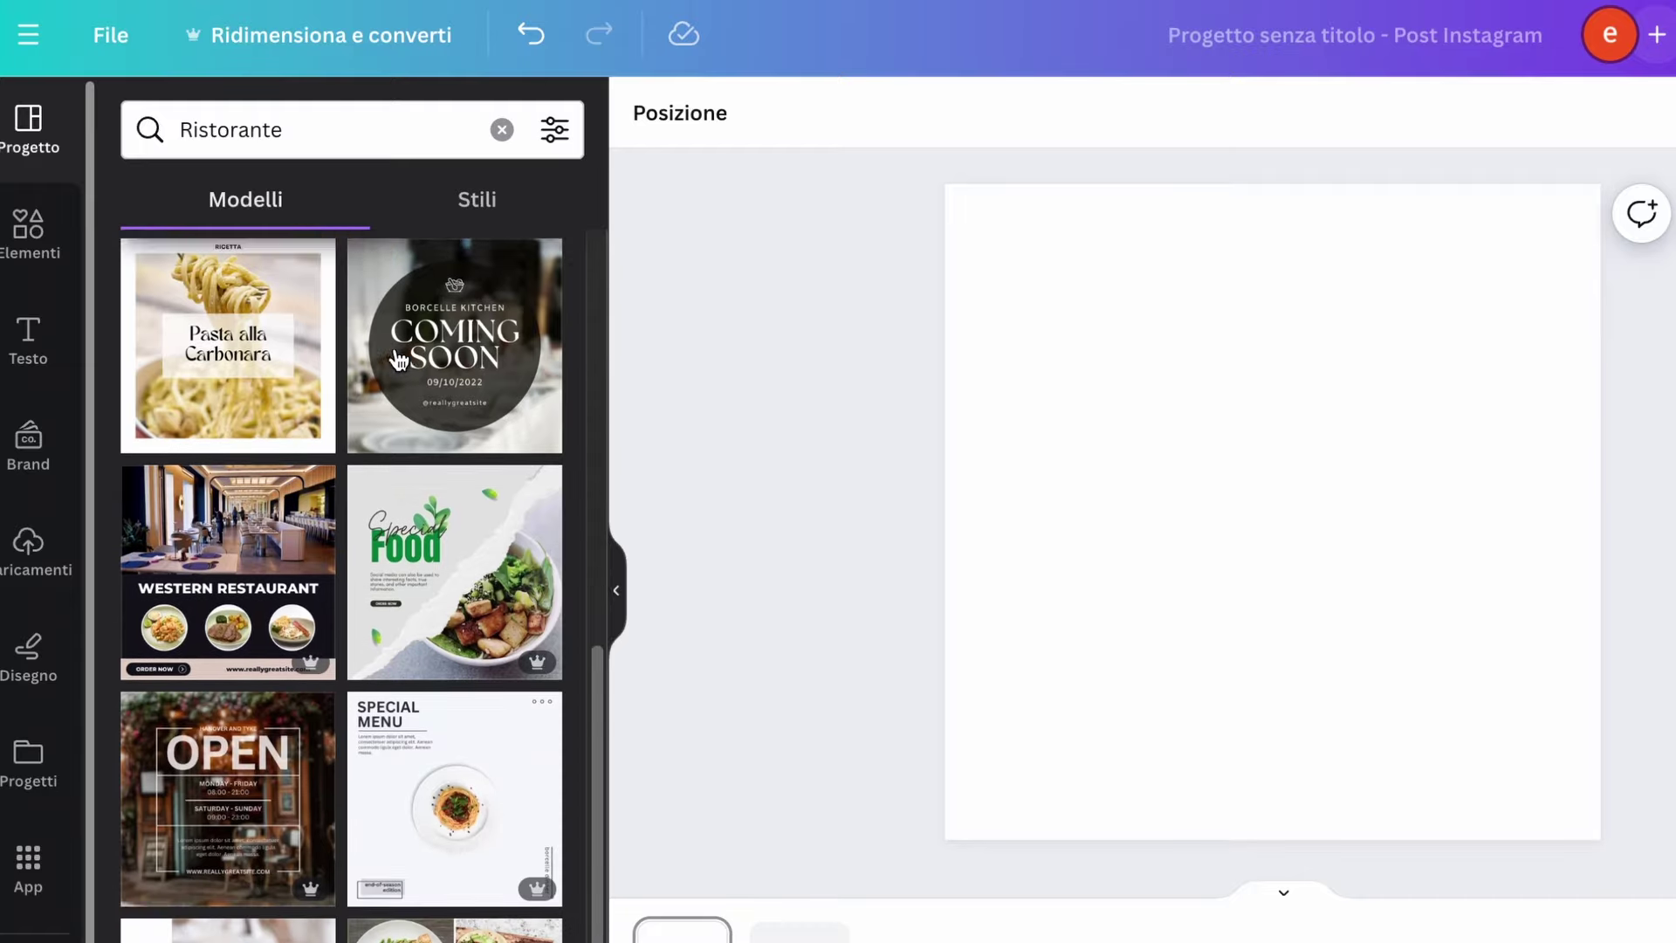
Apply the restaurant grand opening template to the blank Instagram post and change its heading to Grande Apertura.
{"action": "left_click", "coordinate": [396, 363]}
{"action": "type", "text": "pertura"}
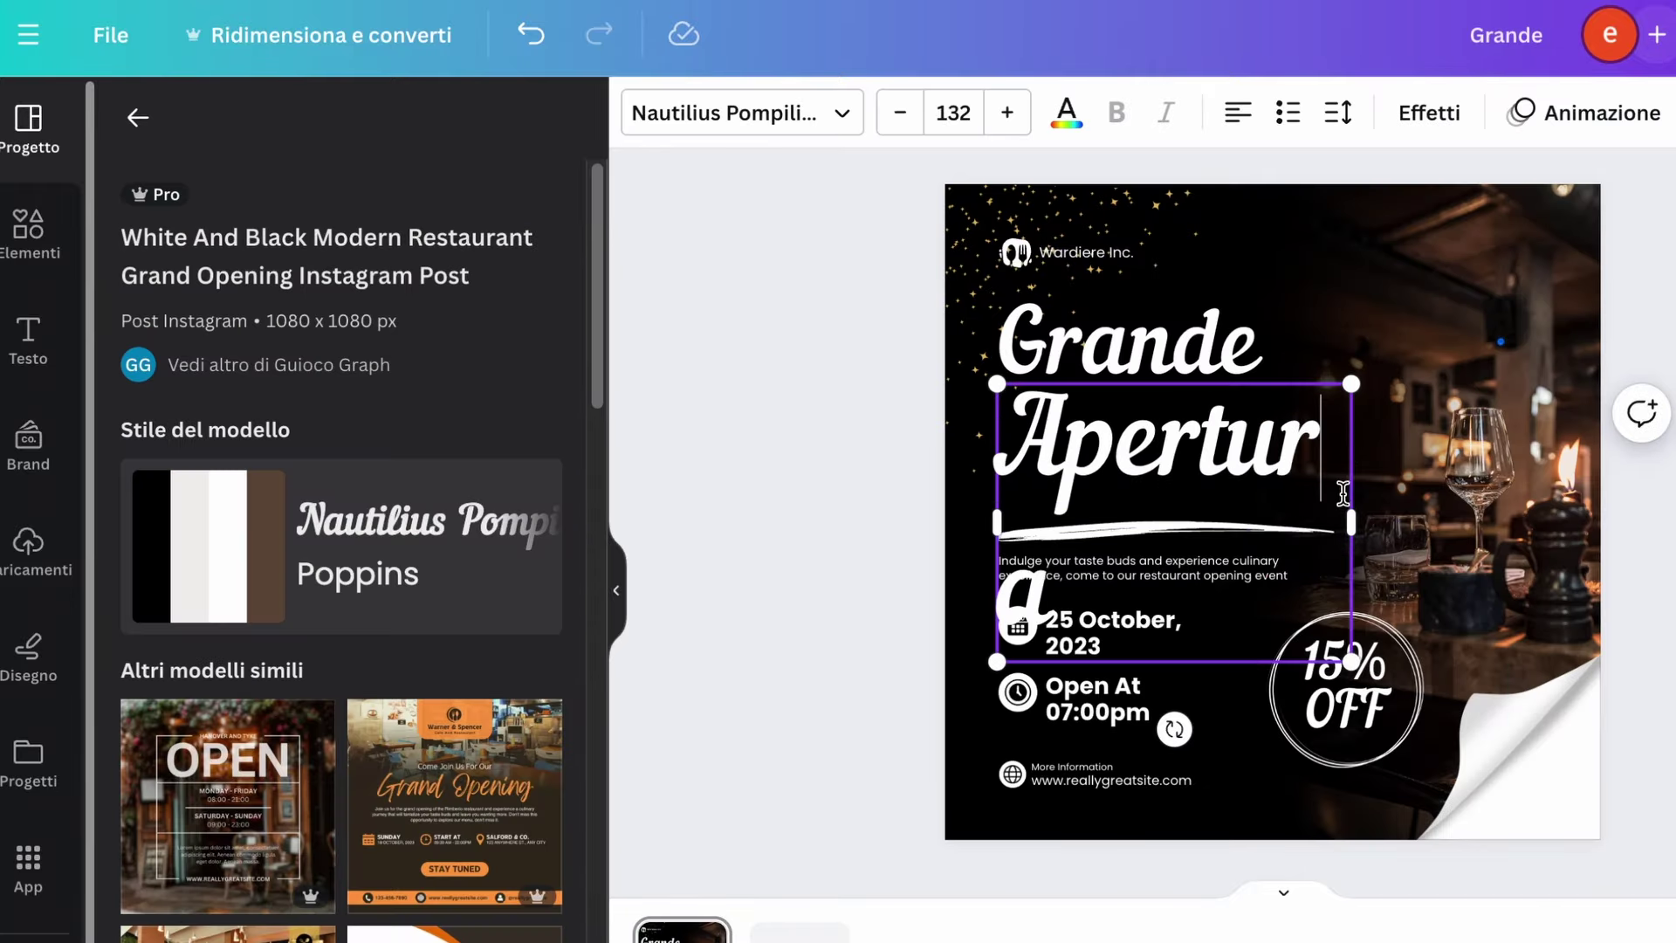
{"action": "key", "text": "Escape"}
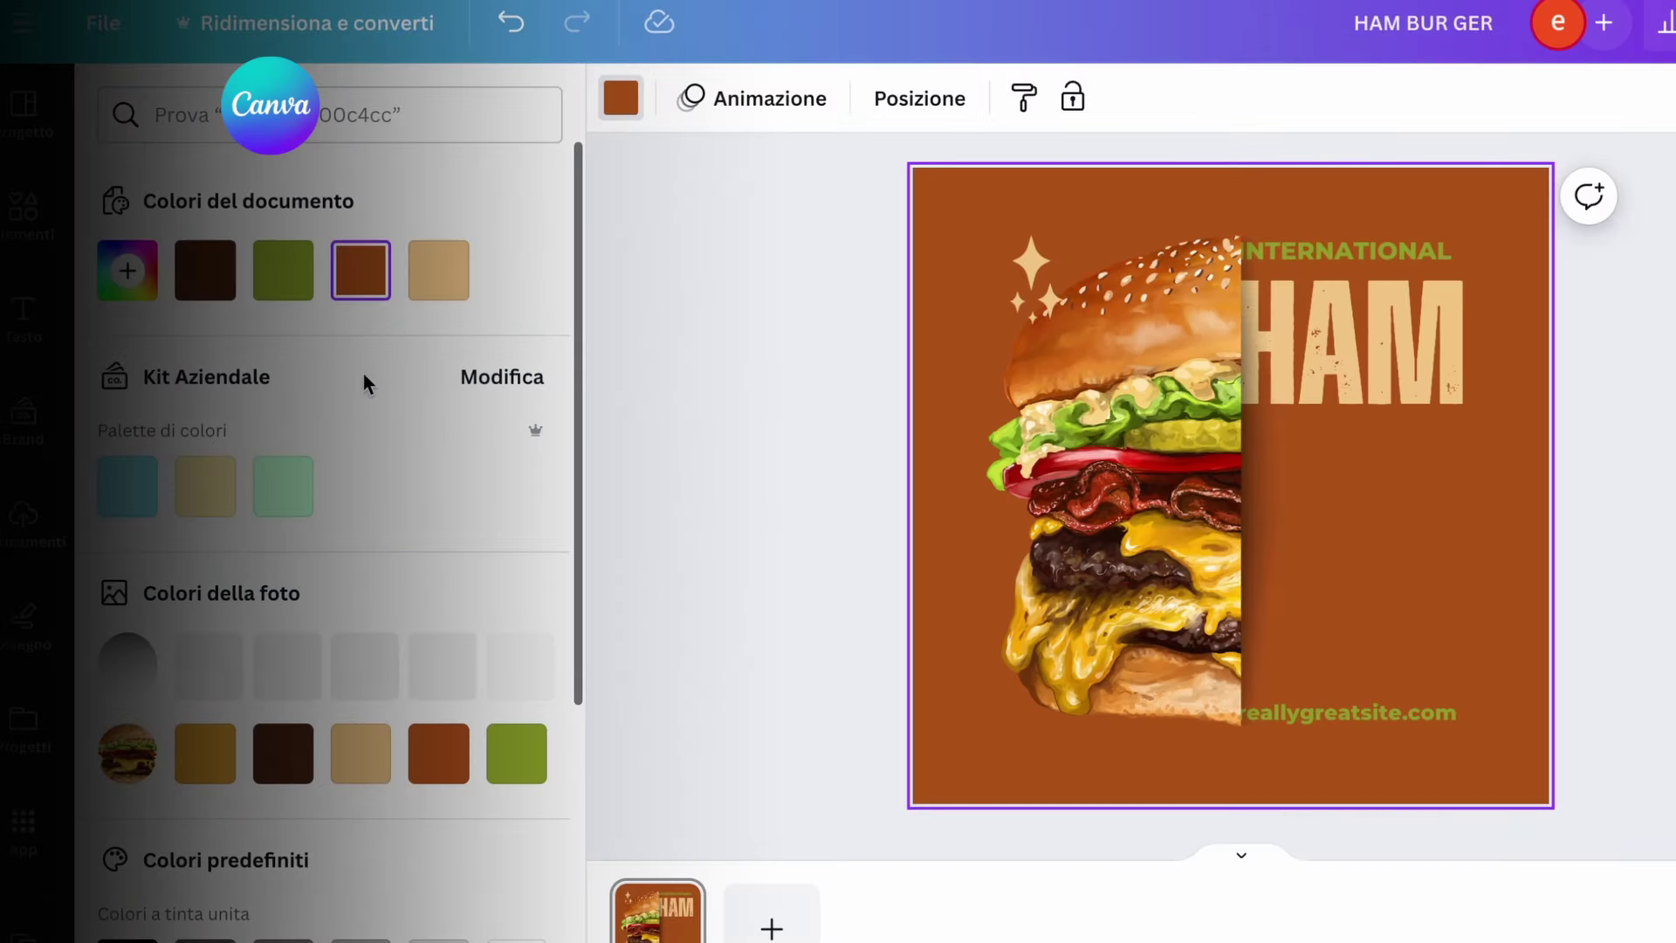
Recolour the burger post's background dark brown and add the lines BUR and GER below HAM in its heading.
{"action": "left_click", "coordinate": [205, 270]}
{"action": "left_click", "coordinate": [1334, 338]}
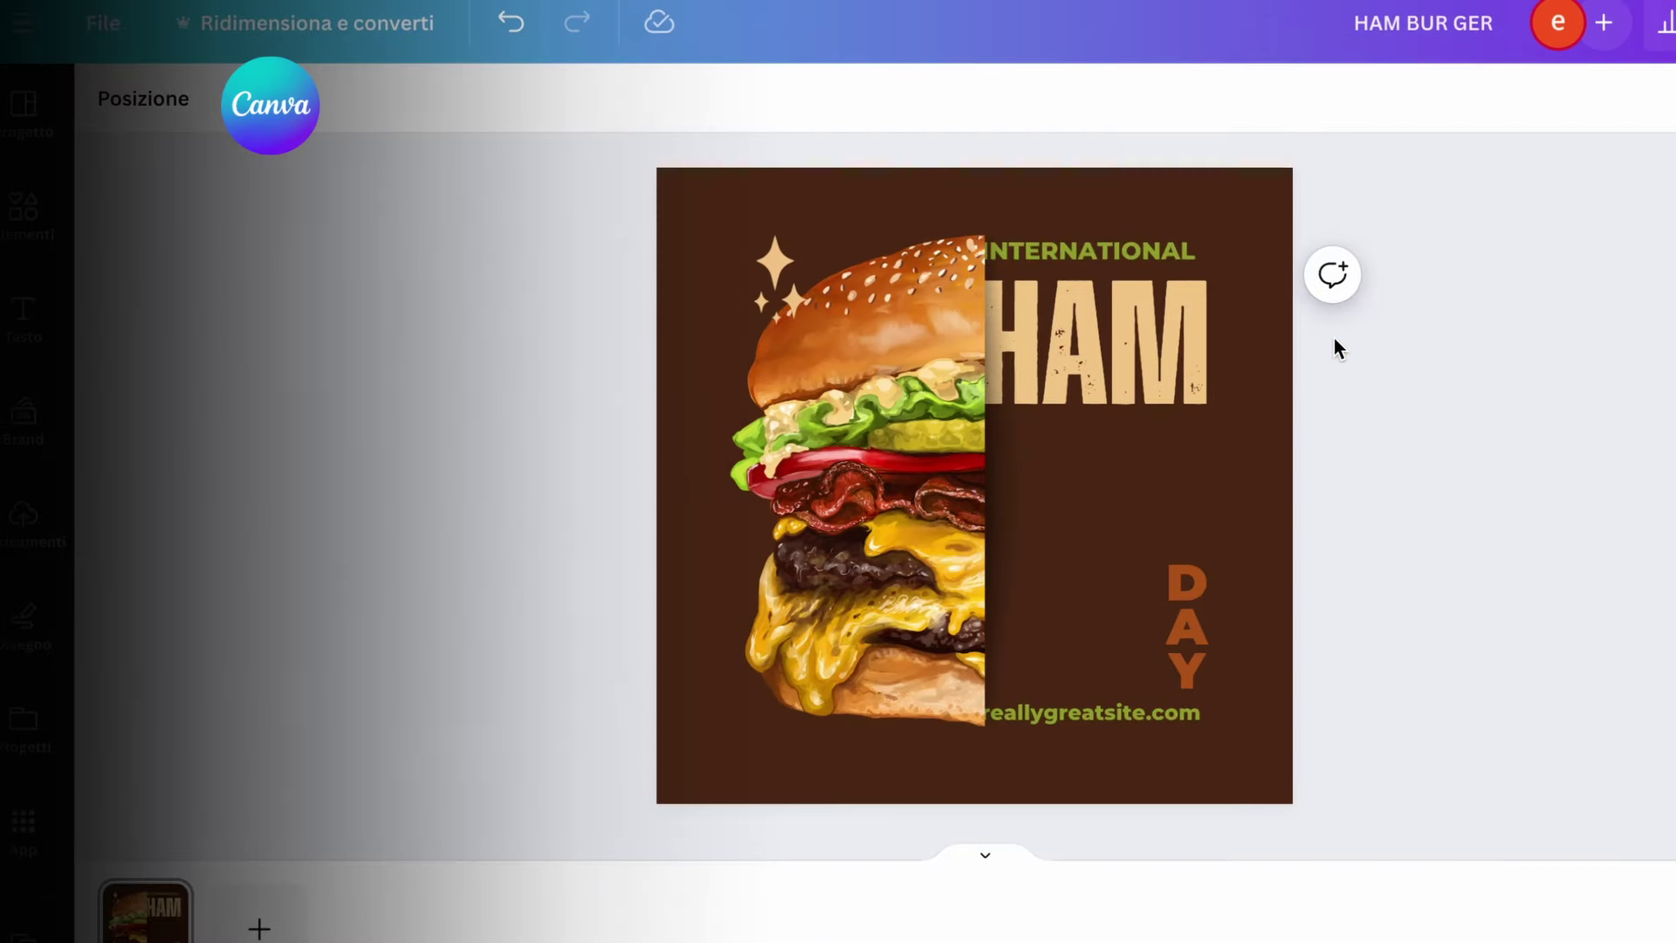
{"action": "left_click", "coordinate": [1114, 379]}
{"action": "left_click", "coordinate": [1113, 379]}
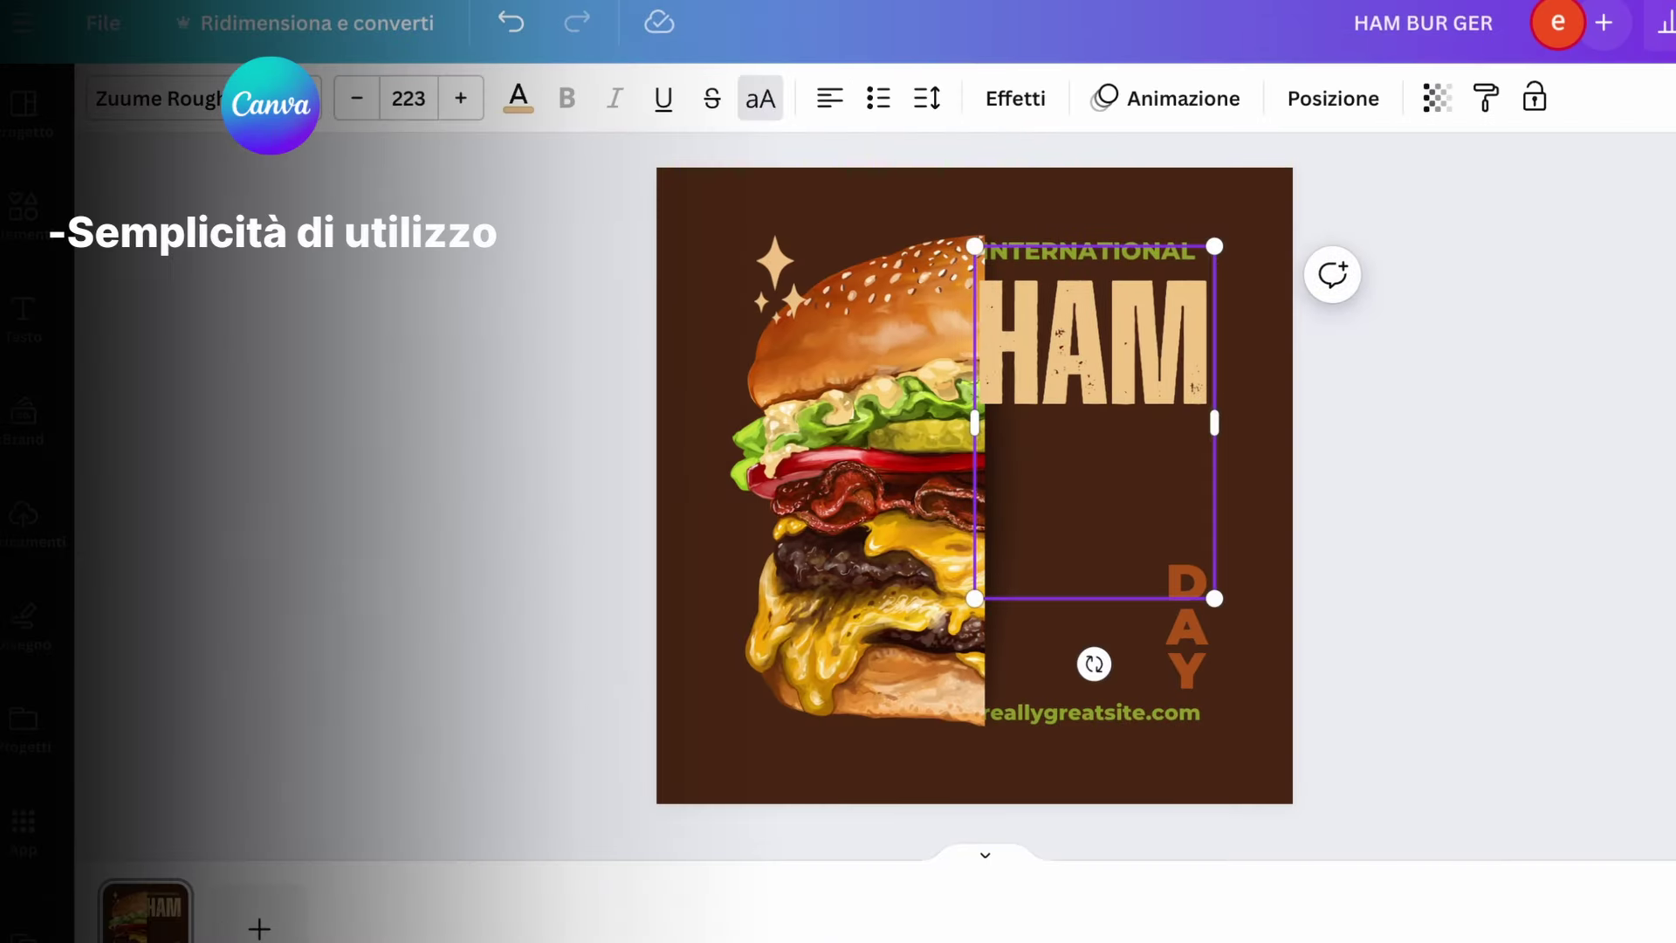
{"action": "key", "text": "Return"}
{"action": "type", "text": "BUR"}
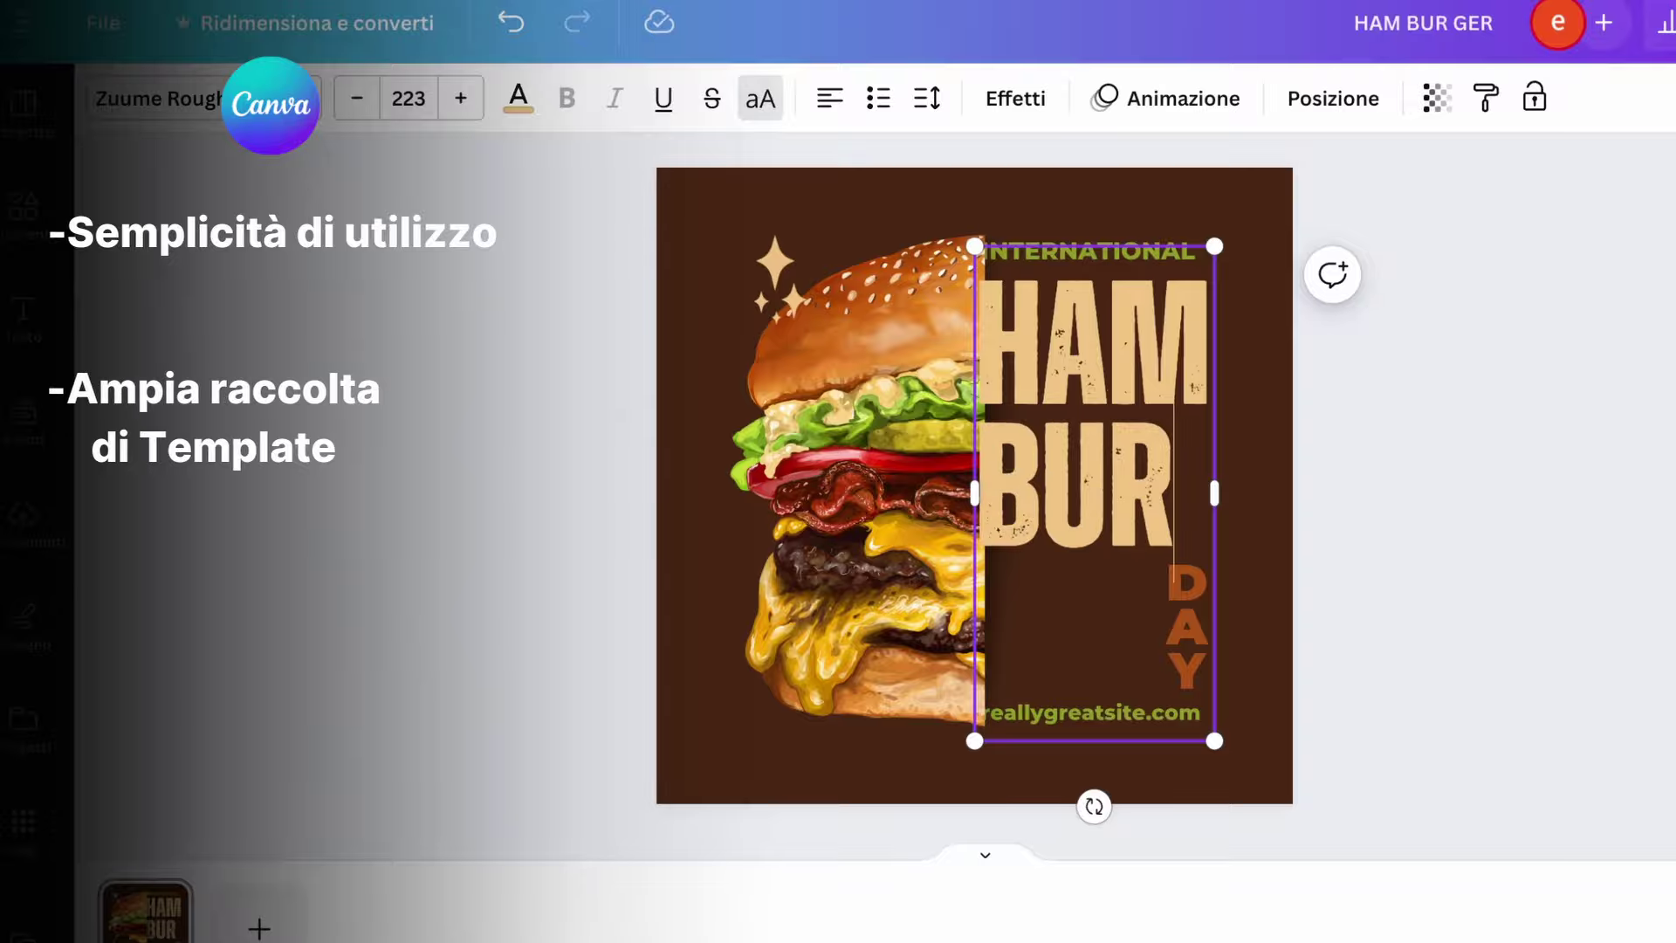
{"action": "key", "text": "Return"}
{"action": "type", "text": "GER"}
{"action": "left_click", "coordinate": [1449, 448]}
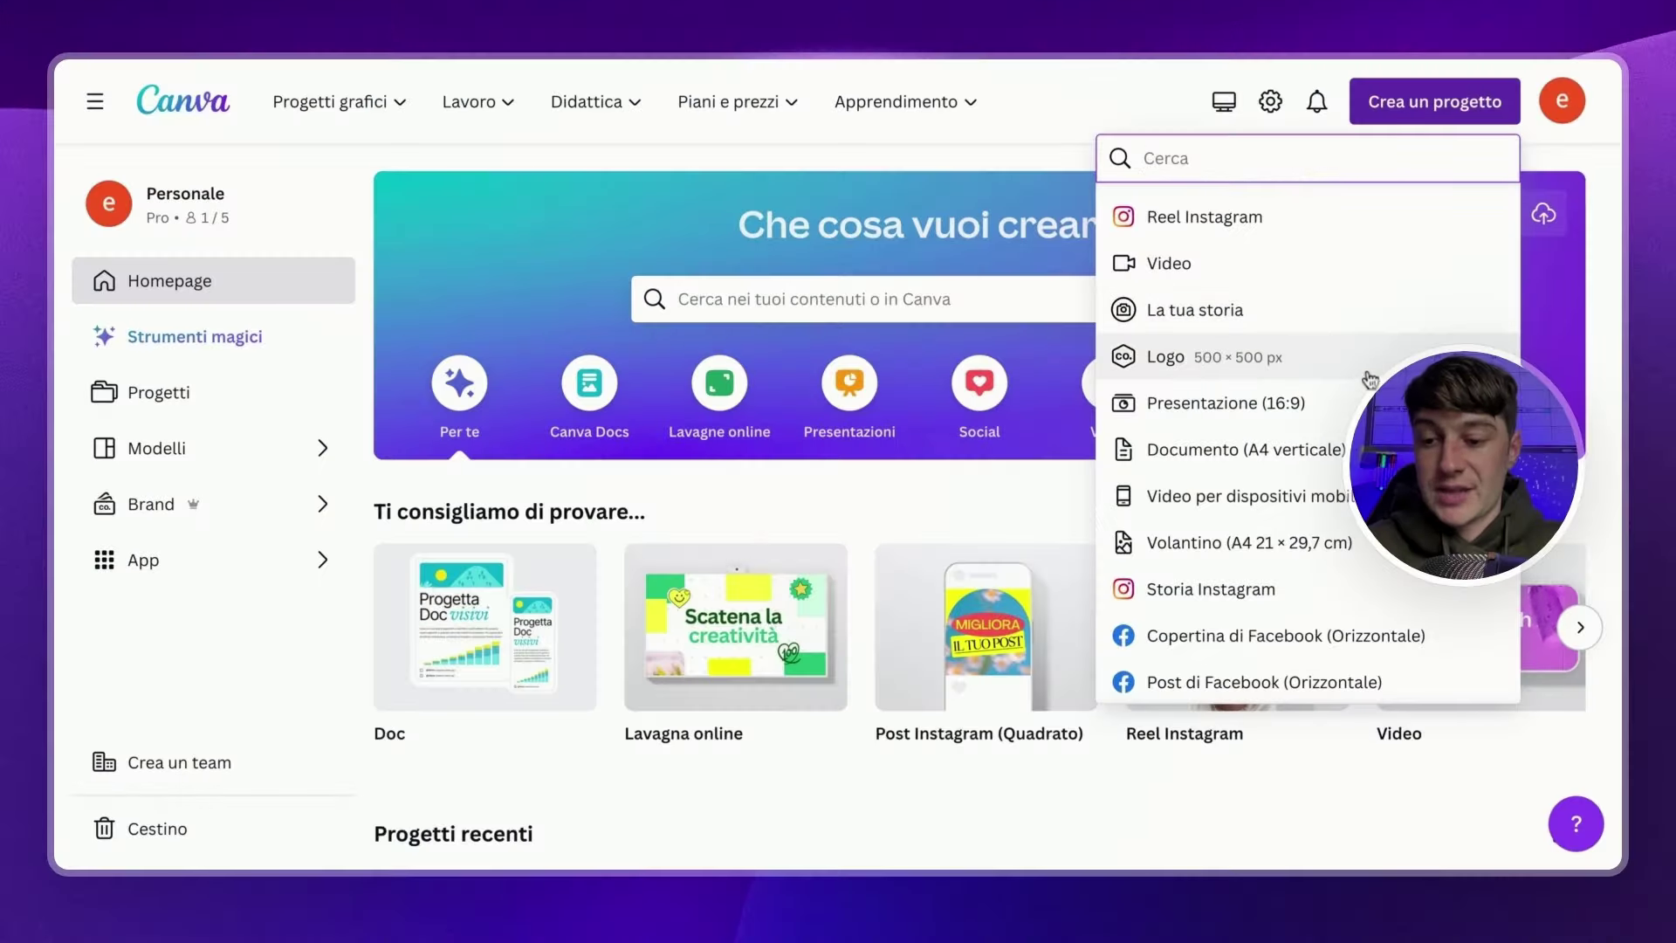
{"action": "scroll", "coordinate": [1369, 377], "scroll_direction": "down", "scroll_amount": 3}
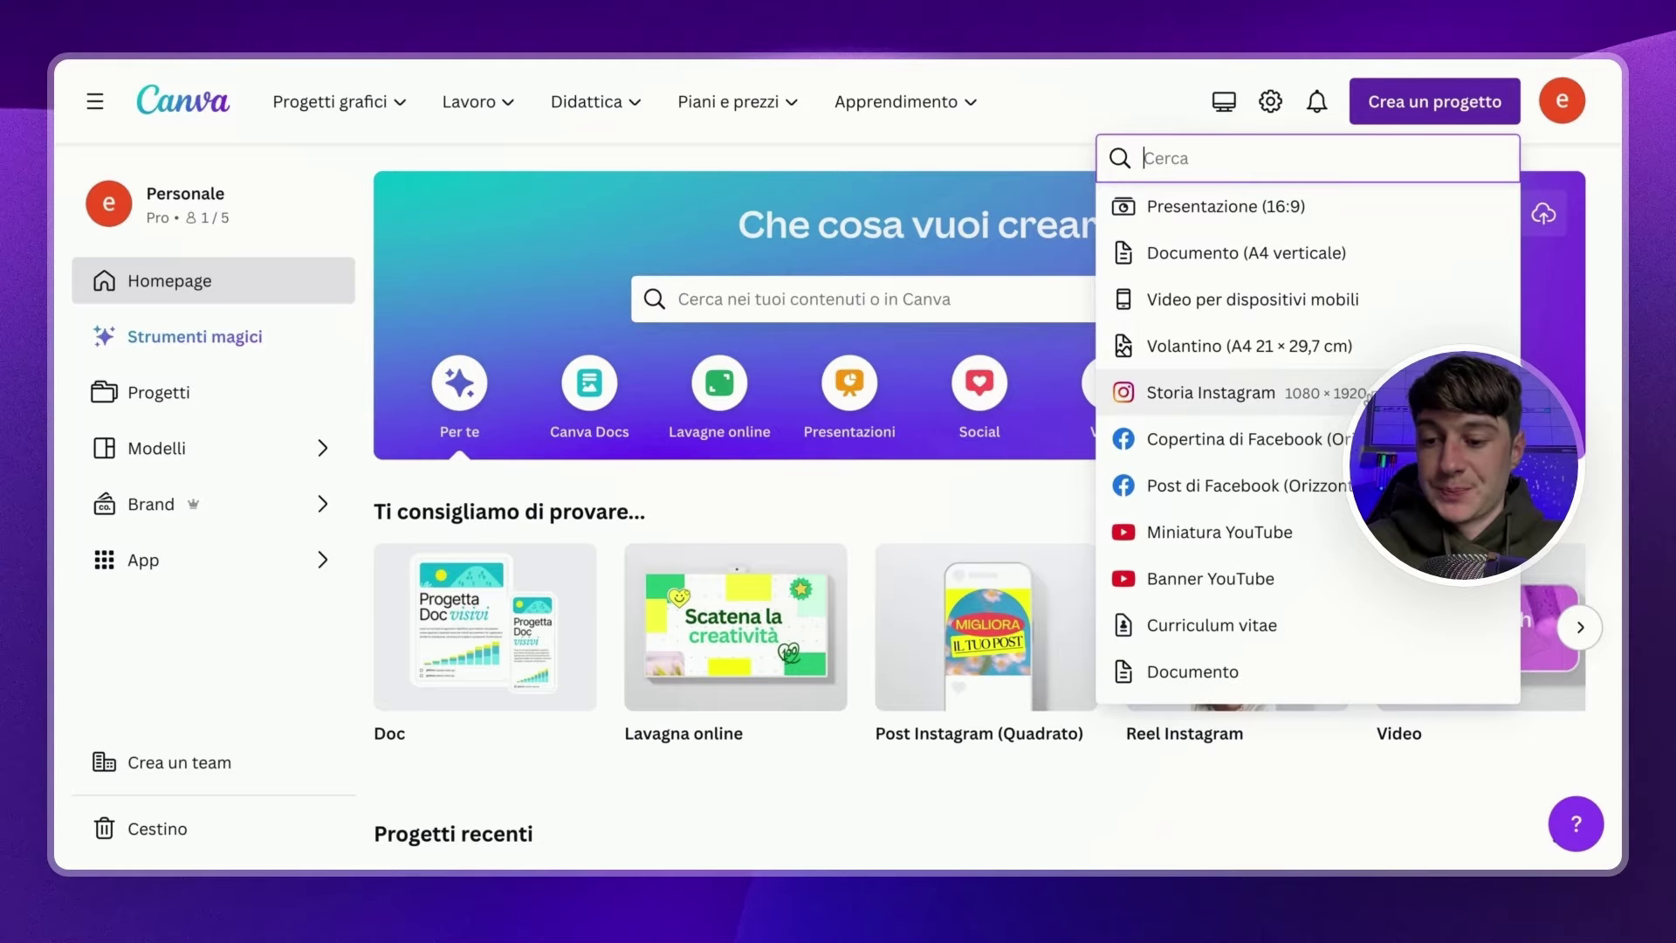
{"action": "scroll", "coordinate": [1281, 395], "scroll_direction": "up", "scroll_amount": 6}
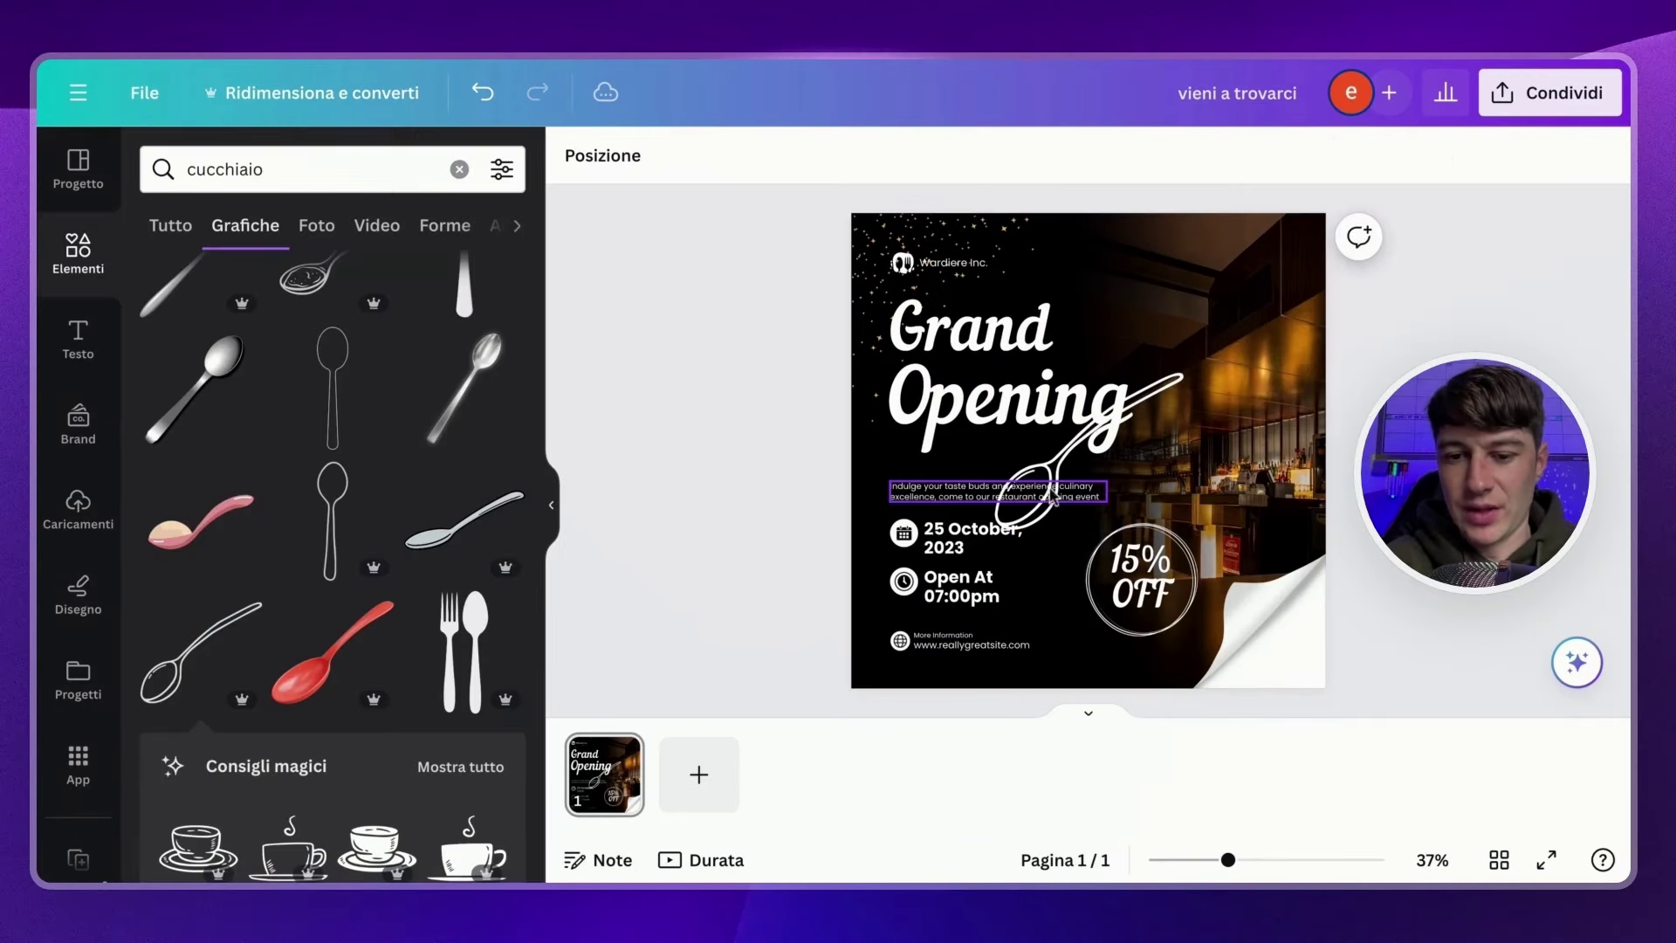
Rotate the outlined spoon graphic on the Grand Opening post.
{"action": "left_click", "coordinate": [1060, 467]}
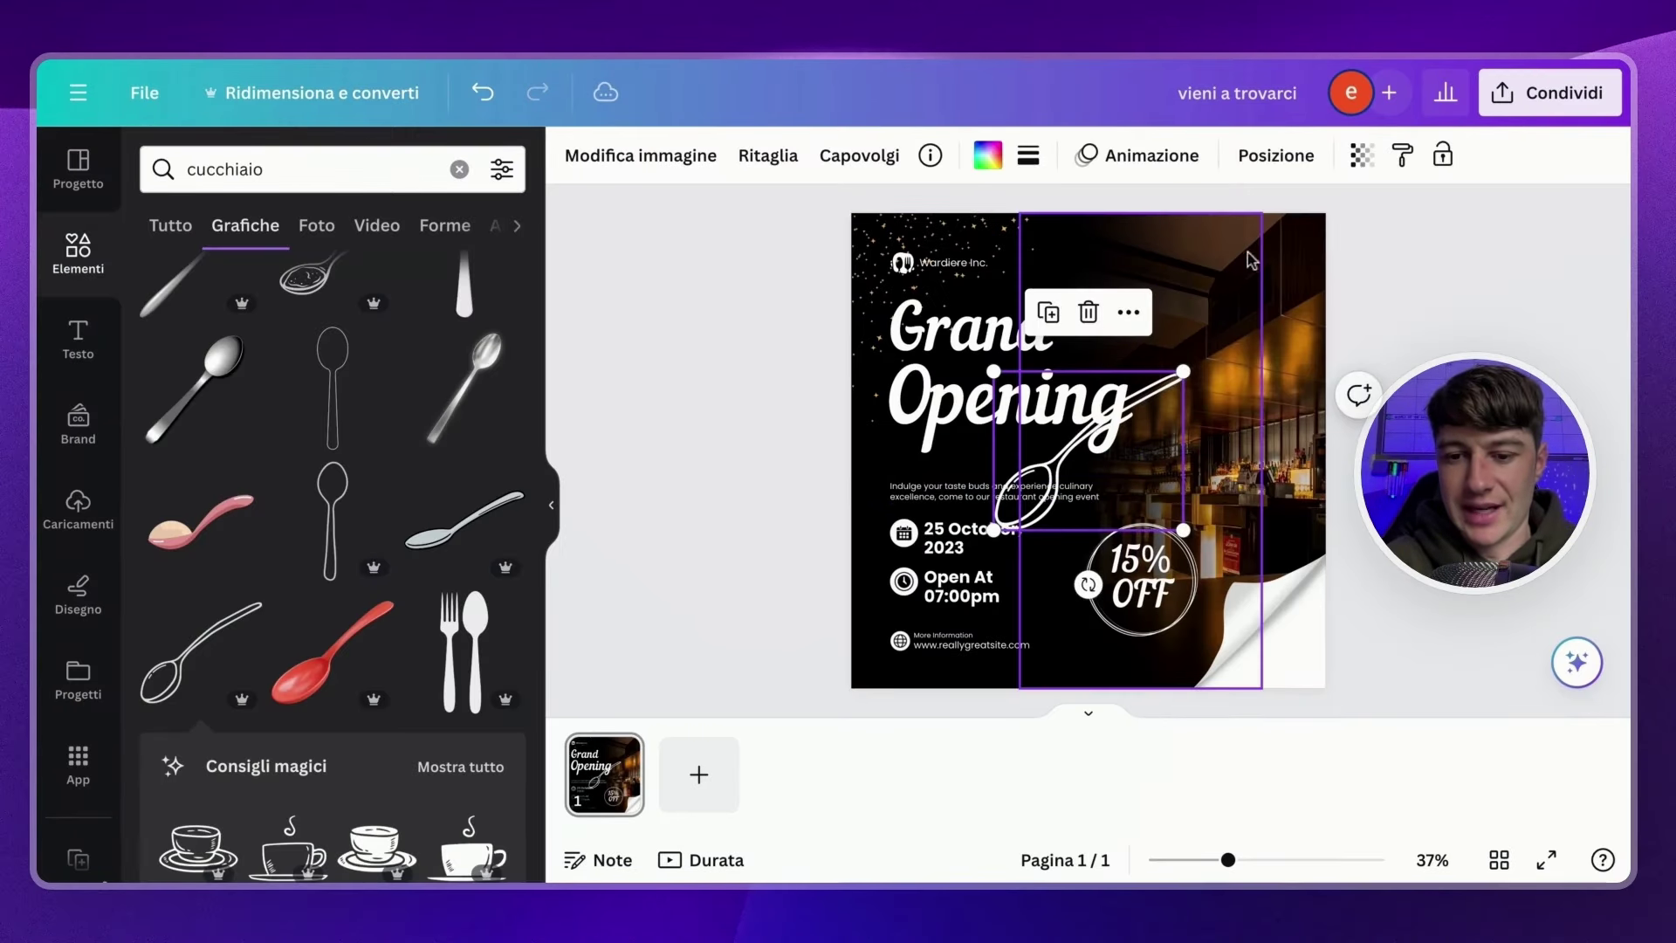
{"action": "left_click_drag", "start_coordinate": [1086, 583], "coordinate": [1004, 551]}
{"action": "left_click", "coordinate": [968, 402]}
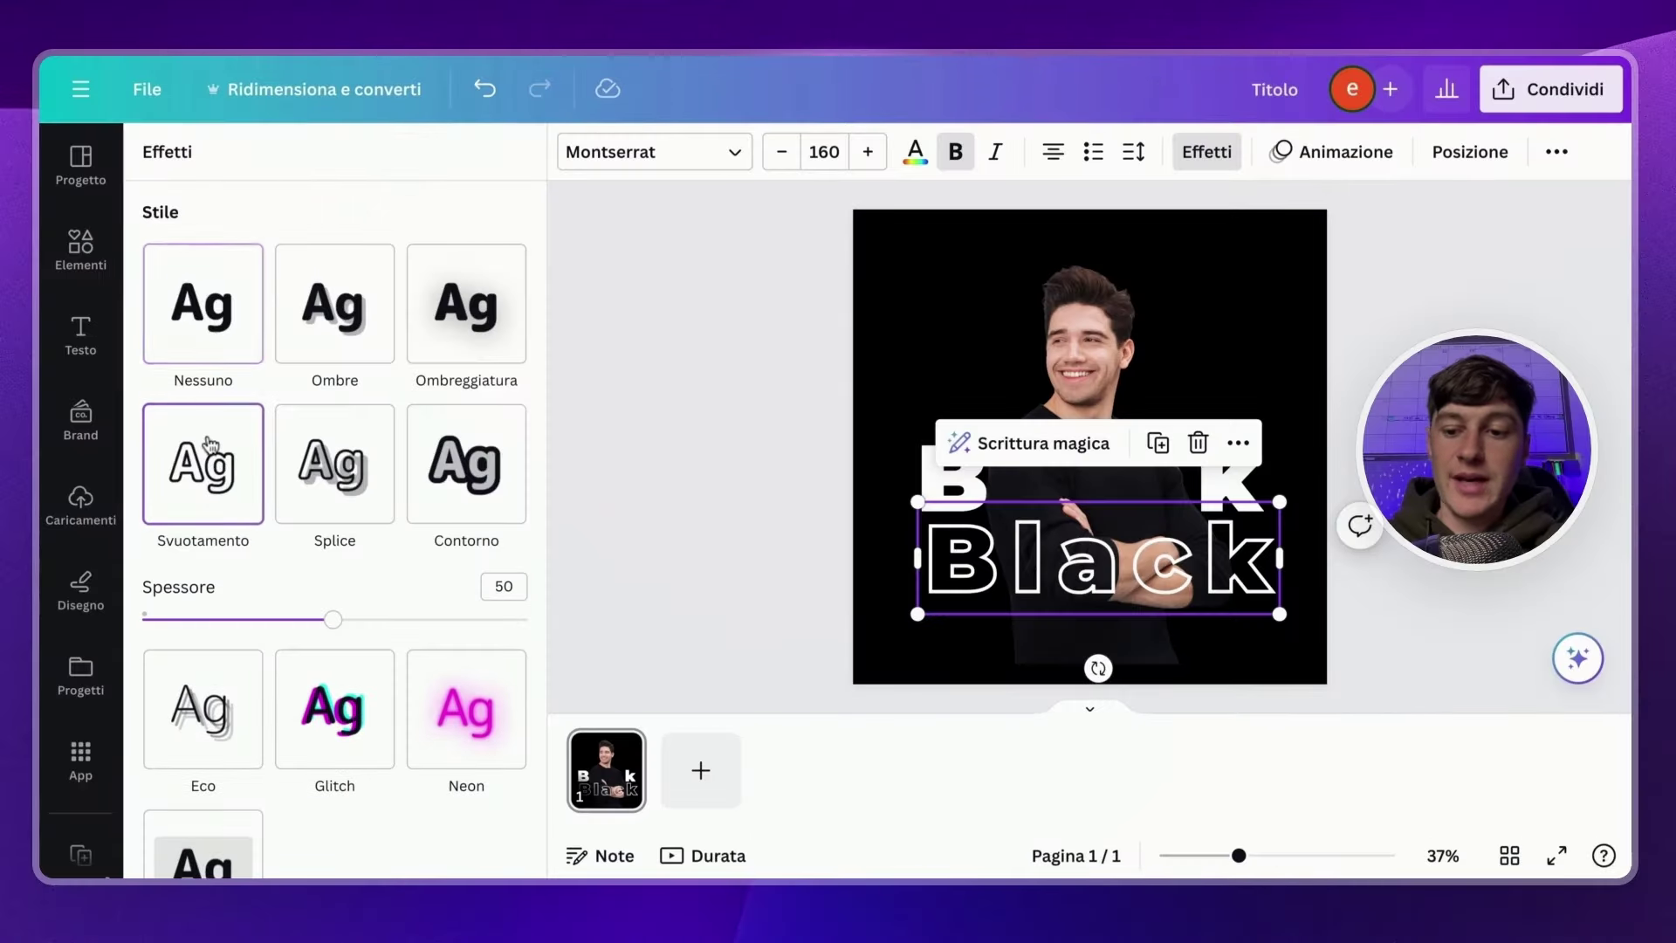
Set the thickness (Spessore) of the Svuotamento effect on the Black text to 10.
{"action": "left_click", "coordinate": [503, 586]}
{"action": "type", "text": "10"}
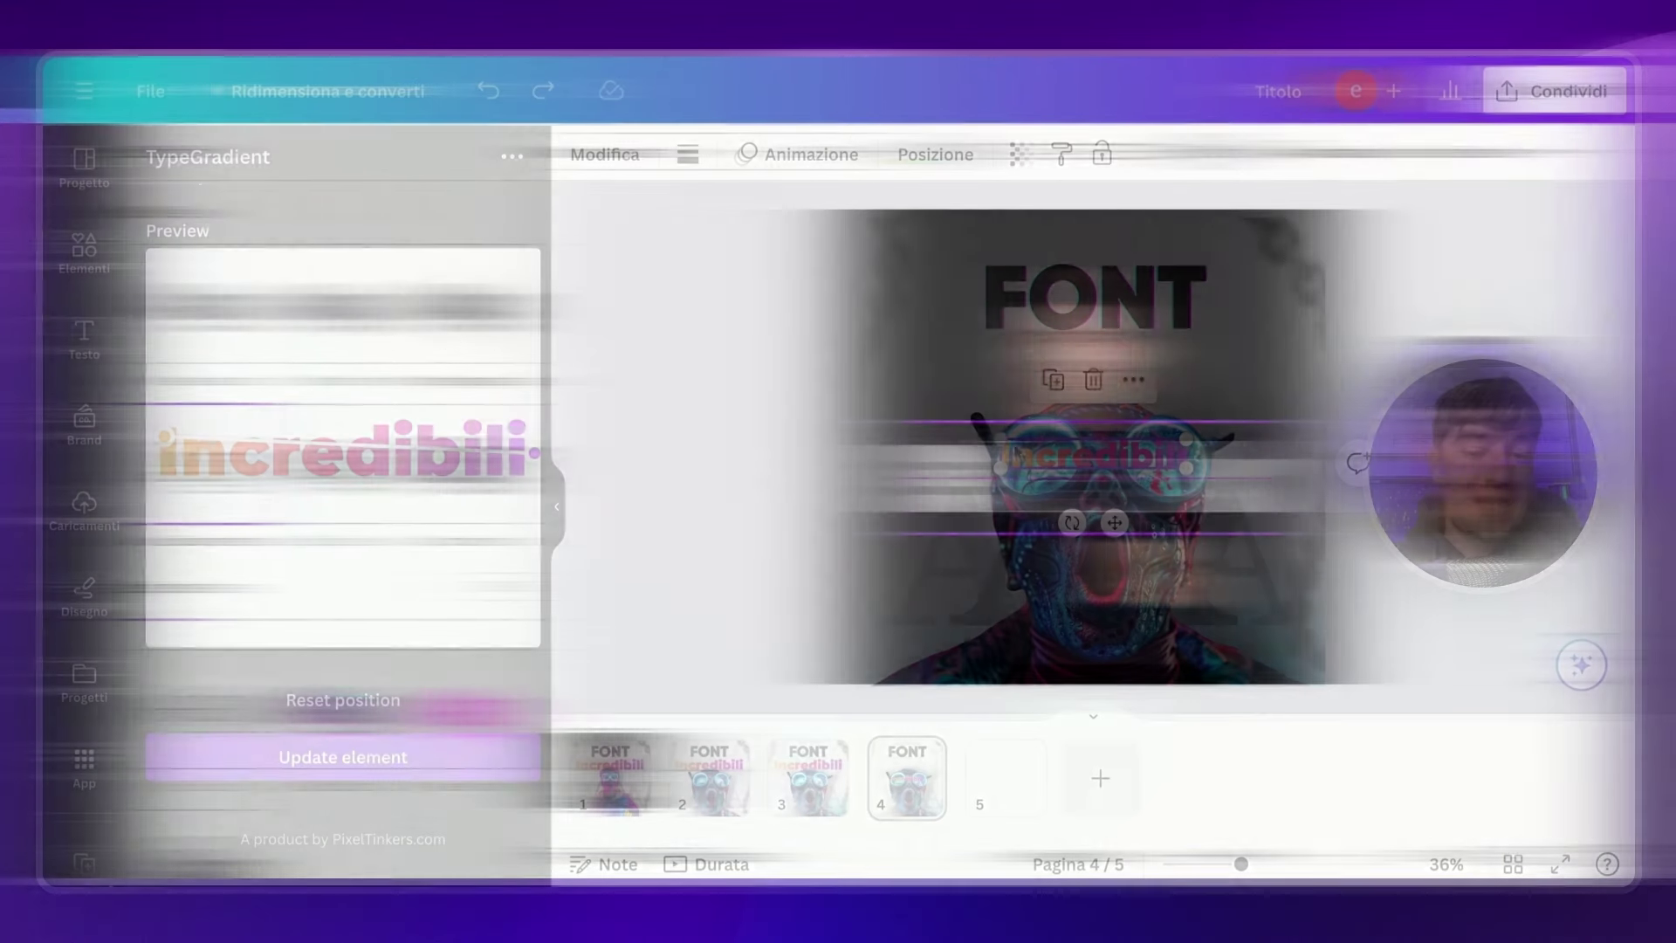
Stretch the gradient text below FONT on page 4 outward on both sides.
{"action": "left_click_drag", "start_coordinate": [999, 467], "coordinate": [882, 454]}
{"action": "left_click_drag", "start_coordinate": [1160, 453], "coordinate": [1301, 454]}
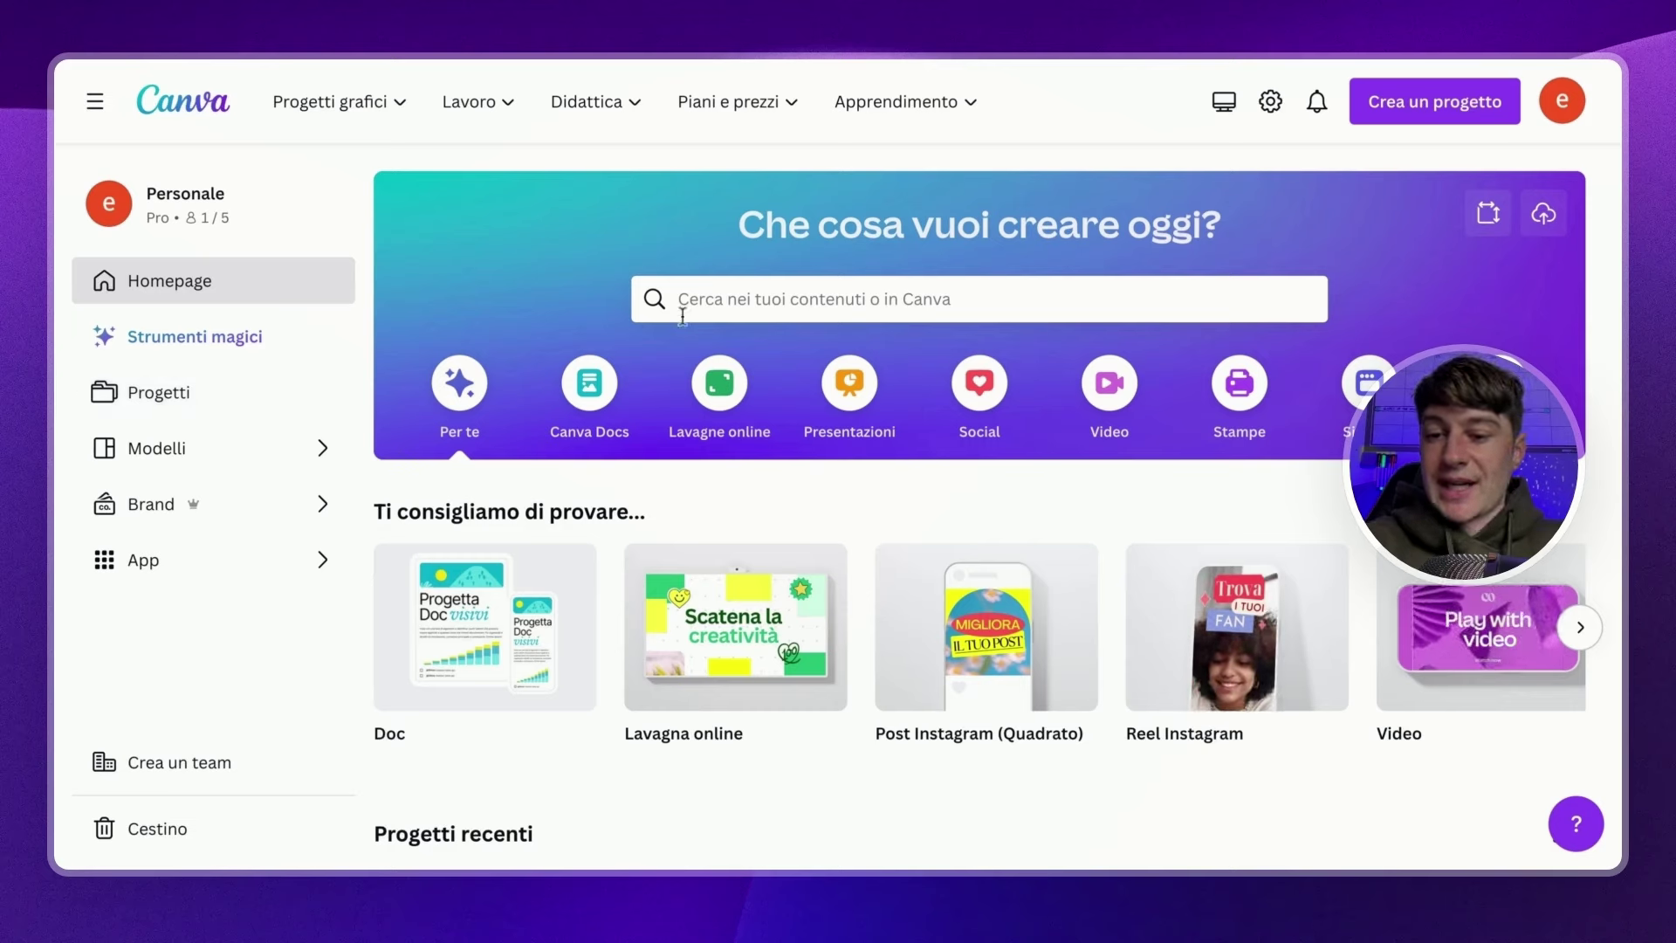
Browse the formats offered for a new project and check the custom dimensions (Dimensioni personalizzate) option.
{"action": "left_click", "coordinate": [1393, 120]}
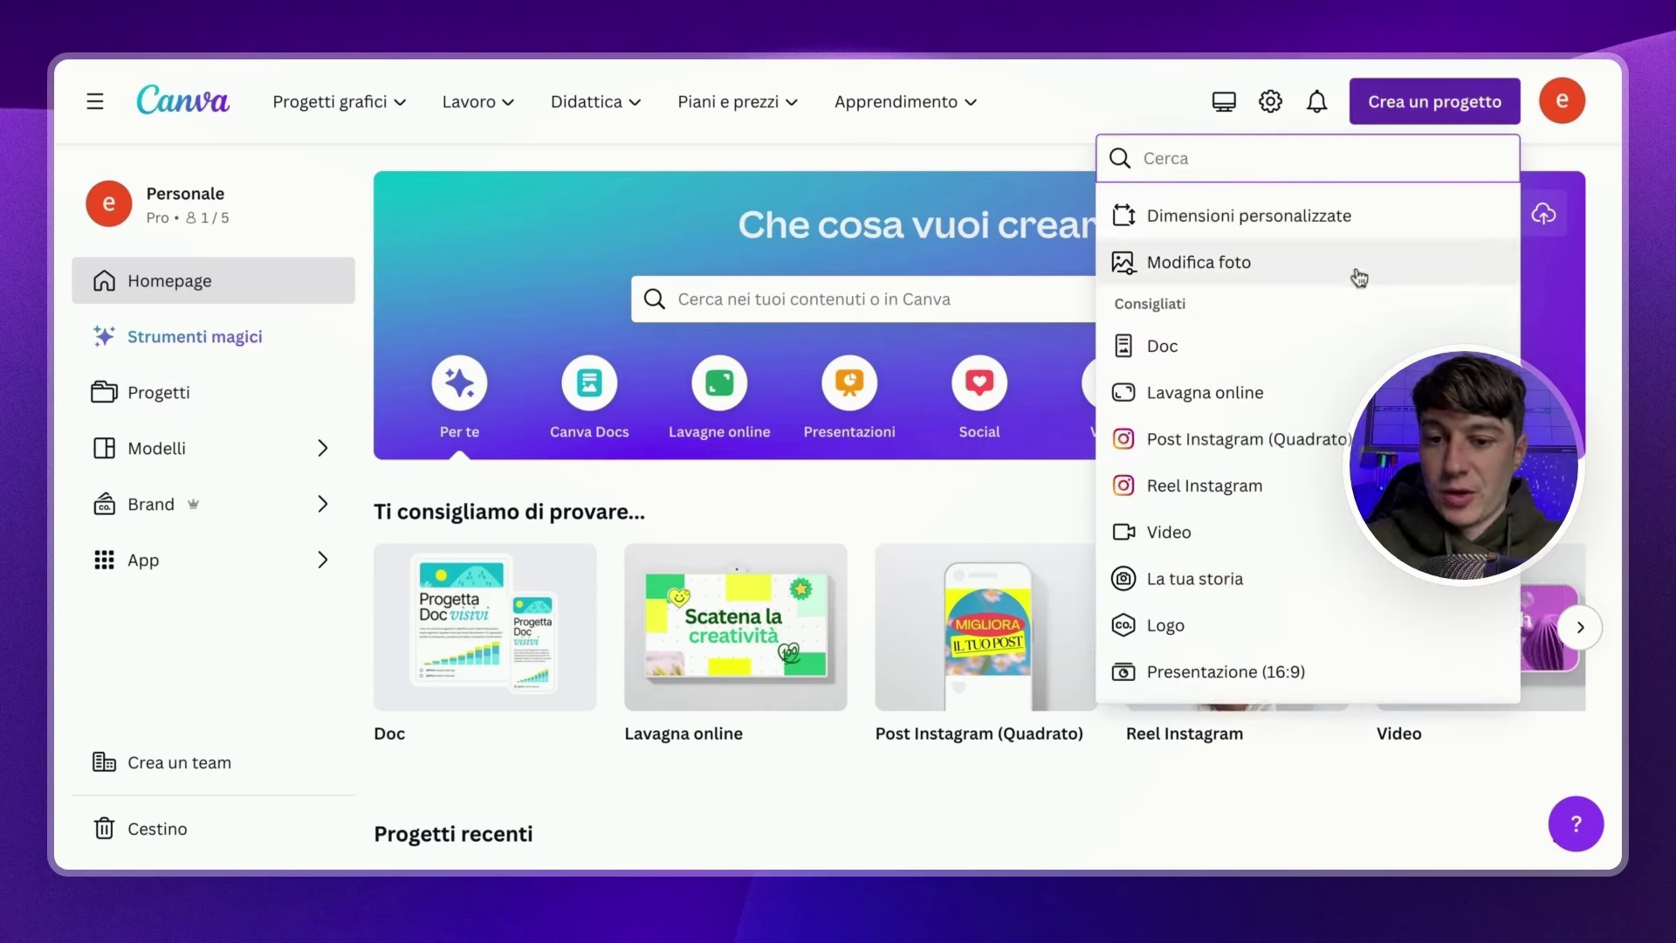
{"action": "scroll", "coordinate": [1221, 255], "scroll_direction": "down", "scroll_amount": 3}
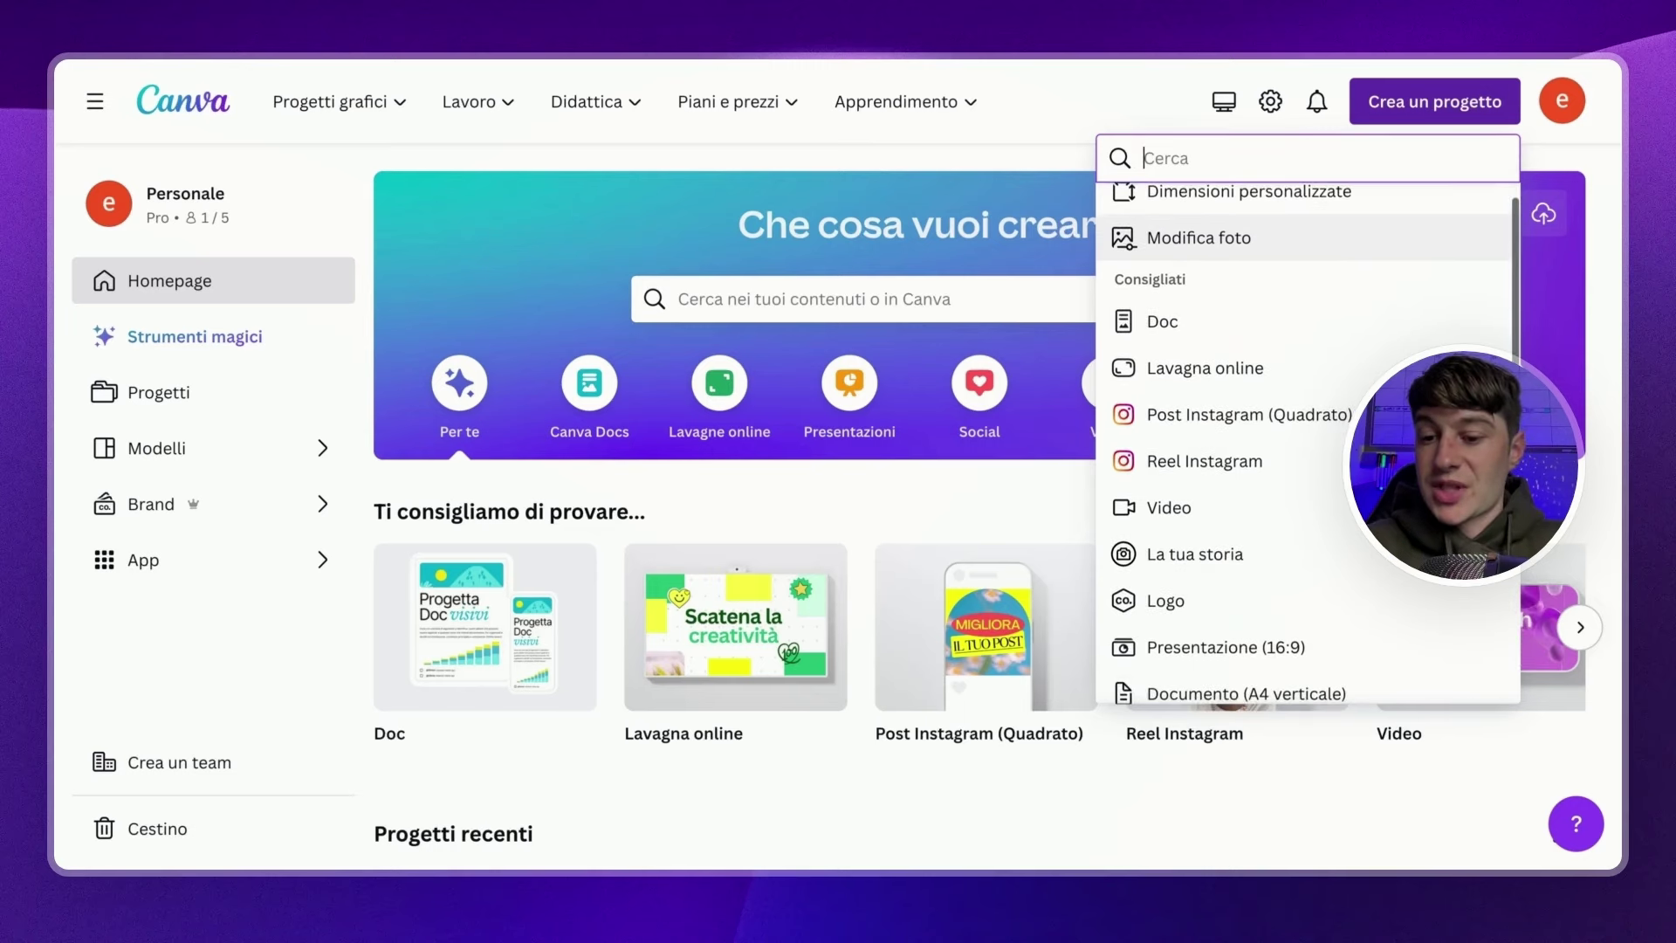
{"action": "scroll", "coordinate": [1309, 262], "scroll_direction": "down", "scroll_amount": 3}
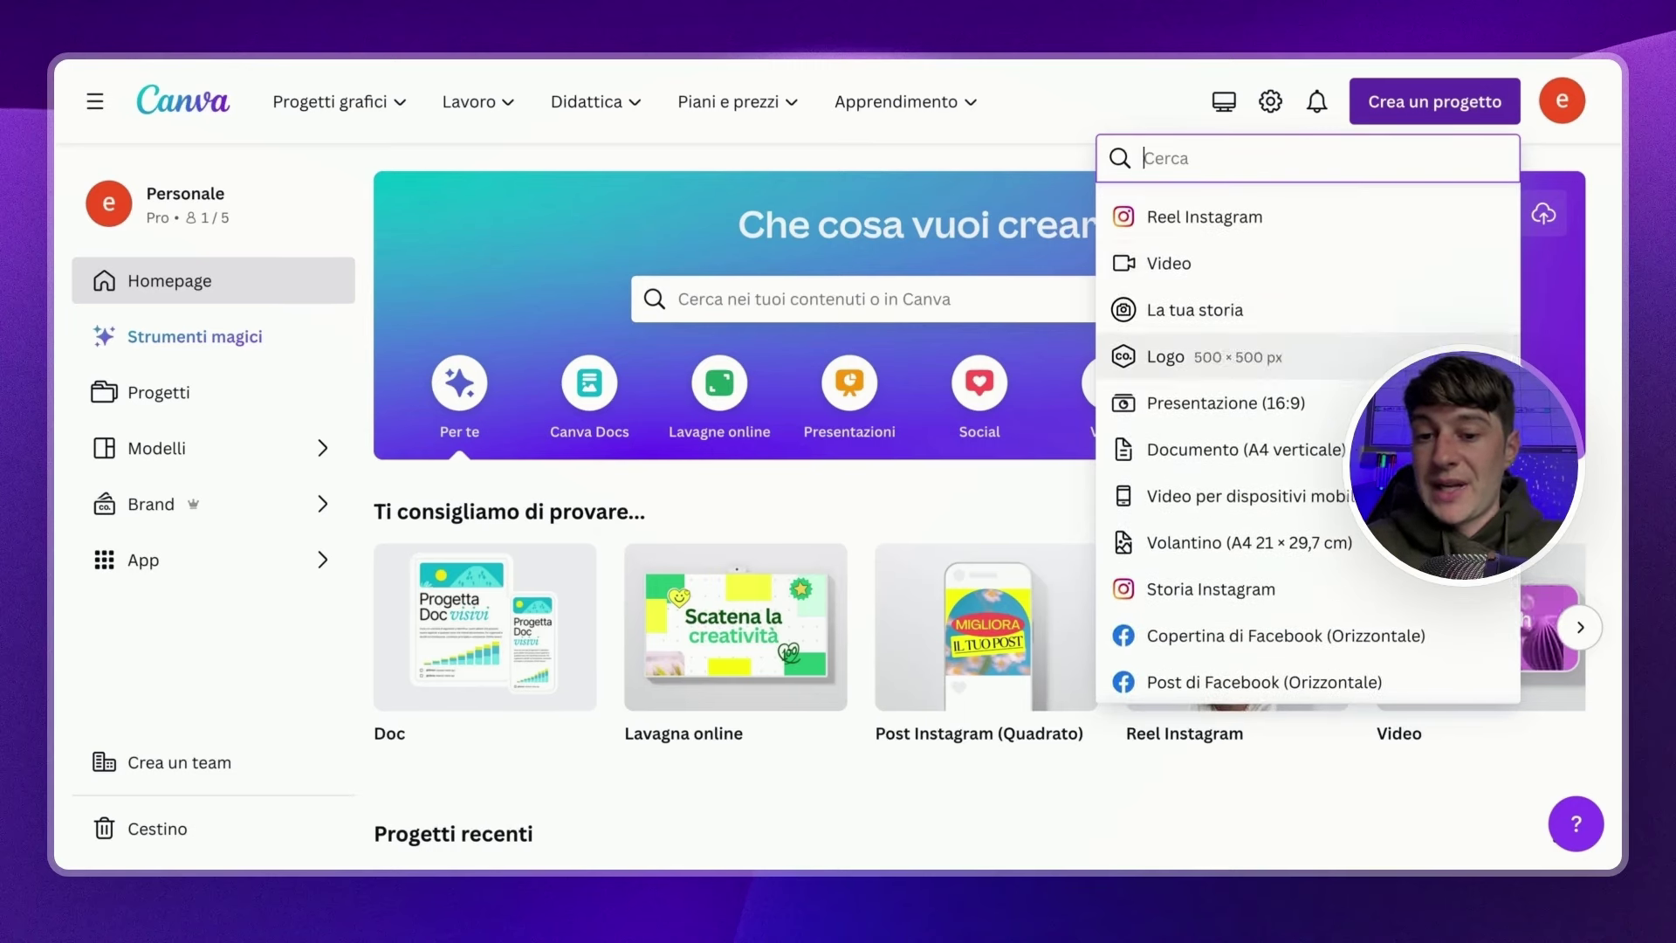
{"action": "scroll", "coordinate": [1366, 401], "scroll_direction": "down", "scroll_amount": 4}
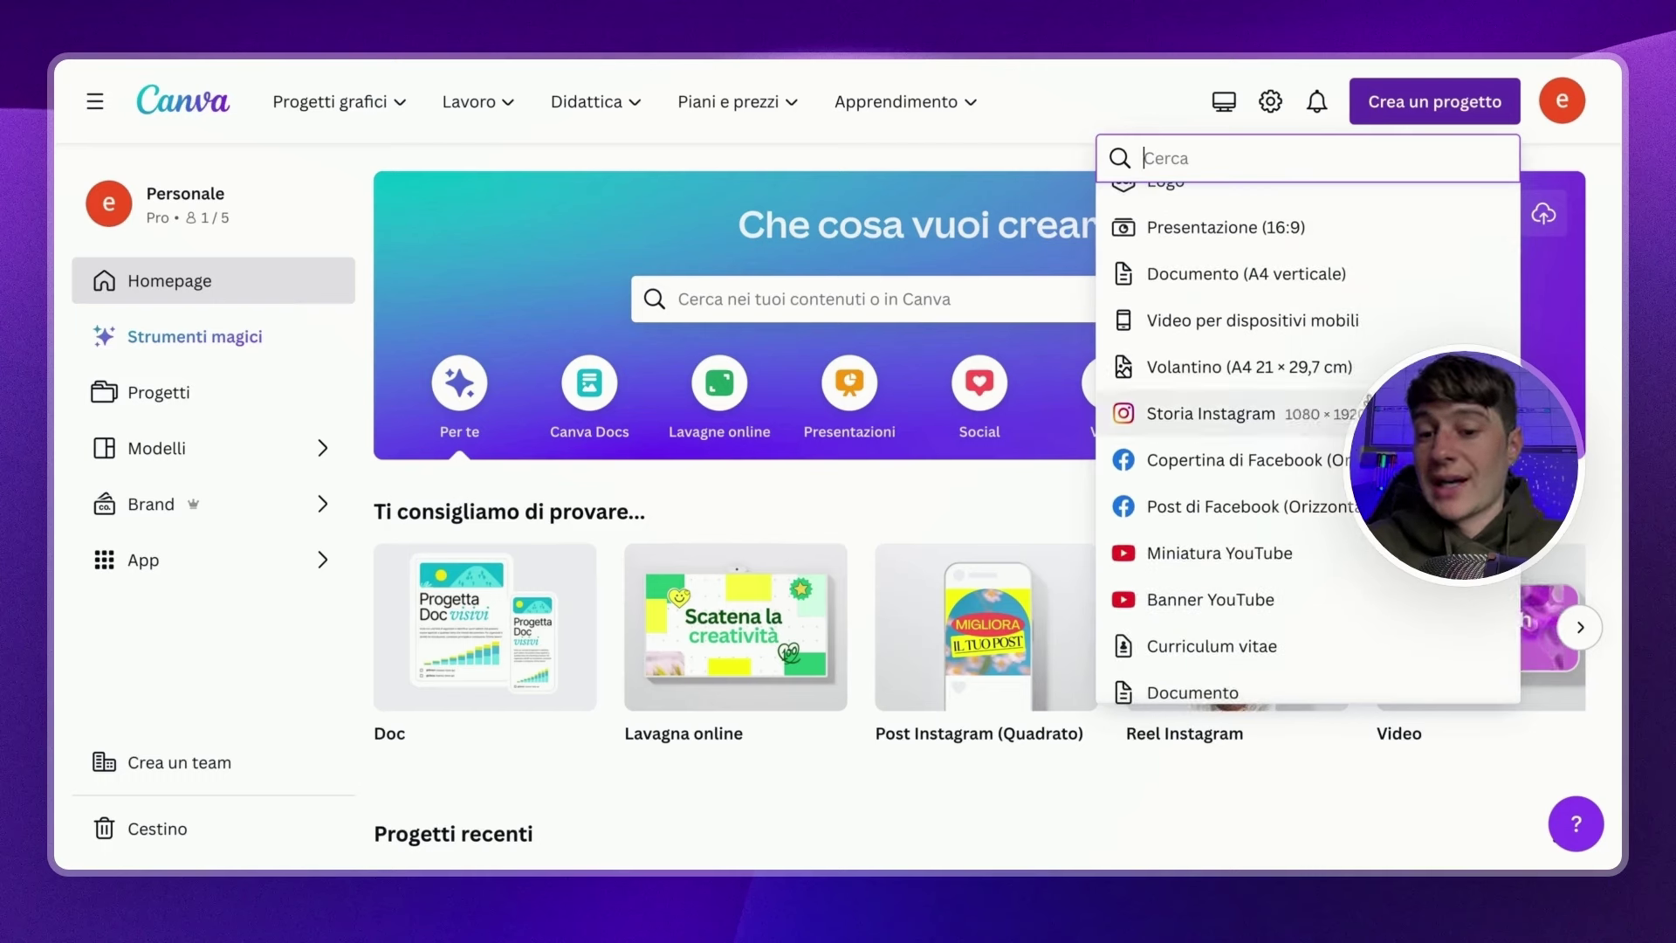
{"action": "scroll", "coordinate": [1368, 400], "scroll_direction": "down", "scroll_amount": 1}
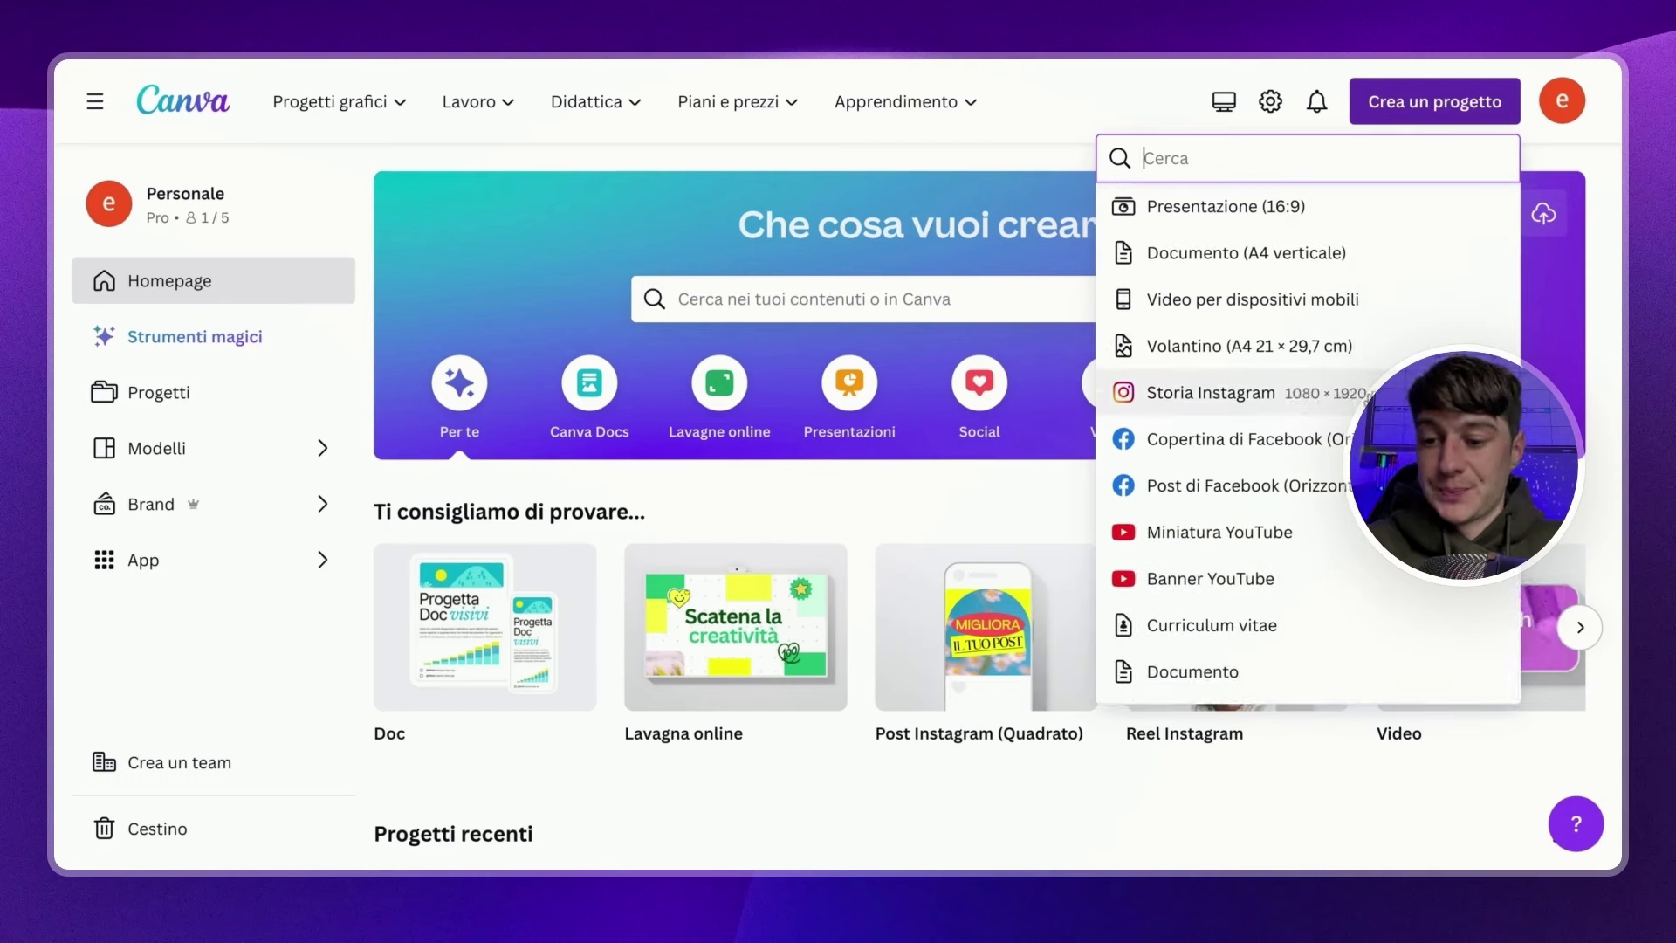
{"action": "scroll", "coordinate": [1283, 393], "scroll_direction": "up", "scroll_amount": 8}
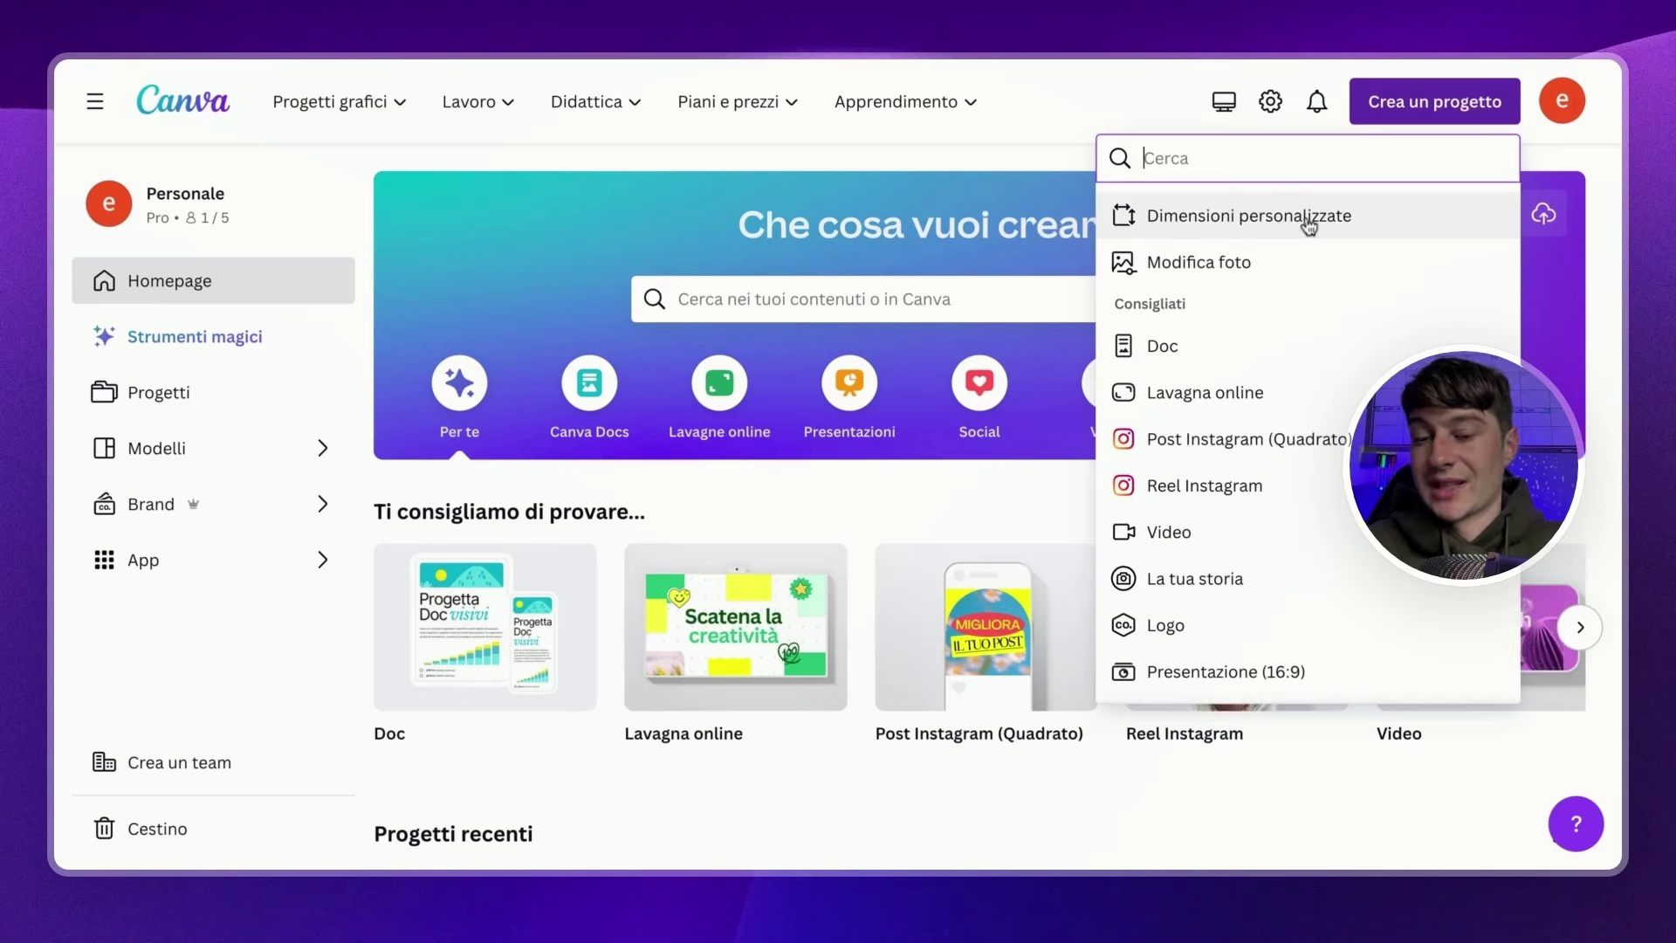
{"action": "left_click", "coordinate": [1306, 220]}
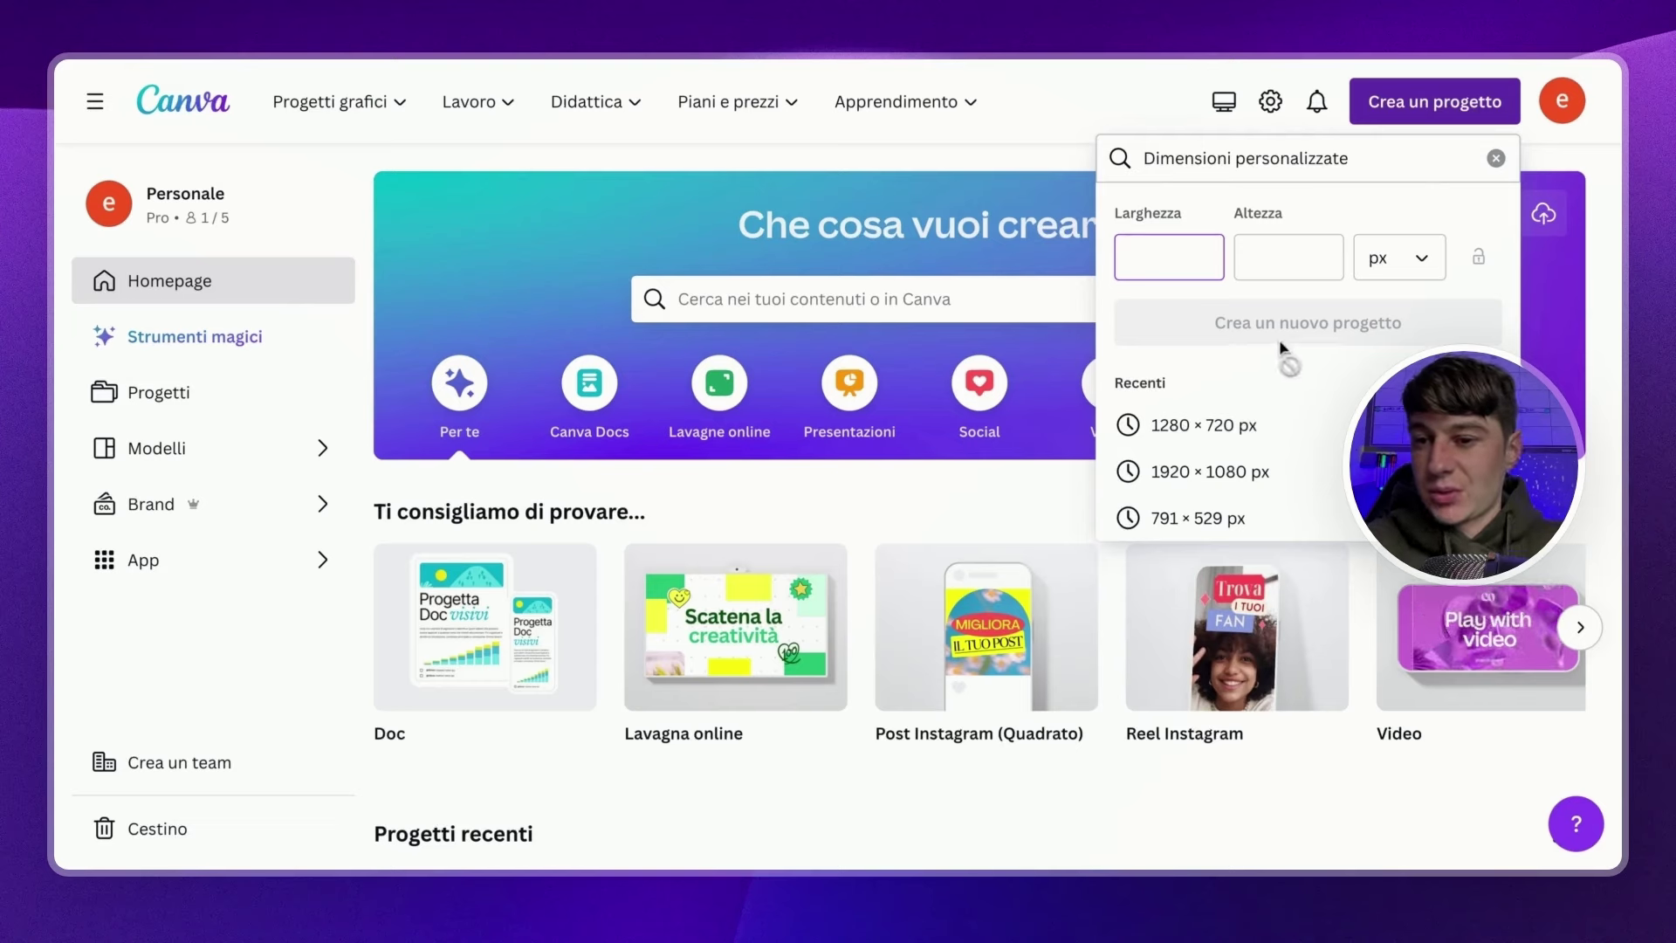
{"action": "left_click", "coordinate": [1496, 158]}
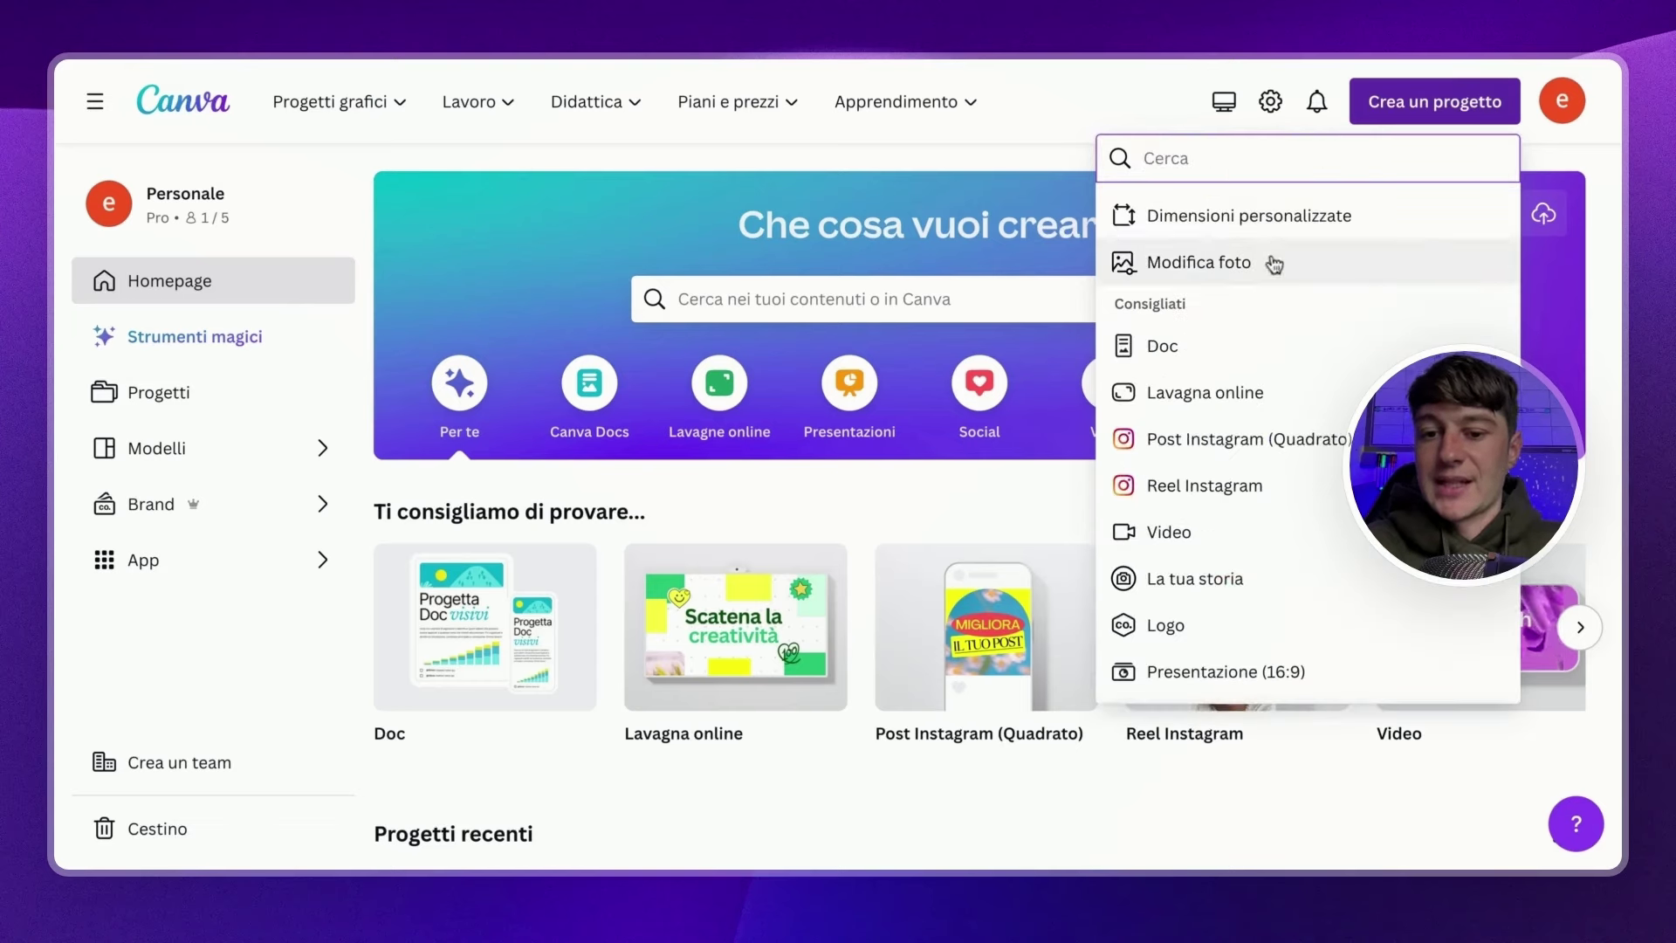
Create a new blank Post Instagram (Quadrato) design, 1080 × 1080 px.
{"action": "scroll", "coordinate": [1270, 264], "scroll_direction": "down", "scroll_amount": 3}
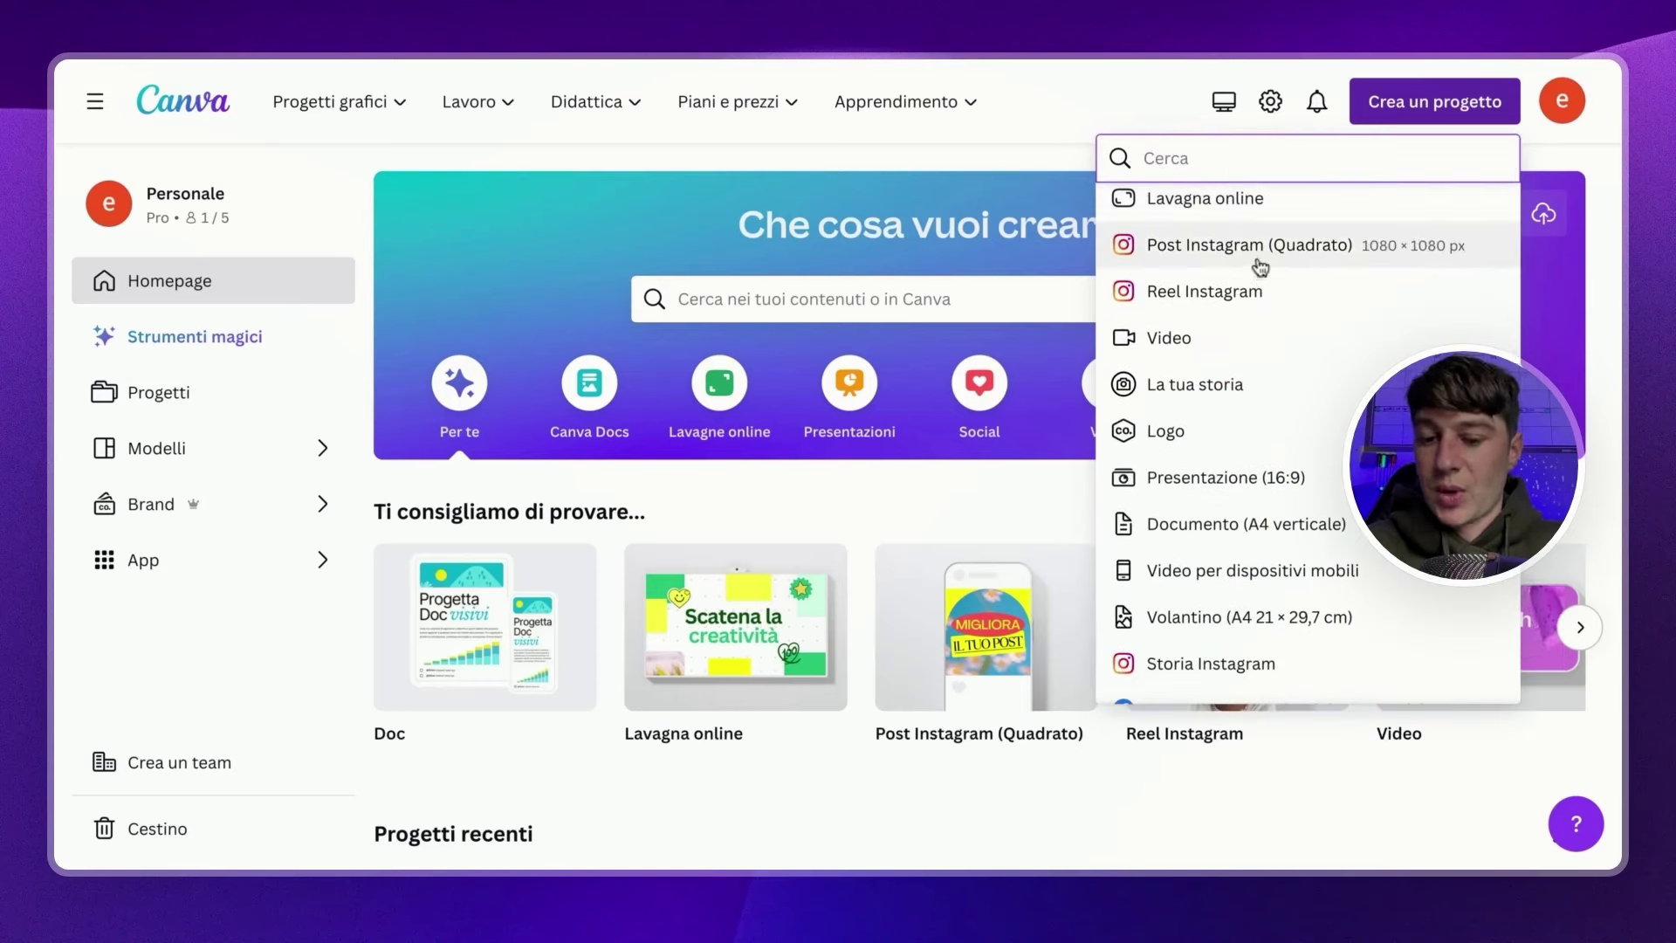
{"action": "left_click", "coordinate": [1259, 262]}
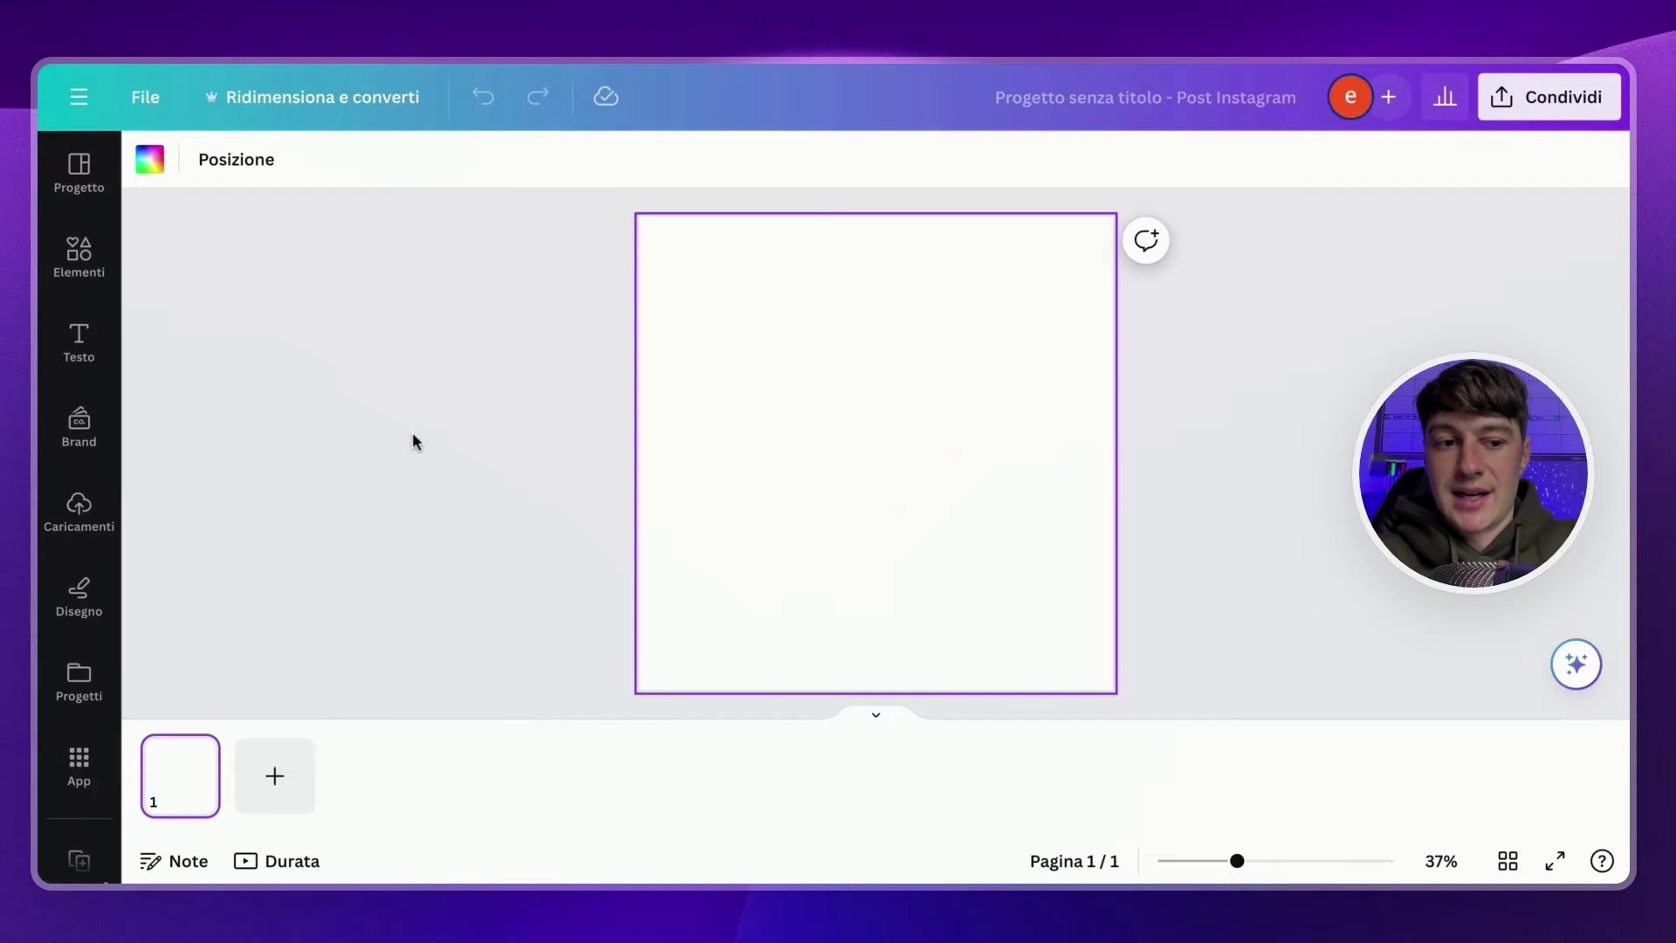
Search the post templates for "ristorante" and apply the black "gusto esotico" template to the page.
{"action": "left_click", "coordinate": [92, 184]}
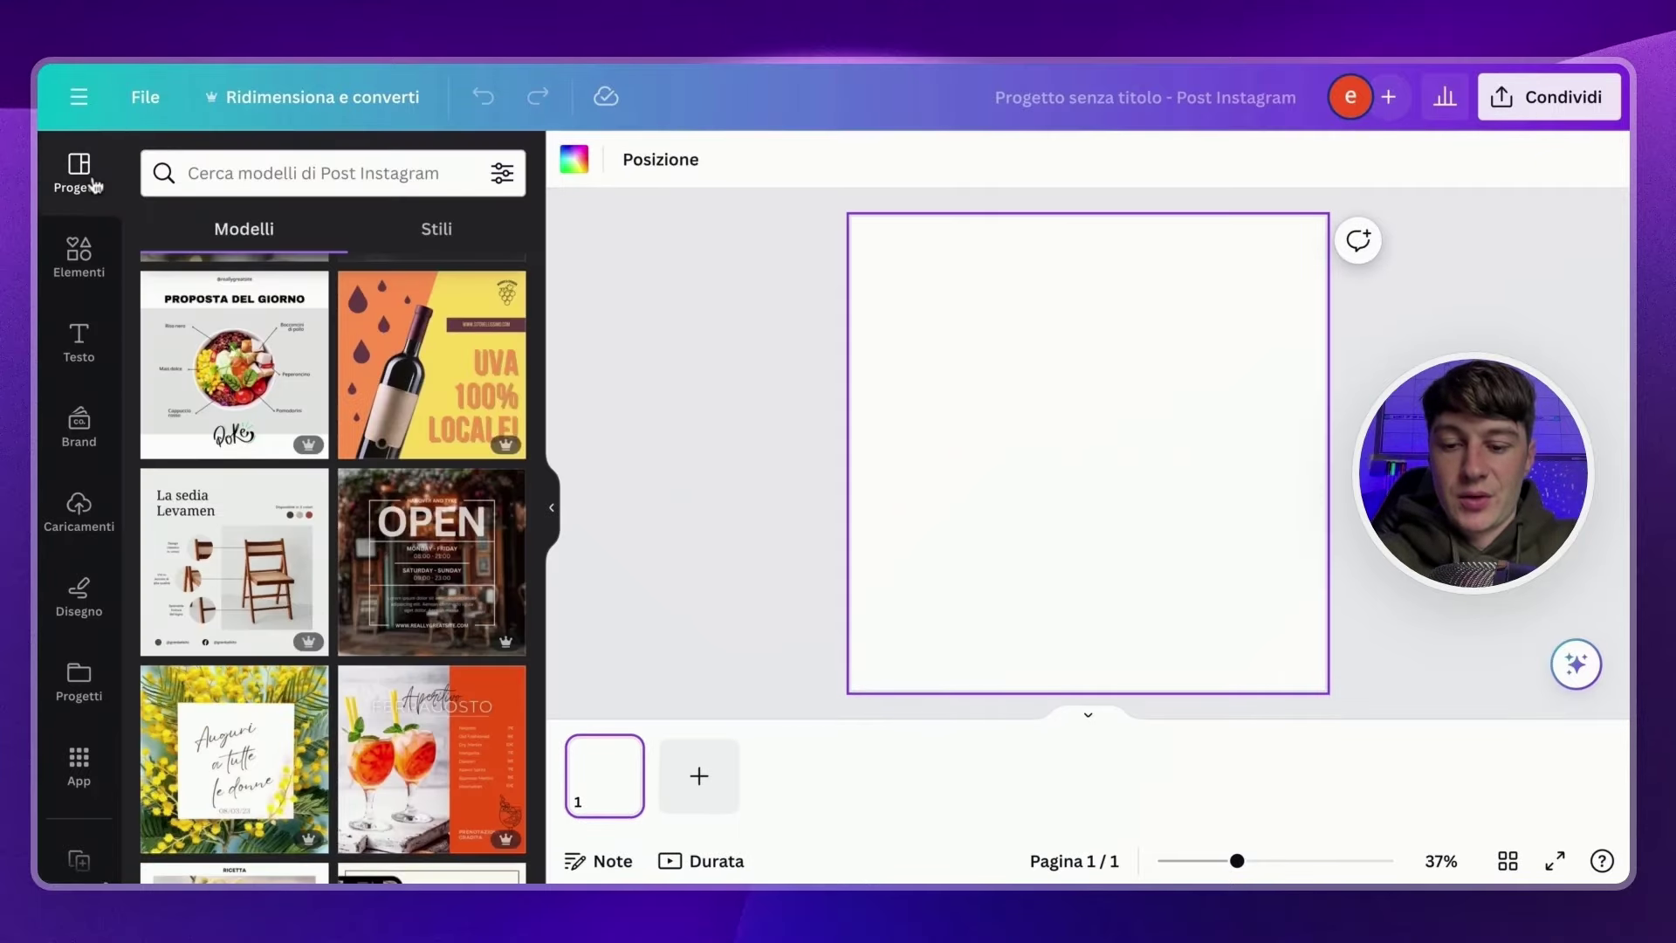
{"action": "scroll", "coordinate": [345, 374], "scroll_direction": "down", "scroll_amount": 4}
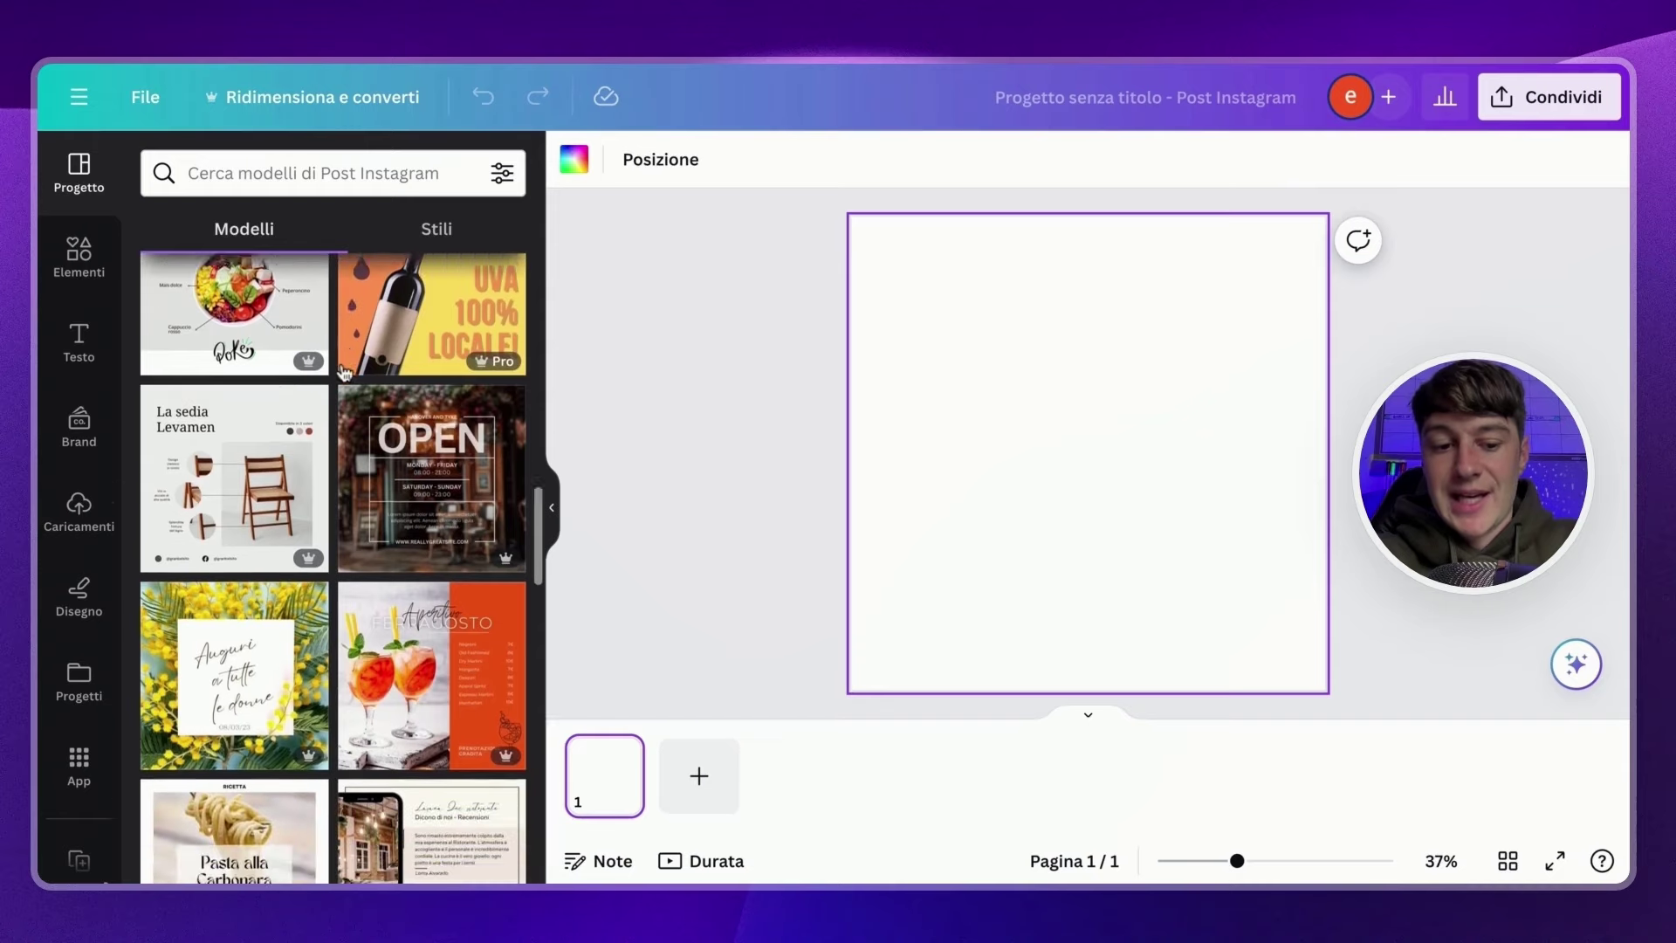
{"action": "scroll", "coordinate": [344, 374], "scroll_direction": "down", "scroll_amount": 4}
{"action": "left_click", "coordinate": [297, 172]}
{"action": "type", "text": "r"}
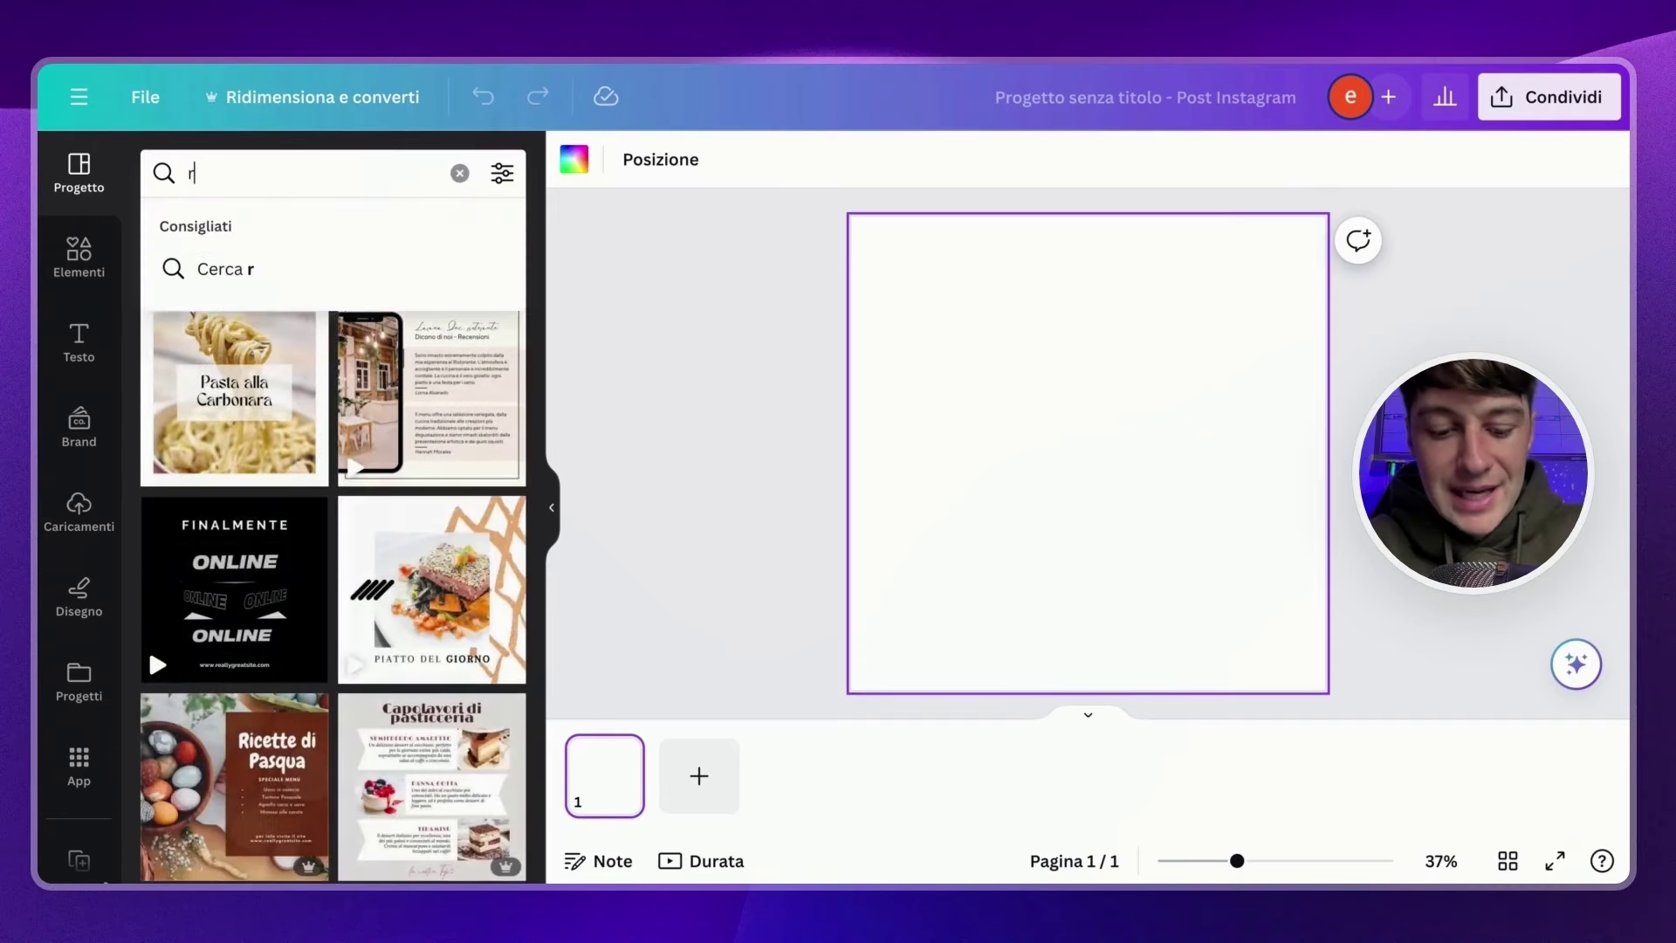
{"action": "type", "text": "istorante"}
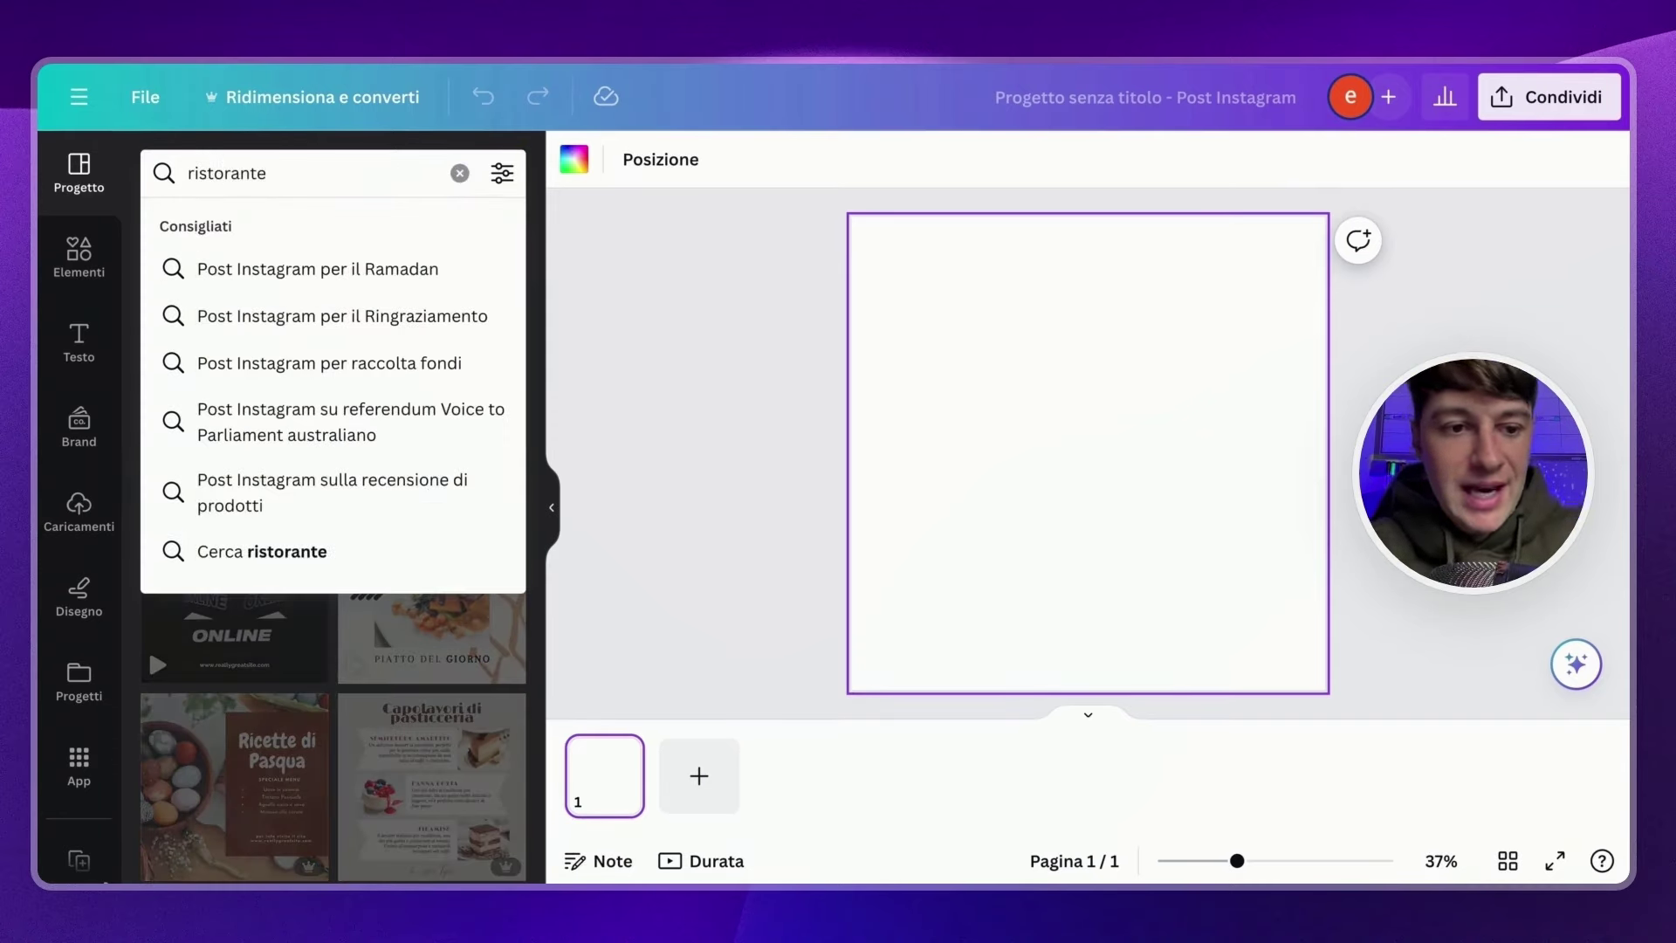
{"action": "key", "text": "Return"}
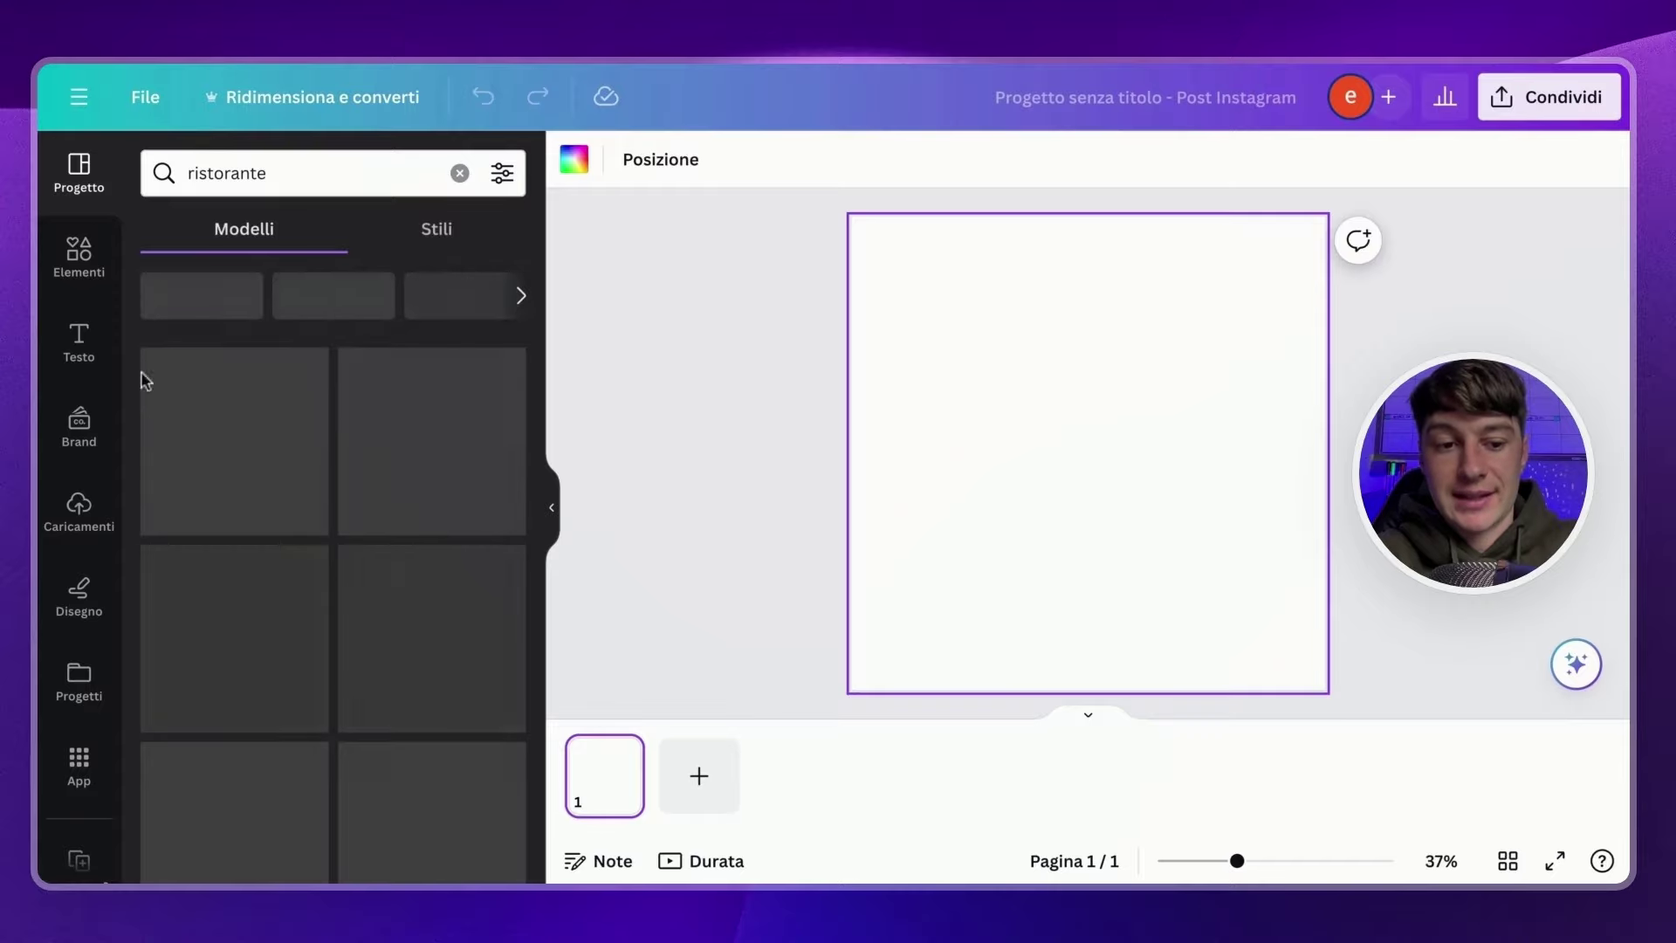
{"action": "scroll", "coordinate": [332, 568], "scroll_direction": "down", "scroll_amount": 5}
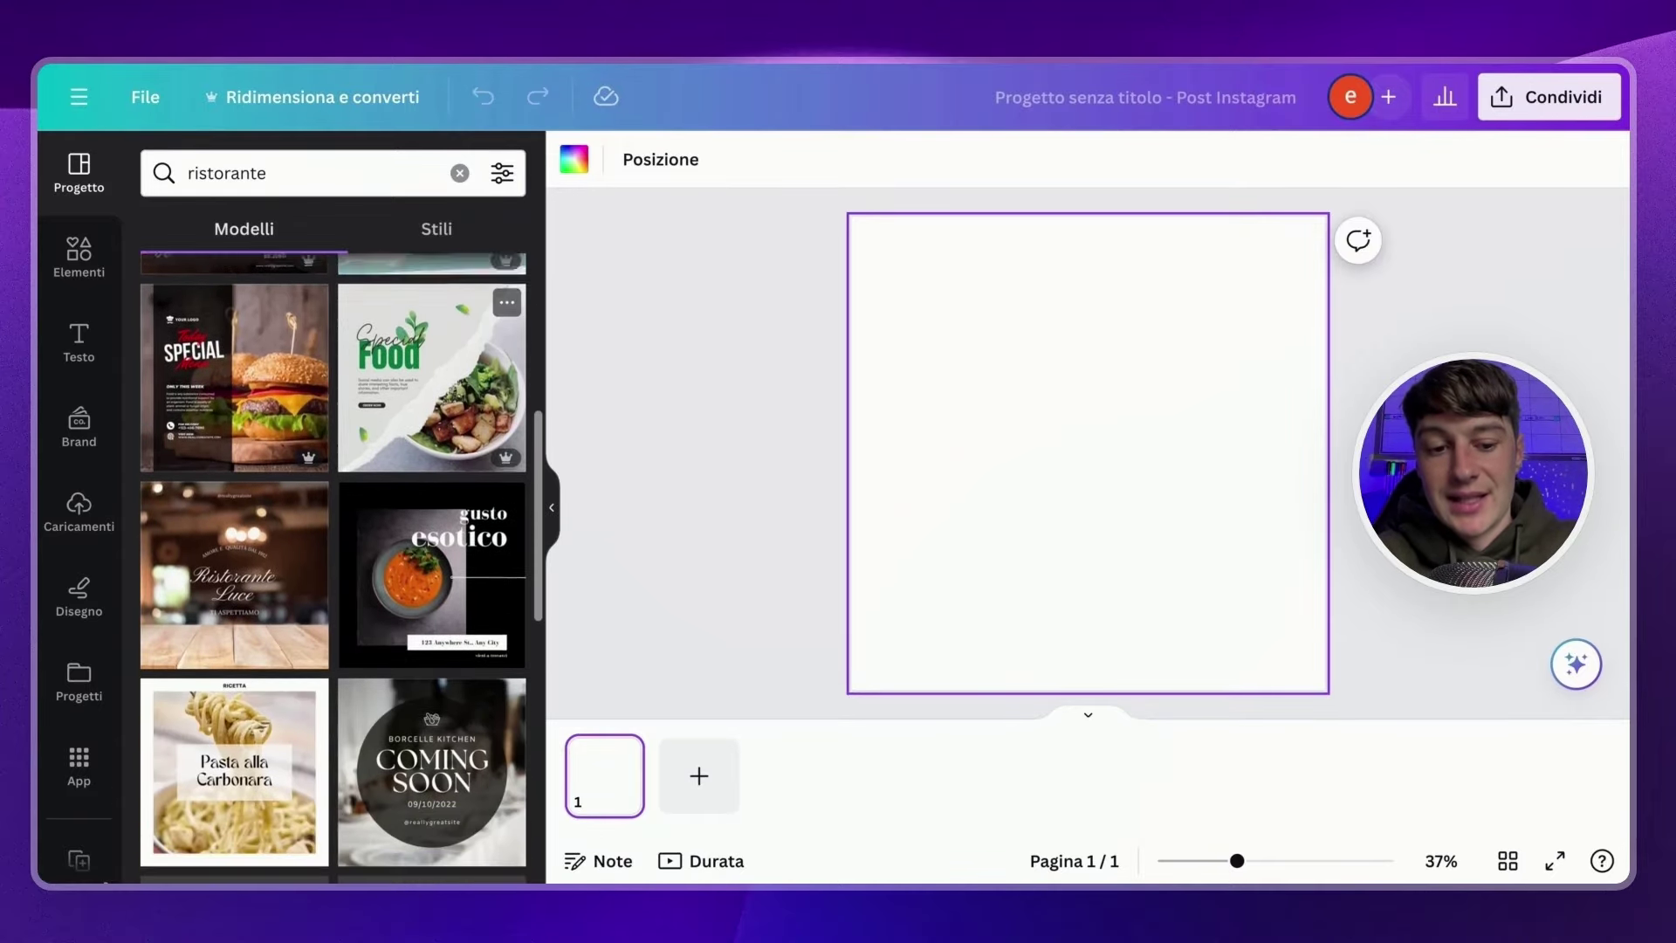
{"action": "left_click", "coordinate": [432, 524]}
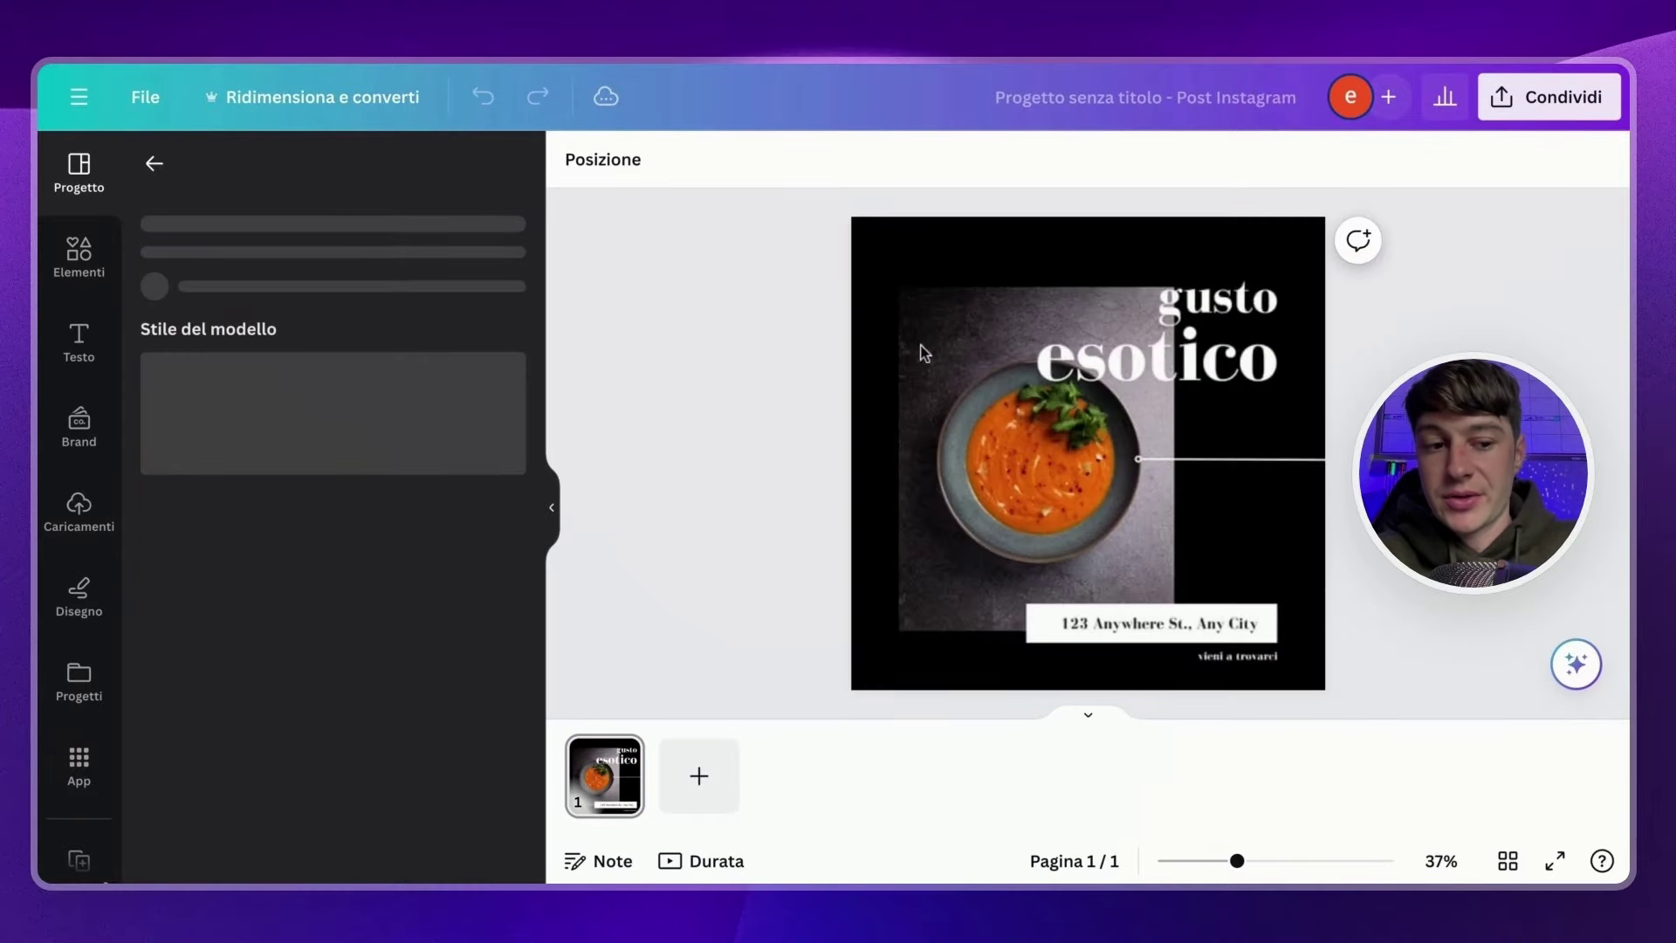
Search the elements library for "freccia" and look through the shapes, graphics, photos and videos.
{"action": "left_click", "coordinate": [107, 262]}
{"action": "left_click", "coordinate": [304, 173]}
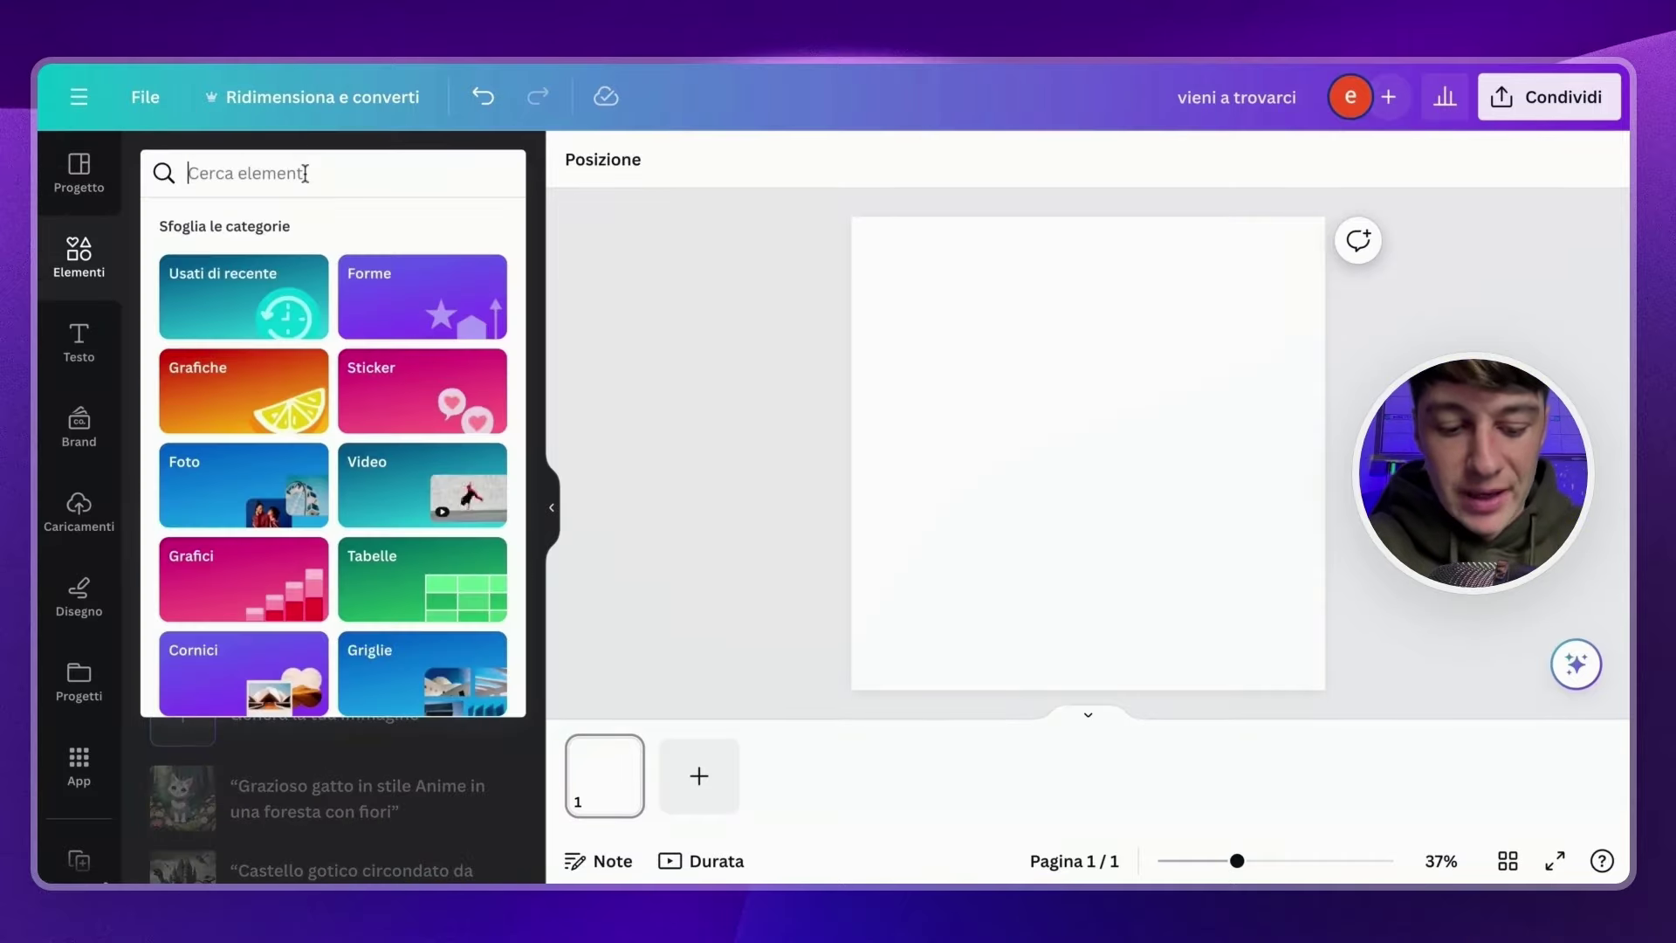
{"action": "type", "text": "freccia"}
{"action": "key", "text": "Return"}
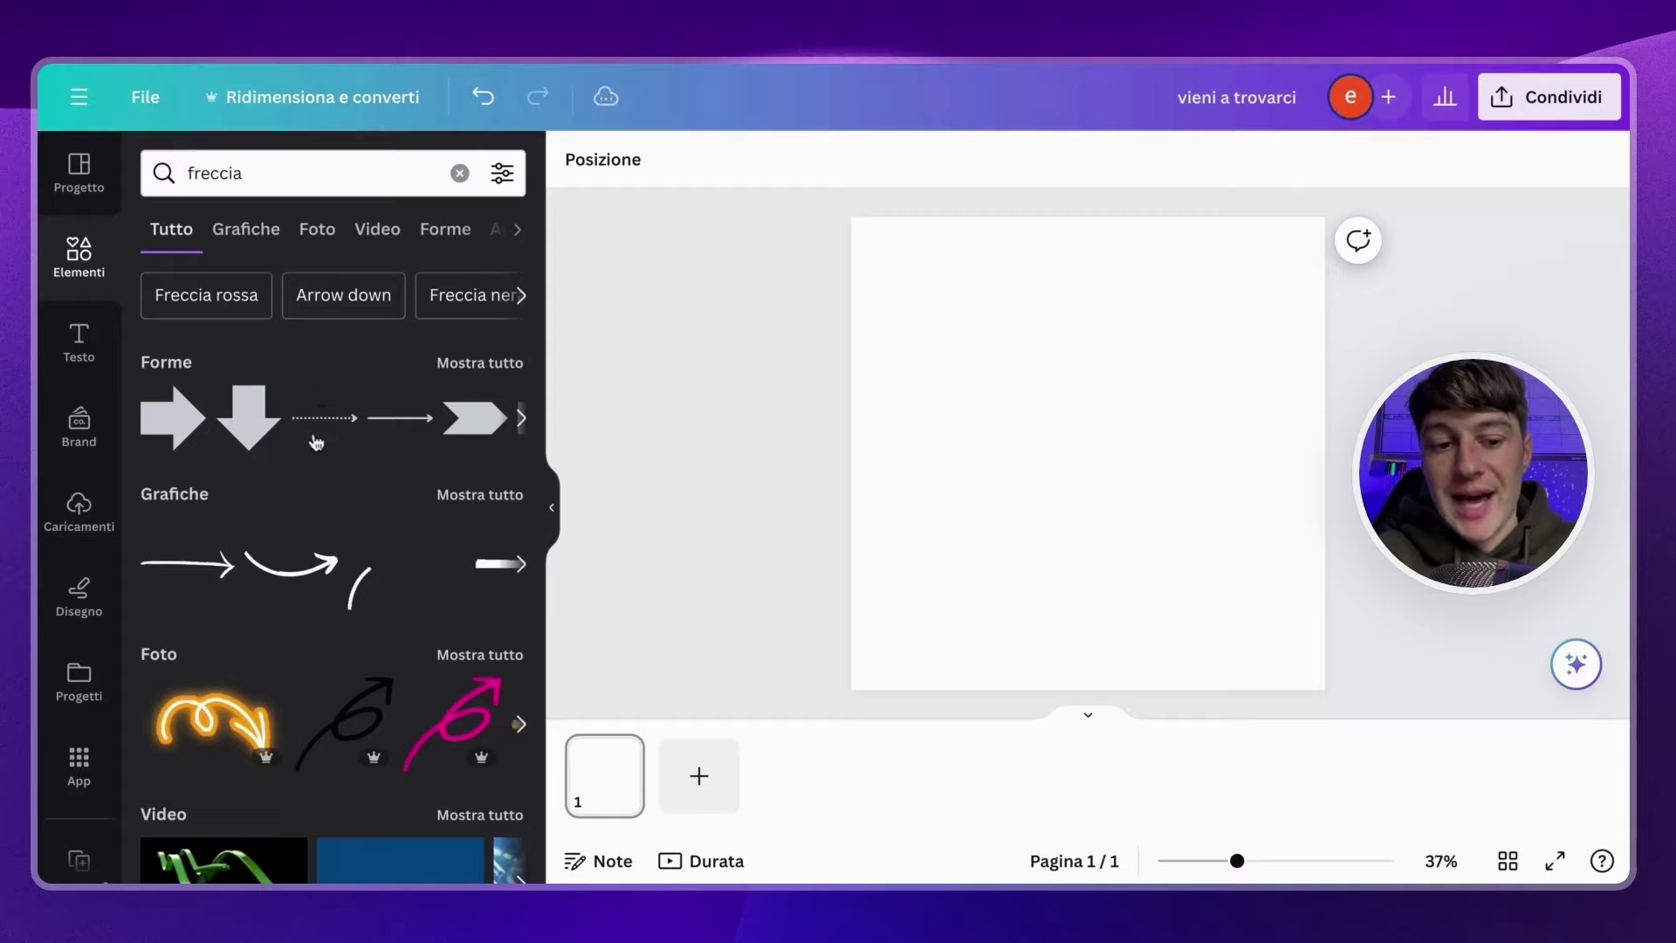
{"action": "scroll", "coordinate": [314, 532], "scroll_direction": "down", "scroll_amount": 3}
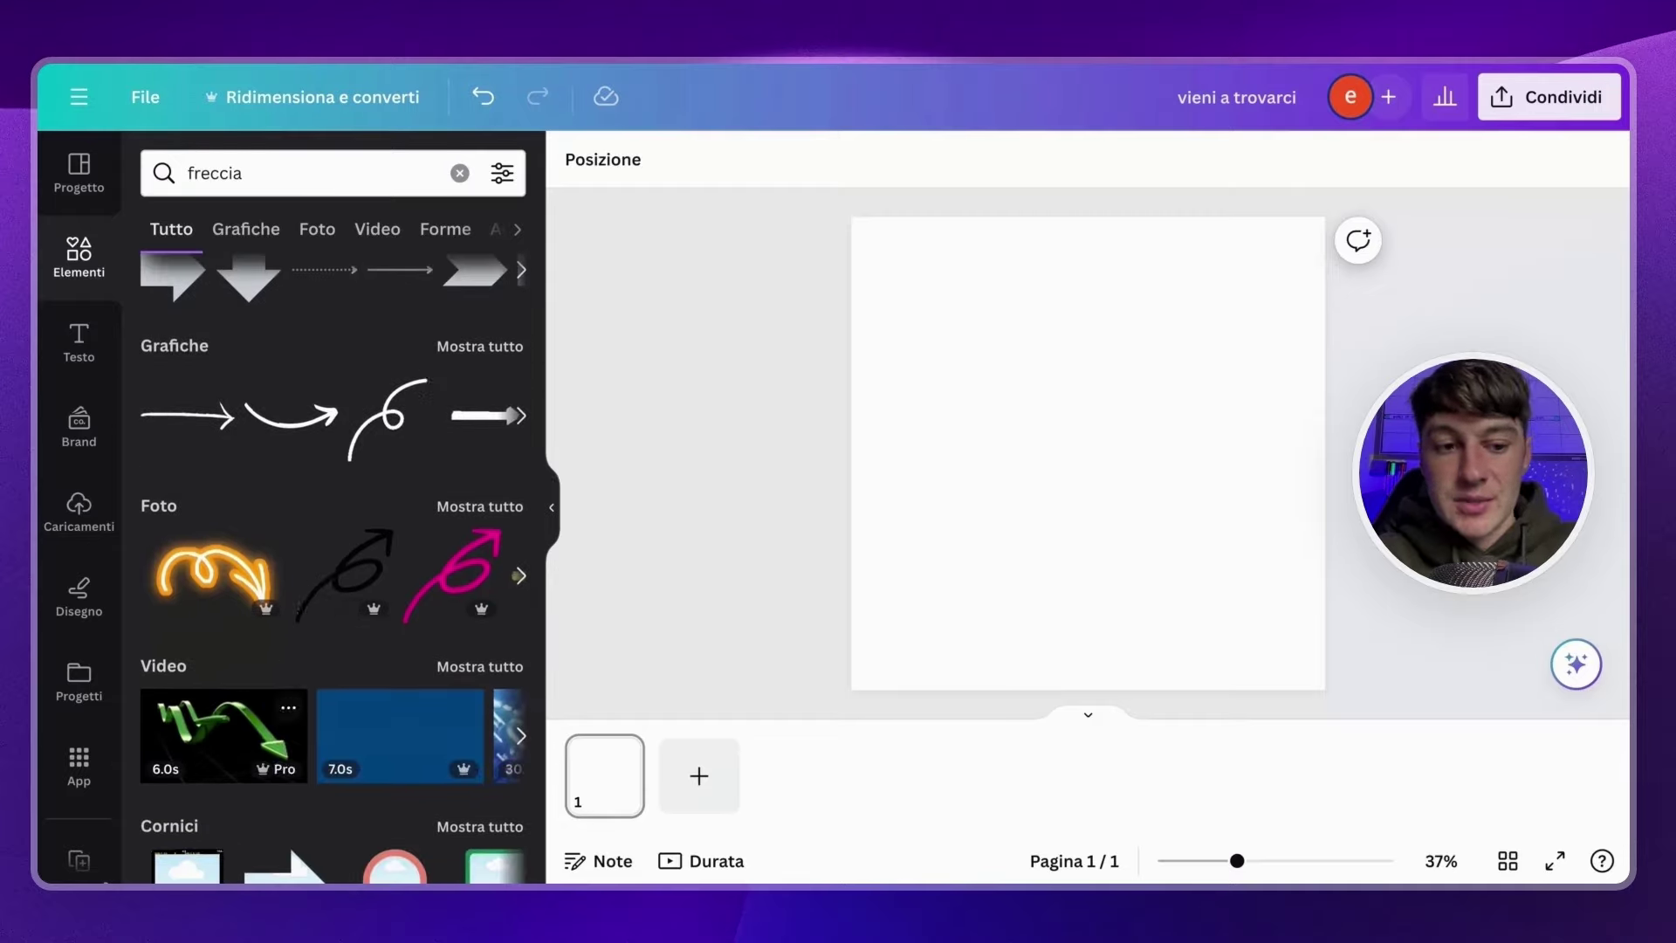
Look through the text styles and font combinations that can be added to the design.
{"action": "left_click", "coordinate": [79, 341]}
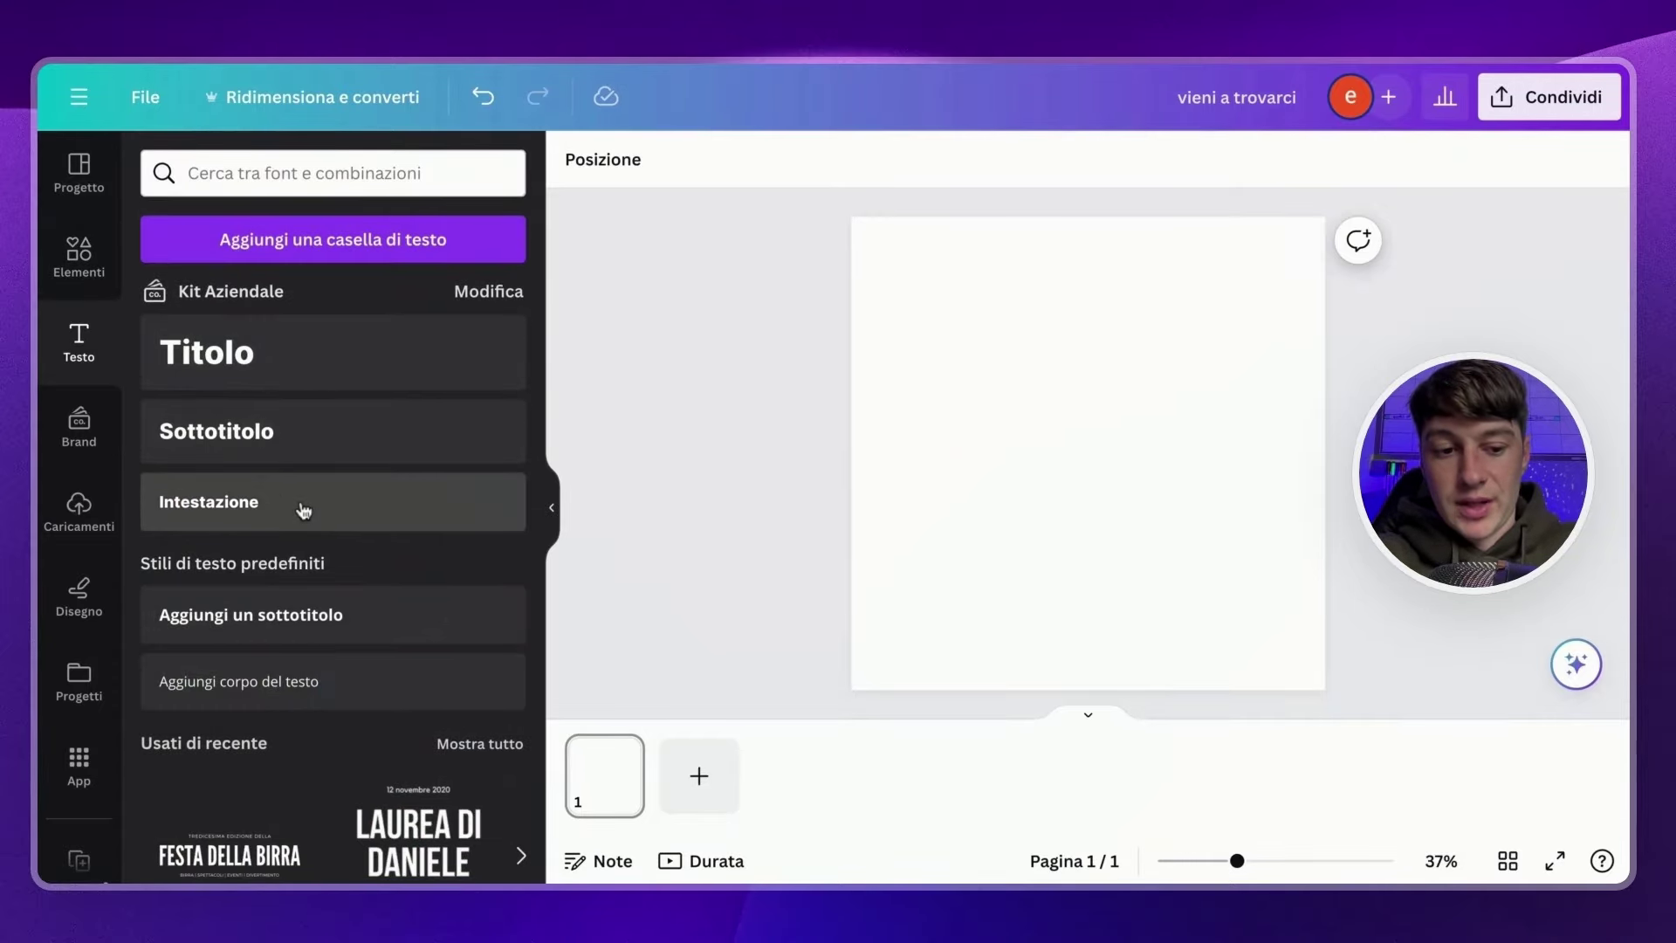
{"action": "scroll", "coordinate": [304, 511], "scroll_direction": "down", "scroll_amount": 4}
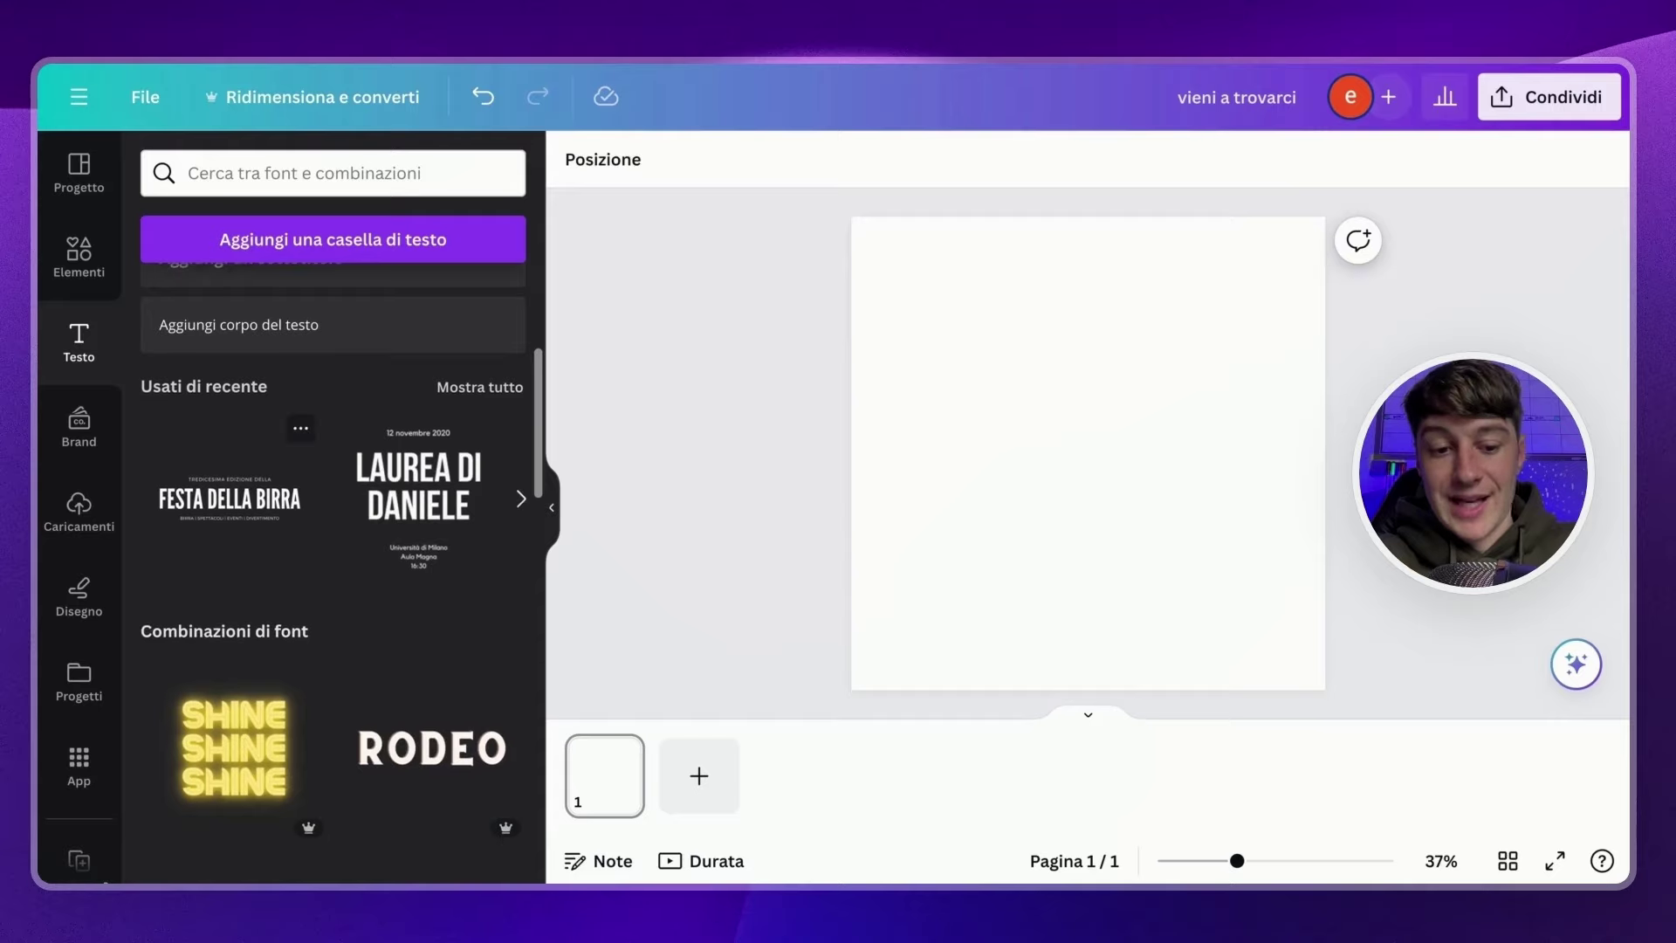
{"action": "scroll", "coordinate": [262, 454], "scroll_direction": "down", "scroll_amount": 5}
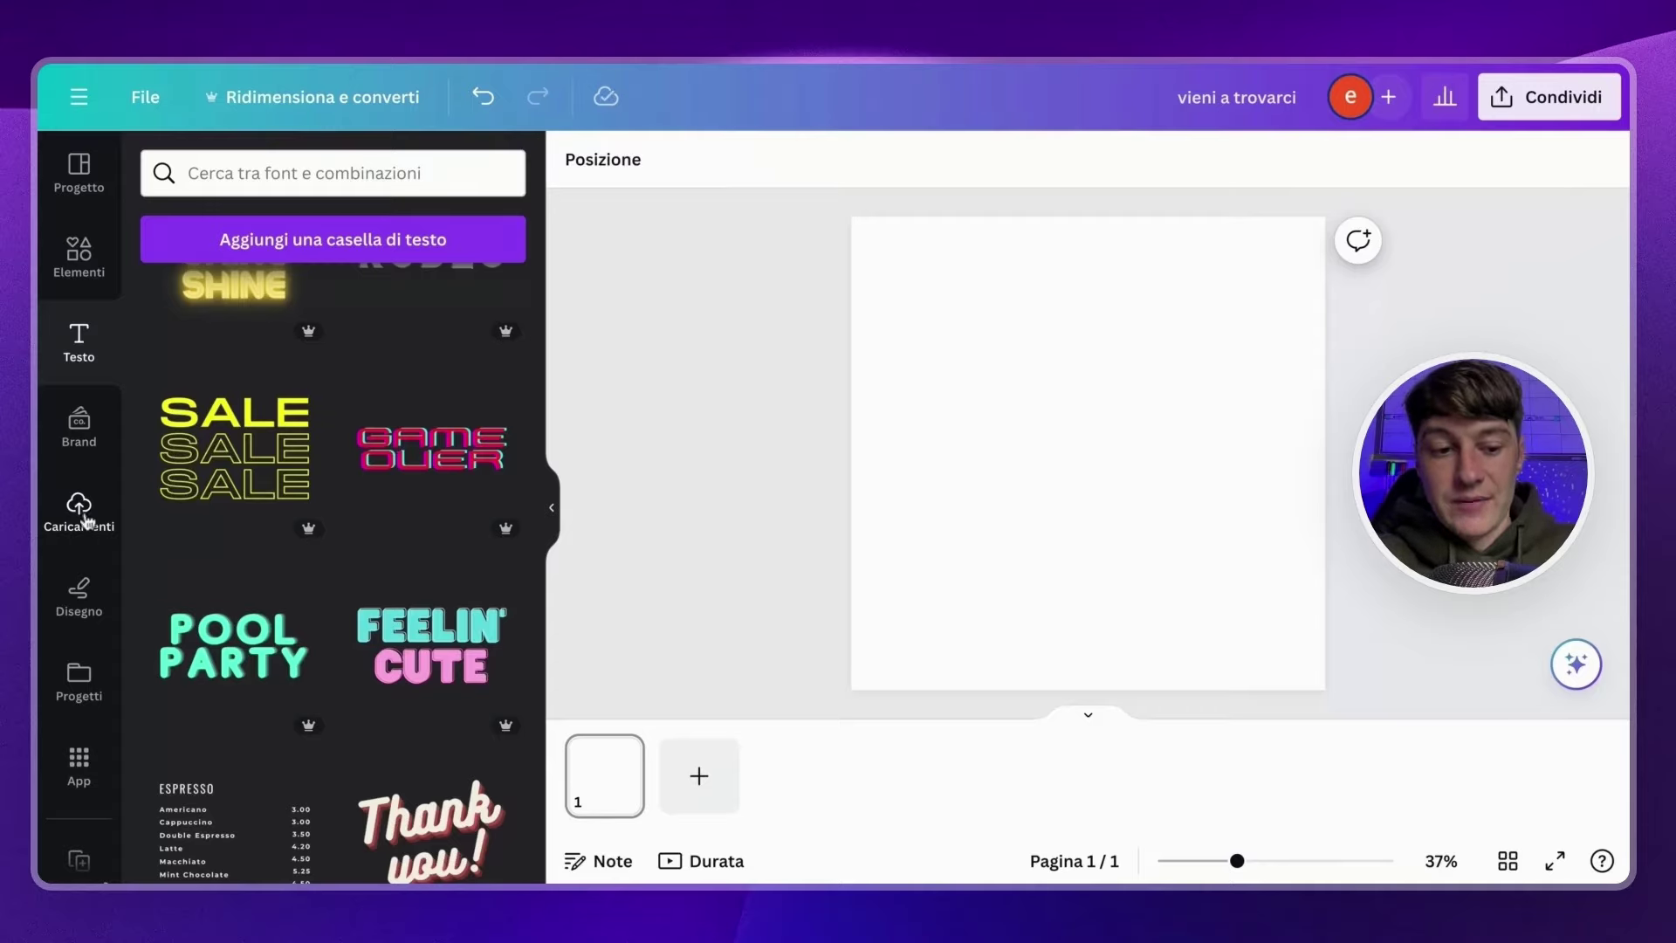
Look through the drawing tools and the featured apps that can be used in the design.
{"action": "left_click", "coordinate": [79, 595]}
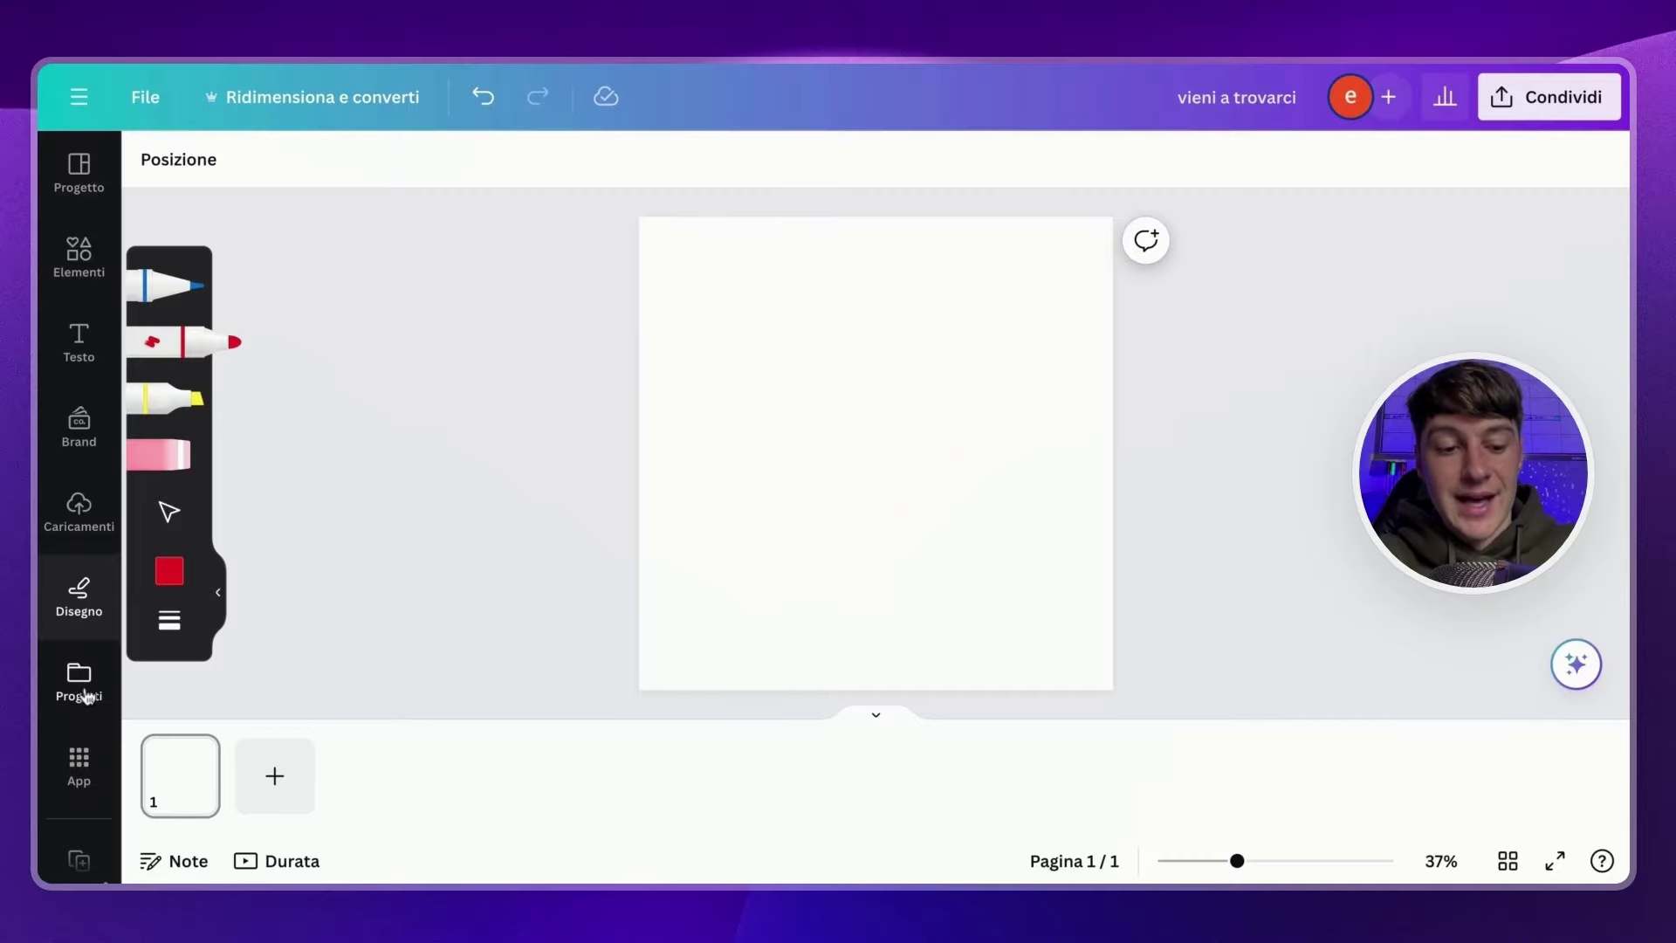
{"action": "left_click", "coordinate": [78, 759]}
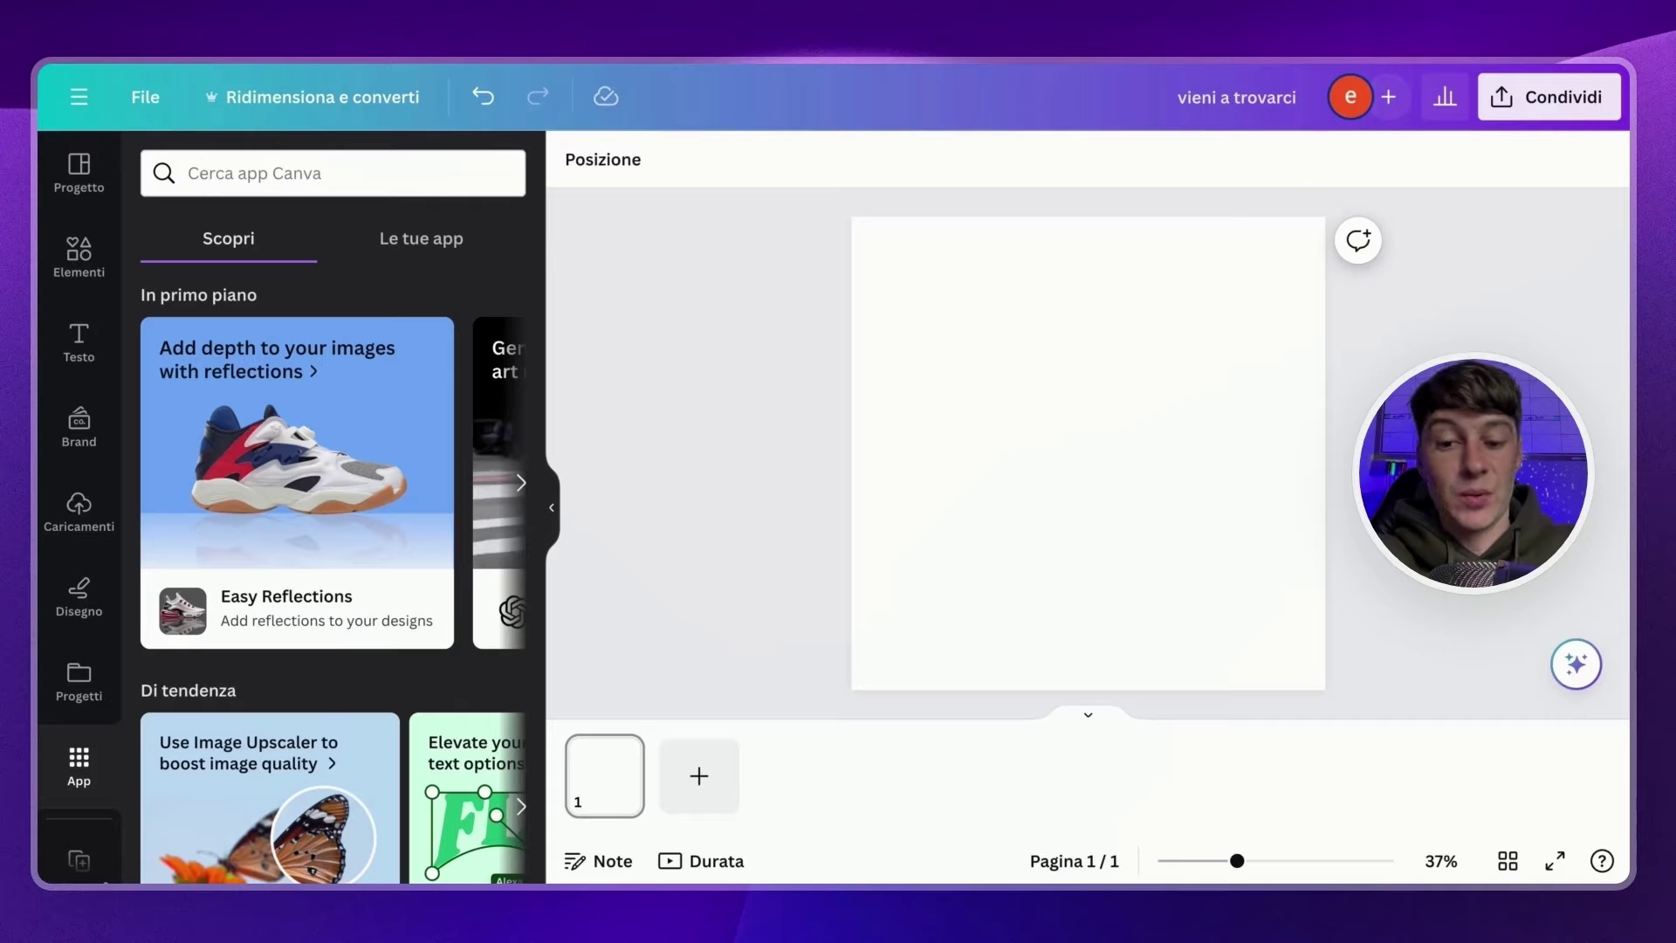
{"action": "scroll", "coordinate": [332, 483], "scroll_direction": "right", "scroll_amount": 5}
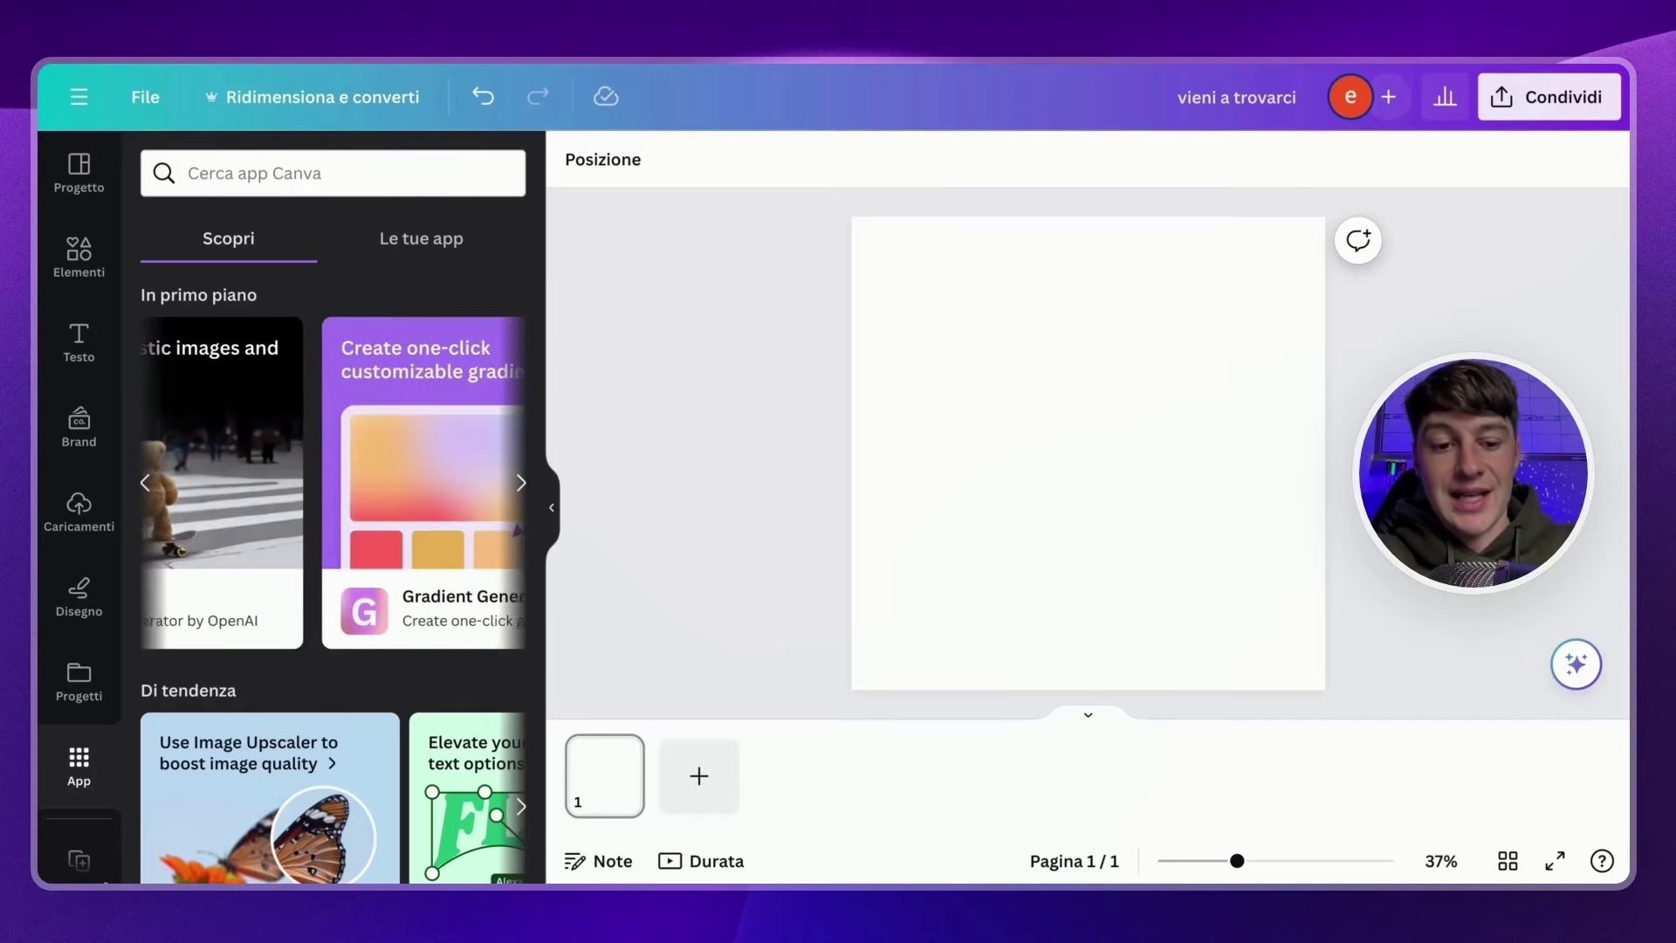
{"action": "scroll", "coordinate": [263, 436], "scroll_direction": "left", "scroll_amount": 2}
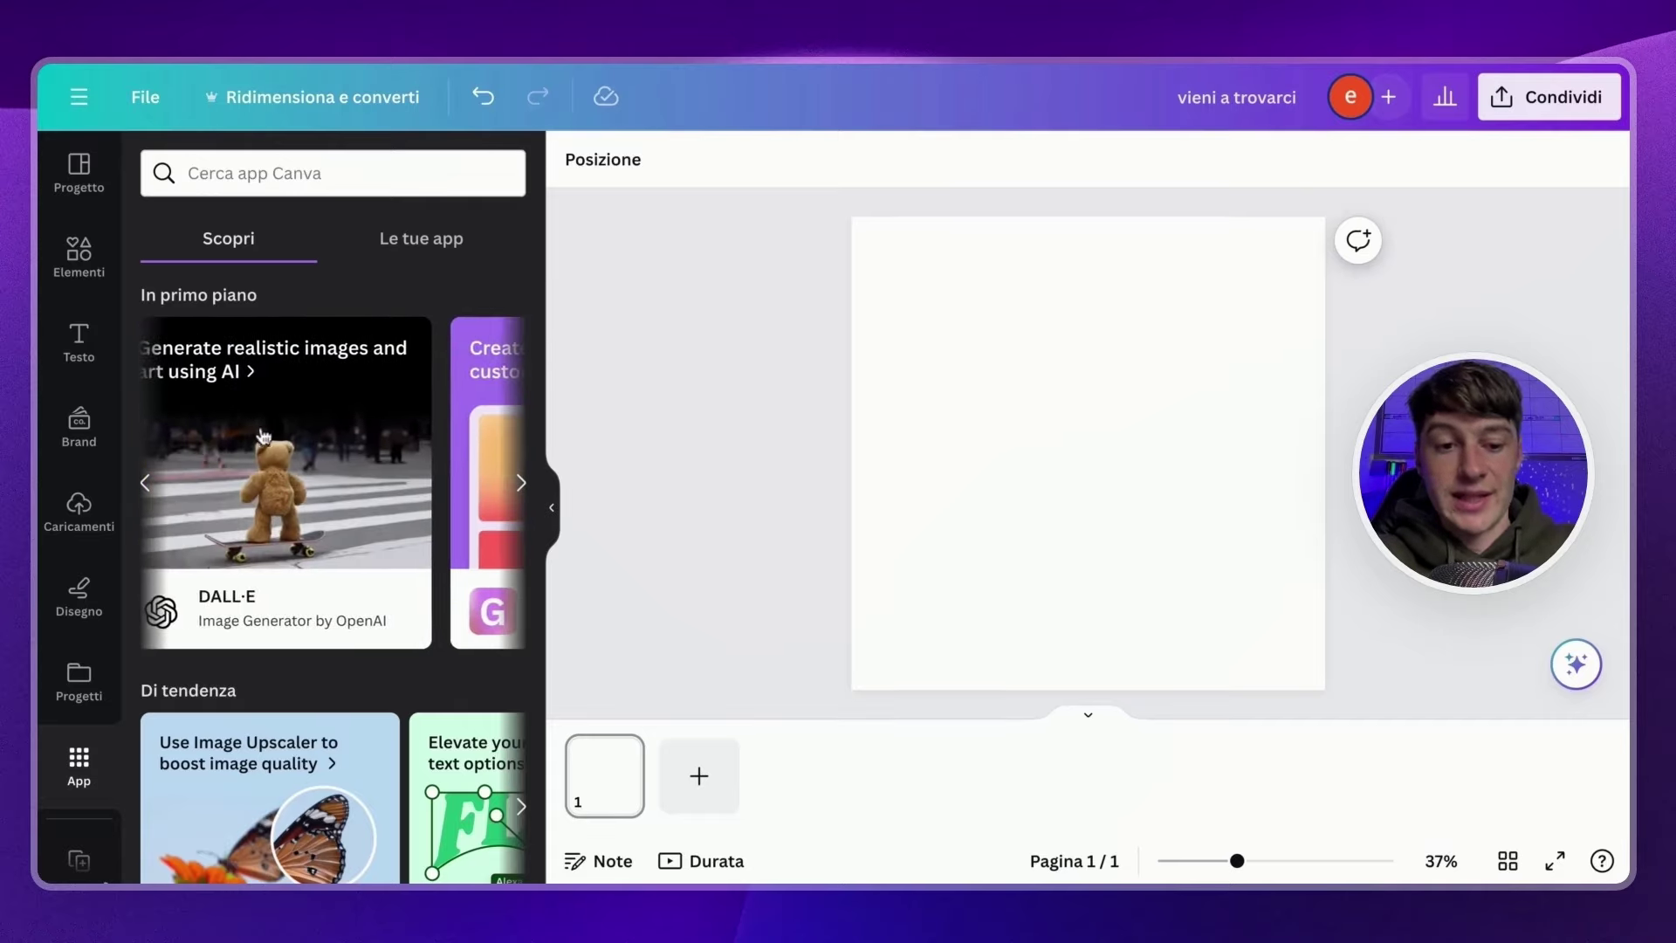
{"action": "scroll", "coordinate": [263, 435], "scroll_direction": "right", "scroll_amount": 3}
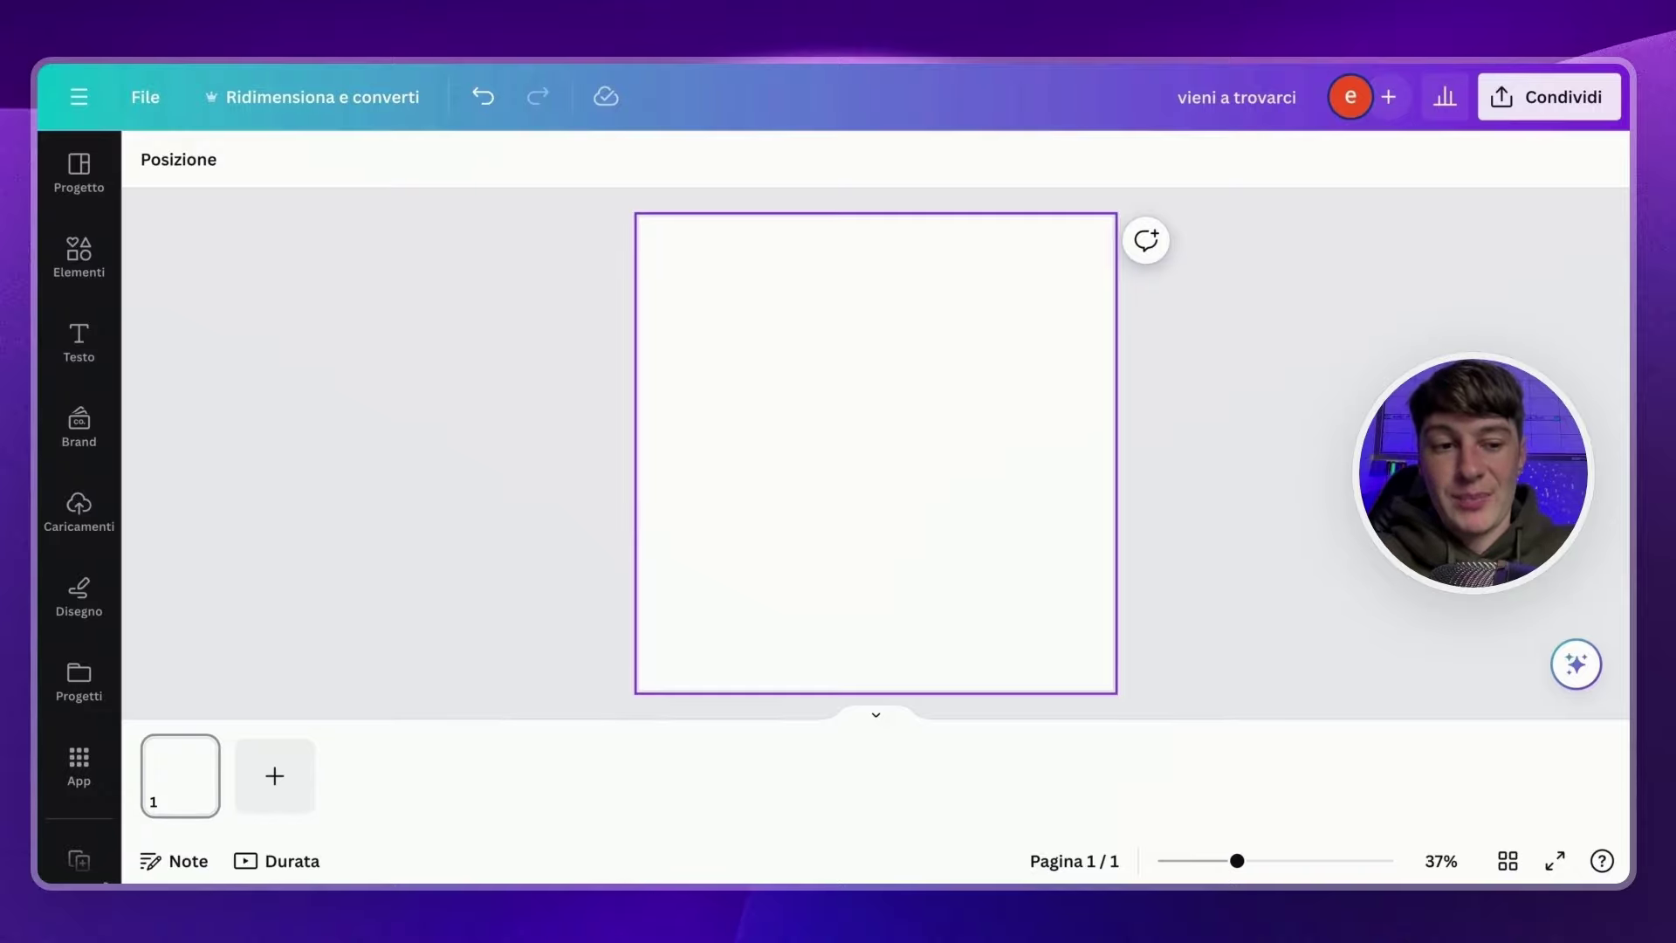
{"action": "left_click", "coordinate": [621, 506]}
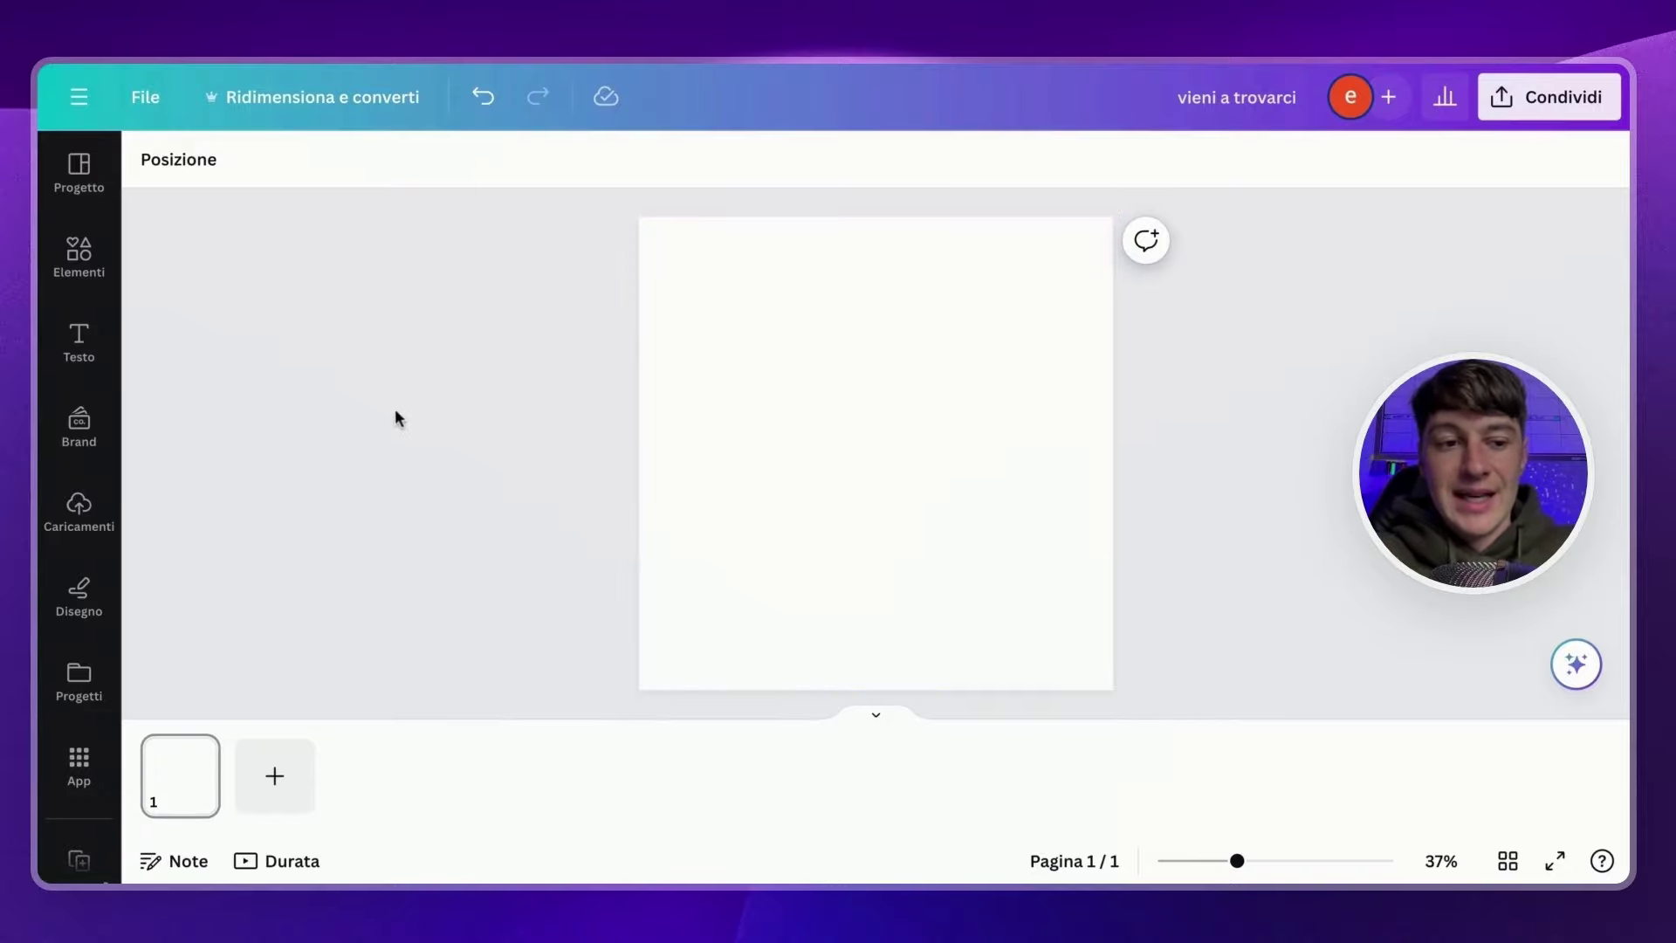
Apply the "White And Black Modern Restaurant Grand Opening Instagram Post" template from the "ristorante" templates to the page.
{"action": "left_click", "coordinate": [78, 185]}
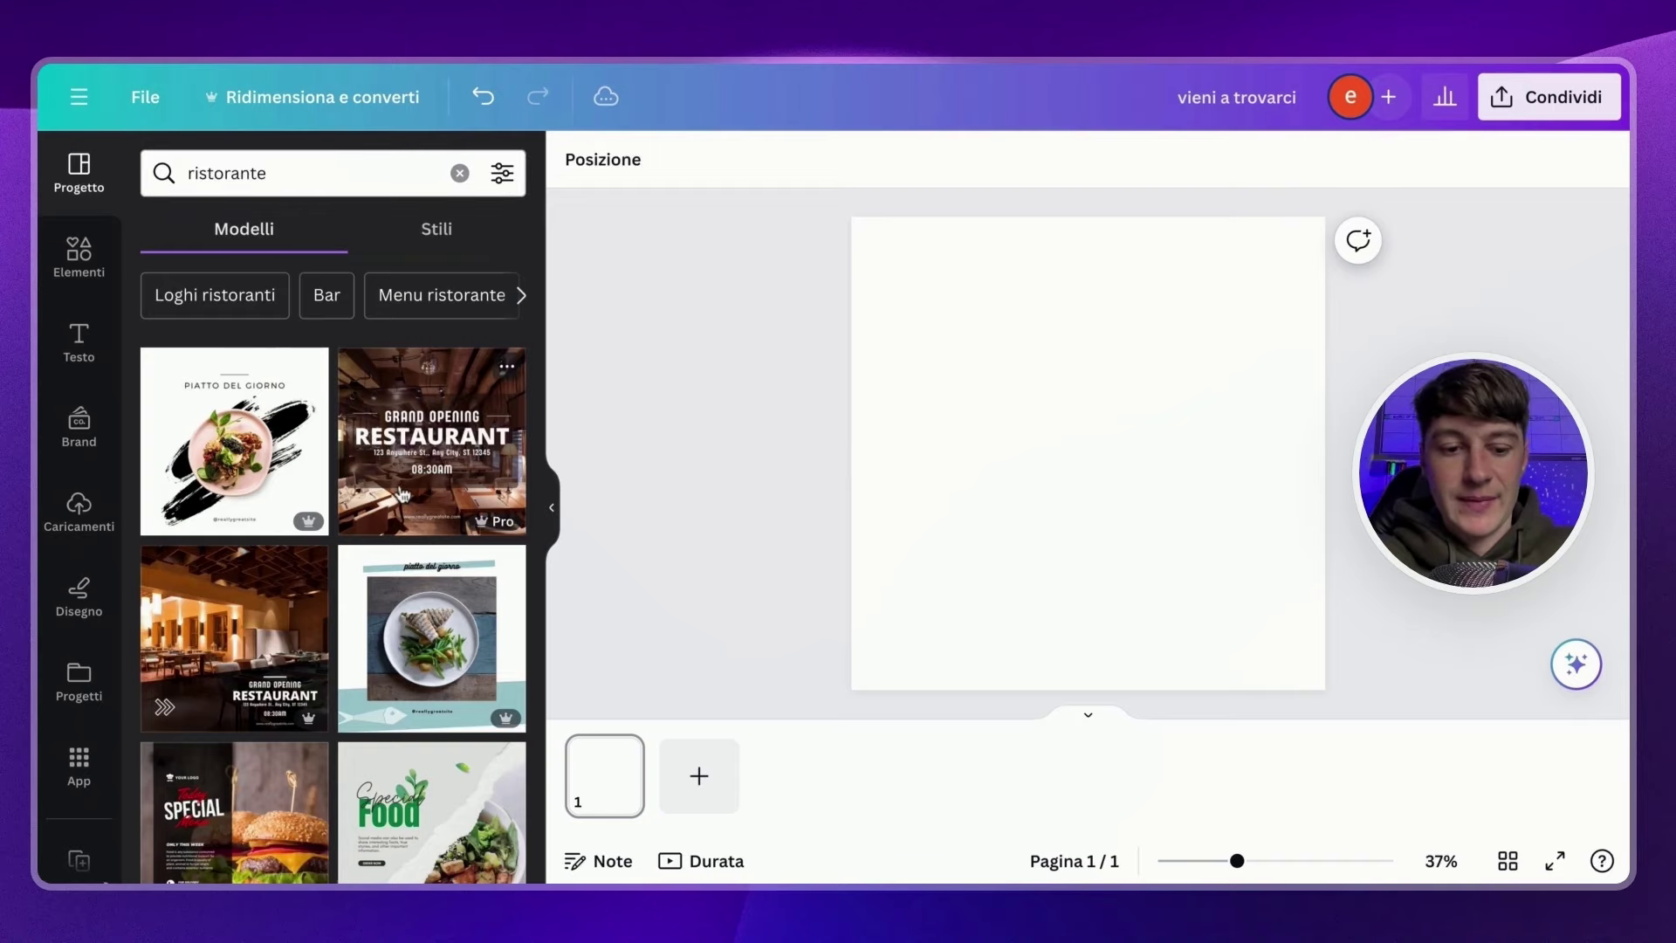
{"action": "scroll", "coordinate": [403, 495], "scroll_direction": "down", "scroll_amount": 5}
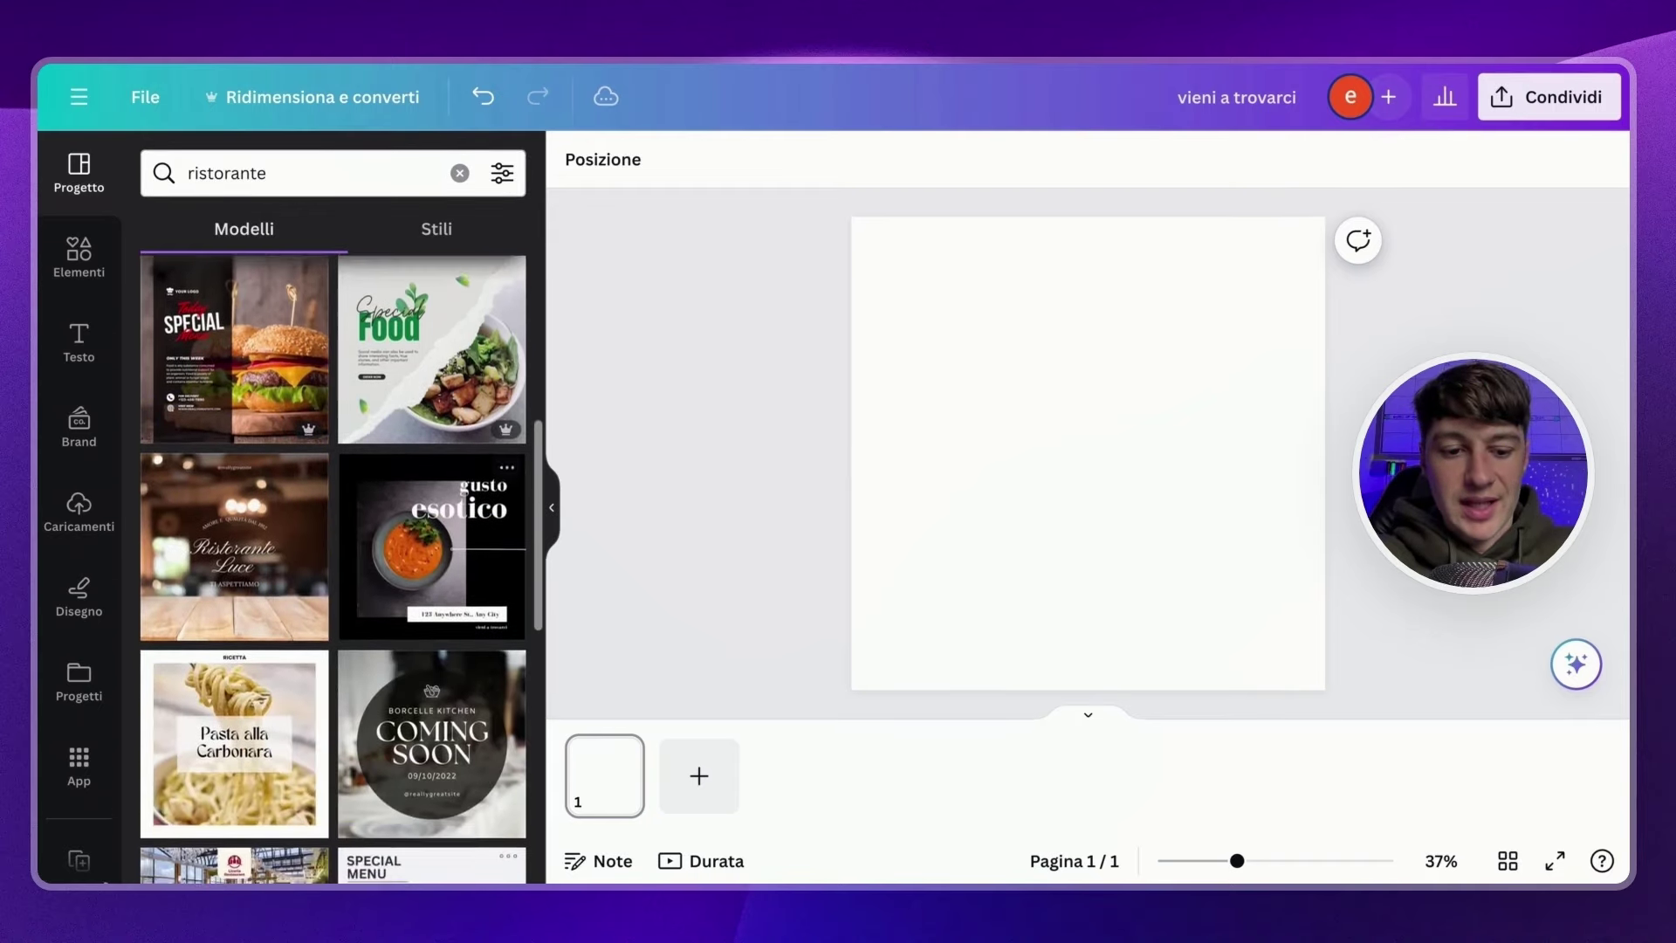
{"action": "scroll", "coordinate": [333, 567], "scroll_direction": "down", "scroll_amount": 5}
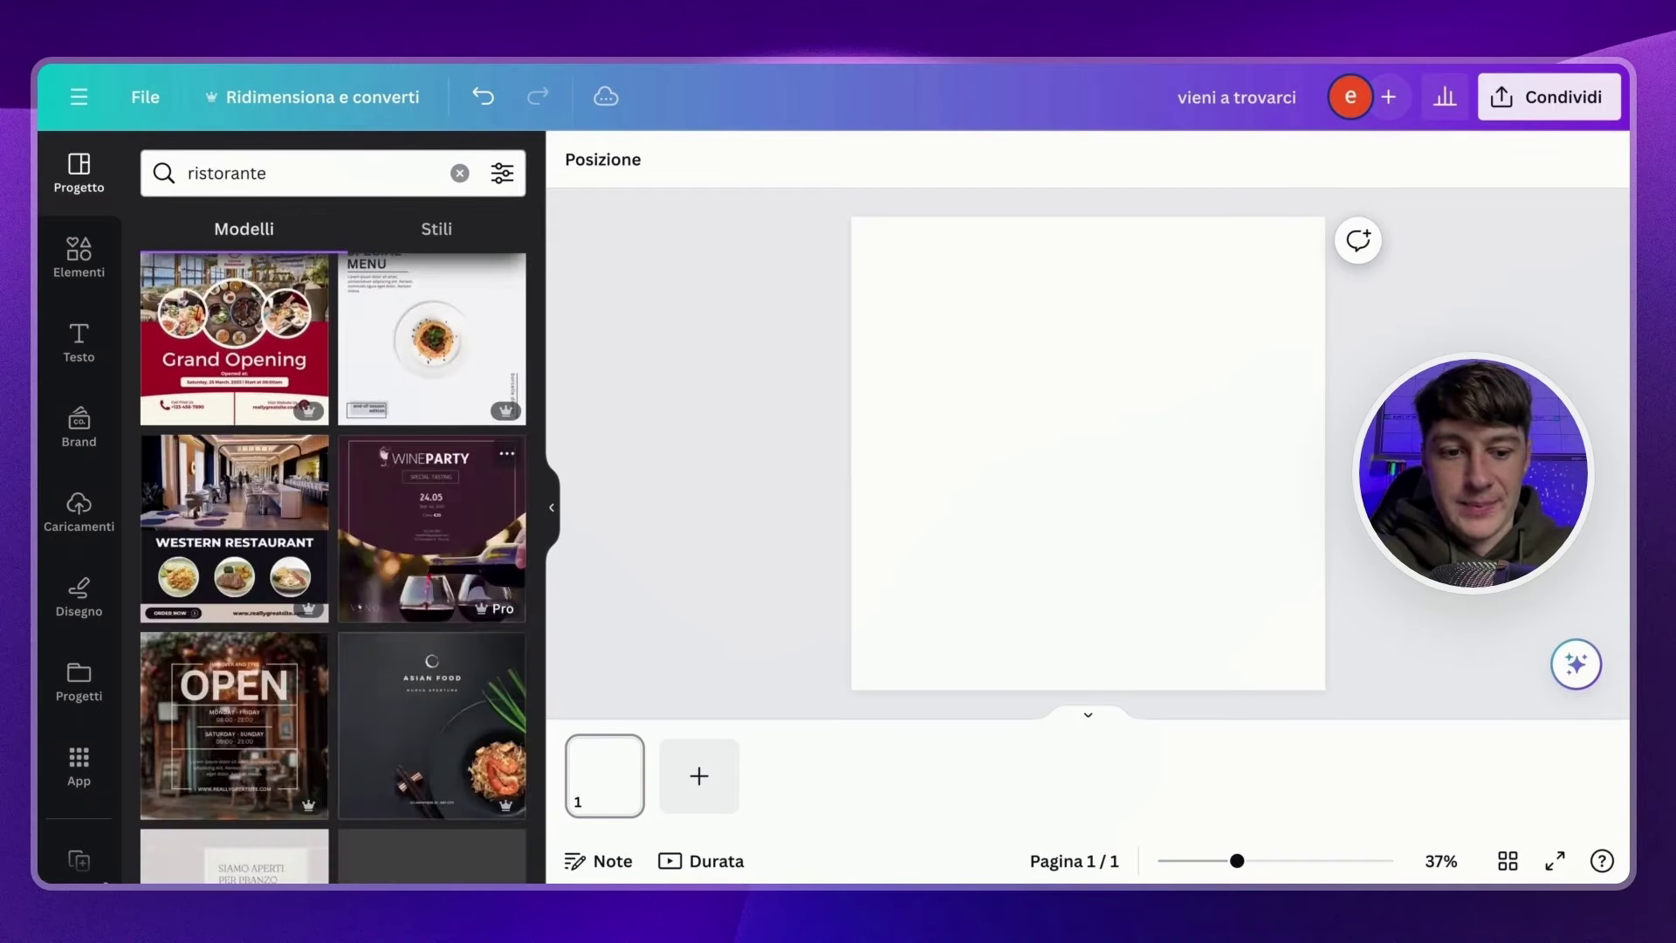
{"action": "scroll", "coordinate": [432, 523], "scroll_direction": "down", "scroll_amount": 5}
{"action": "left_click", "coordinate": [432, 606]}
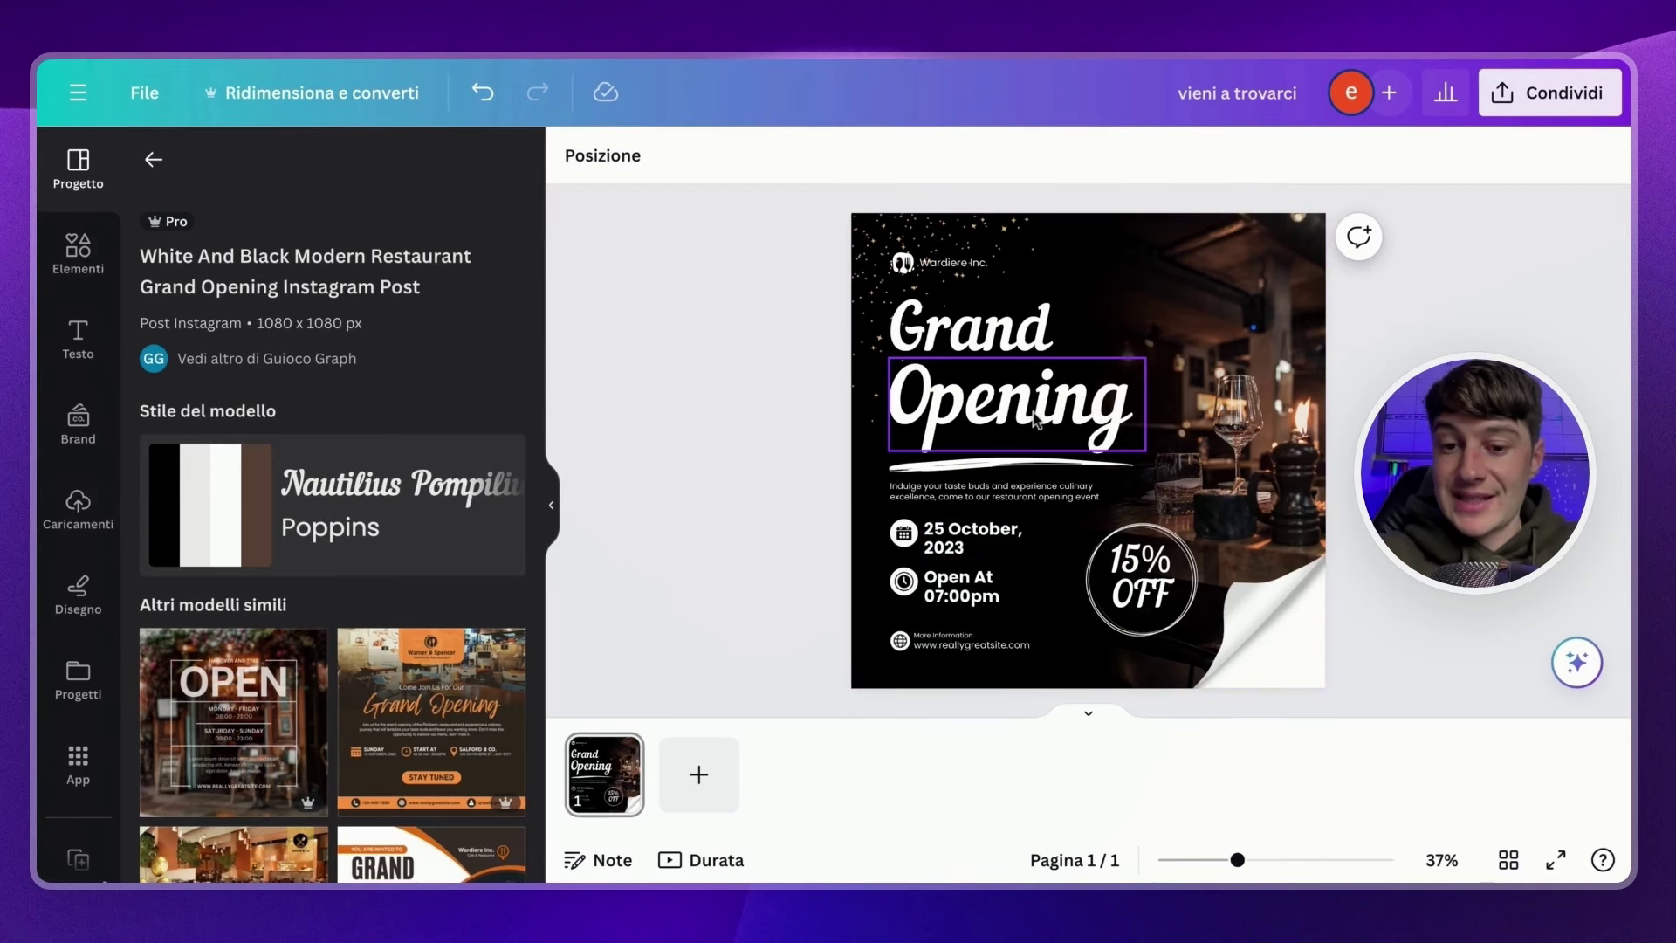
Replace the wine-glass restaurant photo in the template's image frame with the bar interior photo.
{"action": "left_click", "coordinate": [880, 512]}
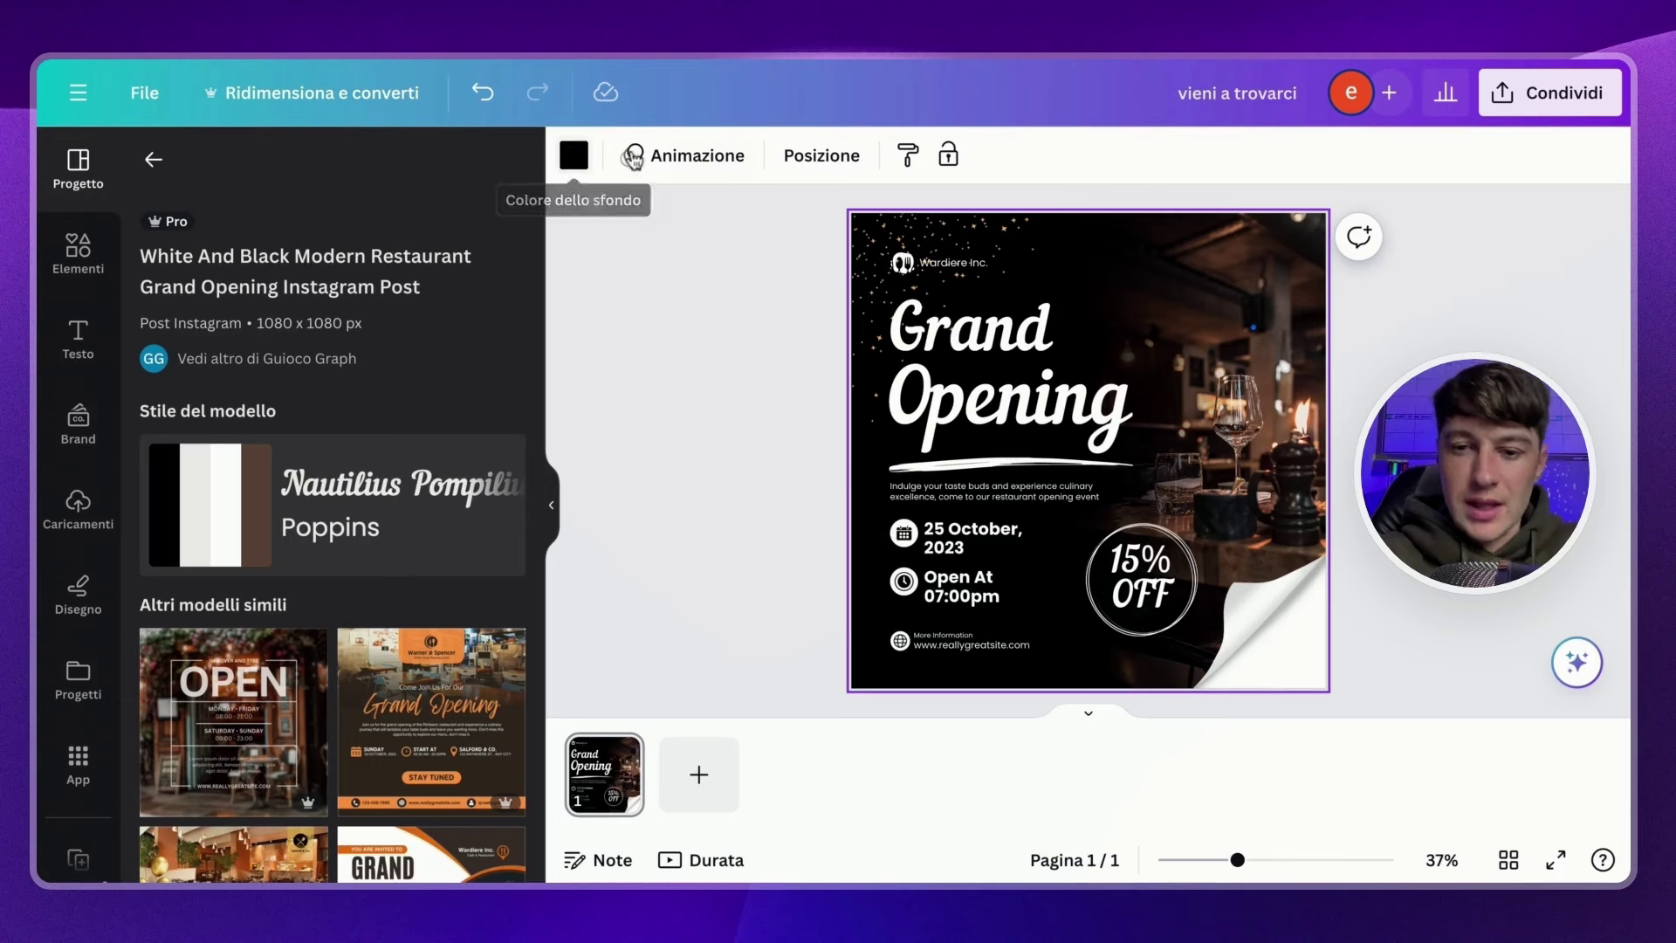
{"action": "left_click", "coordinate": [1307, 354]}
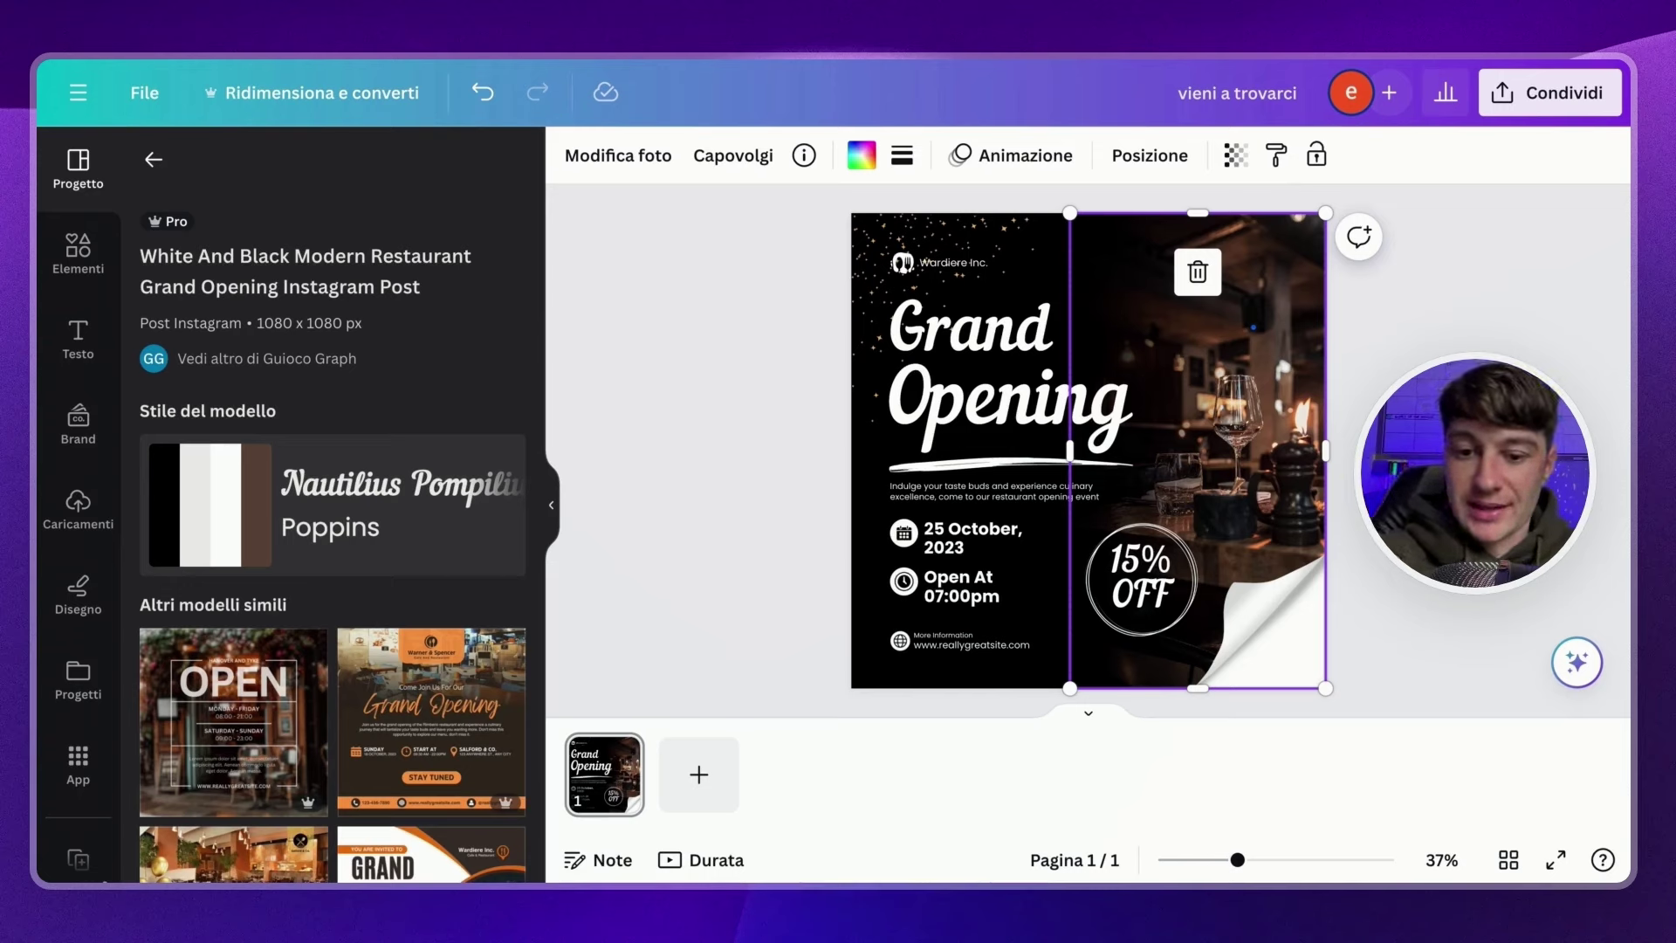
{"action": "key", "text": "ctrl+z"}
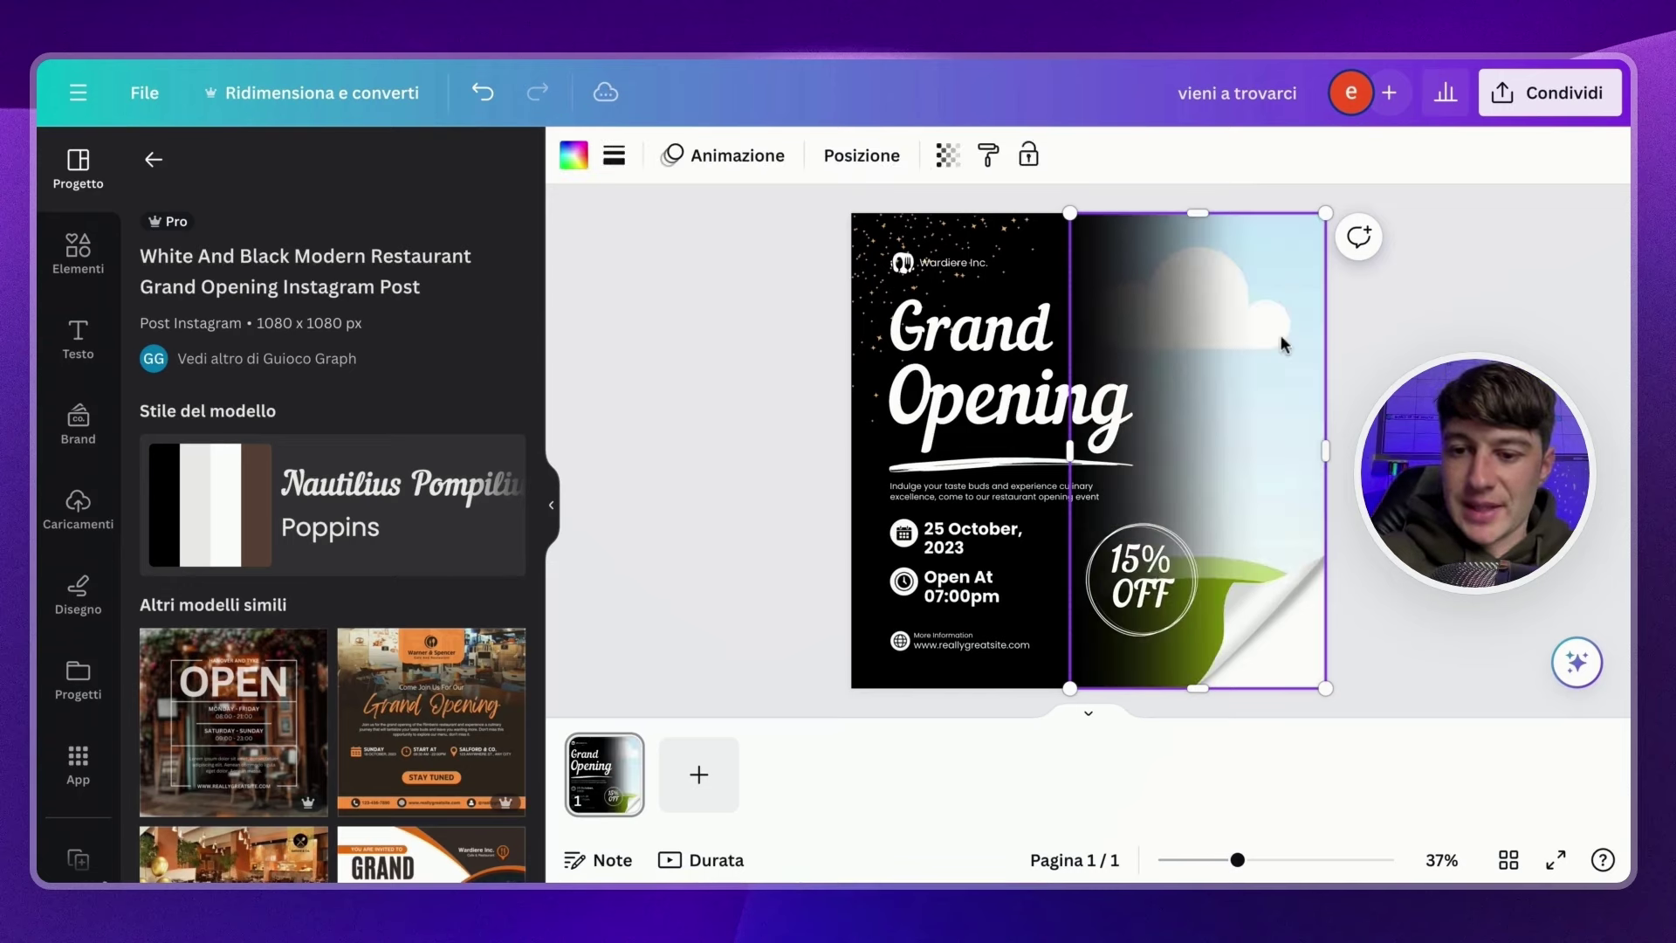
{"action": "key", "text": "ctrl+z"}
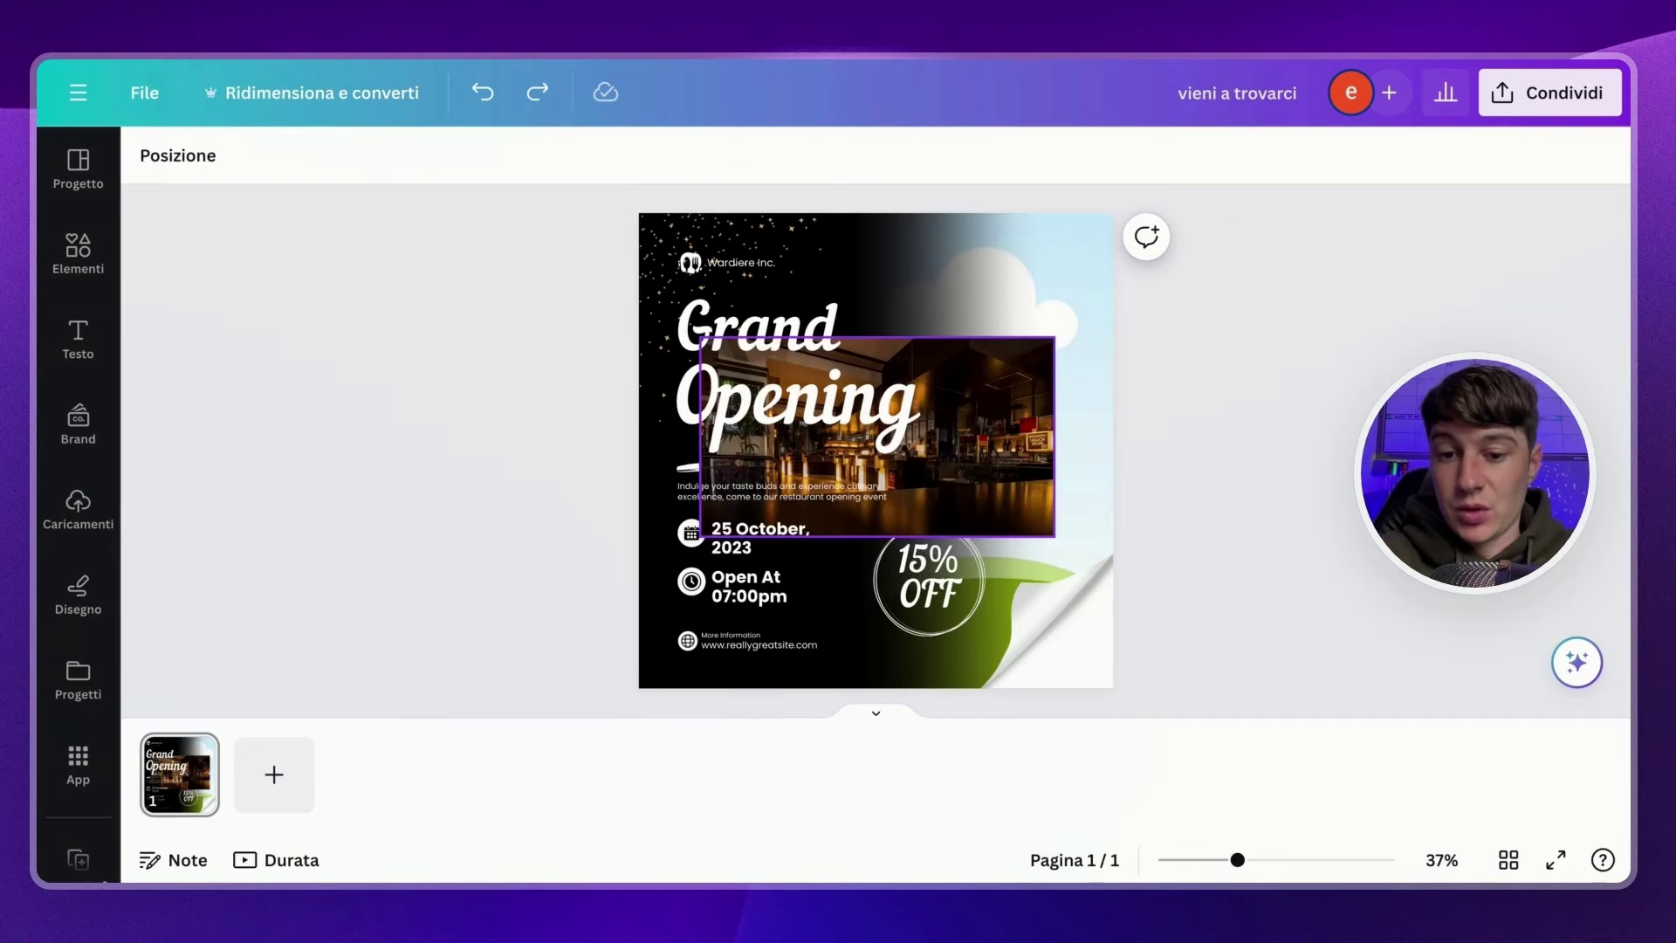
{"action": "left_click_drag", "start_coordinate": [958, 428], "coordinate": [1051, 303]}
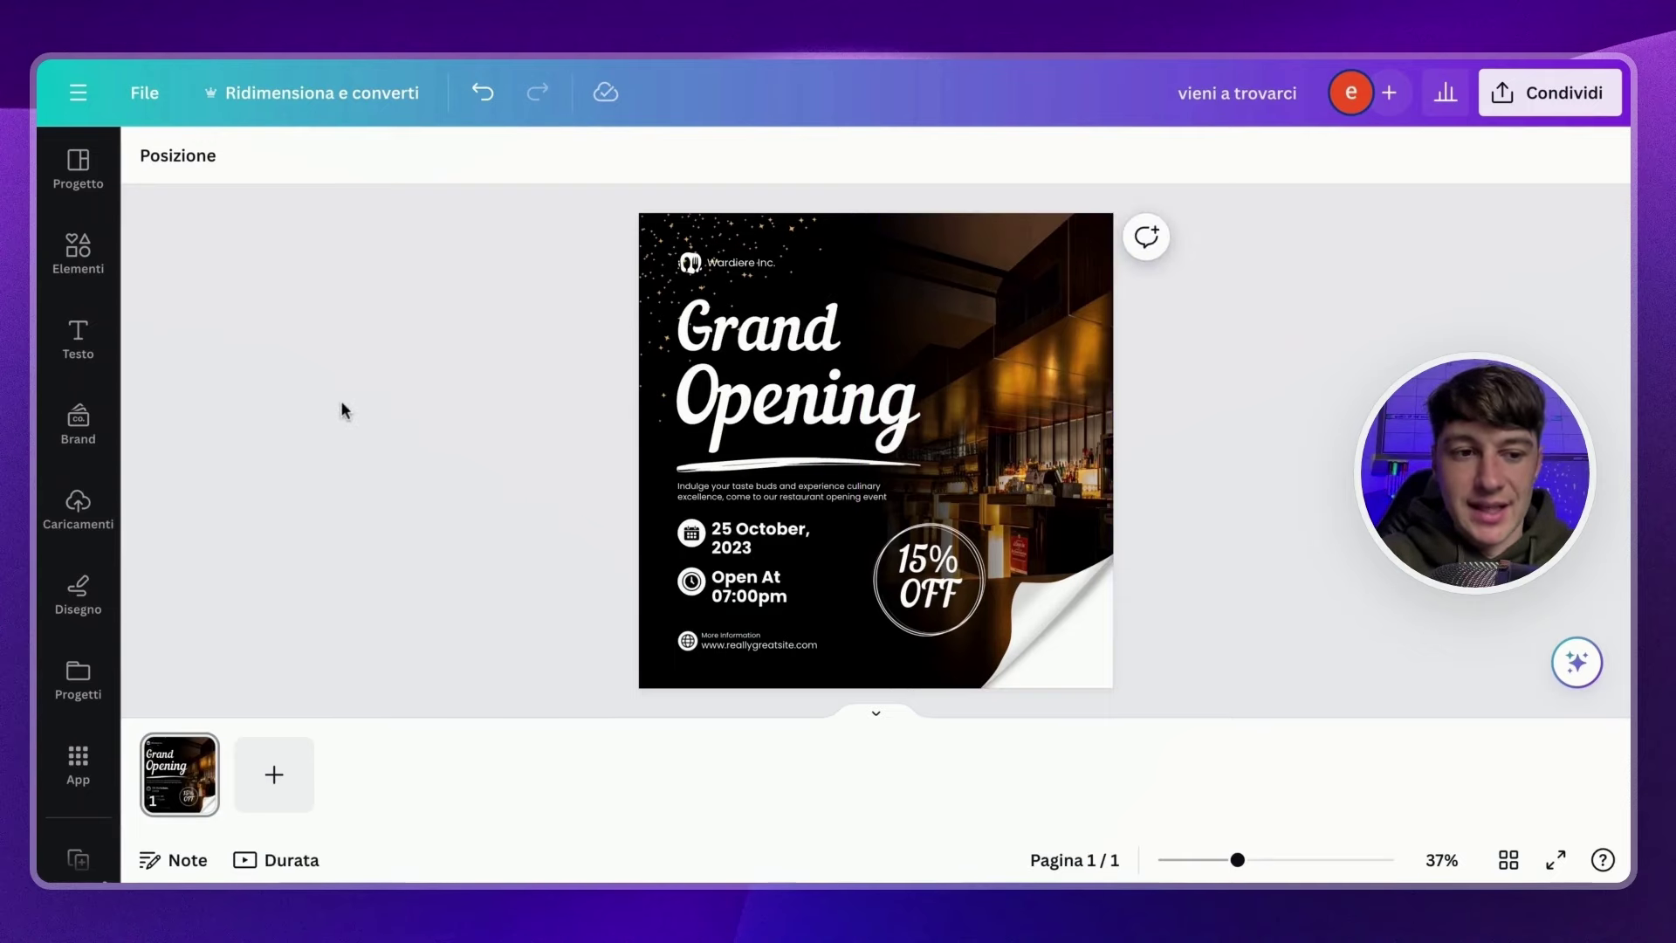
Search the element graphics for "cucchiaio" and add the outlined spoon to the post.
{"action": "left_click", "coordinate": [70, 260]}
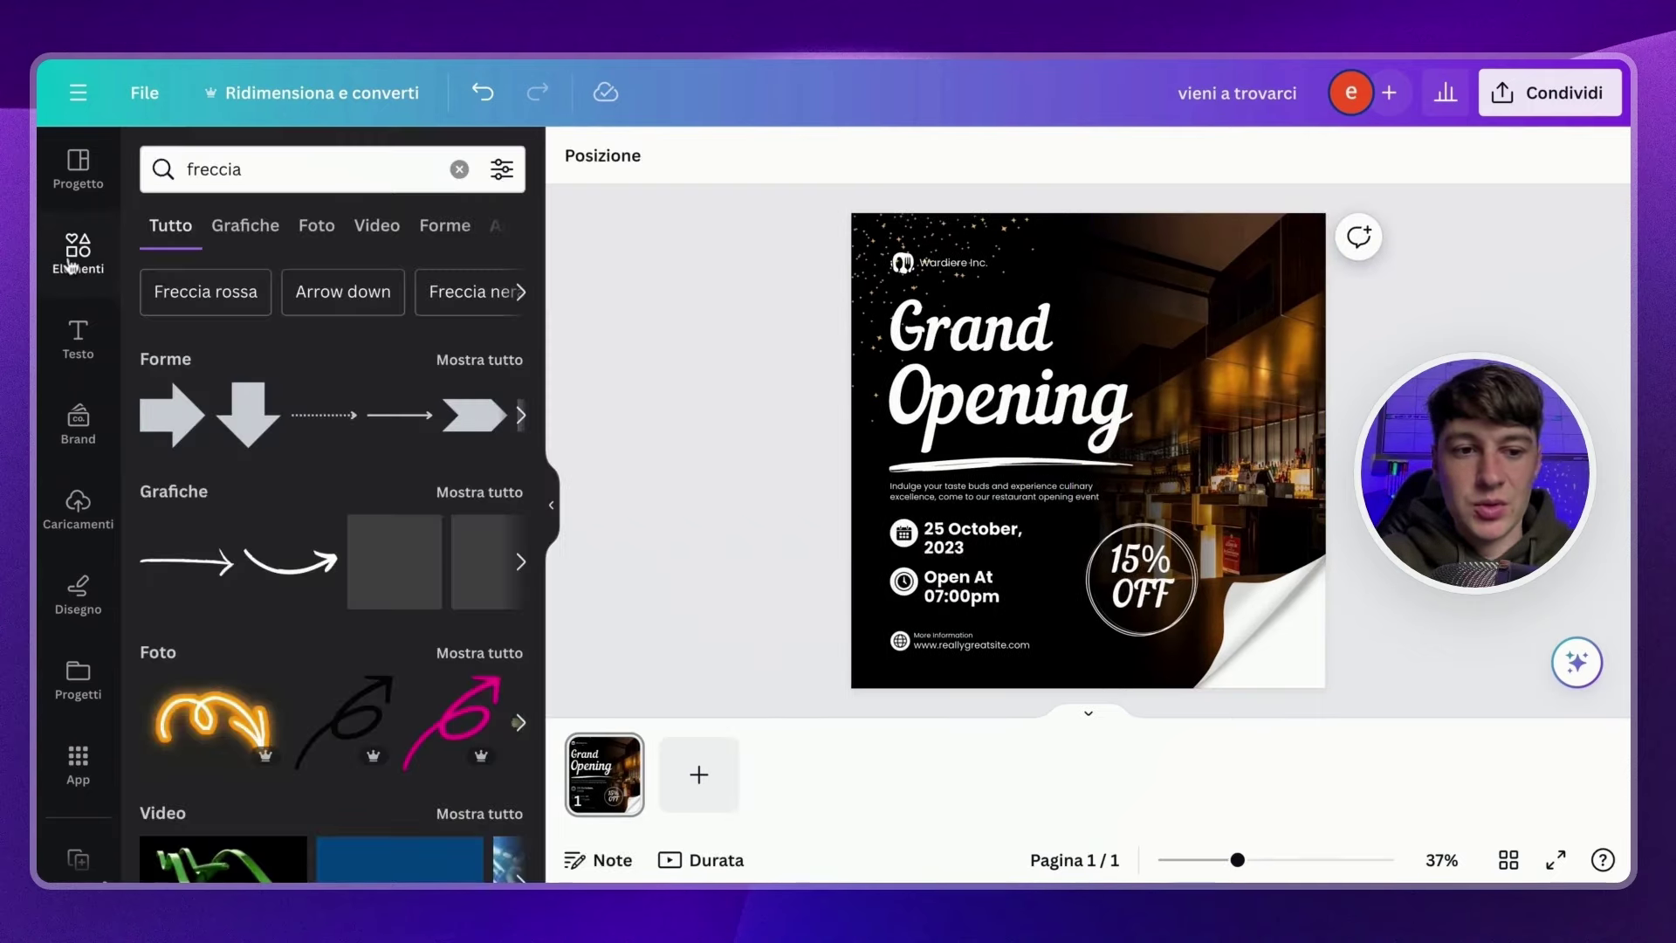
{"action": "left_click", "coordinate": [307, 173]}
{"action": "key", "text": "BackSpace"}
{"action": "key", "text": "BackSpace"}
{"action": "key", "text": "BackSpace"}
{"action": "key", "text": "BackSpace"}
{"action": "key", "text": "BackSpace"}
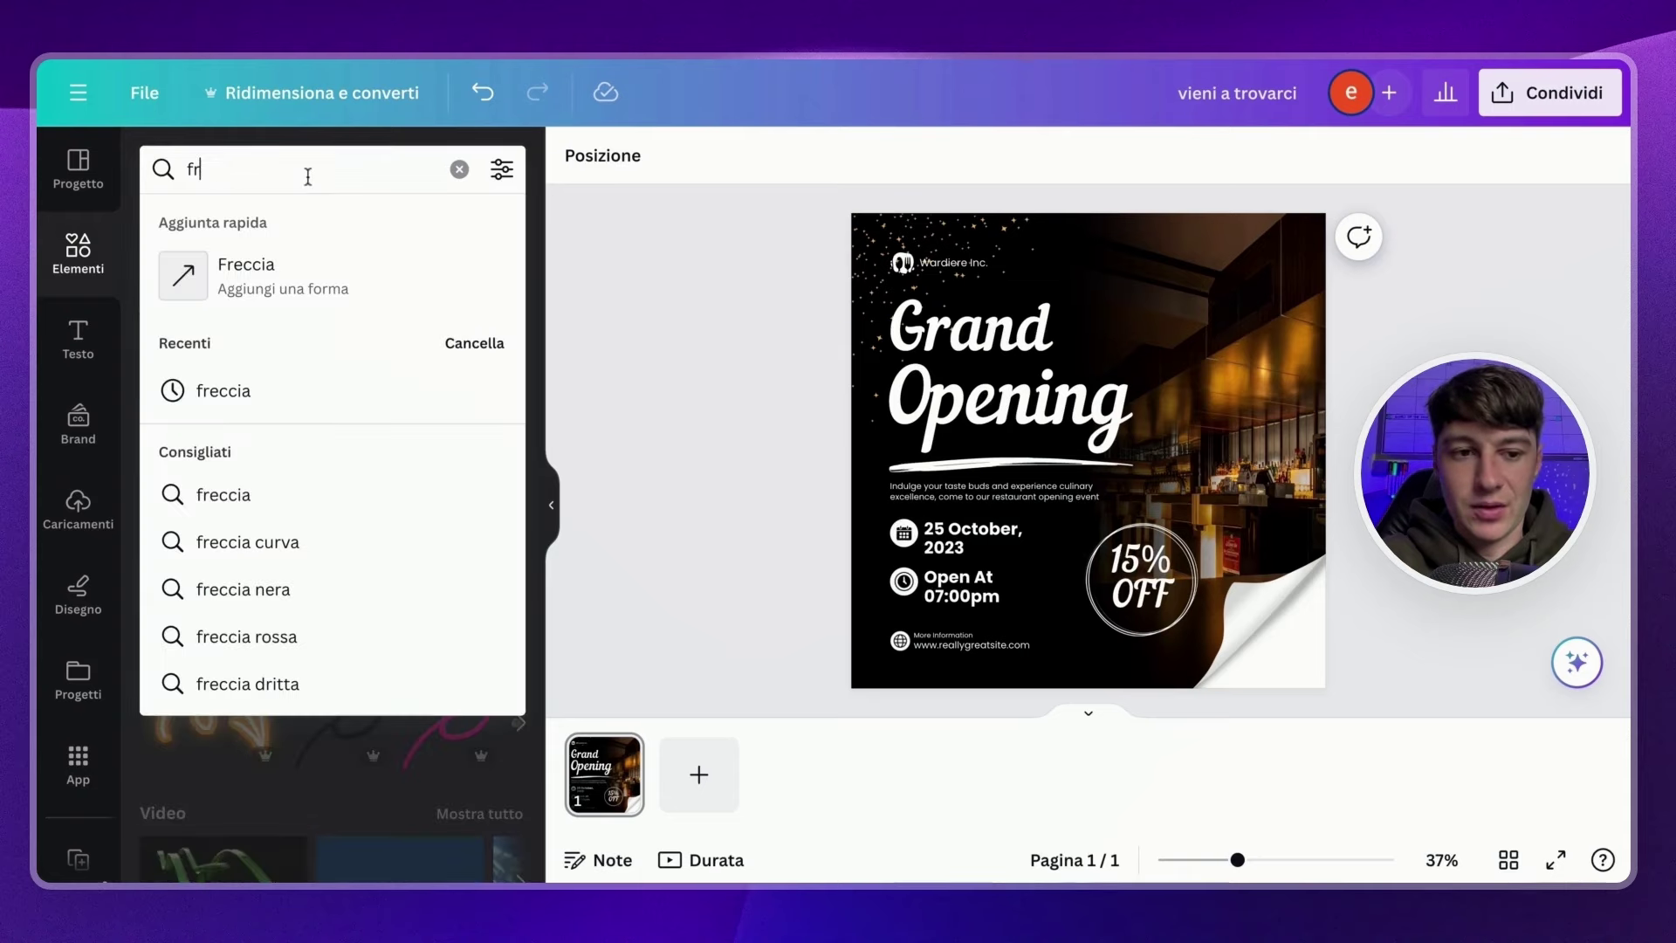
{"action": "key", "text": "BackSpace"}
{"action": "key", "text": "BackSpace"}
{"action": "type", "text": "cucchiaio"}
{"action": "key", "text": "Return"}
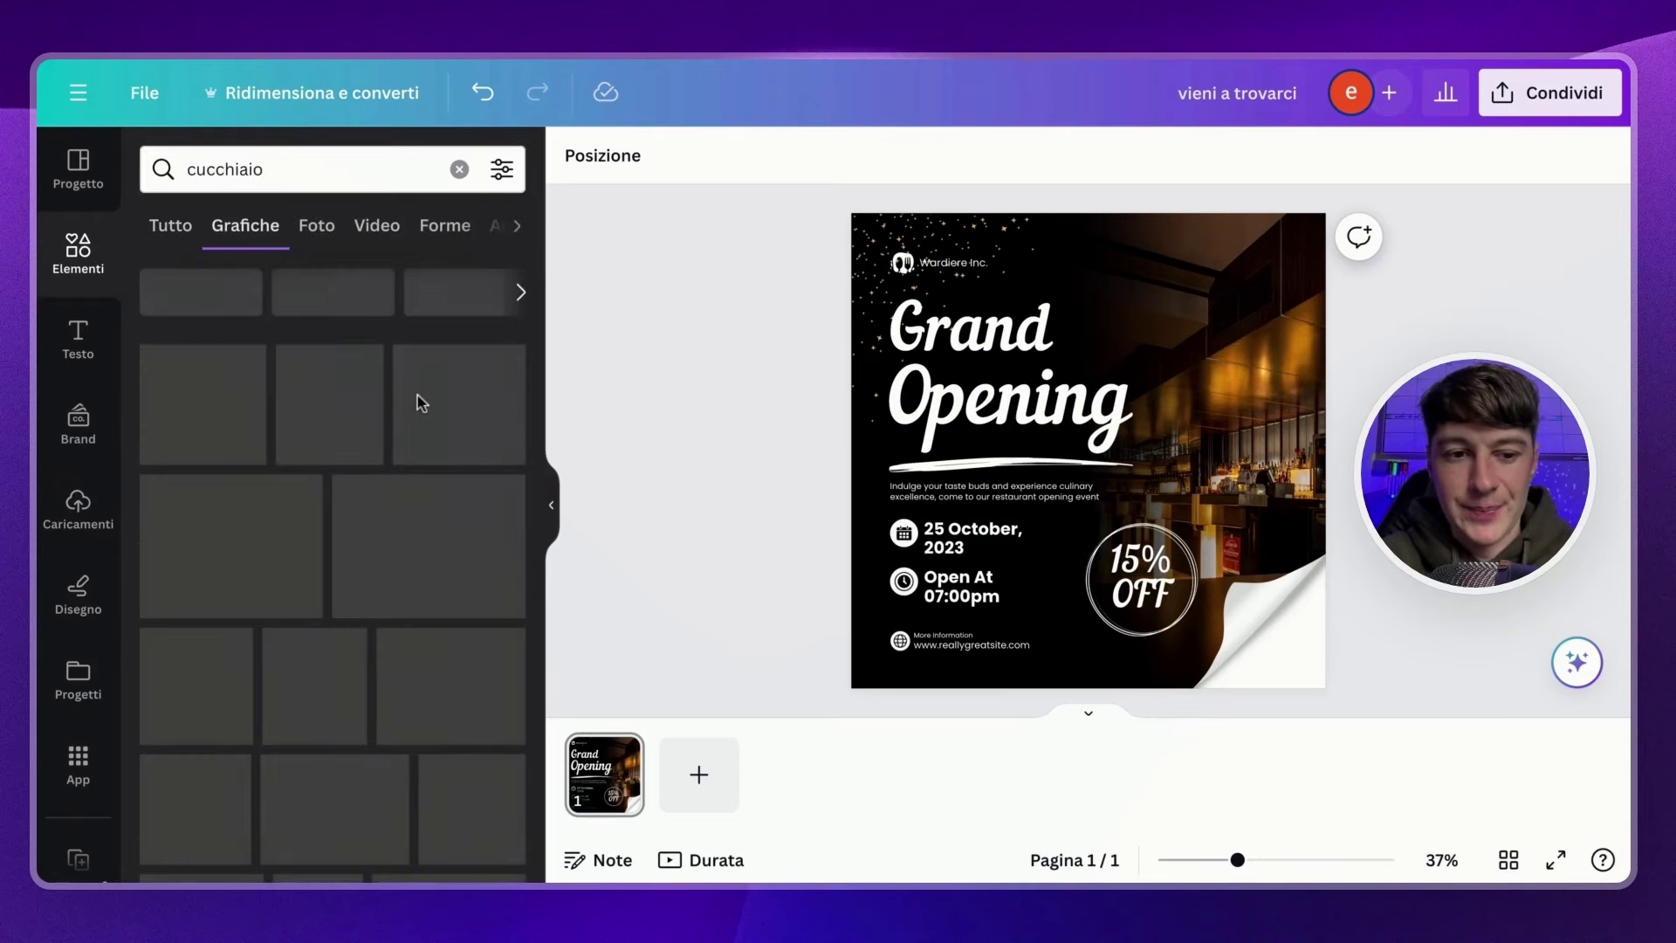
{"action": "left_click", "coordinate": [423, 398]}
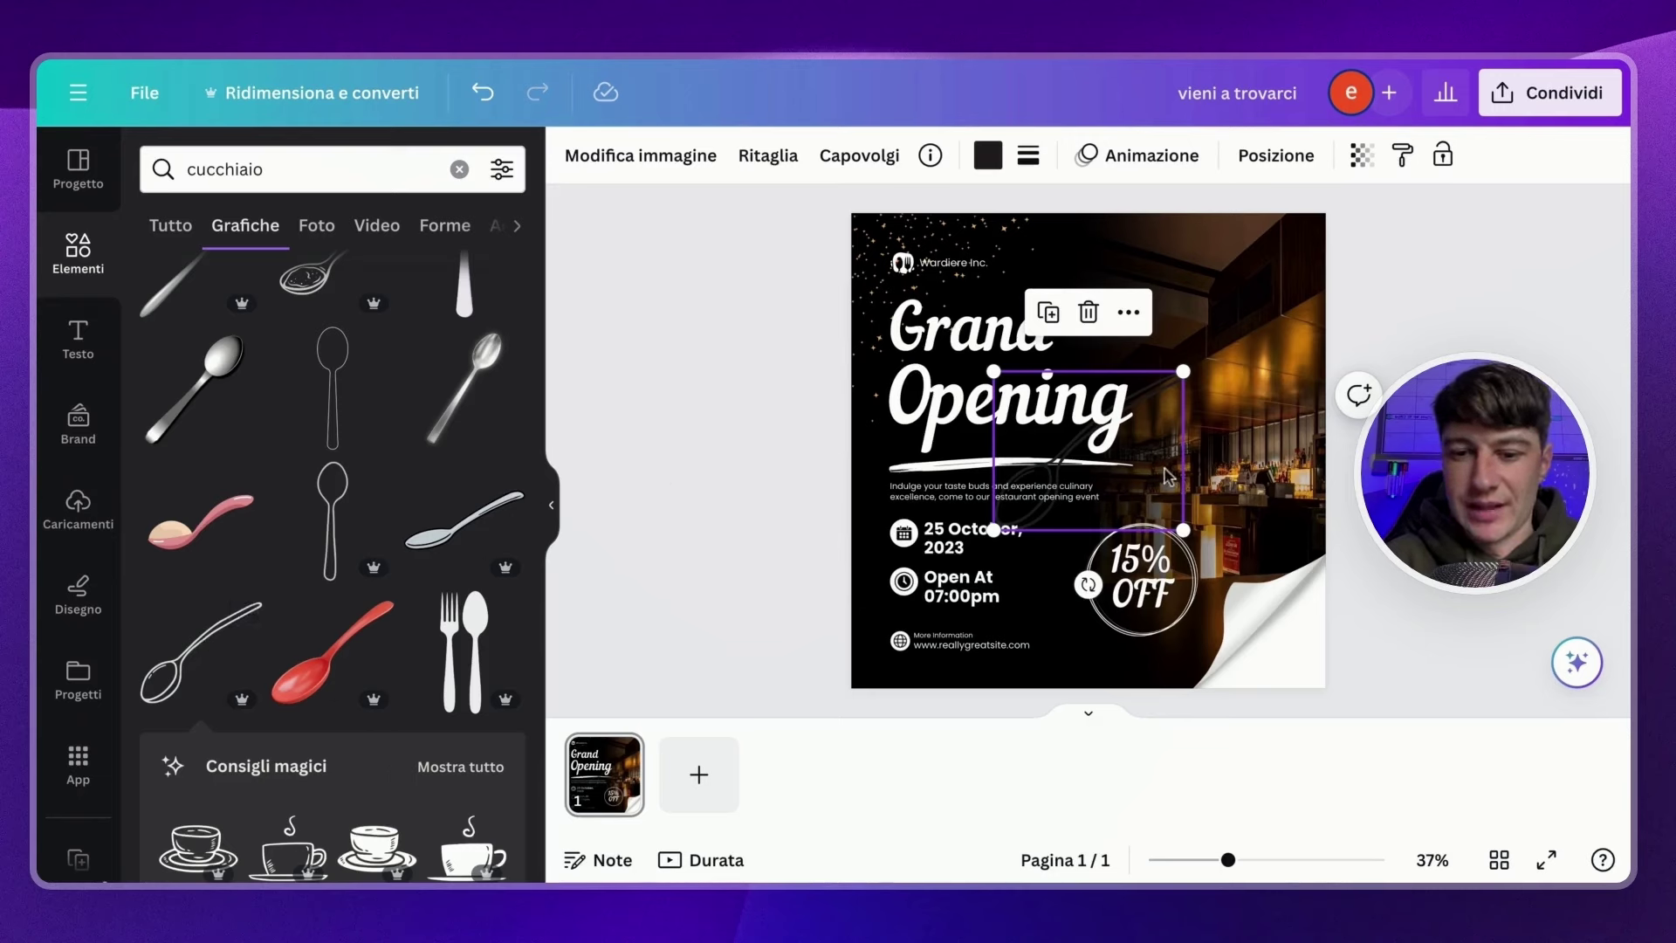
Recolour the outlined spoon to white (#ffffff) and rotate it into a horizontal underline beneath "Opening", replacing the brush stroke.
{"action": "left_click", "coordinate": [987, 157]}
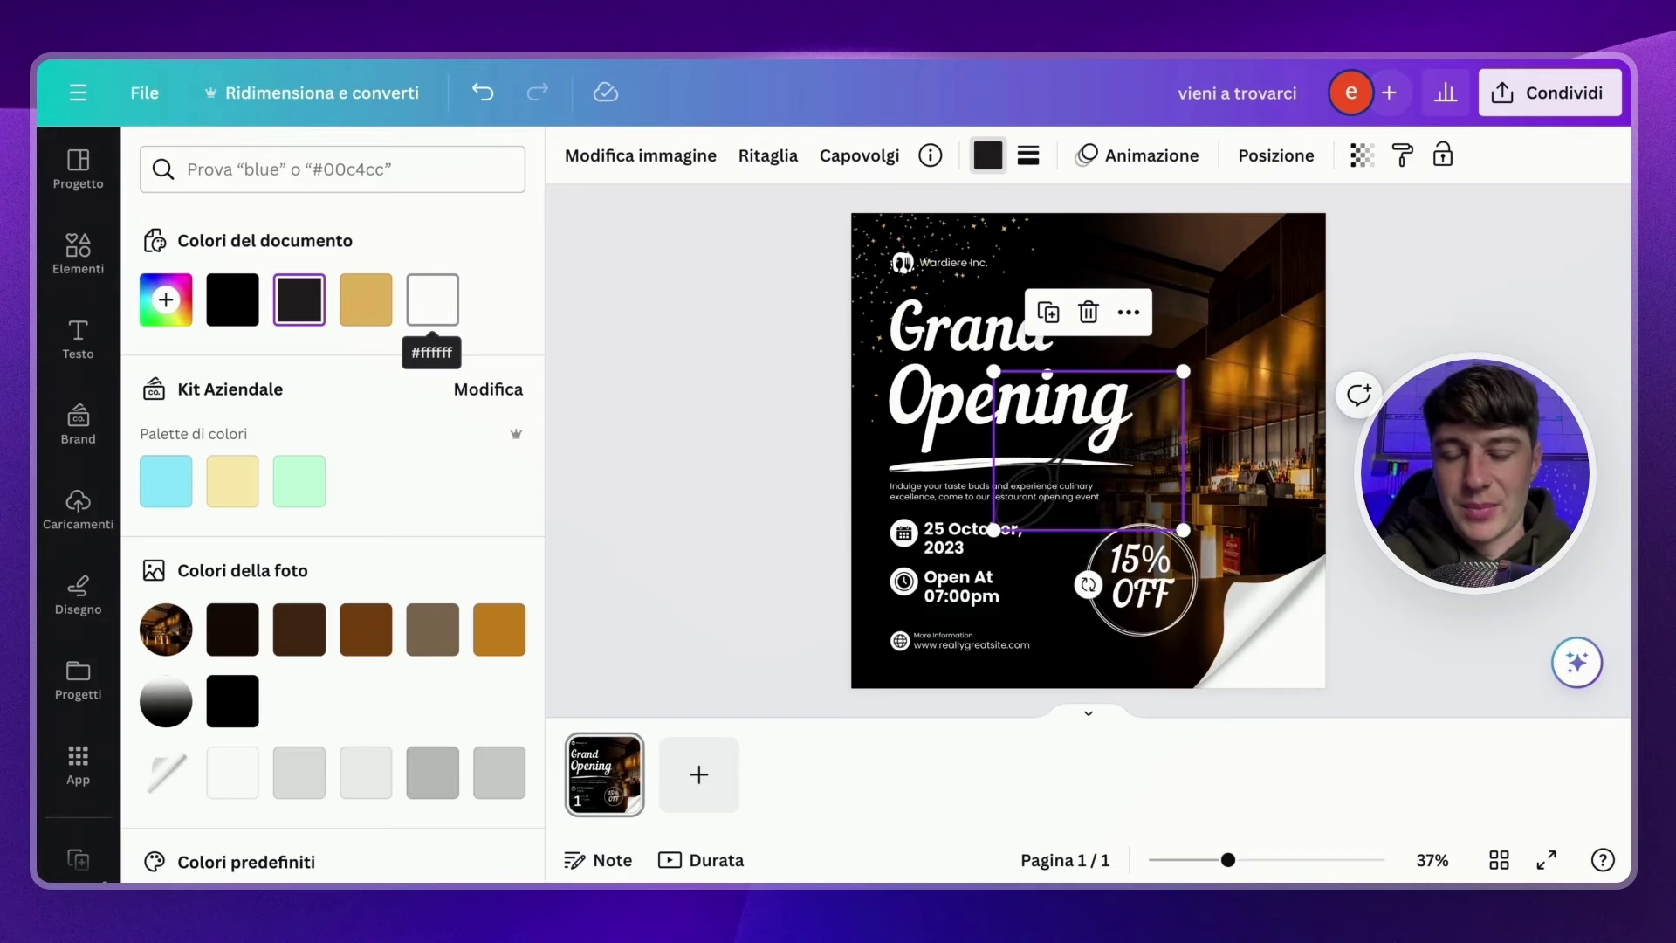
{"action": "left_click", "coordinate": [432, 299]}
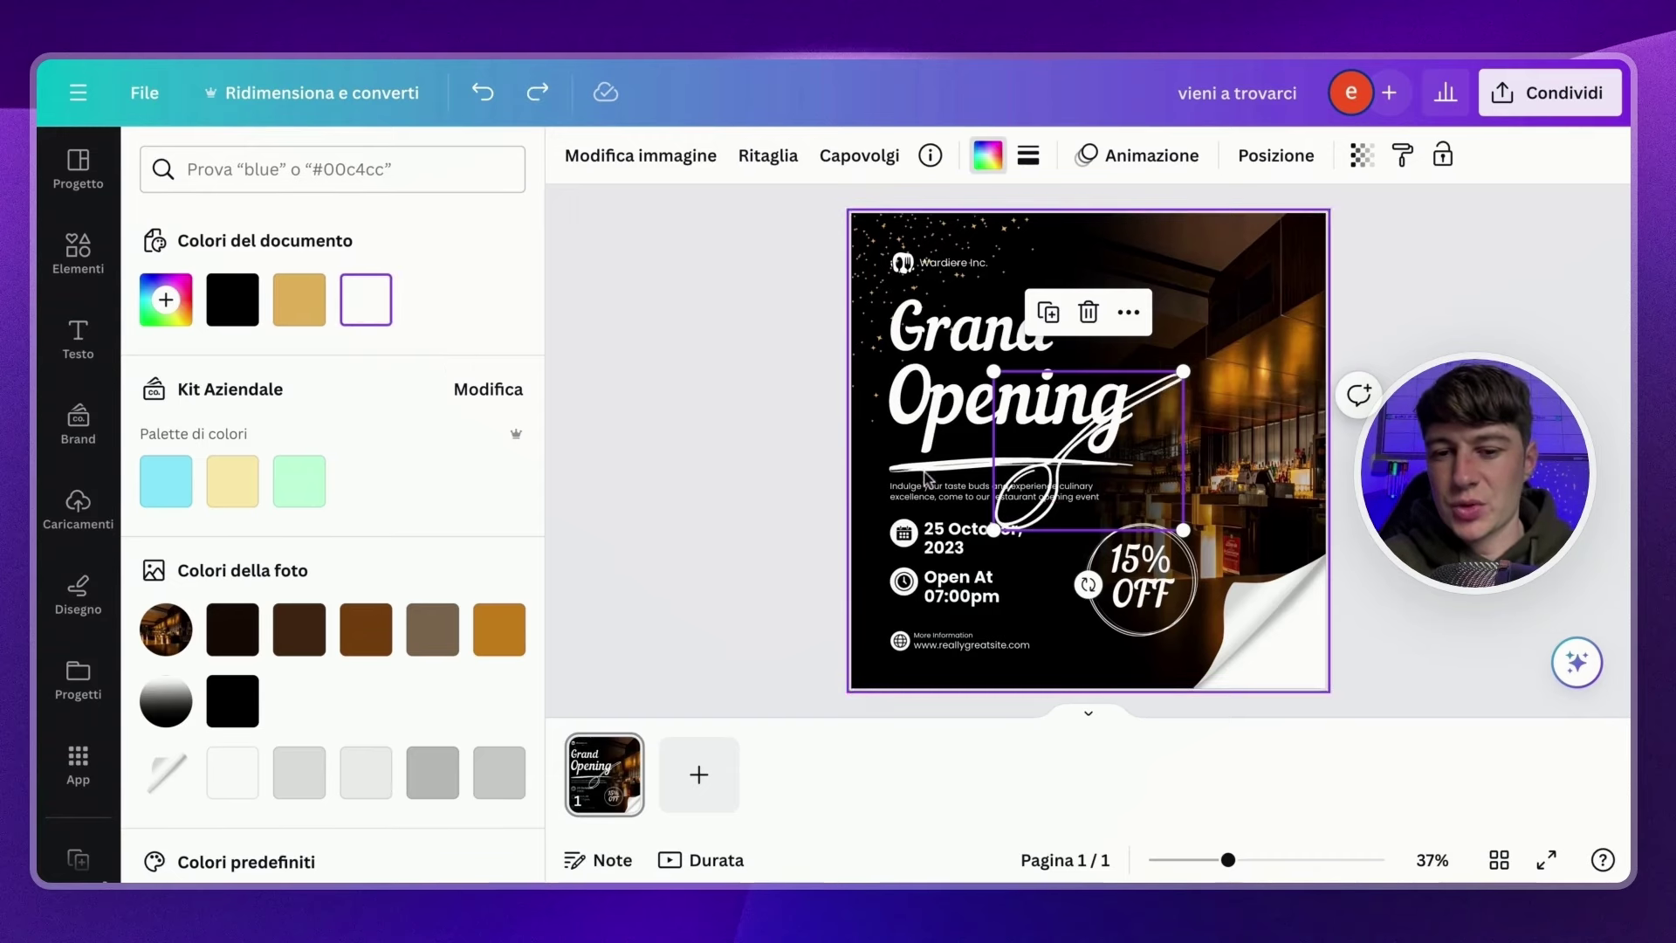
{"action": "key", "text": "Escape"}
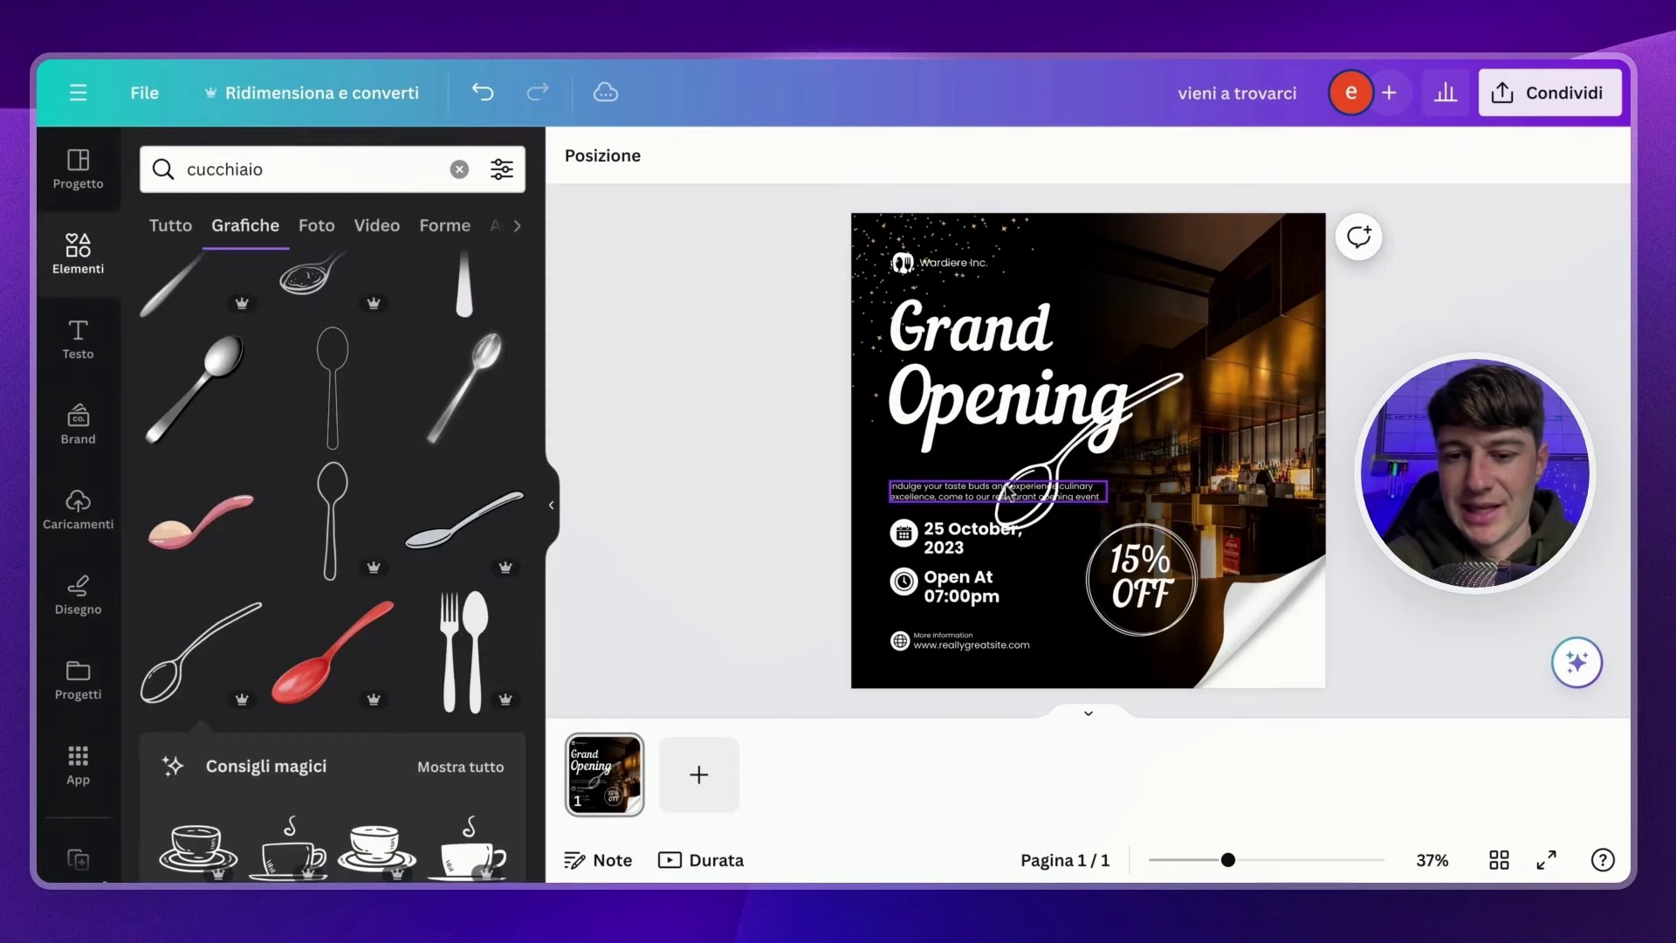
{"action": "left_click", "coordinate": [1045, 495]}
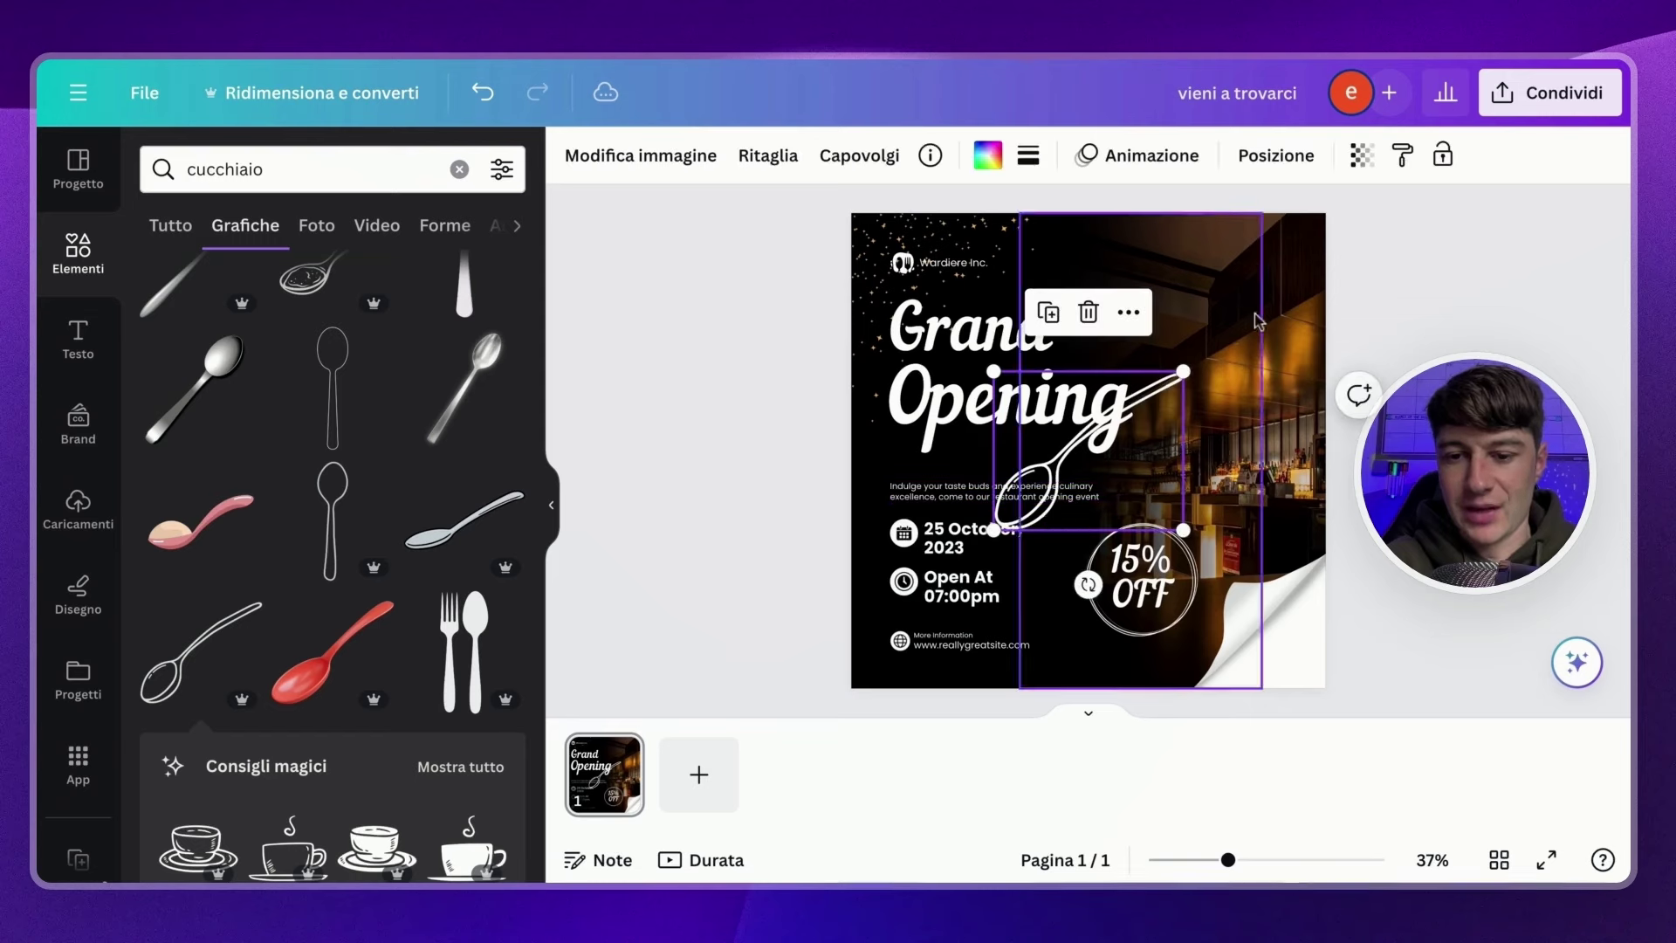
{"action": "mouse_move", "coordinate": [1087, 583]}
{"action": "left_mouse_down"}
{"action": "mouse_move", "coordinate": [1003, 580]}
{"action": "mouse_move", "coordinate": [1082, 583]}
{"action": "left_mouse_up"}
Change the heading to "Grande Apertura" and widen the second word's text box so it fits on one line.
{"action": "double_click", "coordinate": [1043, 333]}
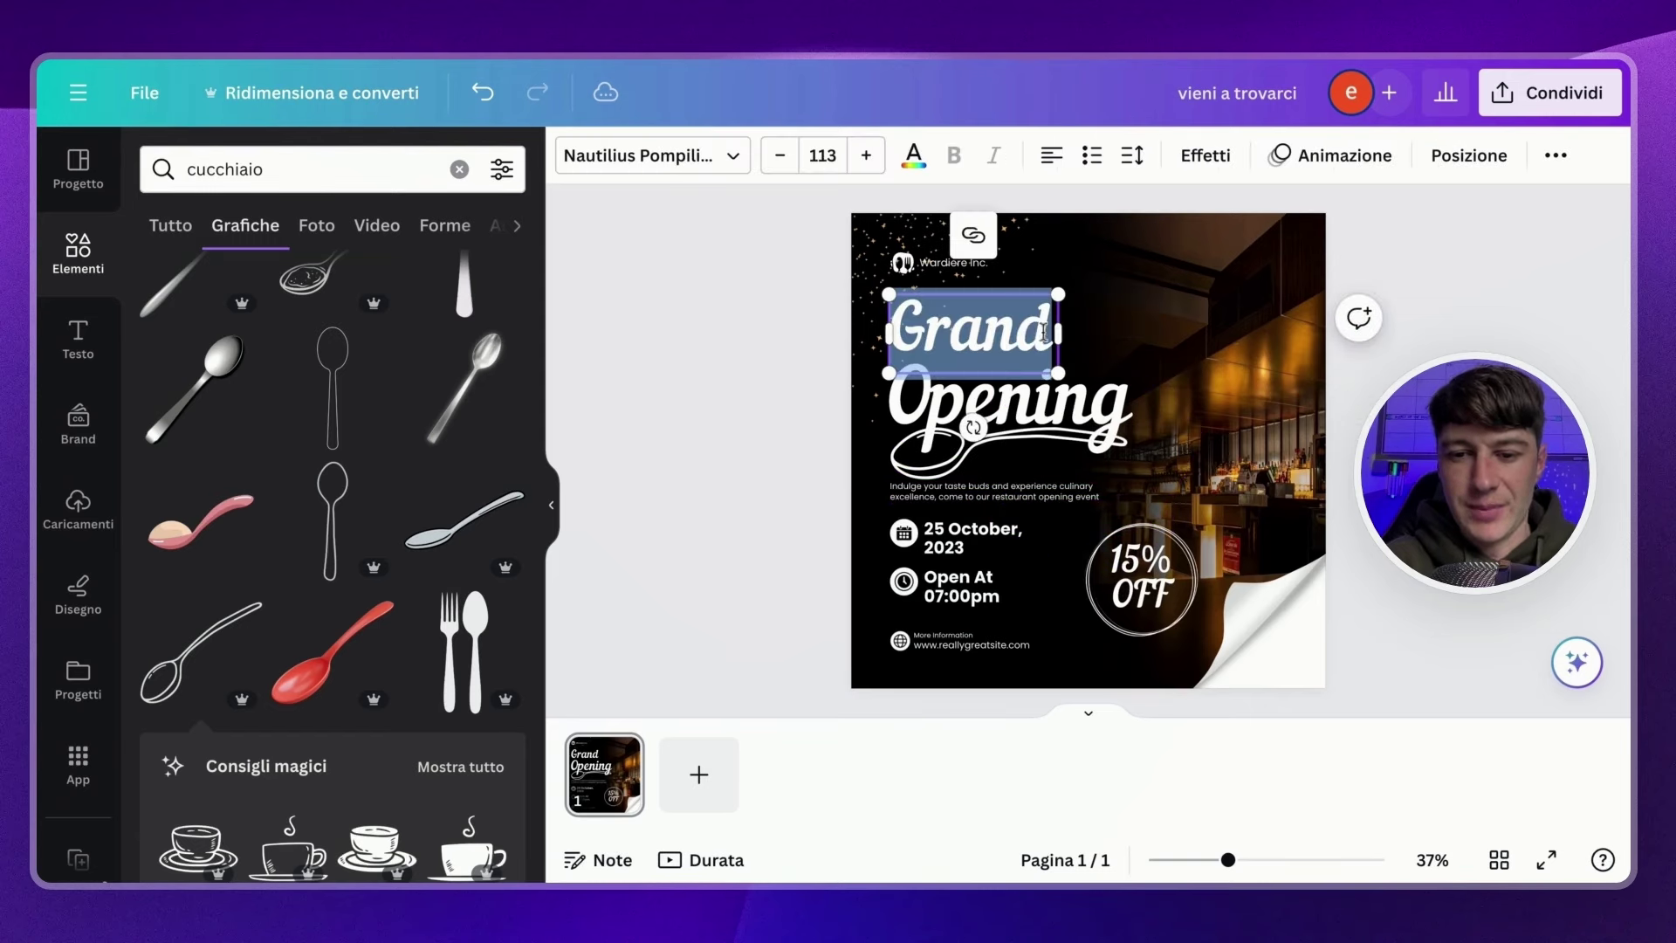
{"action": "left_click", "coordinate": [1049, 334]}
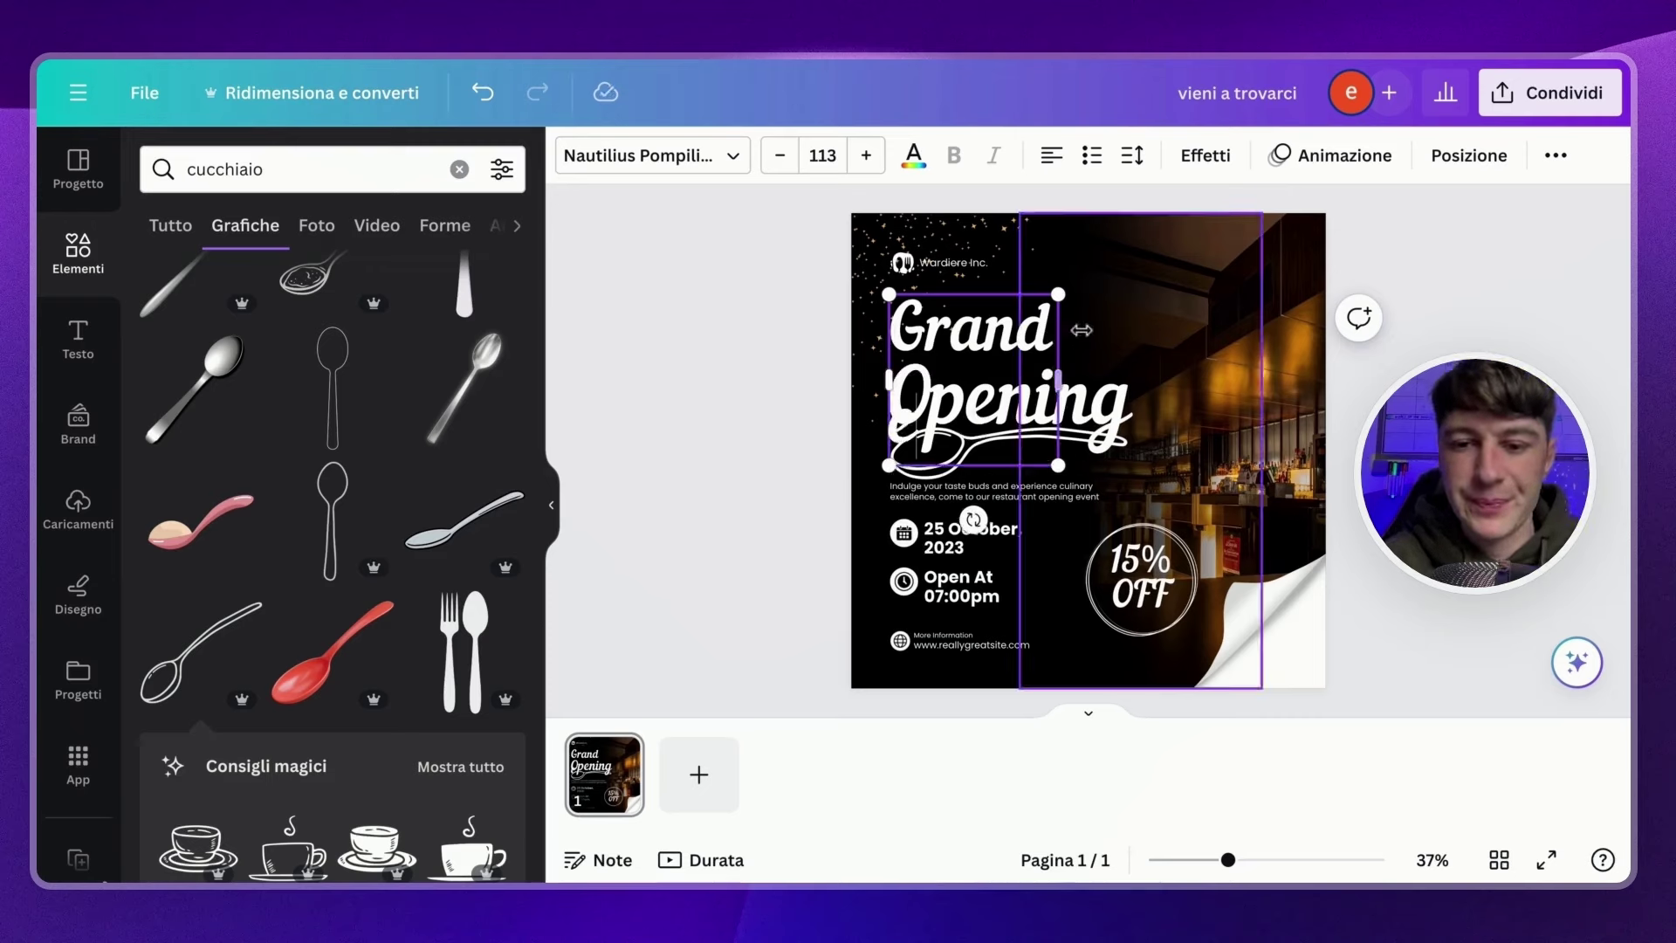
{"action": "type", "text": "e"}
{"action": "double_click", "coordinate": [1003, 400]}
{"action": "type", "text": "Apertura"}
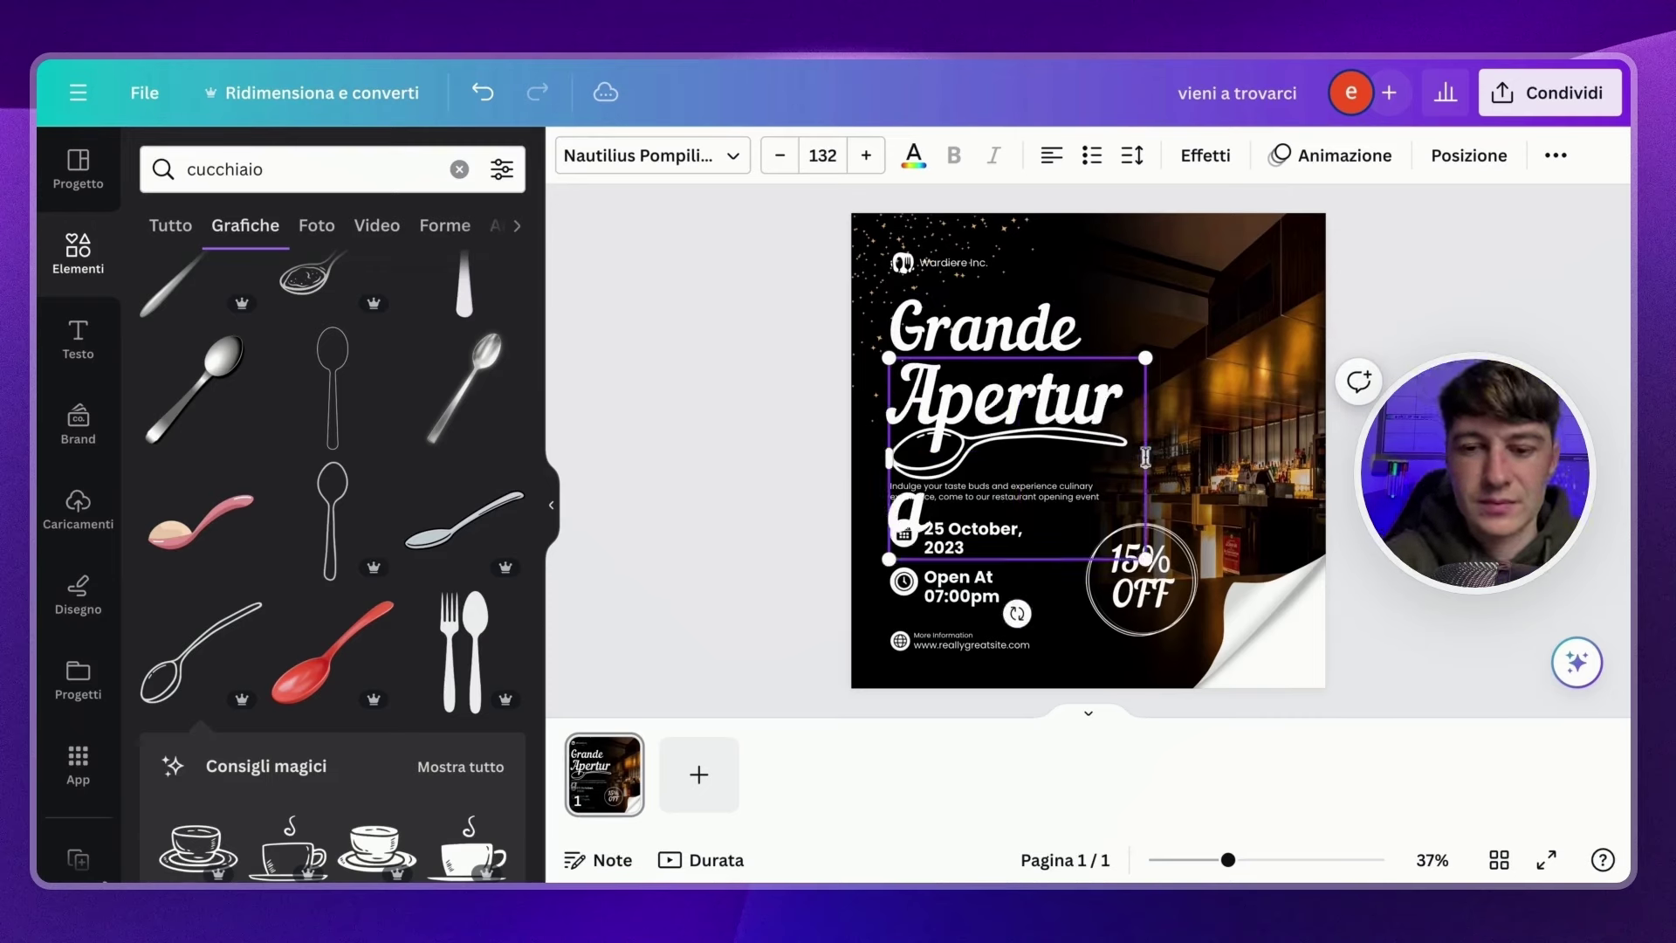
{"action": "left_click_drag", "start_coordinate": [1147, 457], "coordinate": [1176, 450]}
{"action": "left_click", "coordinate": [1415, 463]}
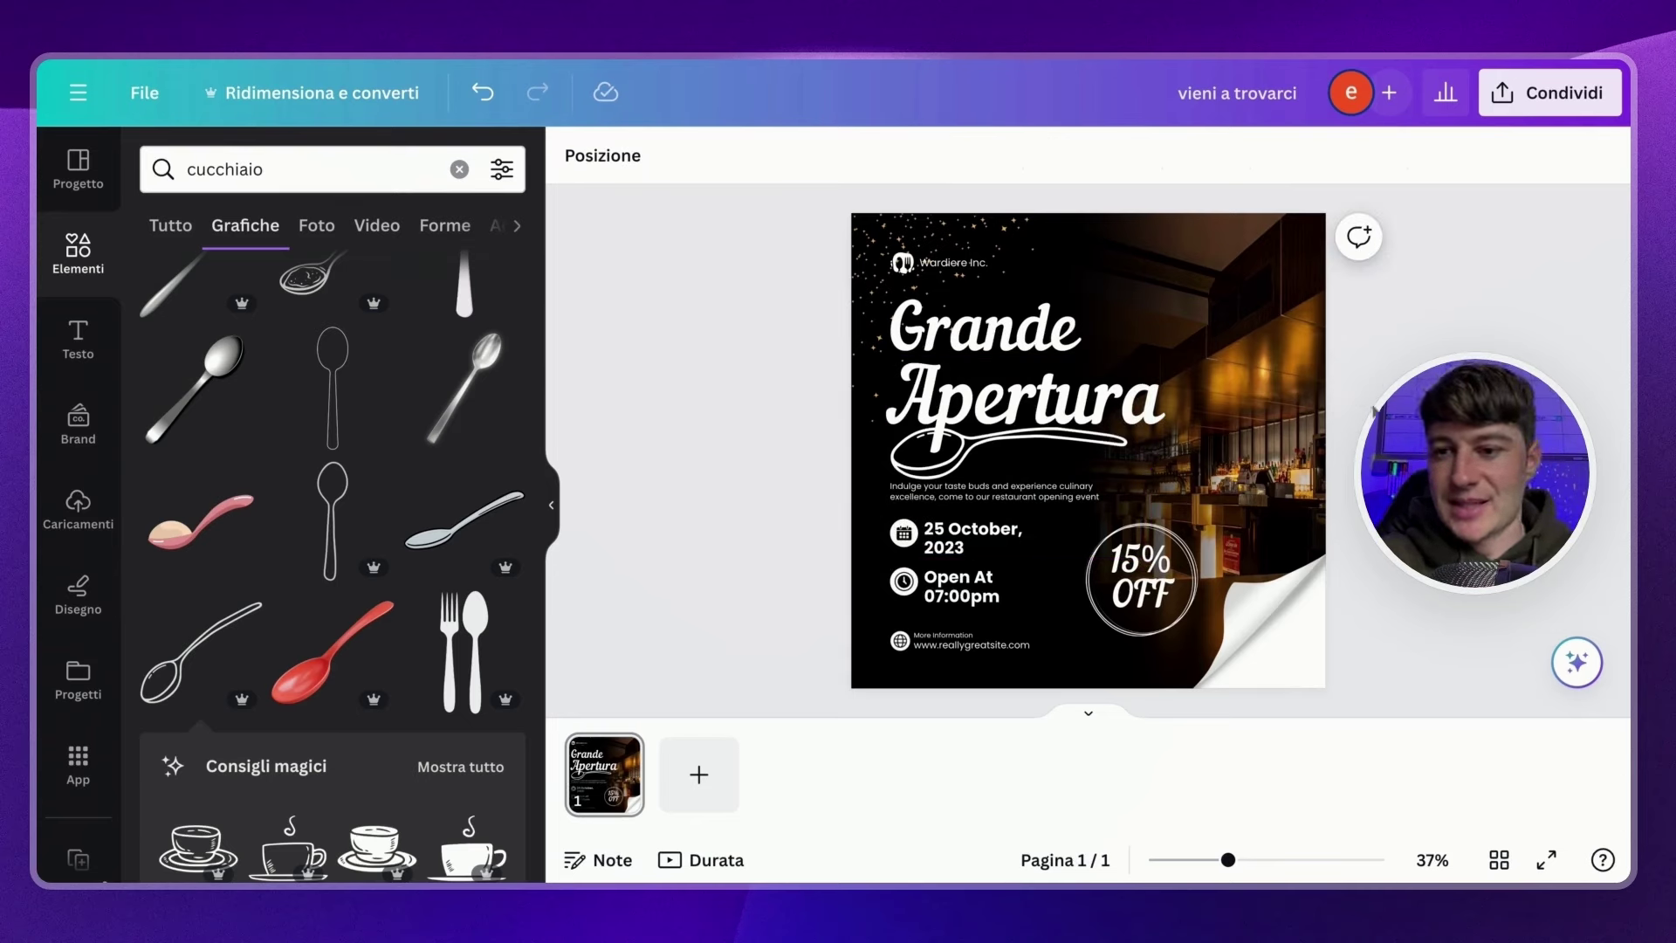
Download the finished post as a PNG at size 1 (1.080 × 1.080 px), keeping the save-settings option ticked.
{"action": "left_click", "coordinate": [1536, 94]}
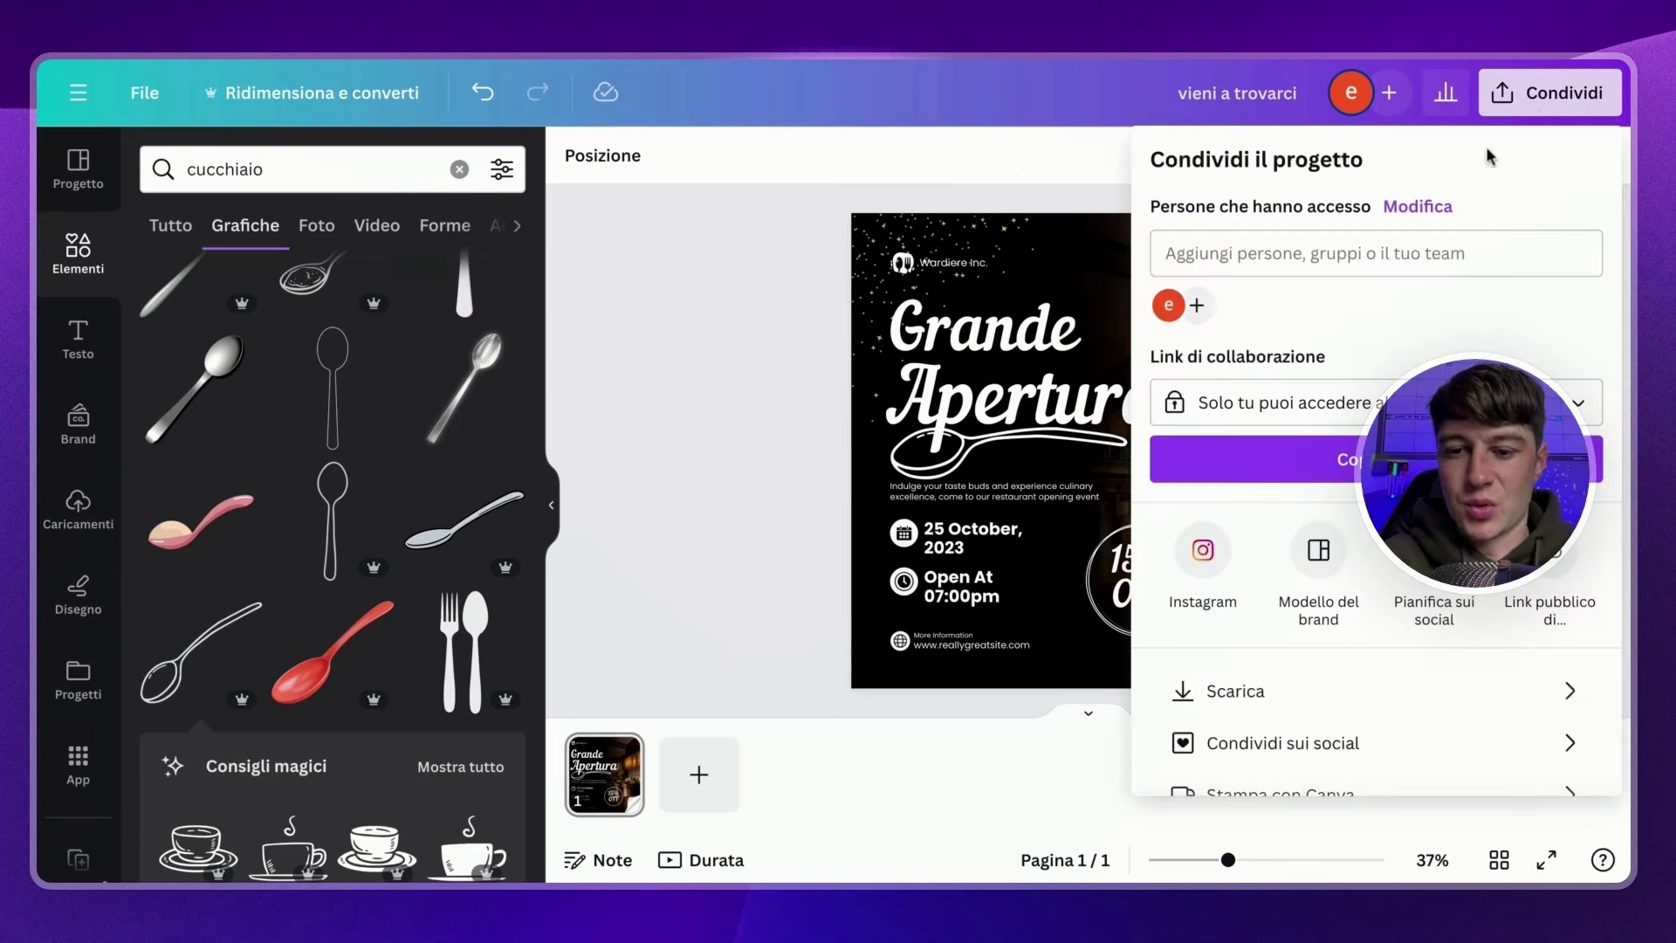
{"action": "left_click", "coordinate": [1185, 691]}
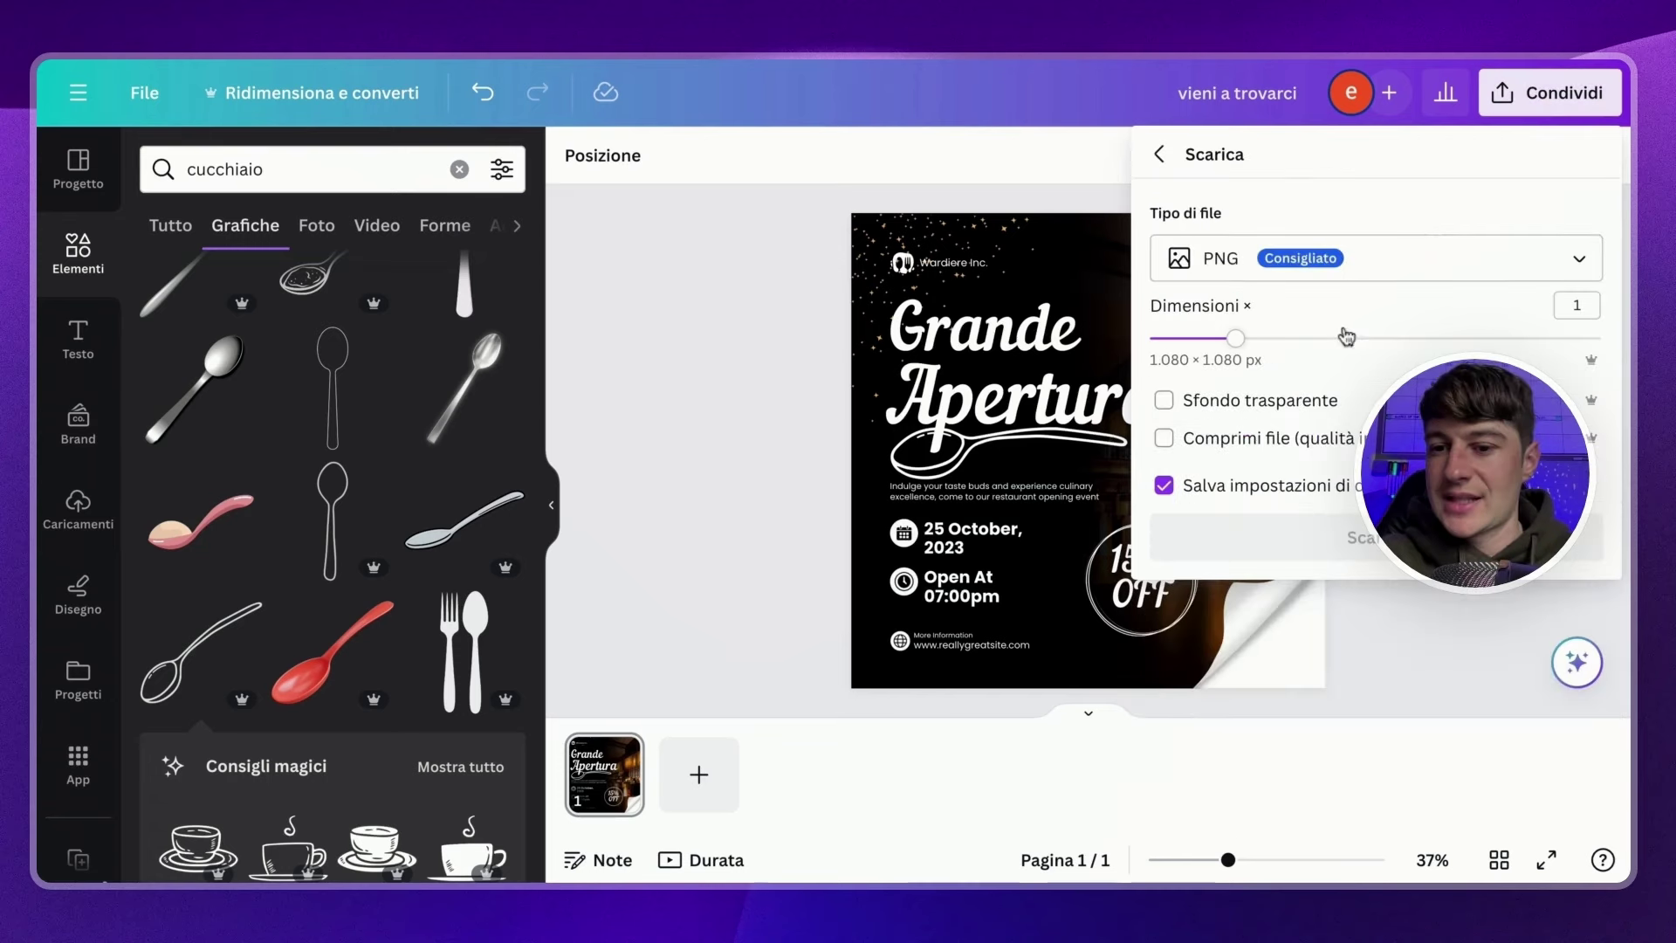
{"action": "left_click", "coordinate": [1371, 270]}
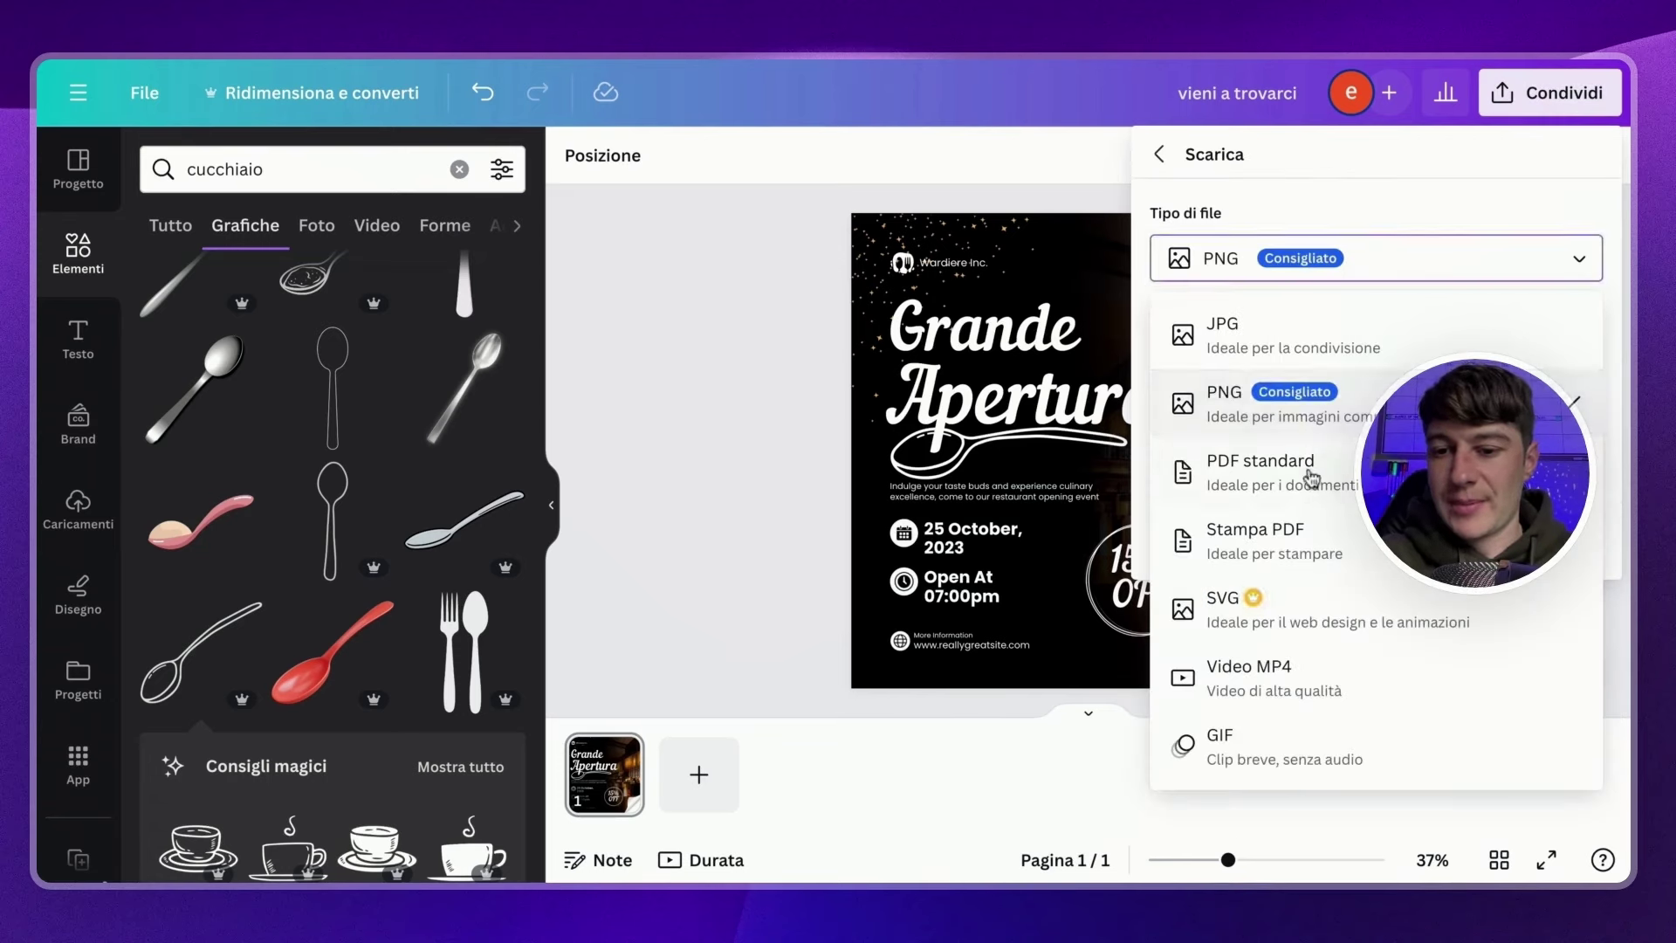
{"action": "left_click", "coordinate": [1393, 202]}
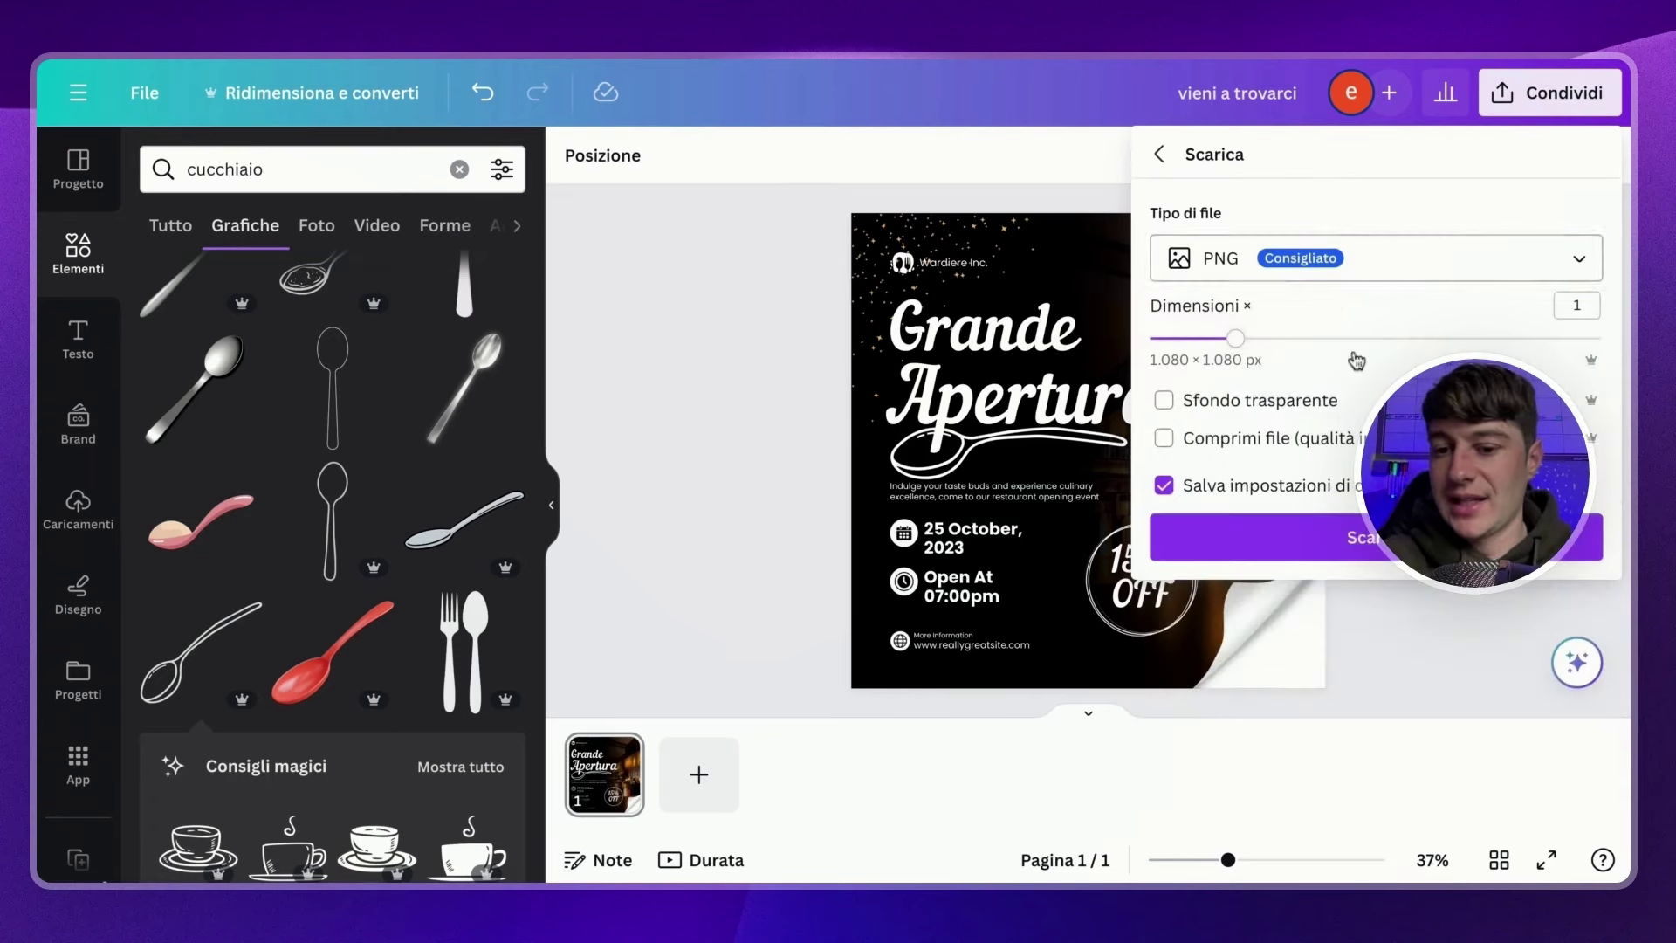
{"action": "left_click", "coordinate": [1335, 542]}
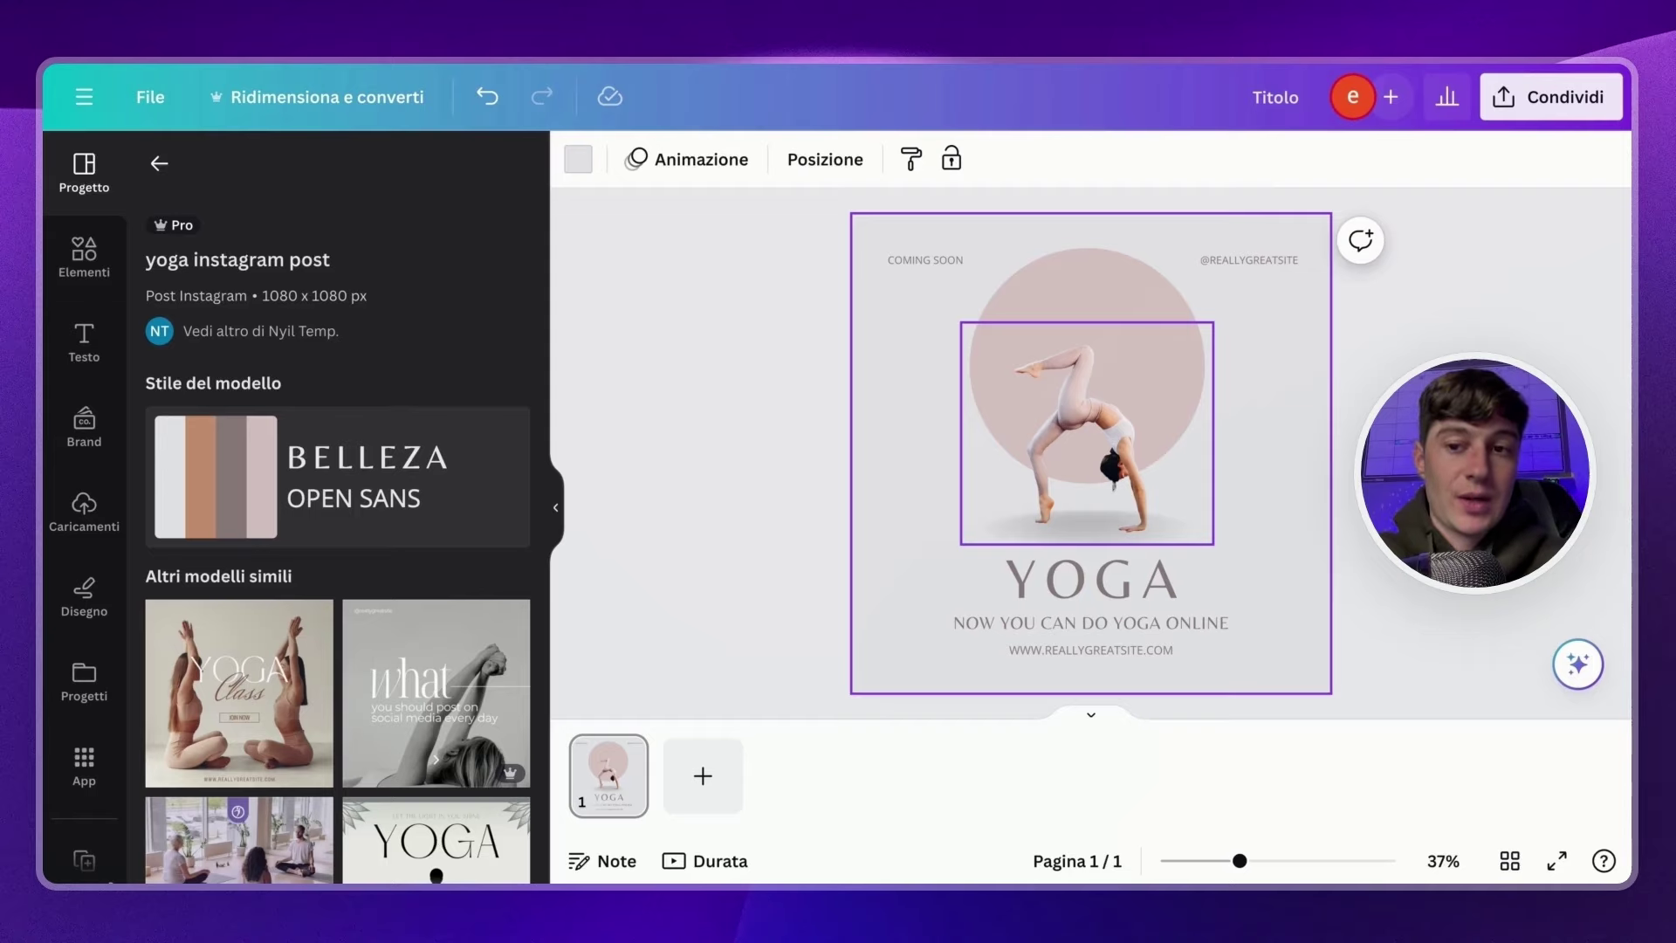
Add a blank second page to the yoga post and give it the light grey background from the document colours.
{"action": "key", "text": "super+Return"}
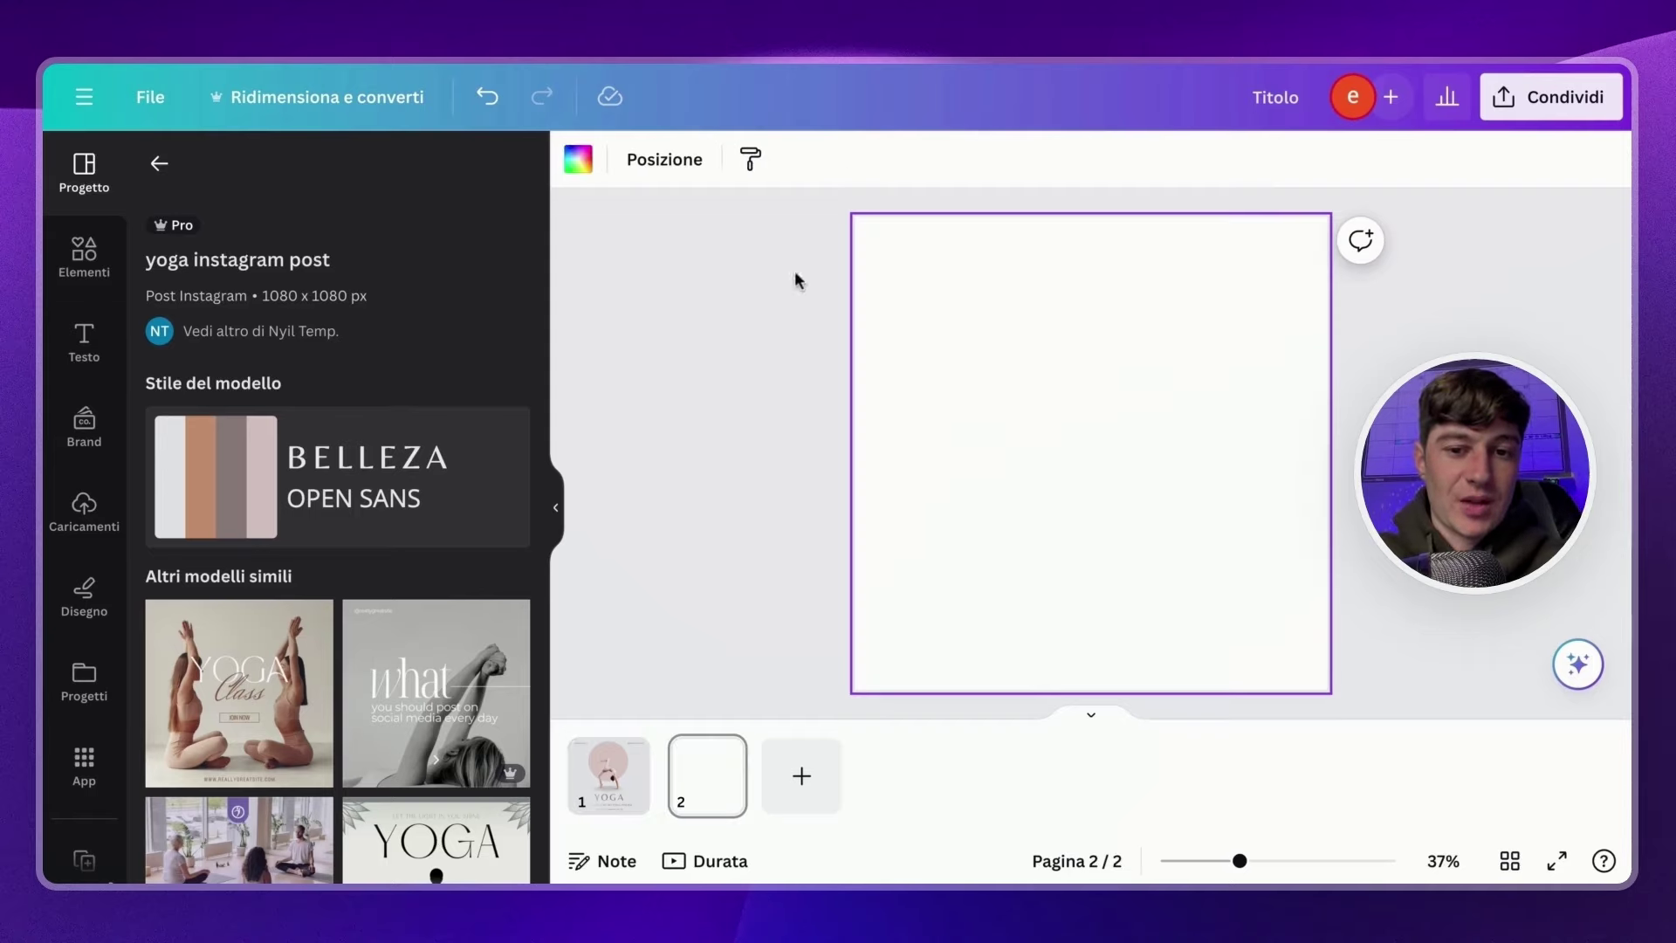
{"action": "left_click", "coordinate": [578, 160]}
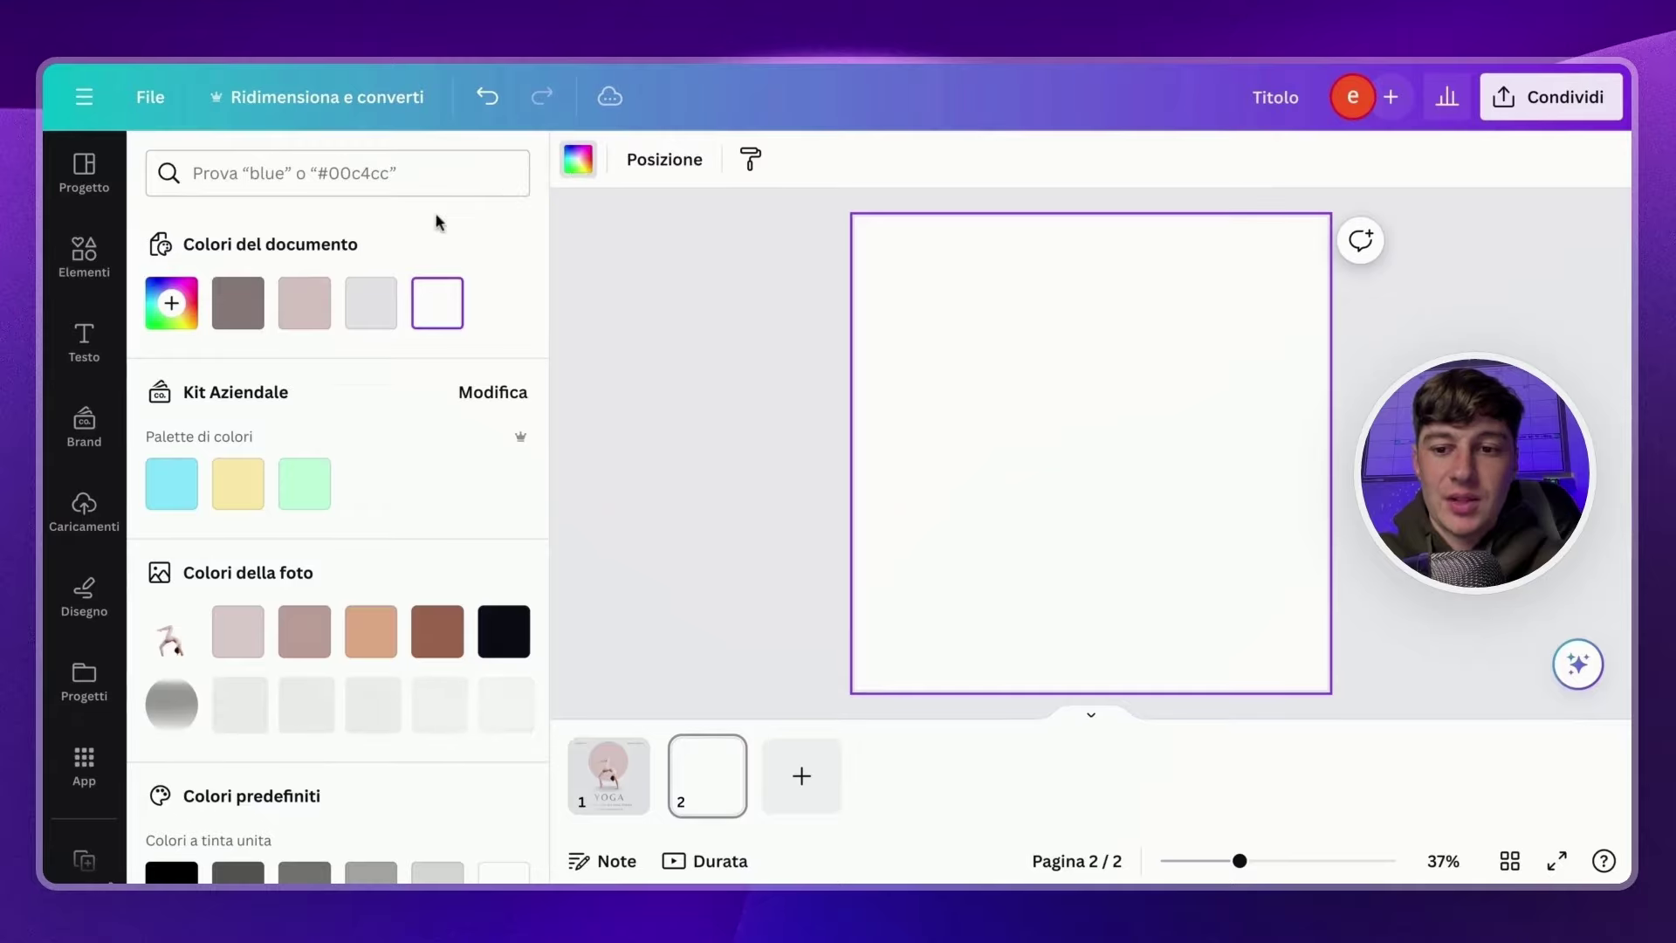
{"action": "left_click", "coordinate": [367, 314]}
{"action": "left_click", "coordinate": [1050, 296]}
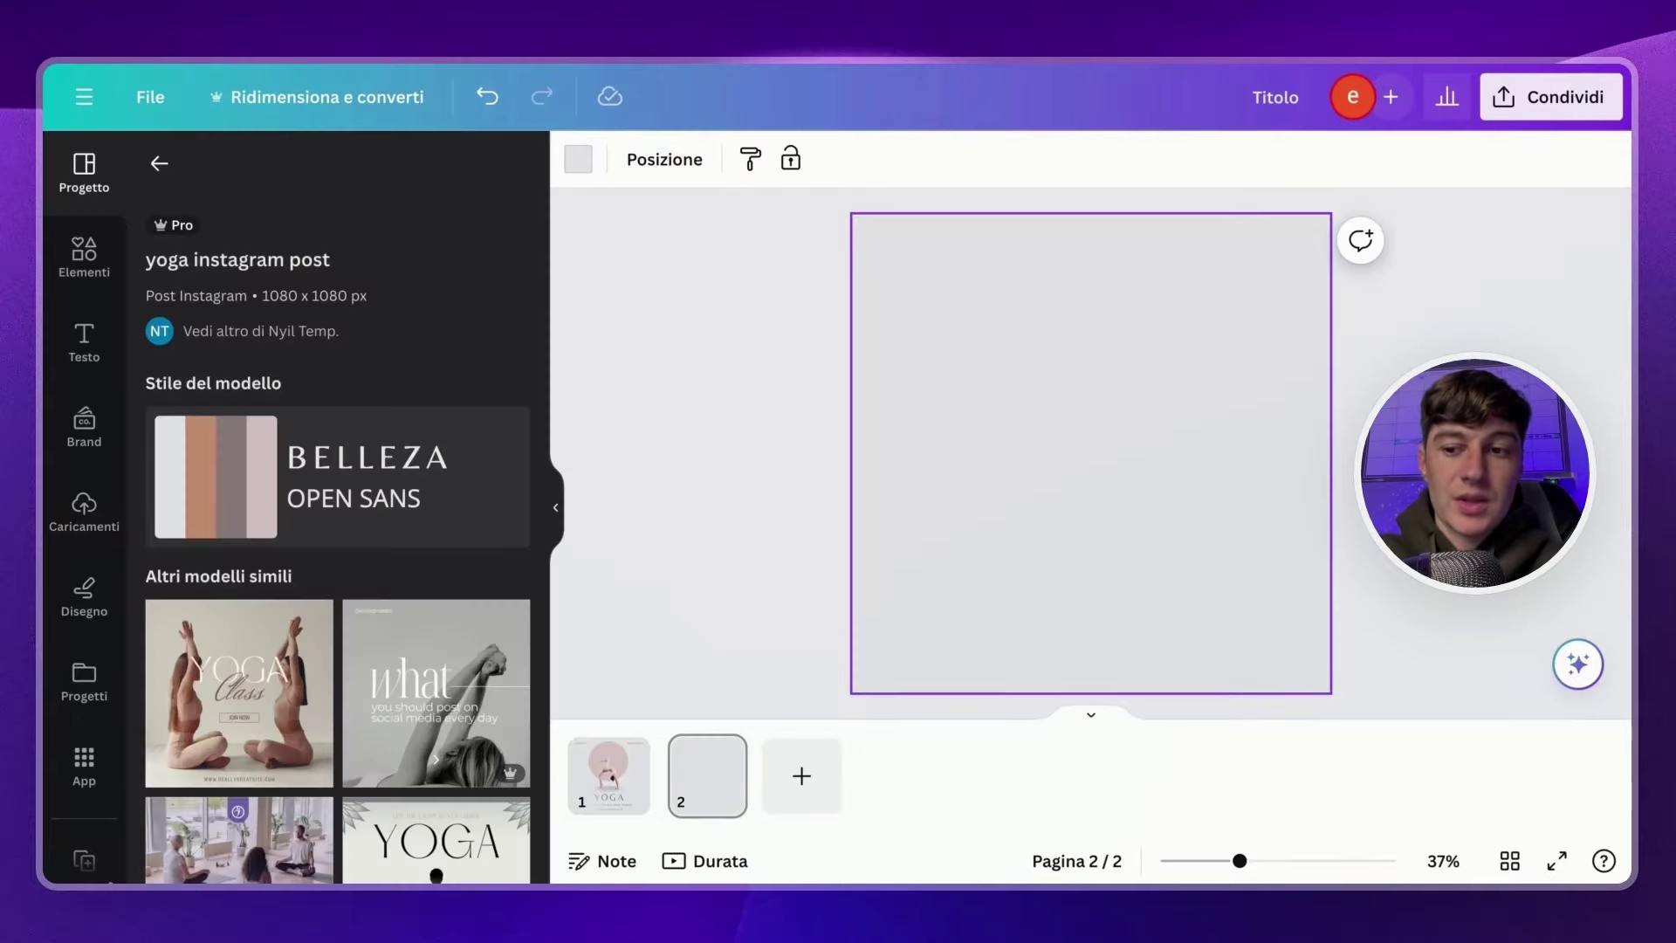
Browse the ready-made text combinations and add a Titolo heading to the second page.
{"action": "left_click", "coordinate": [84, 340]}
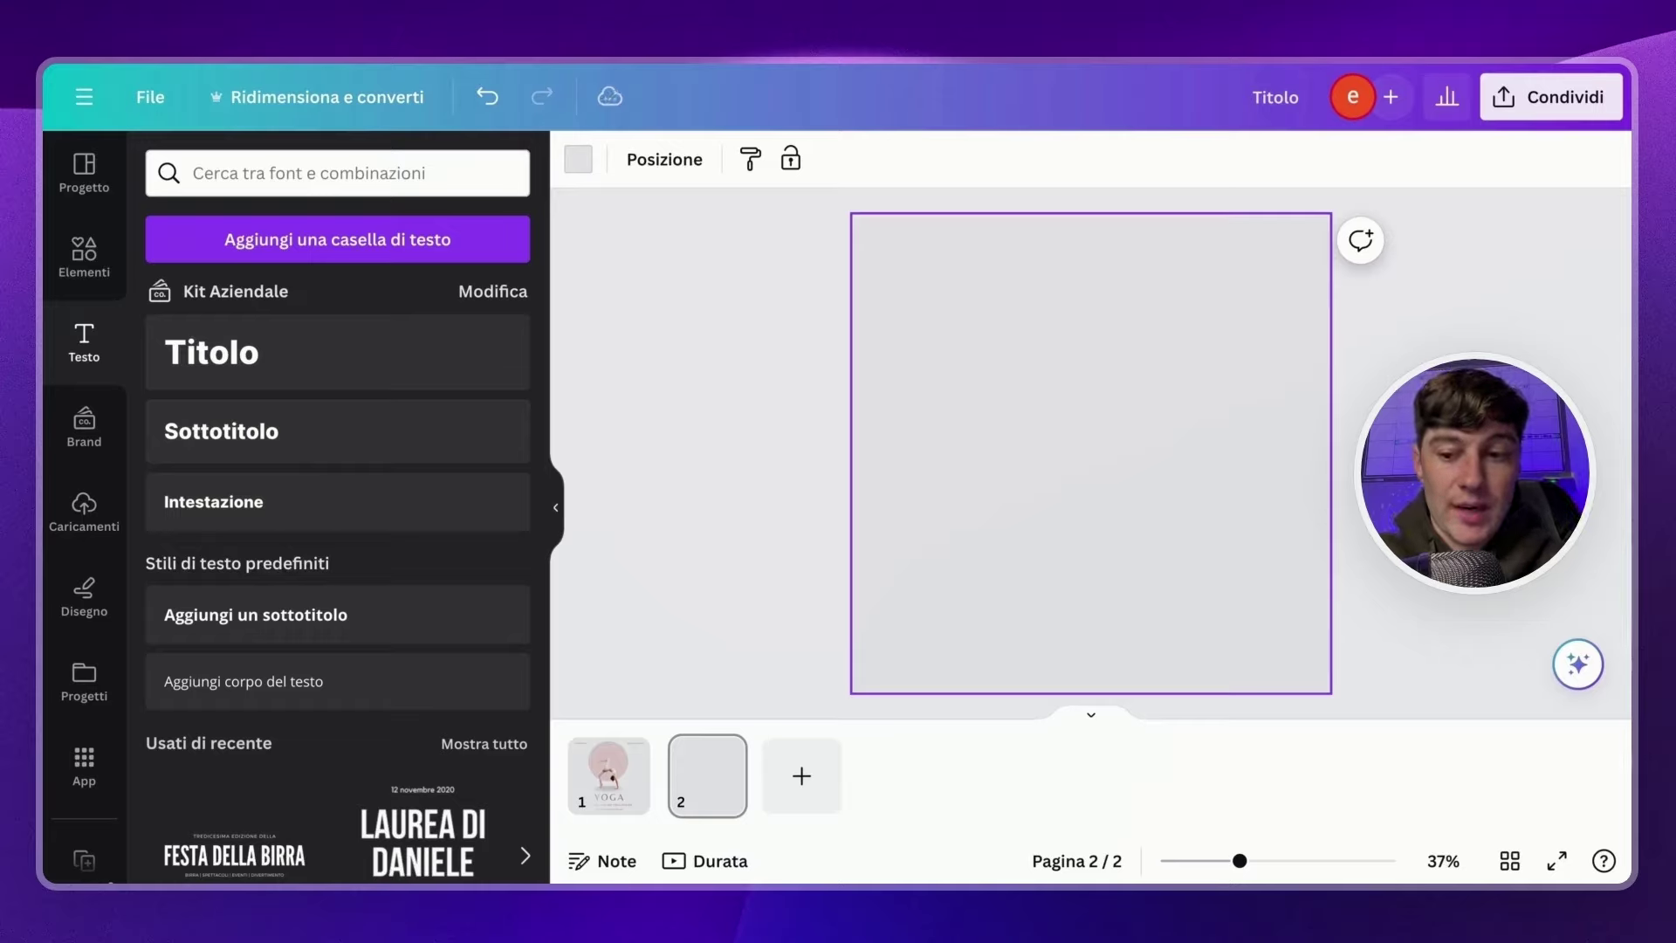
{"action": "scroll", "coordinate": [407, 439], "scroll_direction": "down", "scroll_amount": 10}
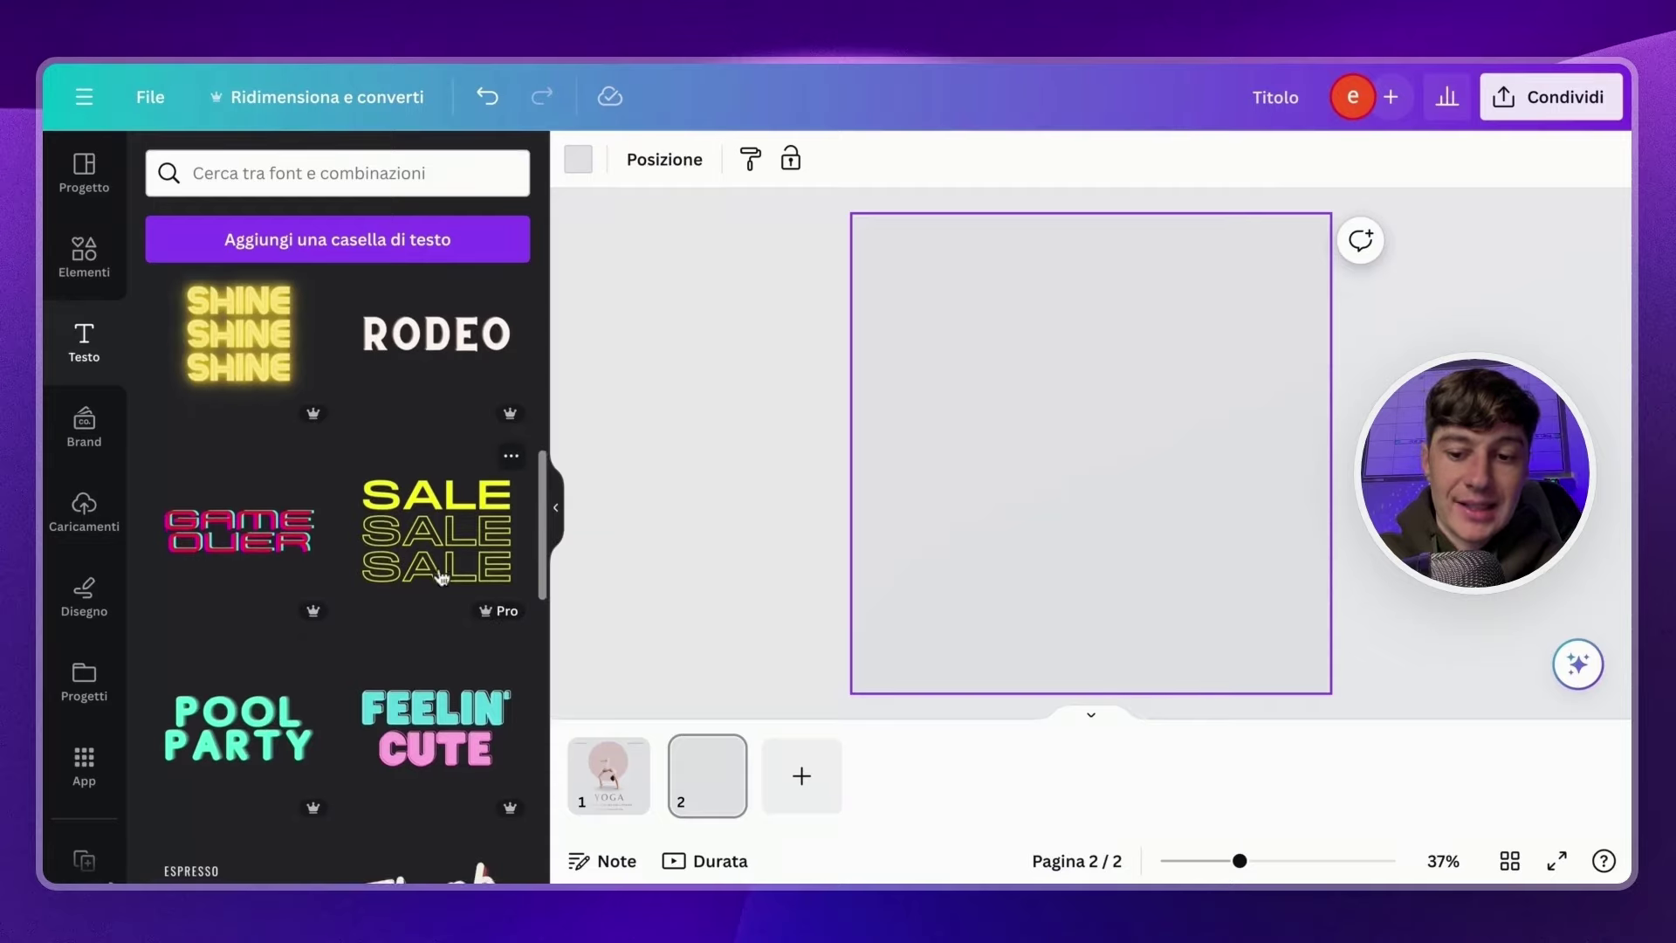
{"action": "scroll", "coordinate": [441, 567], "scroll_direction": "down", "scroll_amount": 5}
{"action": "scroll", "coordinate": [440, 576], "scroll_direction": "down", "scroll_amount": 1}
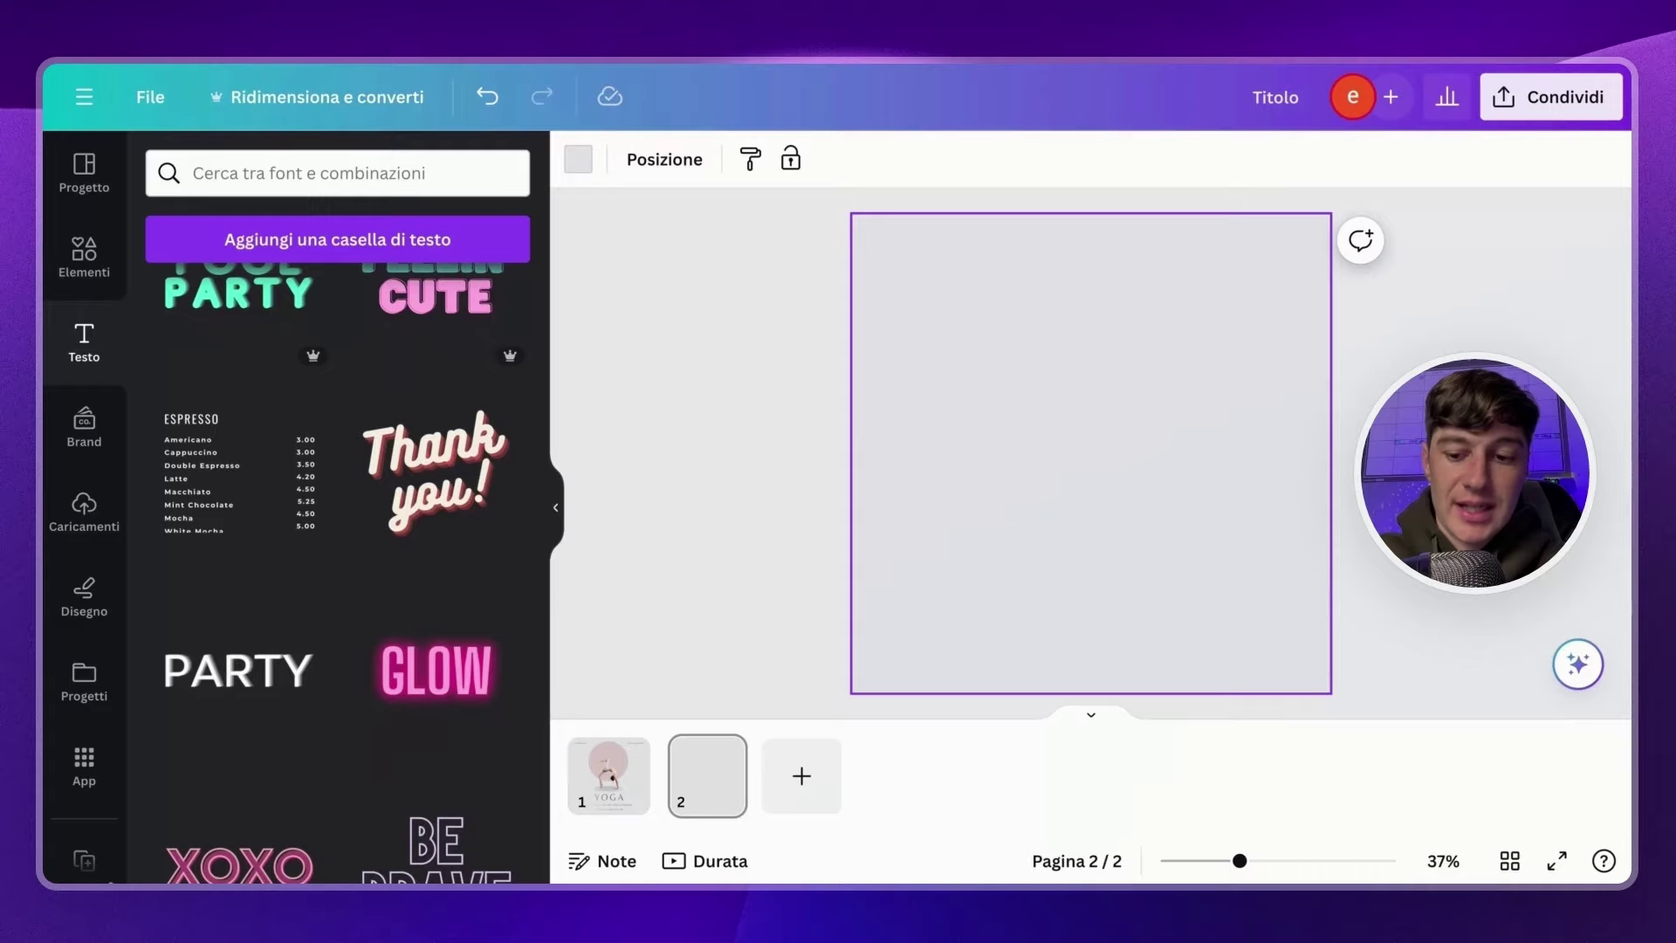
{"action": "scroll", "coordinate": [337, 541], "scroll_direction": "up", "scroll_amount": 10}
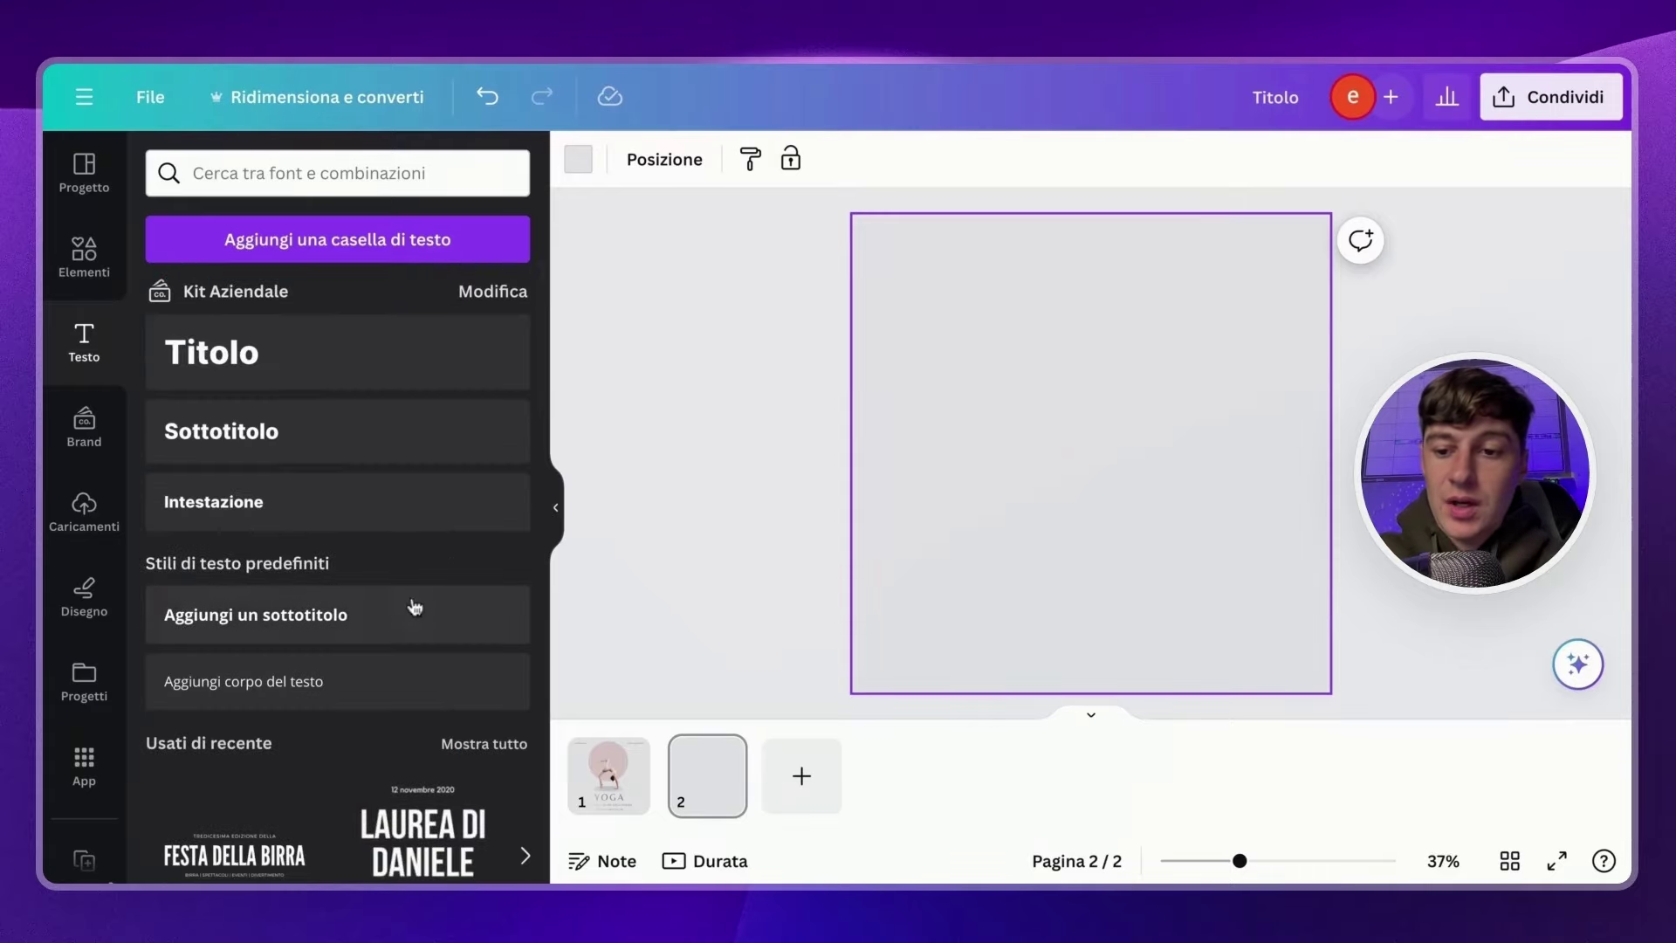
{"action": "left_click", "coordinate": [367, 353]}
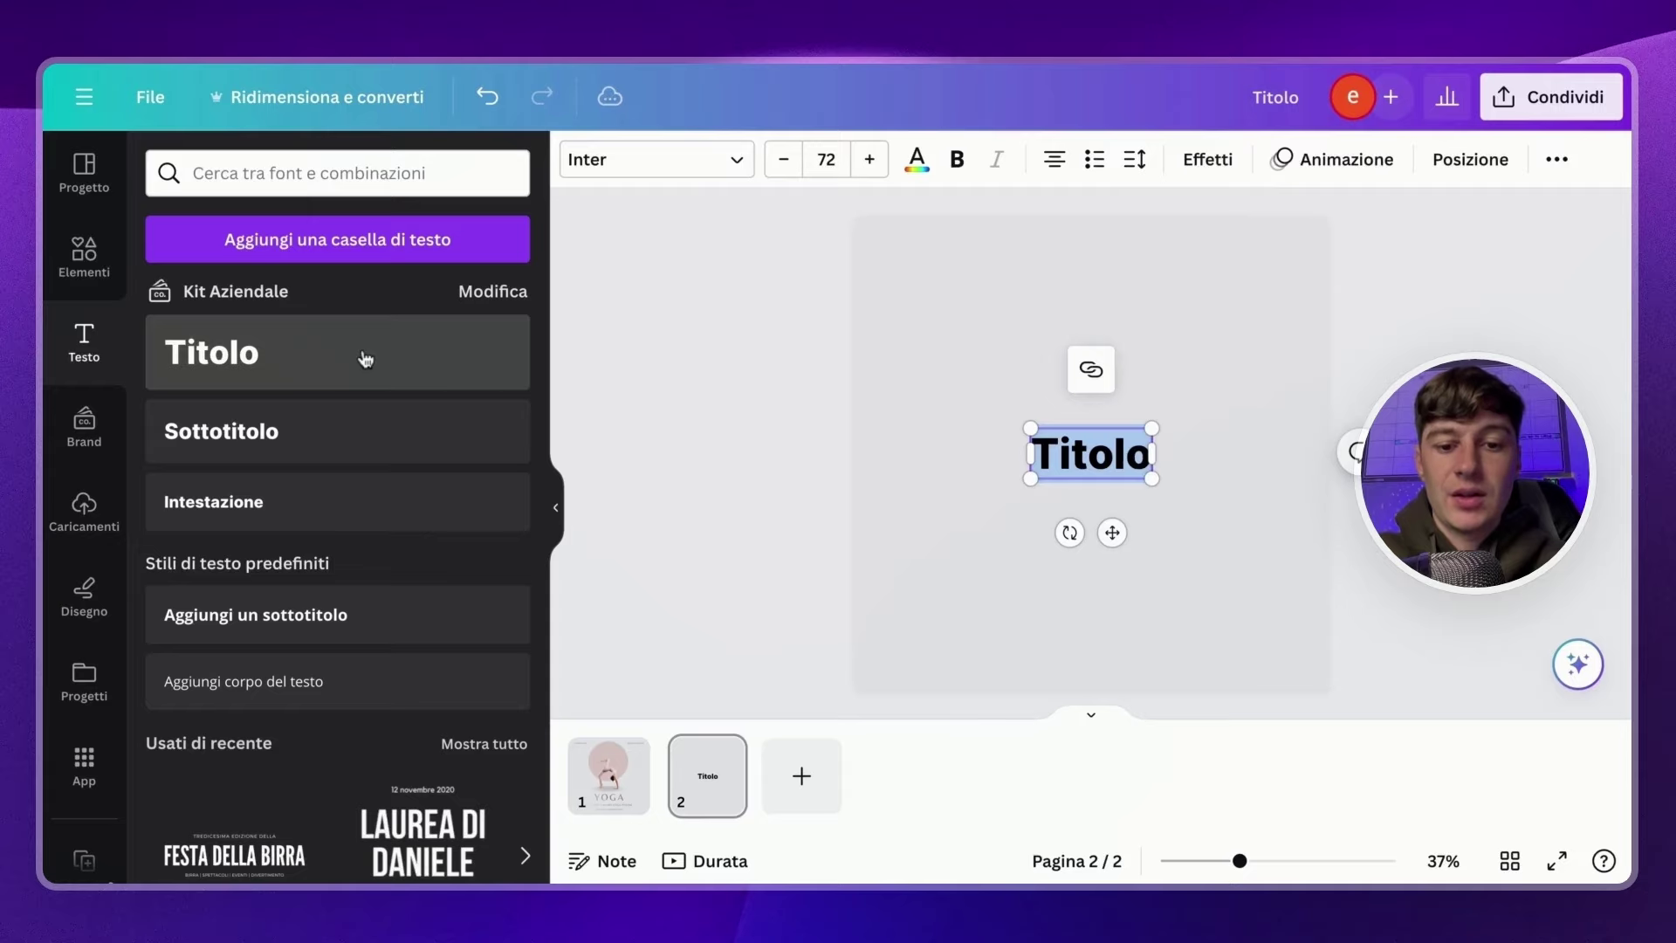
Set the second page heading's font to Belleza.
{"action": "left_click", "coordinate": [650, 159]}
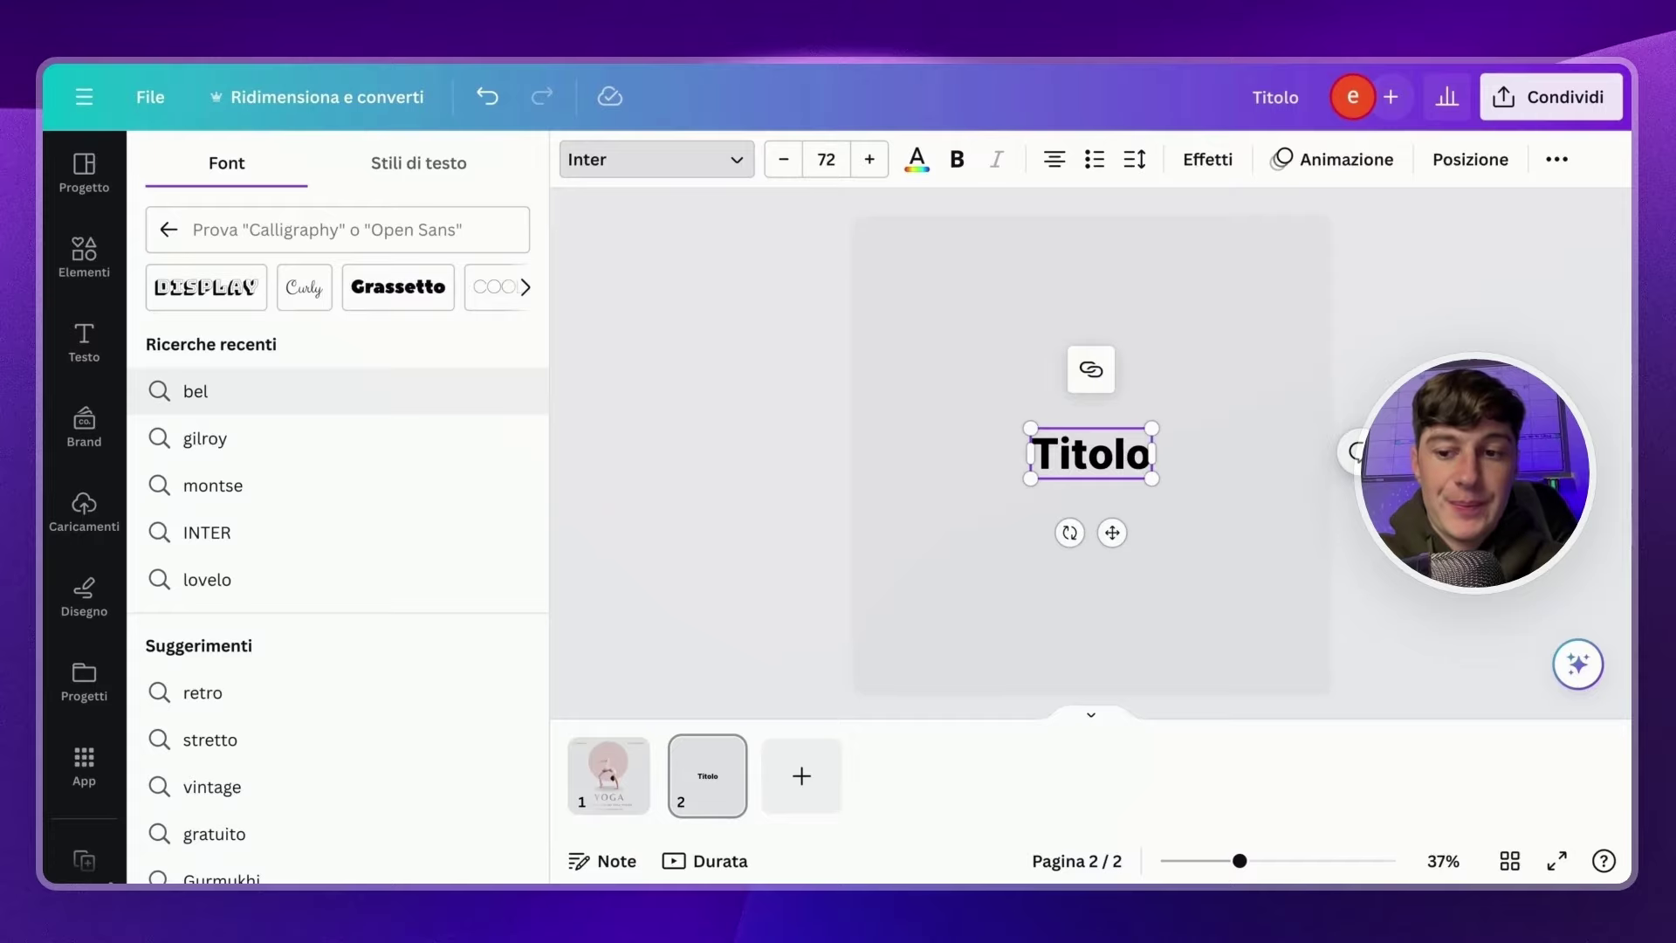
{"action": "type", "text": "bel"}
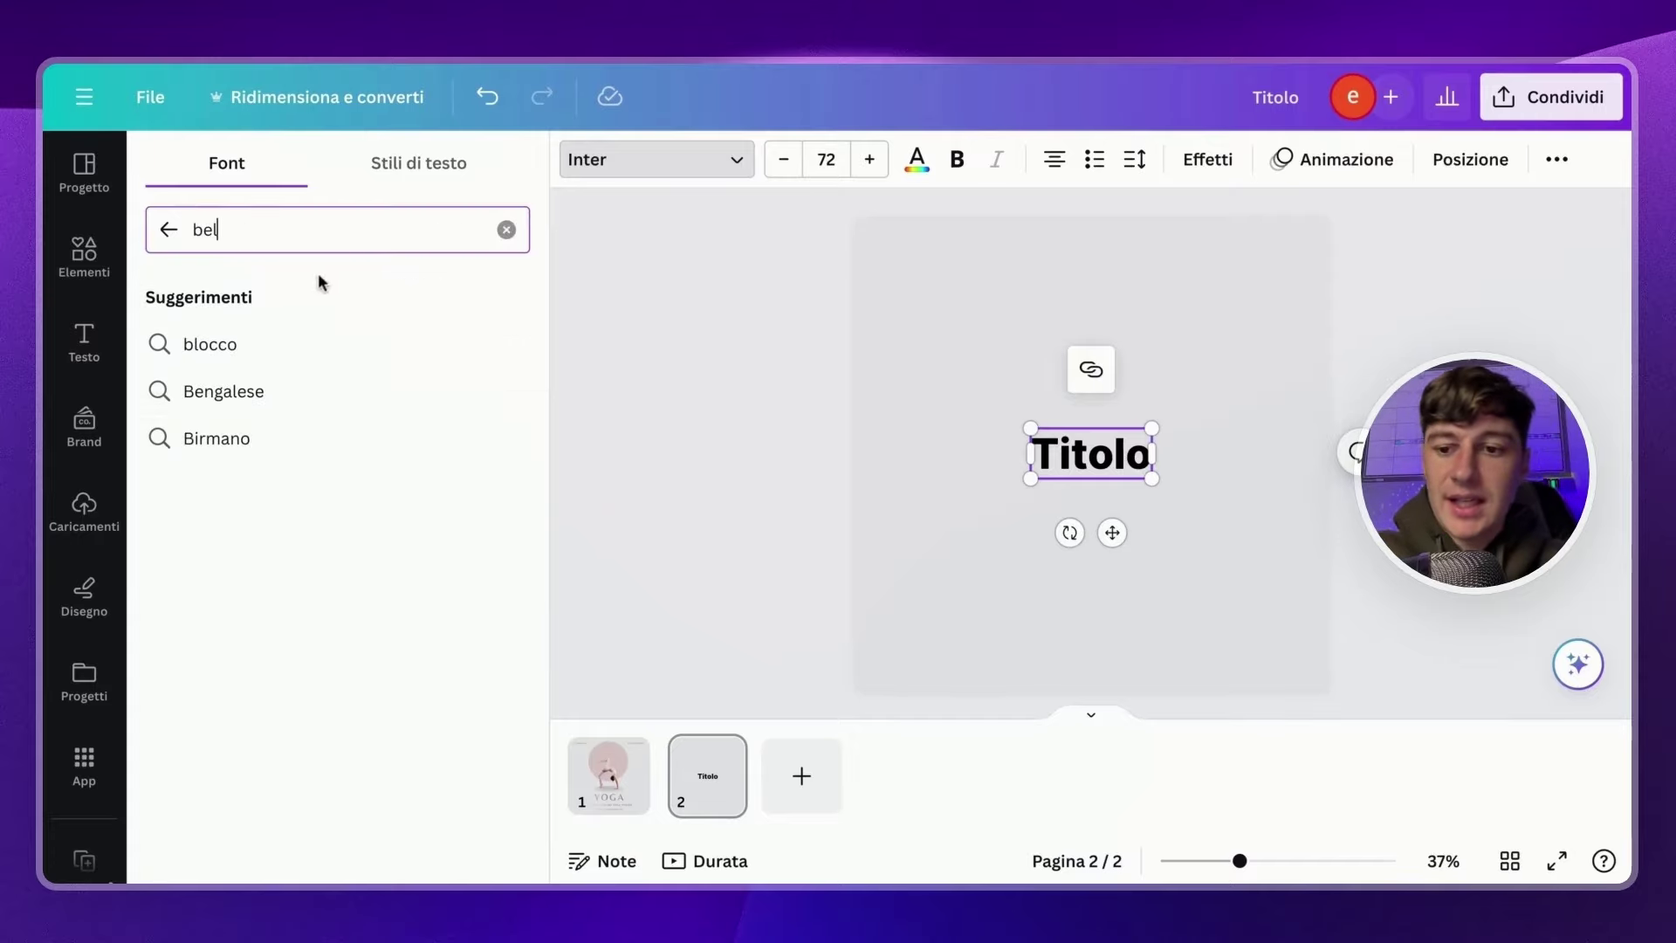
{"action": "left_click", "coordinate": [325, 489]}
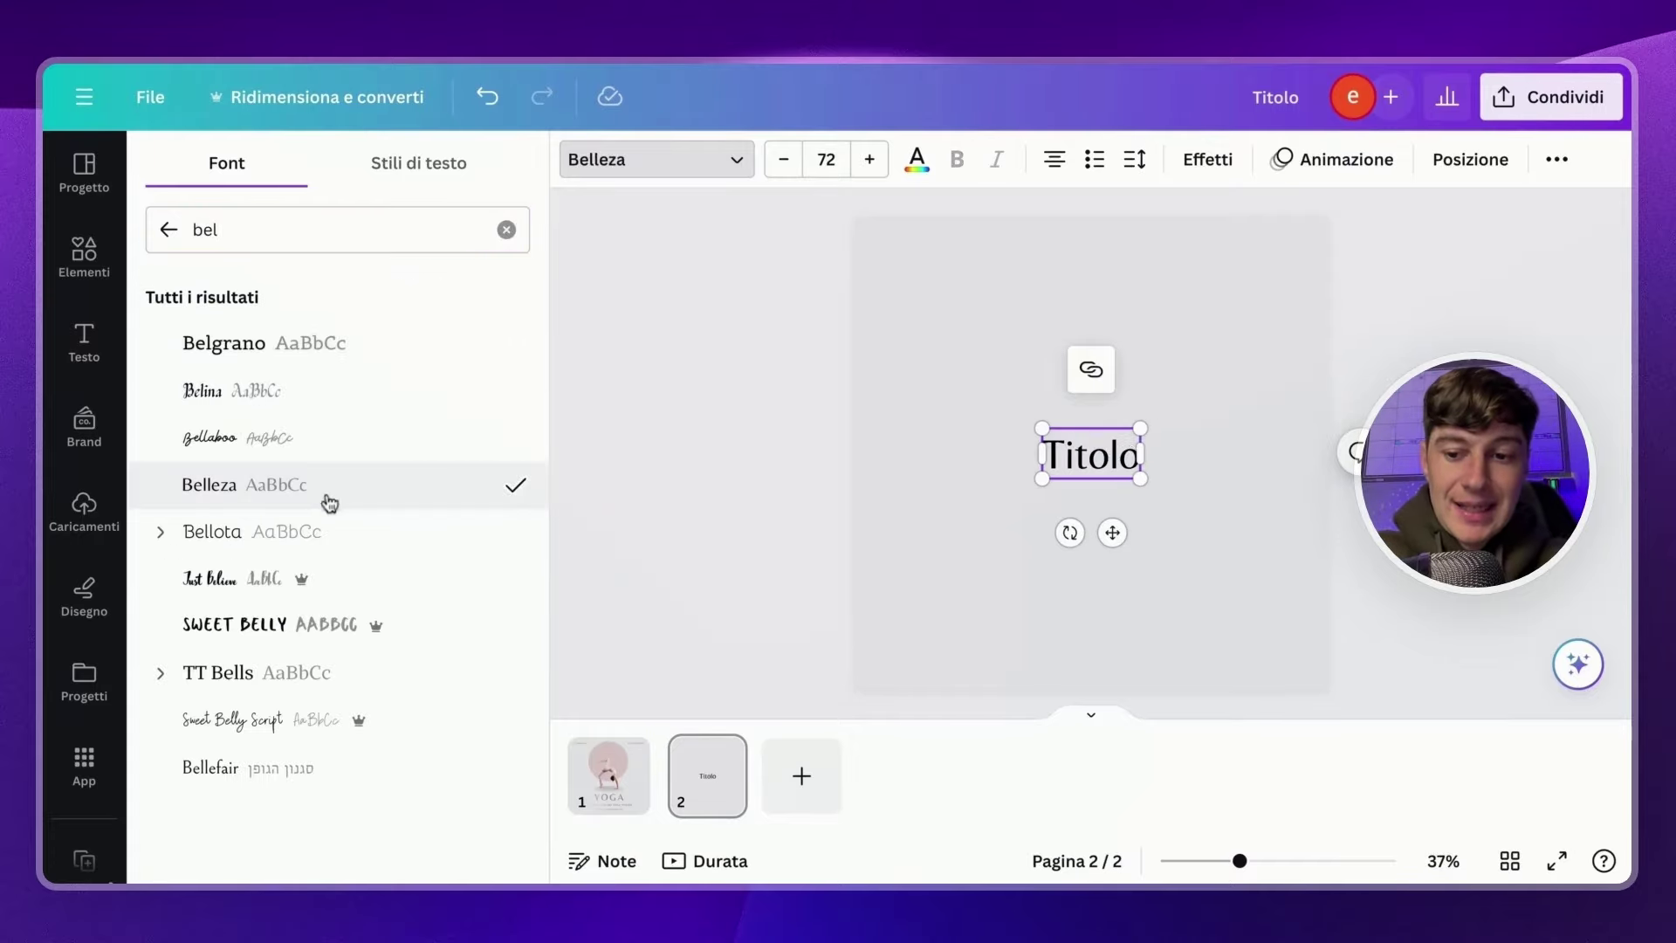
{"action": "key", "text": "Escape"}
Compare the heading with page 1, then recolour it to the document's grey-brown #897a79.
{"action": "left_click", "coordinate": [609, 768]}
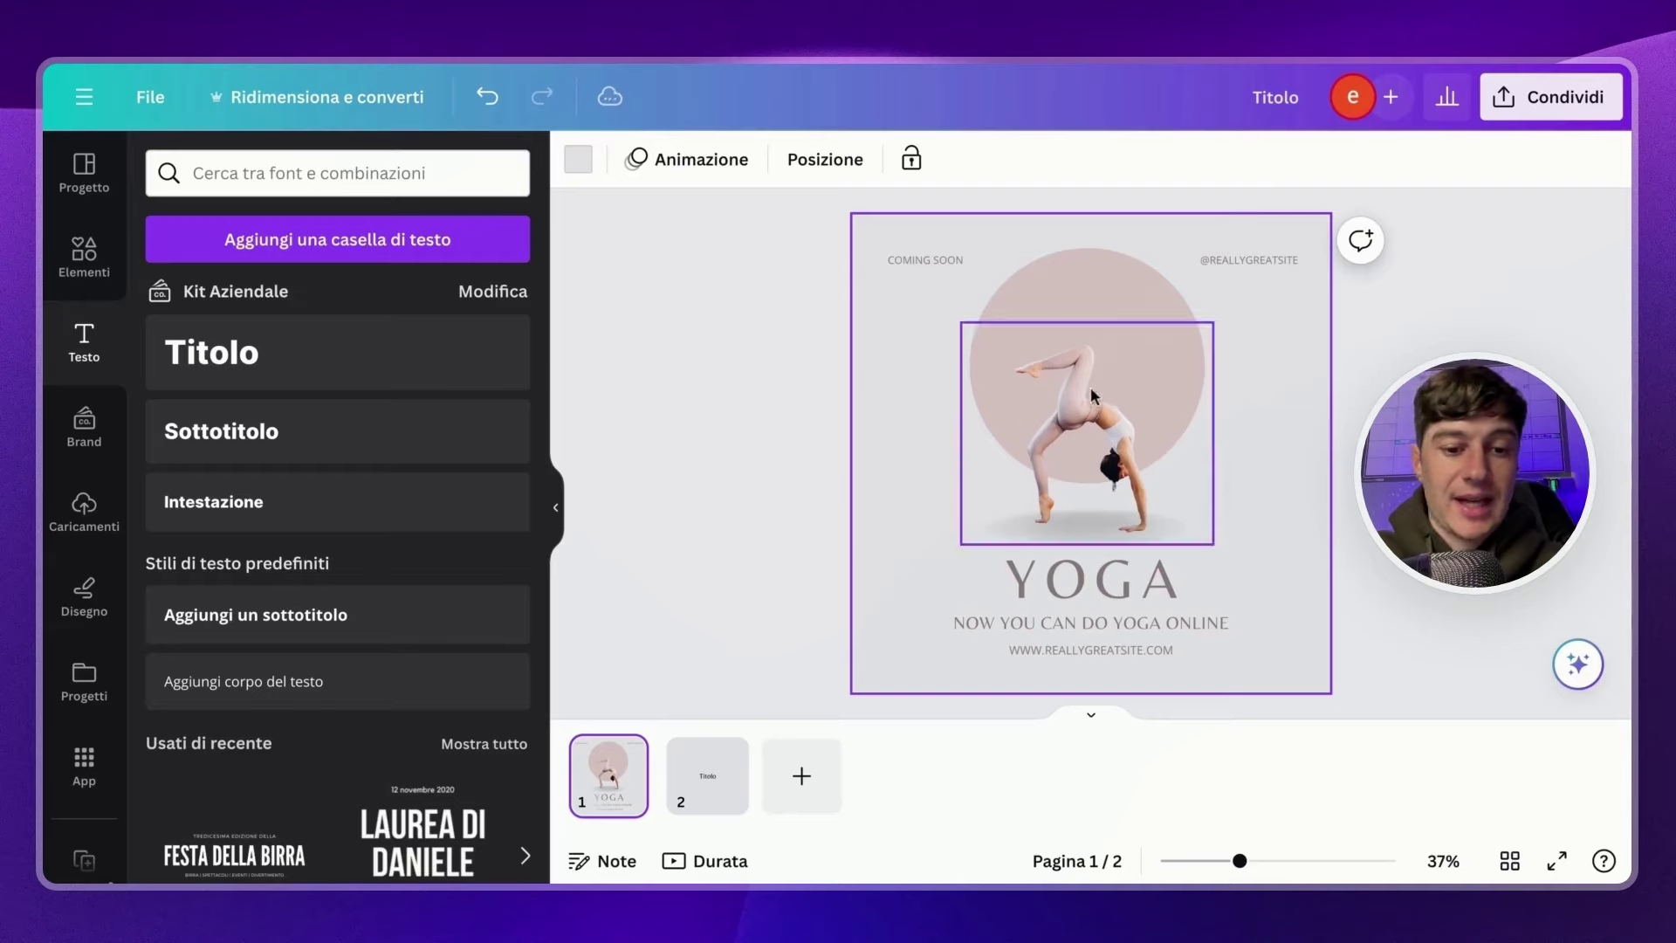
{"action": "left_click", "coordinate": [707, 775]}
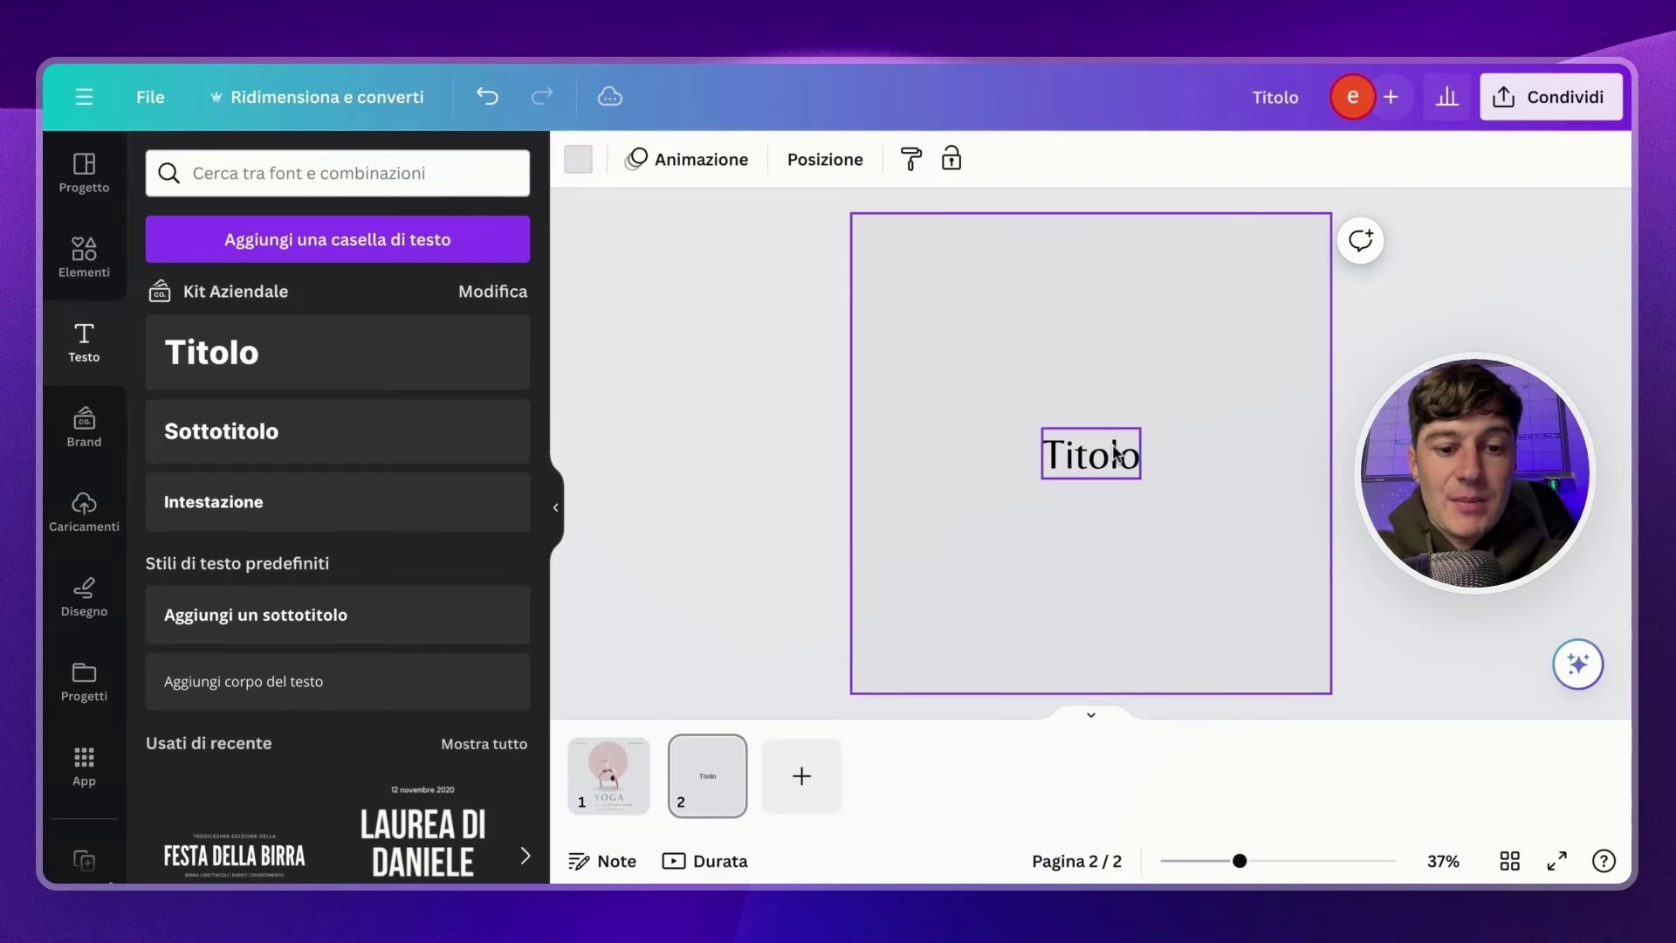
{"action": "left_click", "coordinate": [1056, 452]}
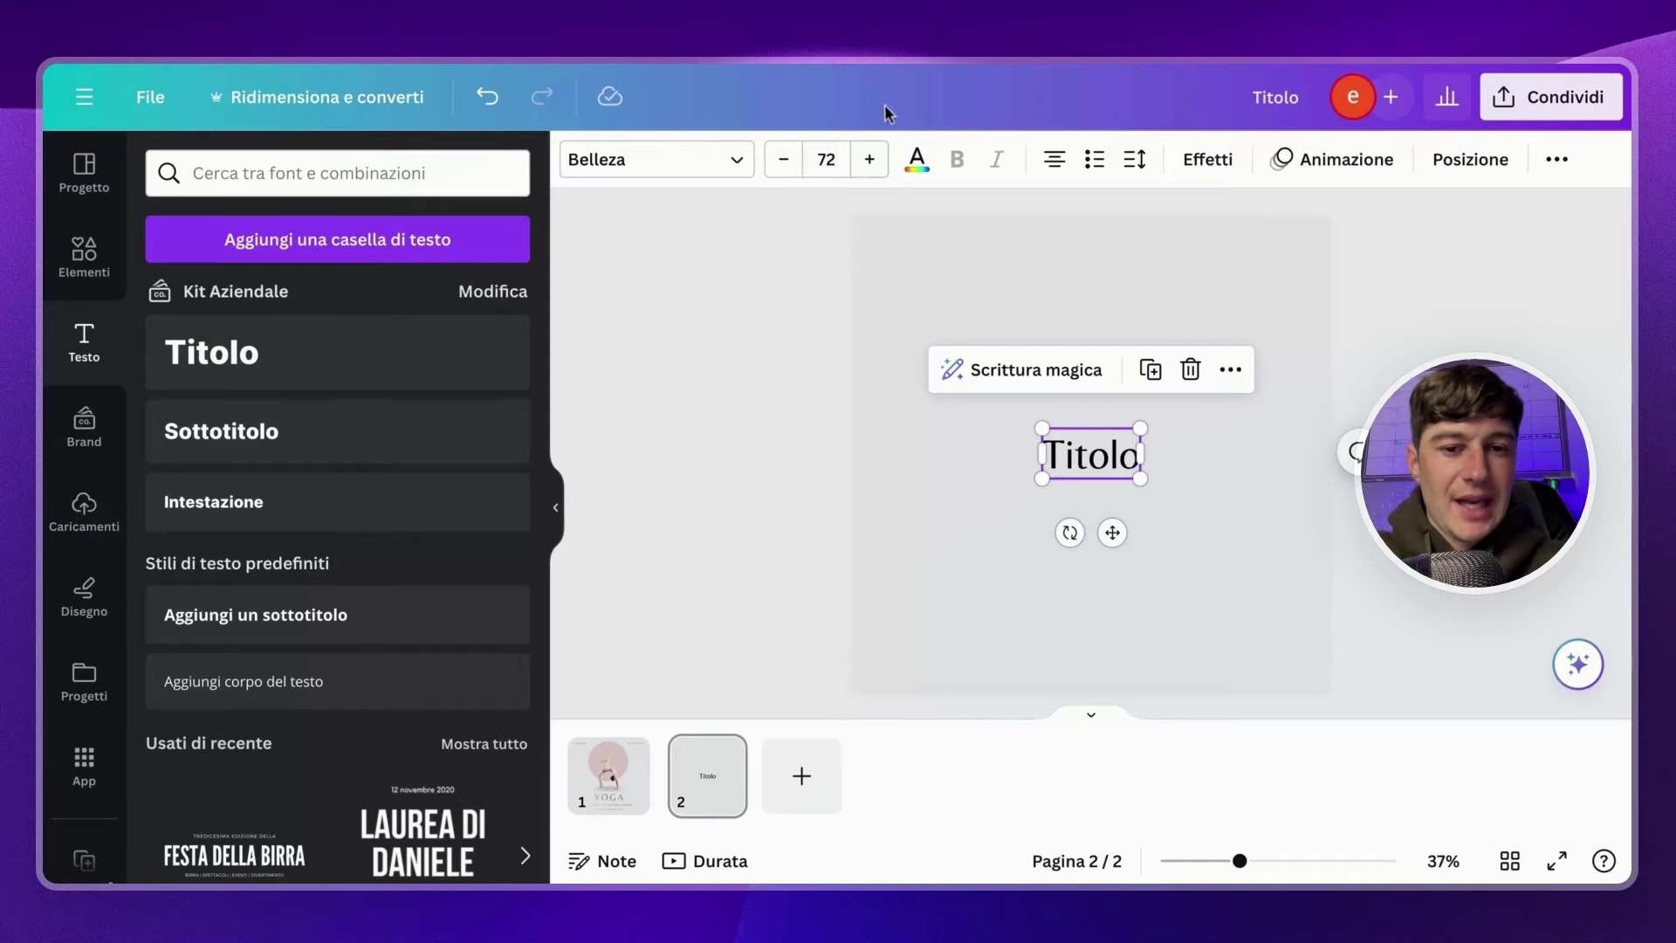
{"action": "left_click", "coordinate": [916, 160]}
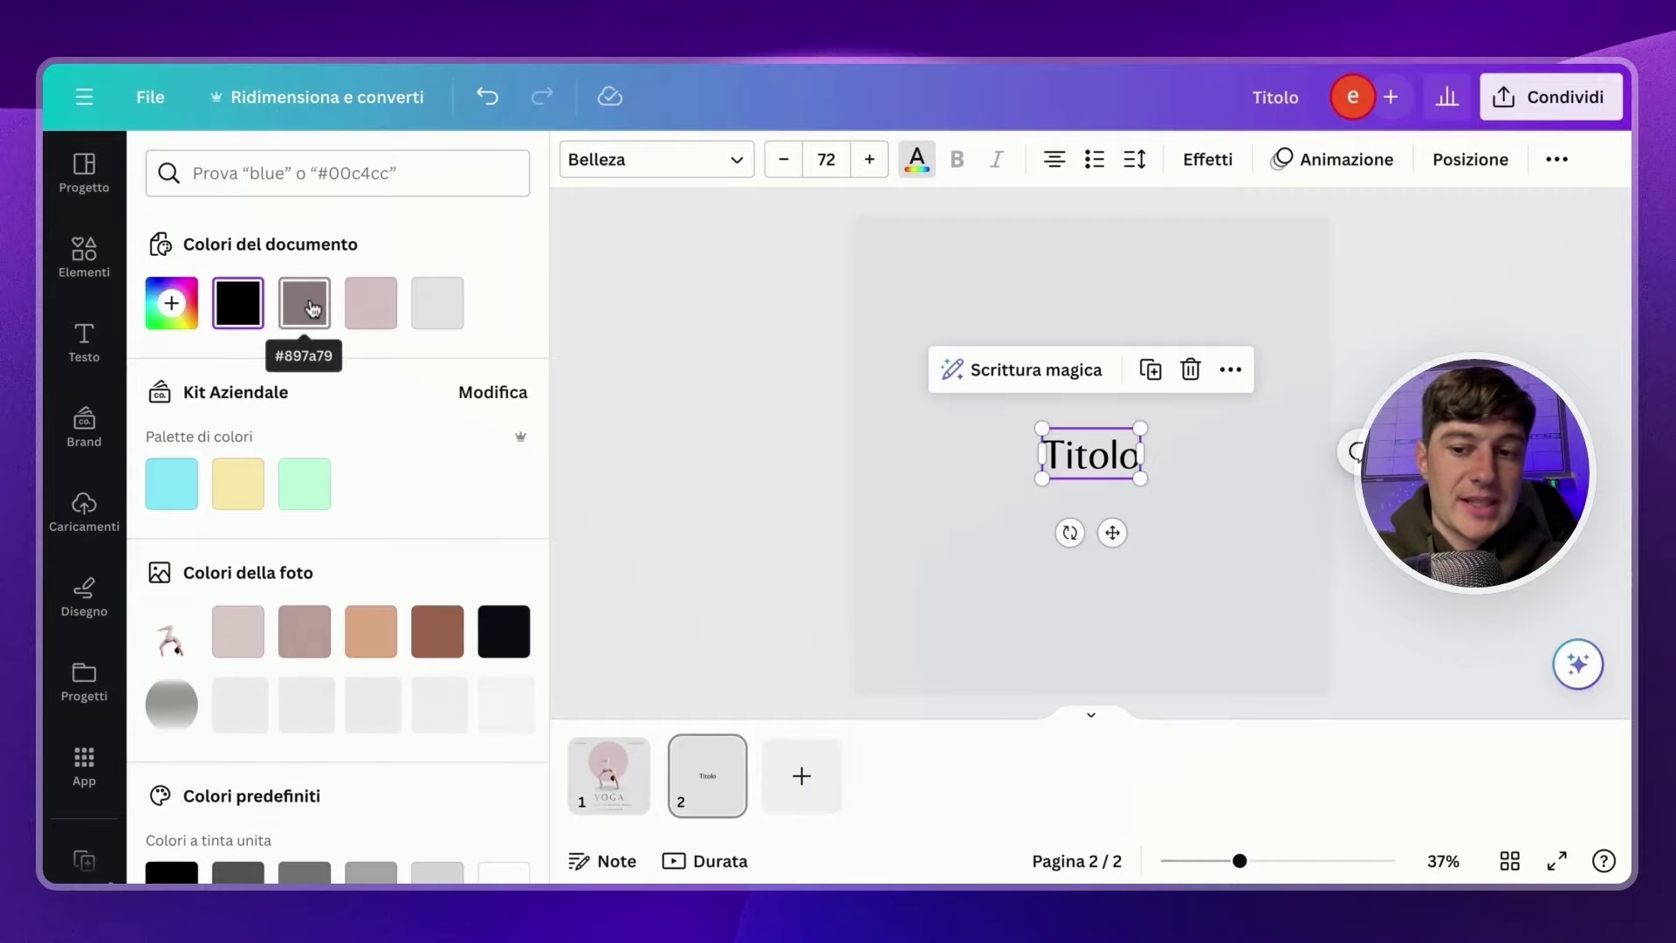
{"action": "left_click", "coordinate": [308, 305]}
{"action": "key", "text": "Escape"}
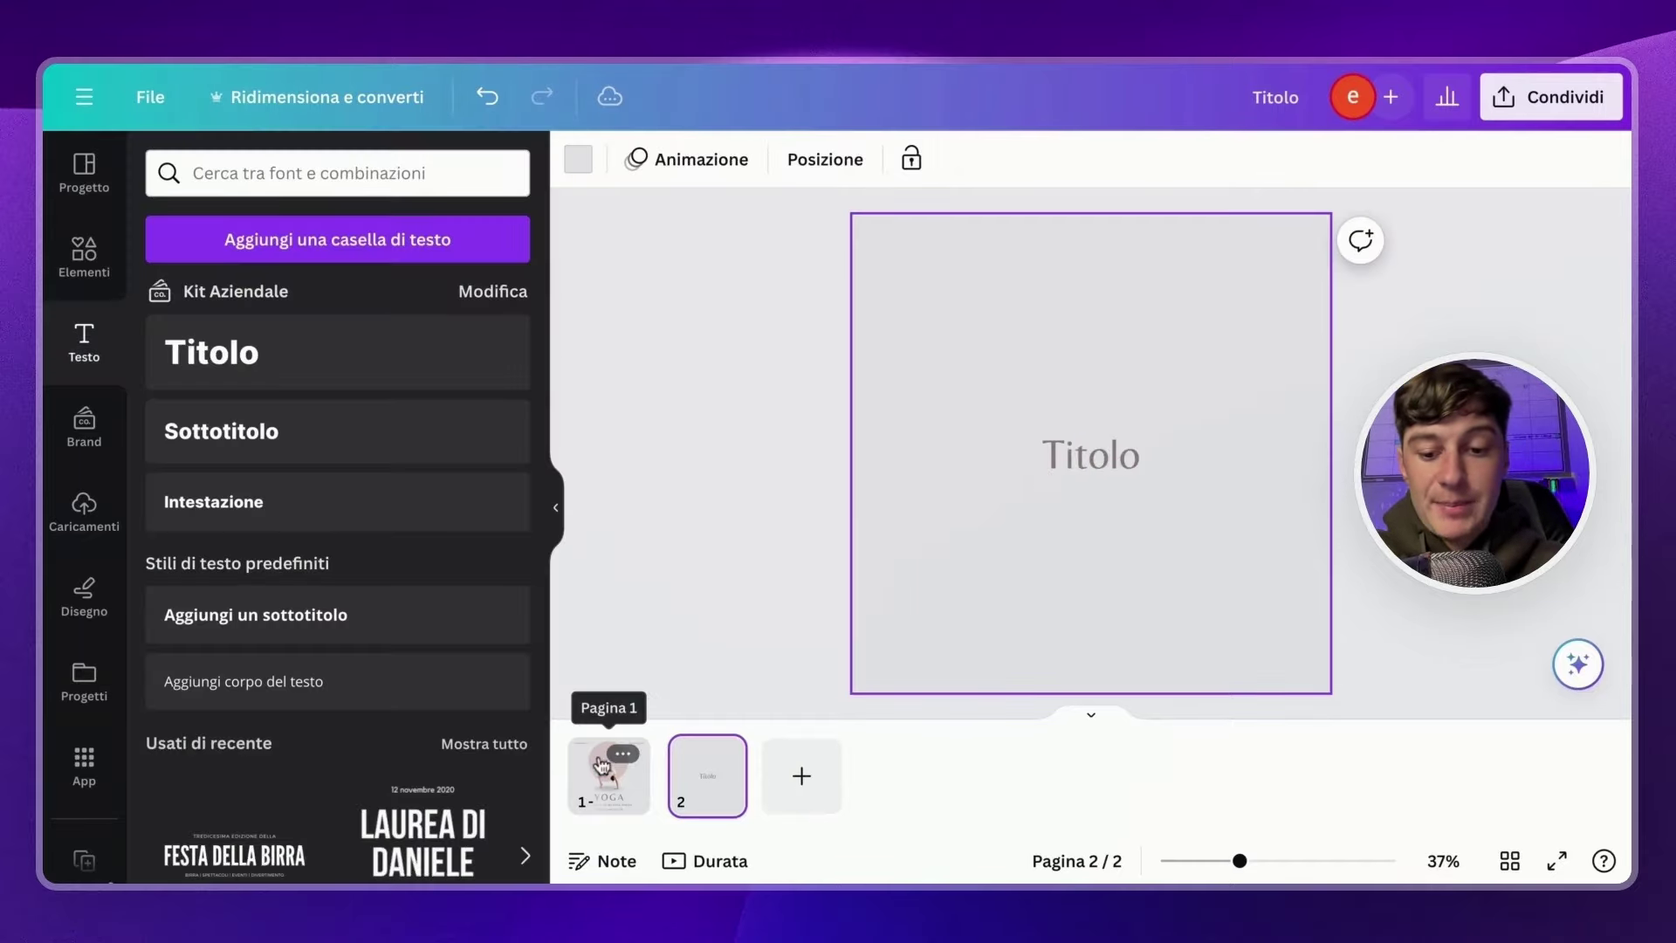
Set the heading's letter spacing to 140 after checking page 1, and change its text to "YOGA".
{"action": "left_click", "coordinate": [608, 775]}
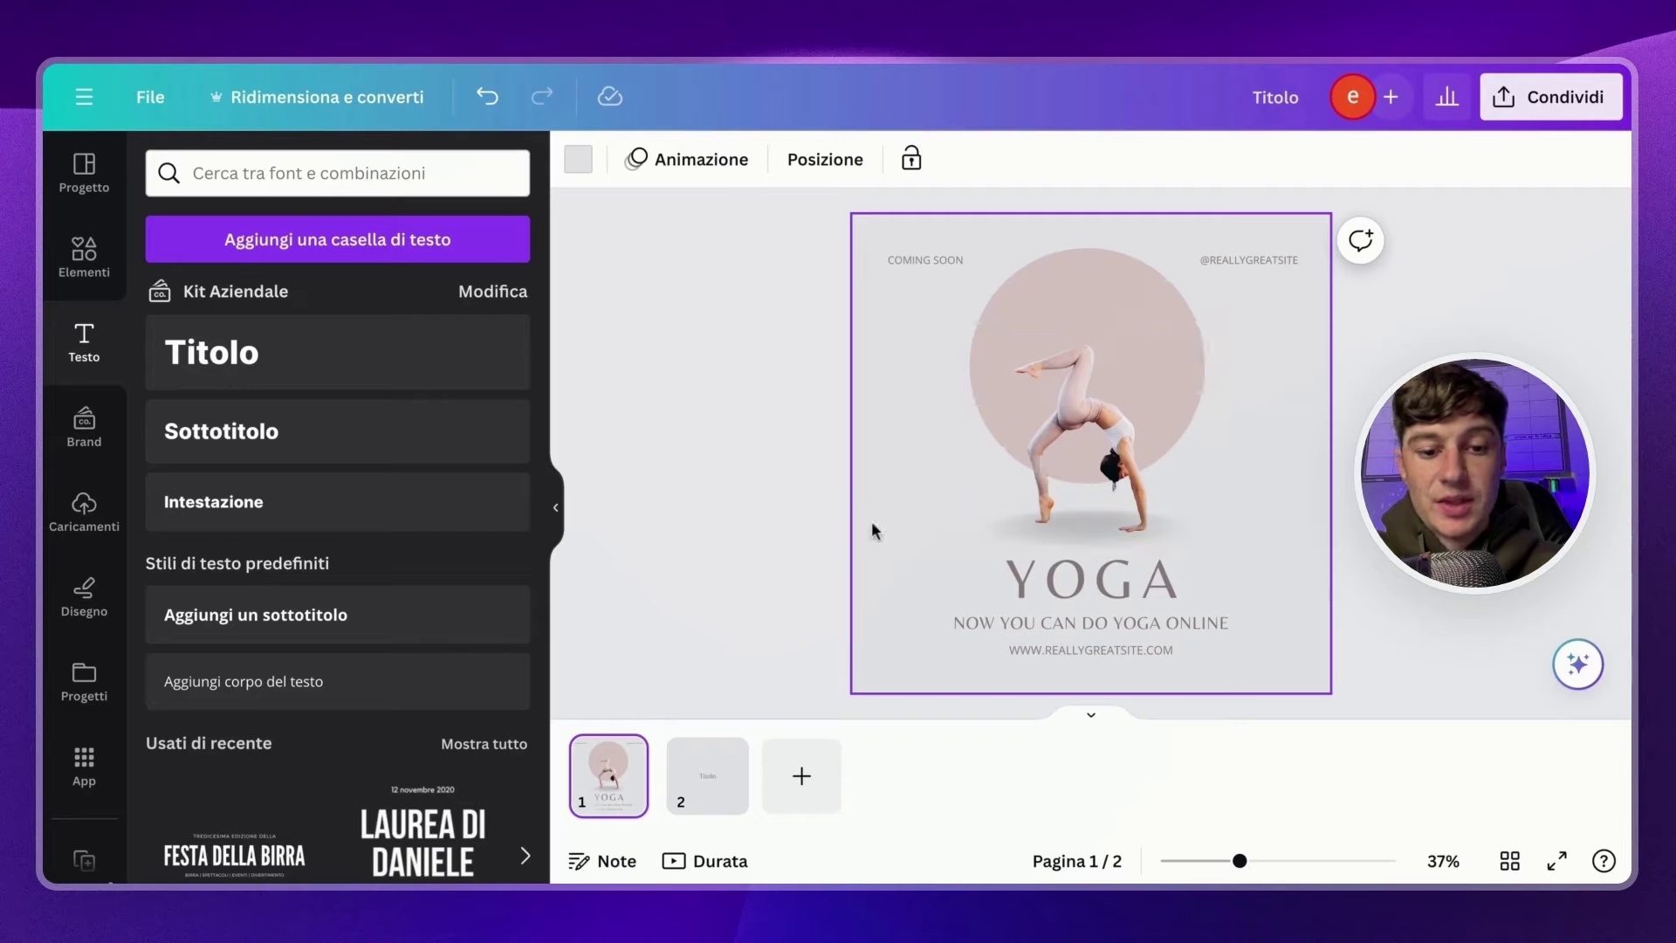
{"action": "left_click", "coordinate": [672, 783]}
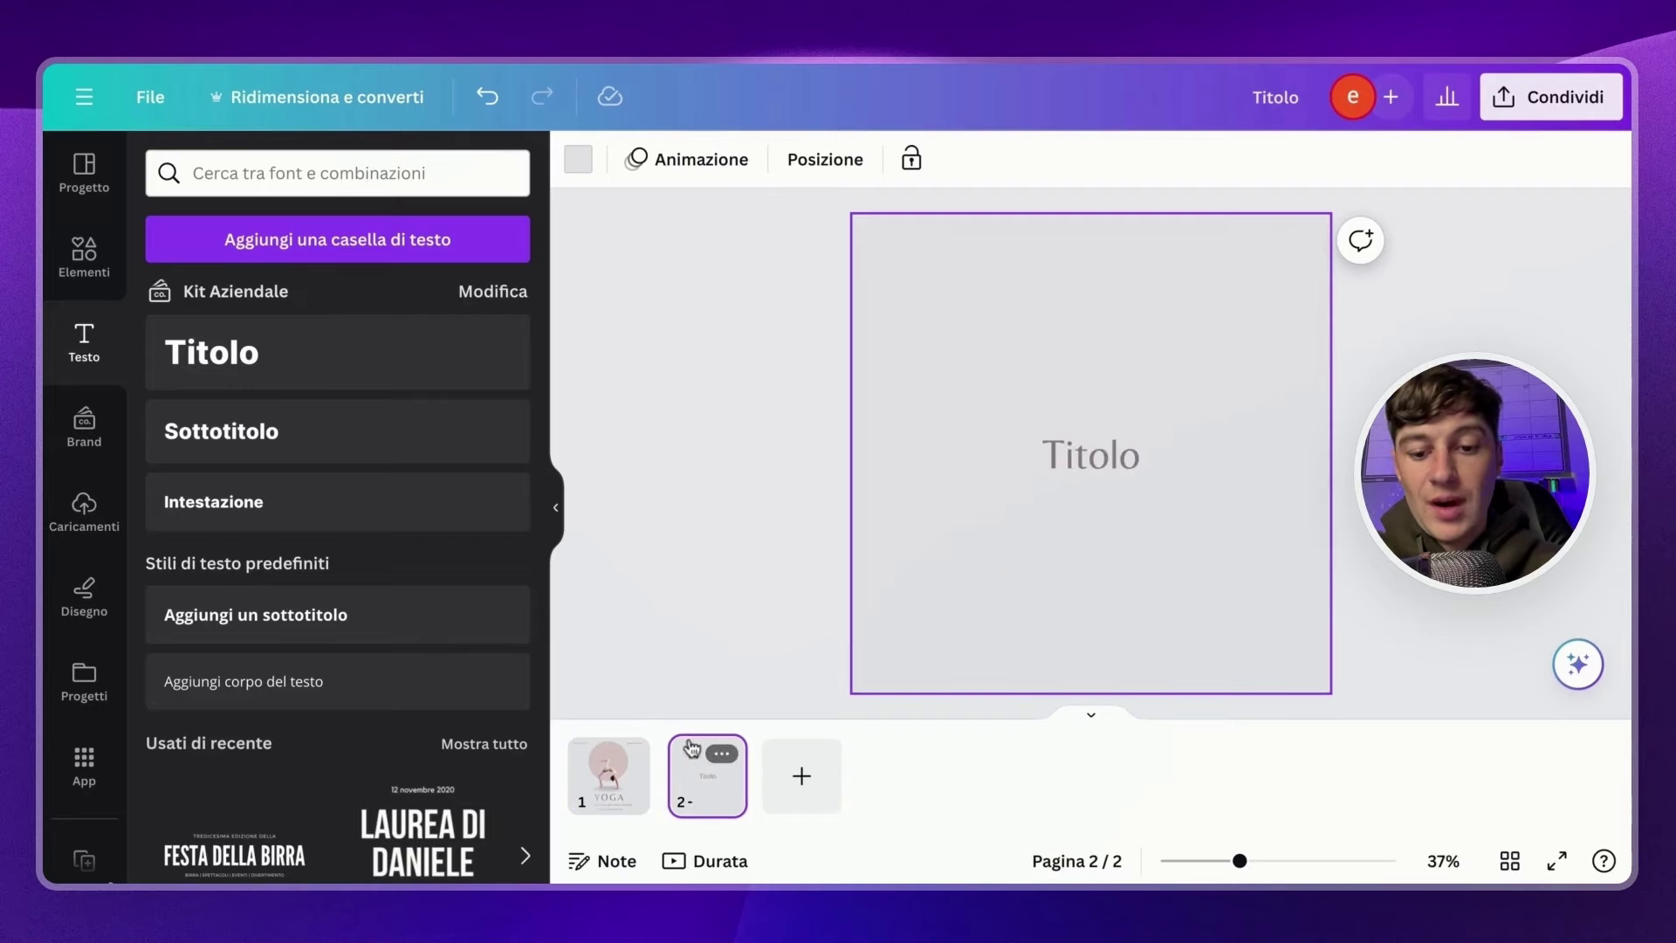
{"action": "left_click", "coordinate": [1078, 455]}
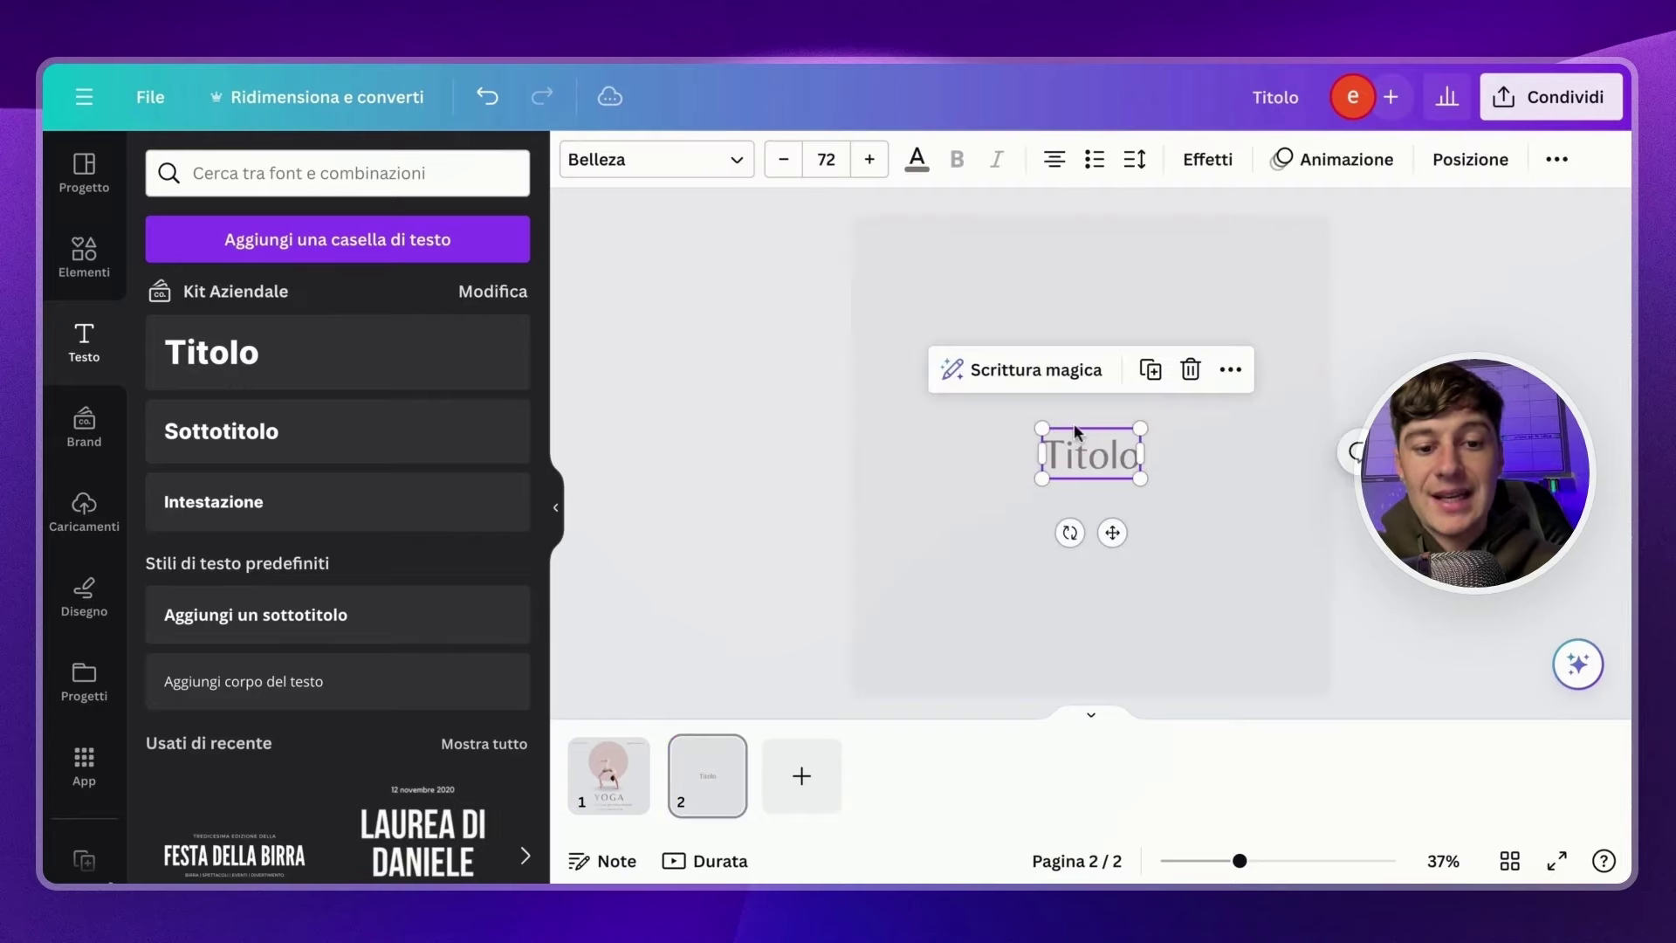
{"action": "left_click", "coordinate": [1133, 159]}
{"action": "left_click", "coordinate": [1457, 214]}
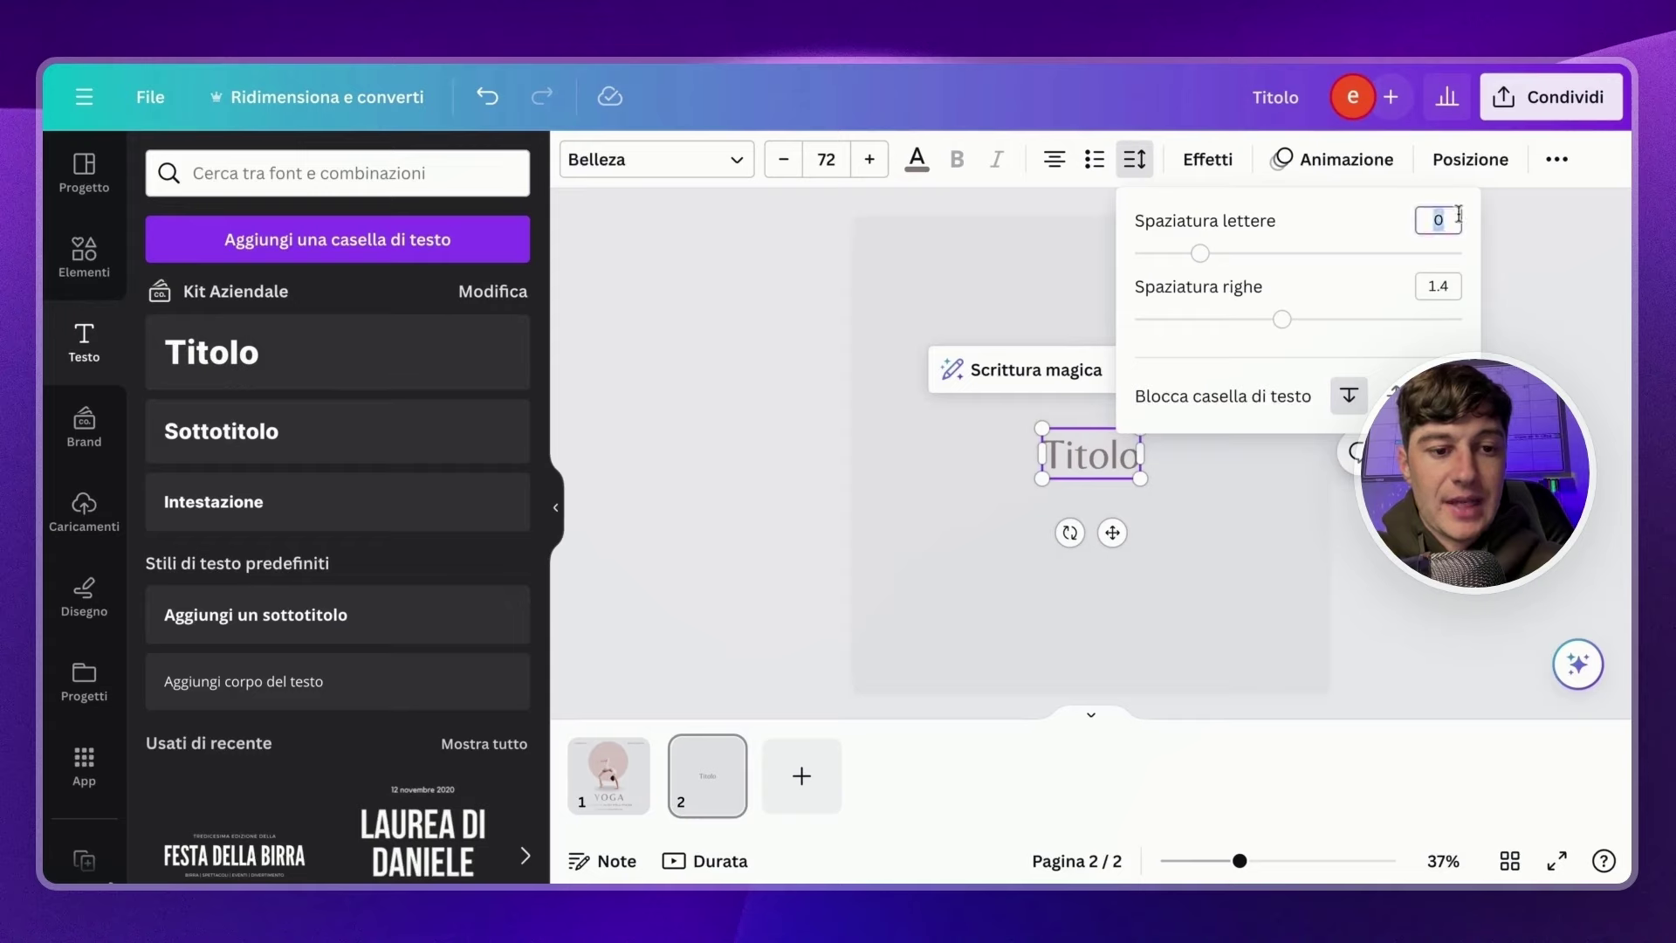
{"action": "type", "text": "140"}
{"action": "key", "text": "Return"}
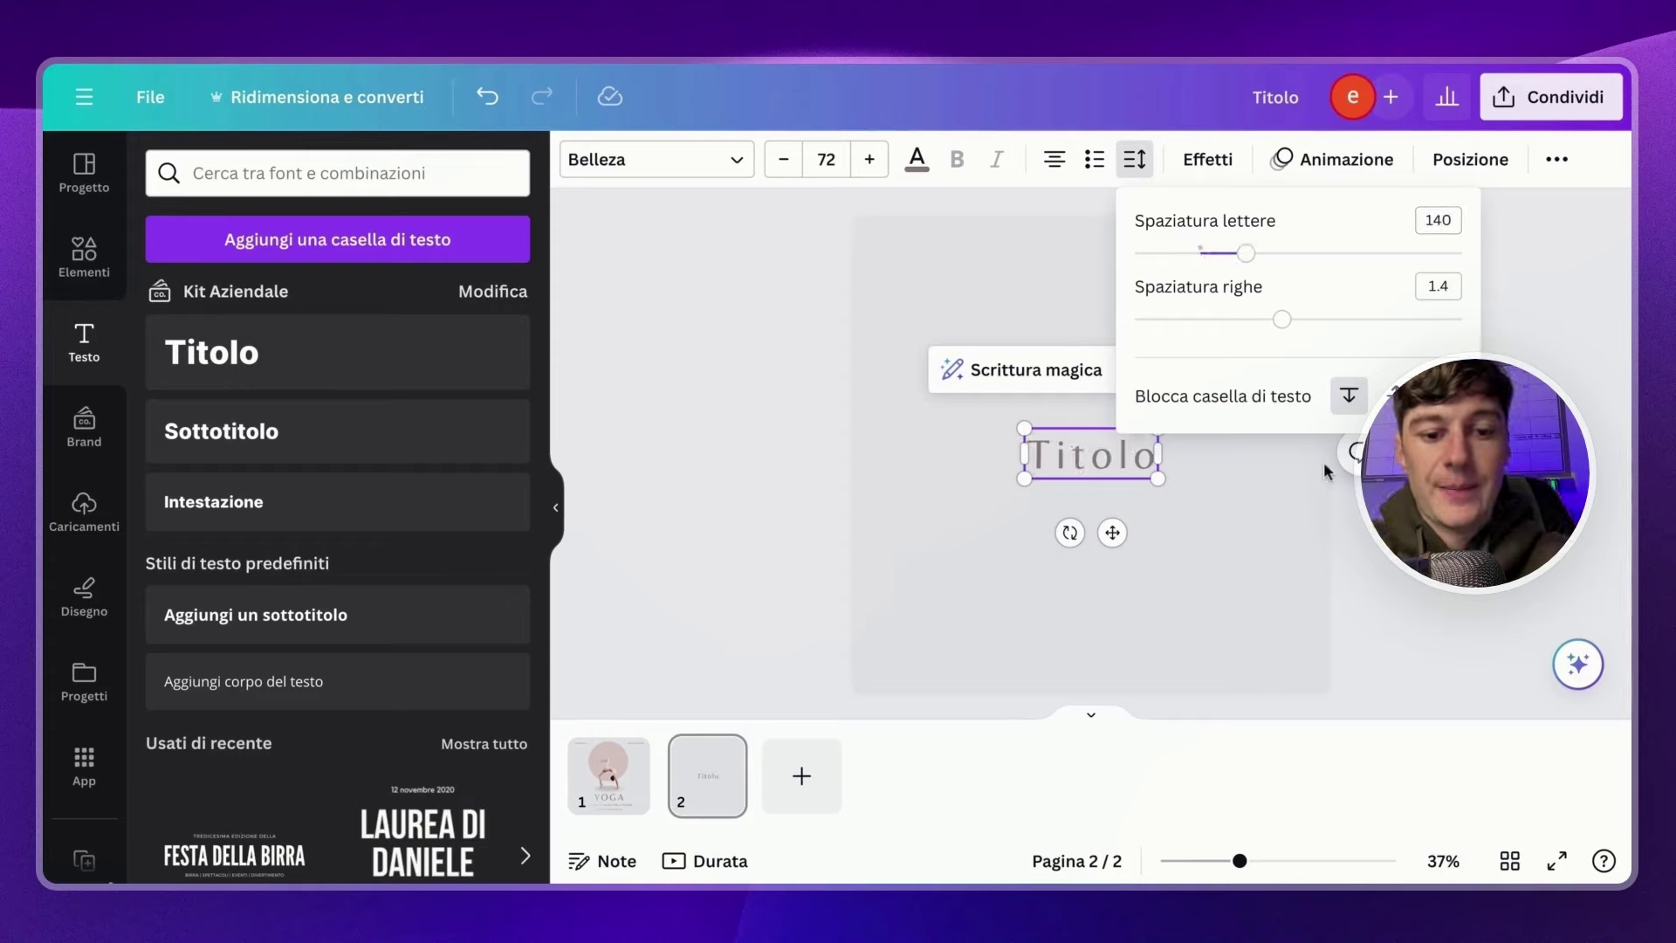
{"action": "type", "text": "YOGA"}
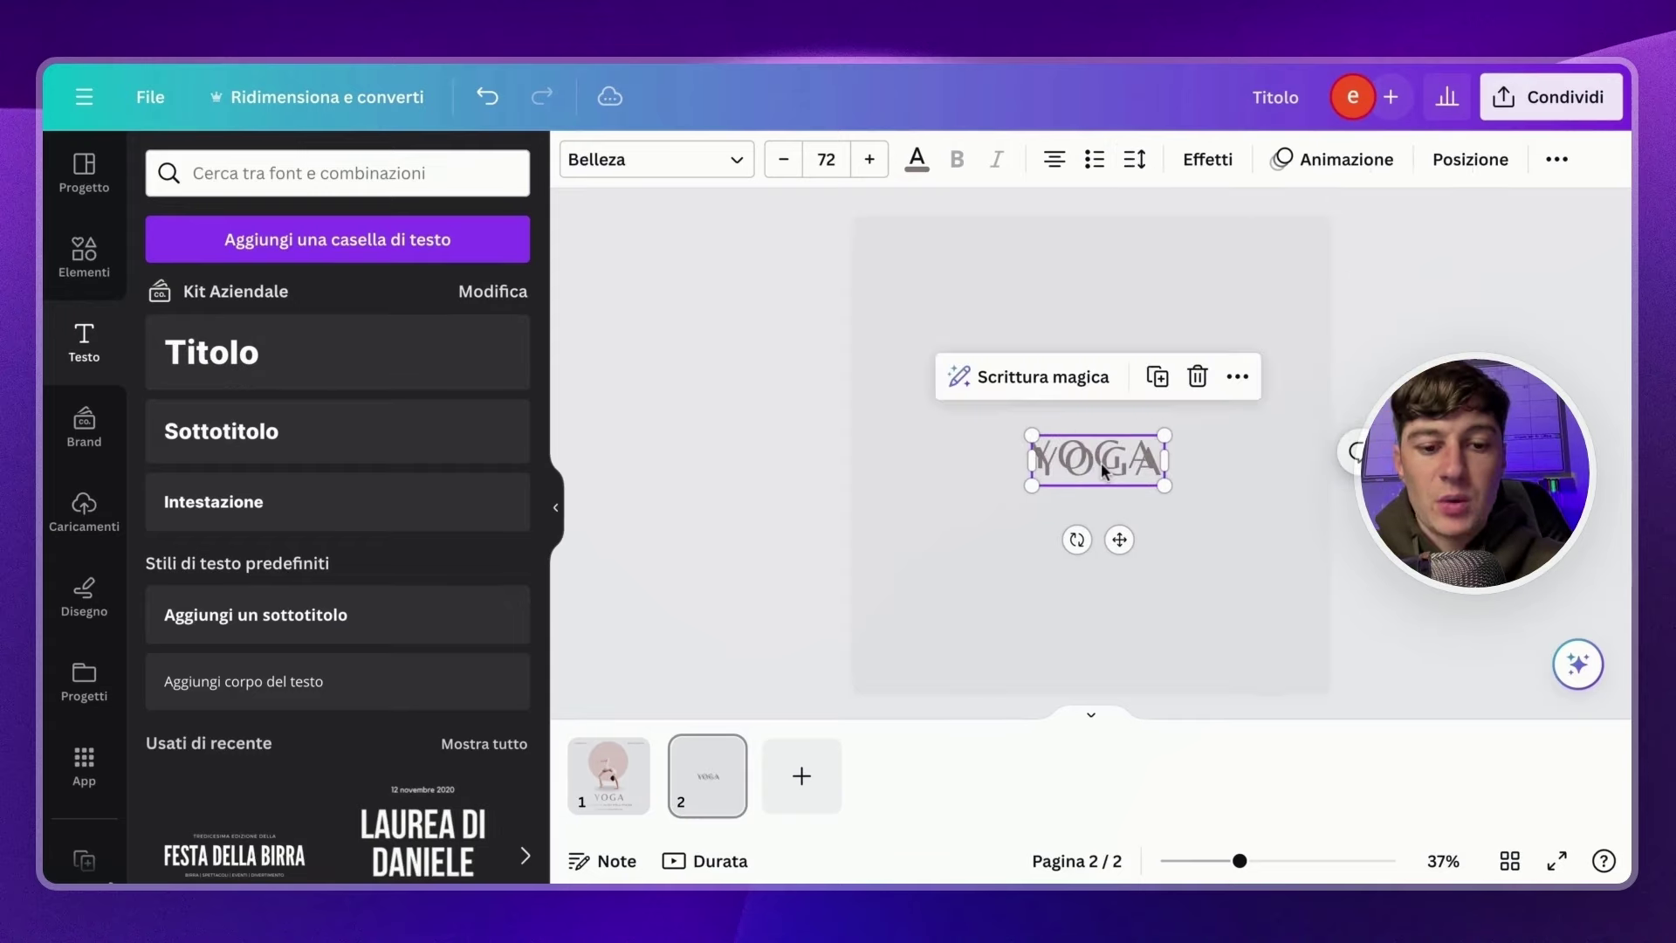
Place a copy of the YOGA heading directly beneath the original and set its font size to 36.
{"action": "left_click_drag", "start_coordinate": [1098, 460], "coordinate": [1101, 506]}
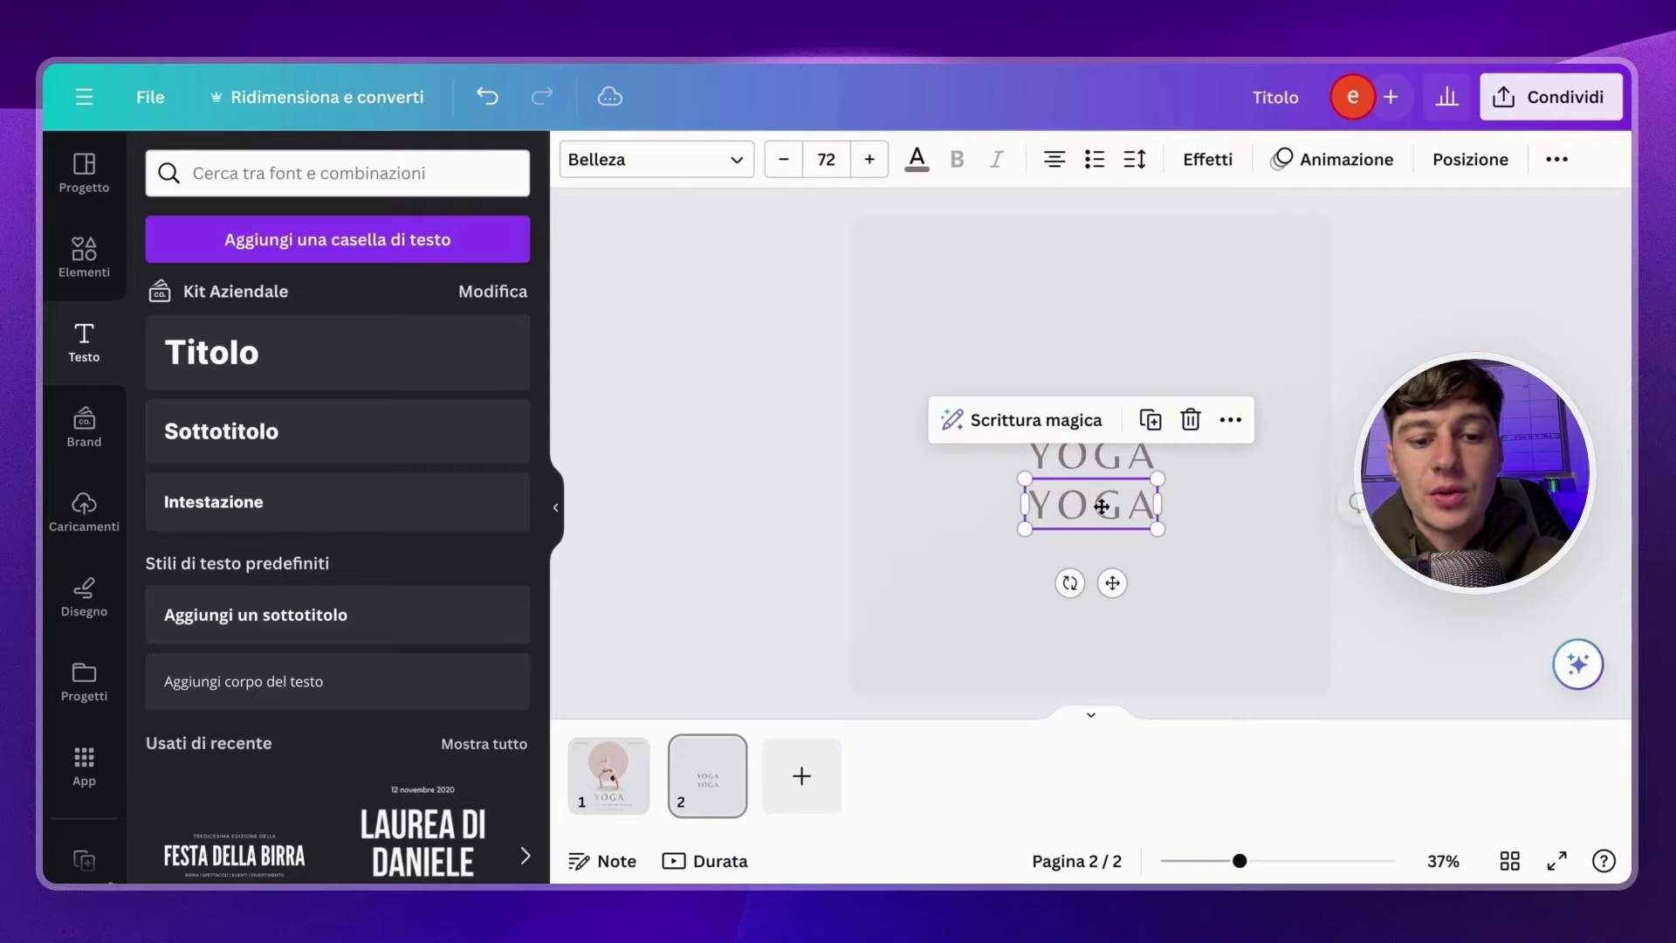
{"action": "left_click", "coordinate": [830, 159]}
{"action": "type", "text": "3"}
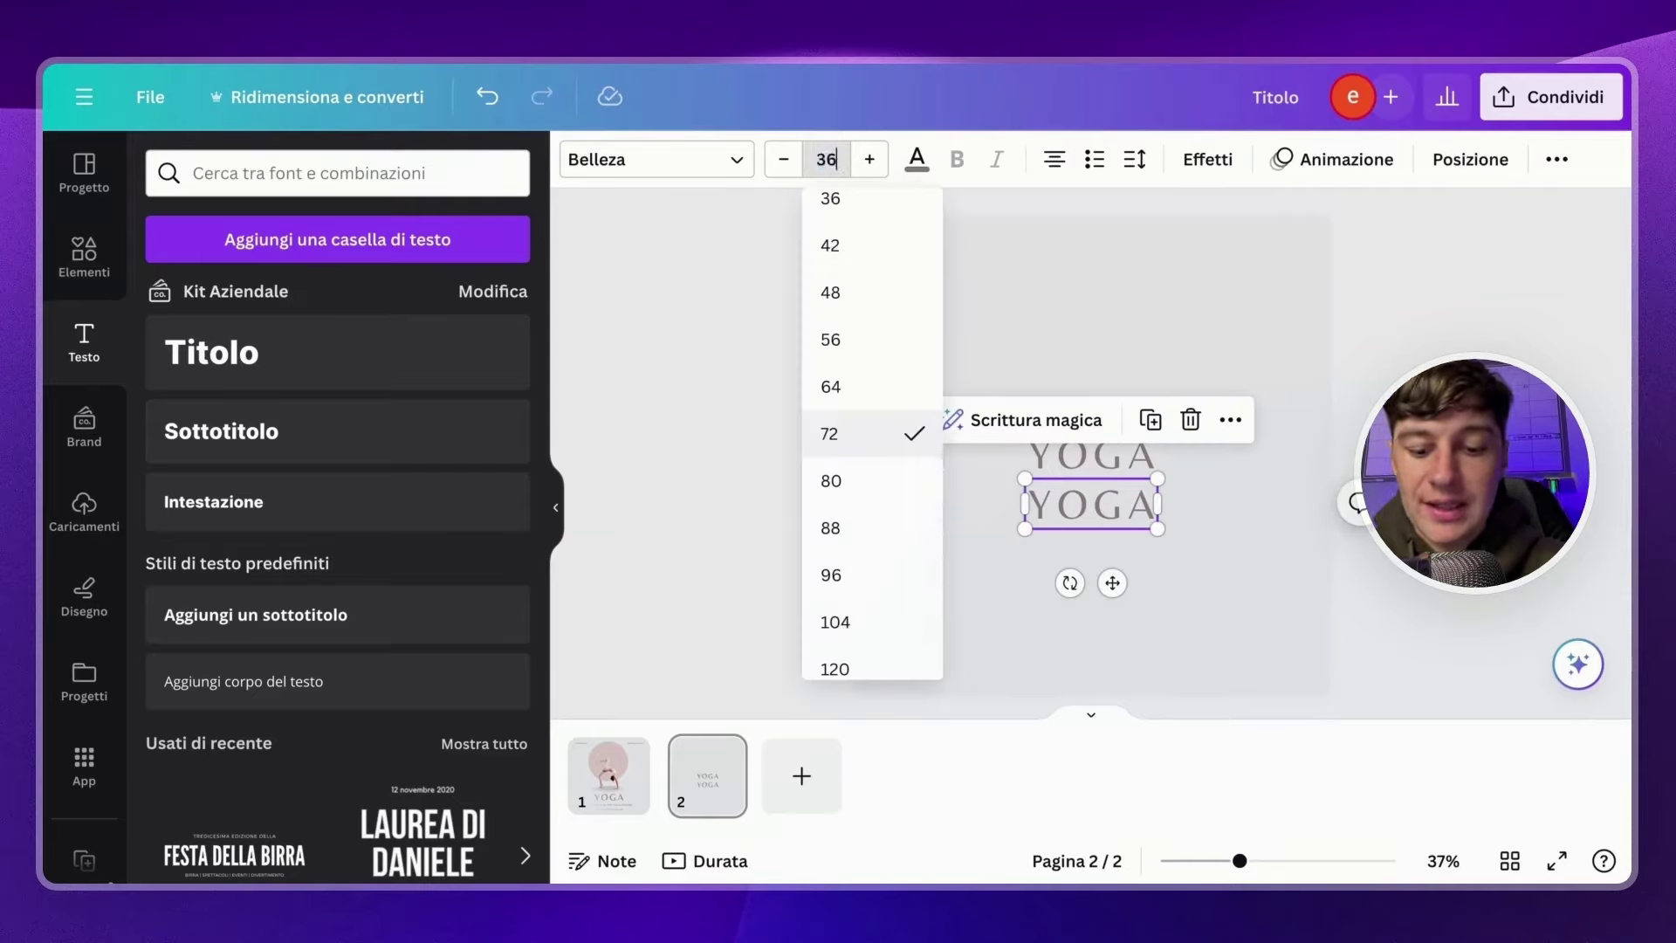
{"action": "type", "text": "6"}
{"action": "key", "text": "Return"}
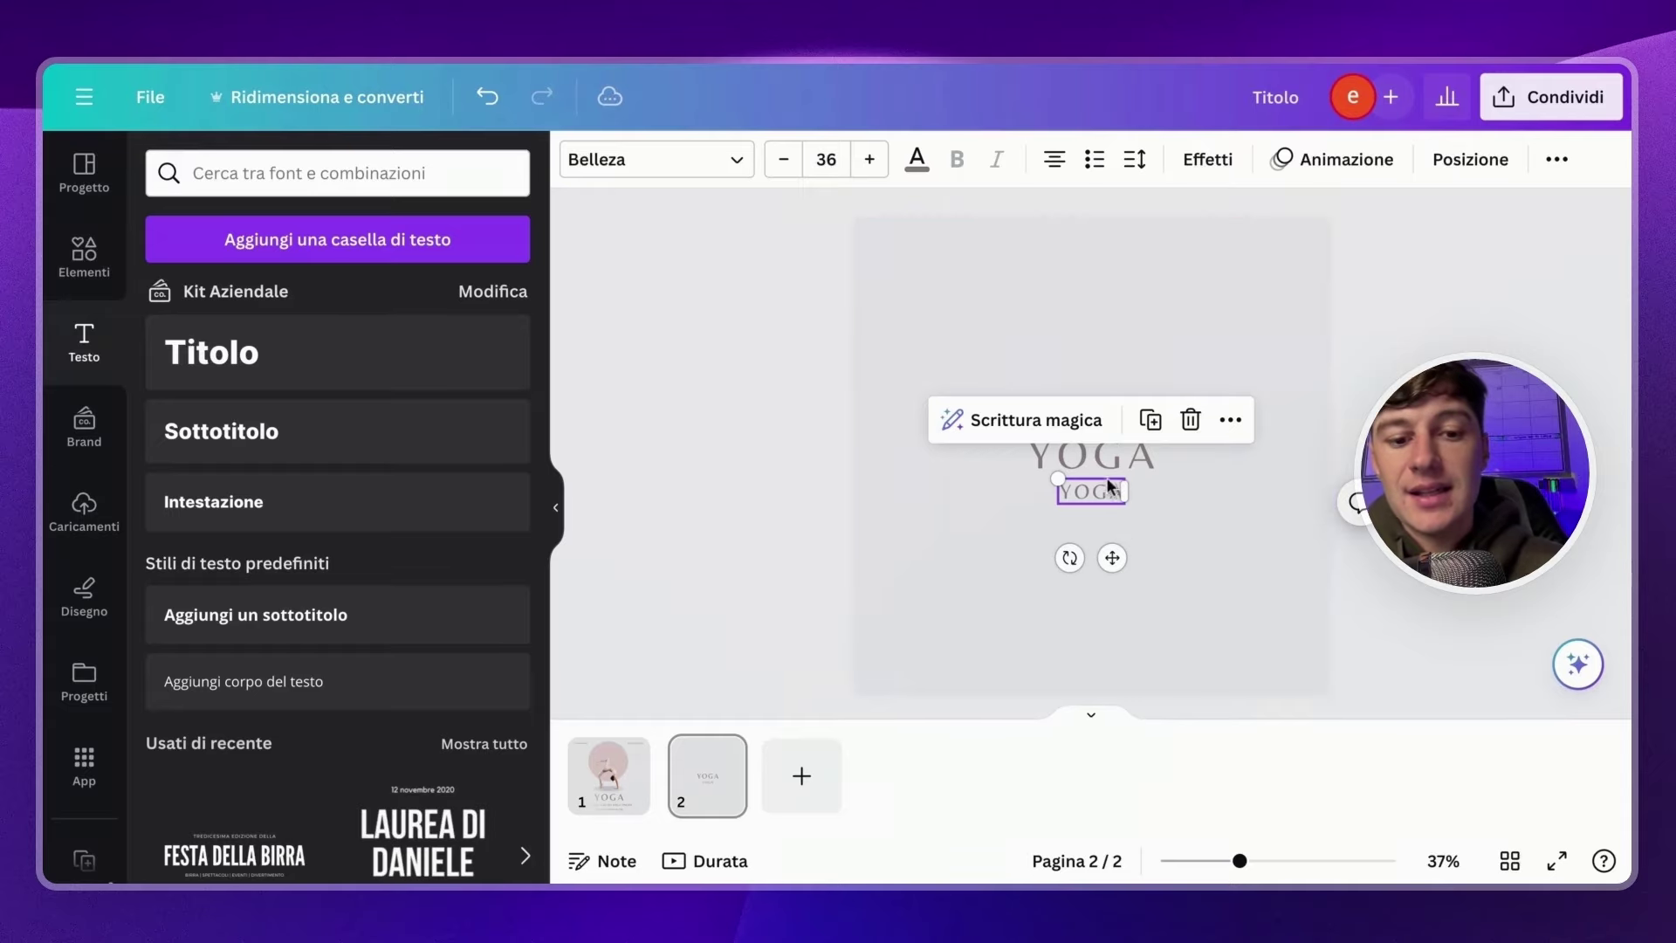
Move the smaller copy slightly lower and change its text to "Venerdì alle 18:30".
{"action": "left_click_drag", "start_coordinate": [1109, 485], "coordinate": [1103, 506]}
{"action": "double_click", "coordinate": [1101, 506]}
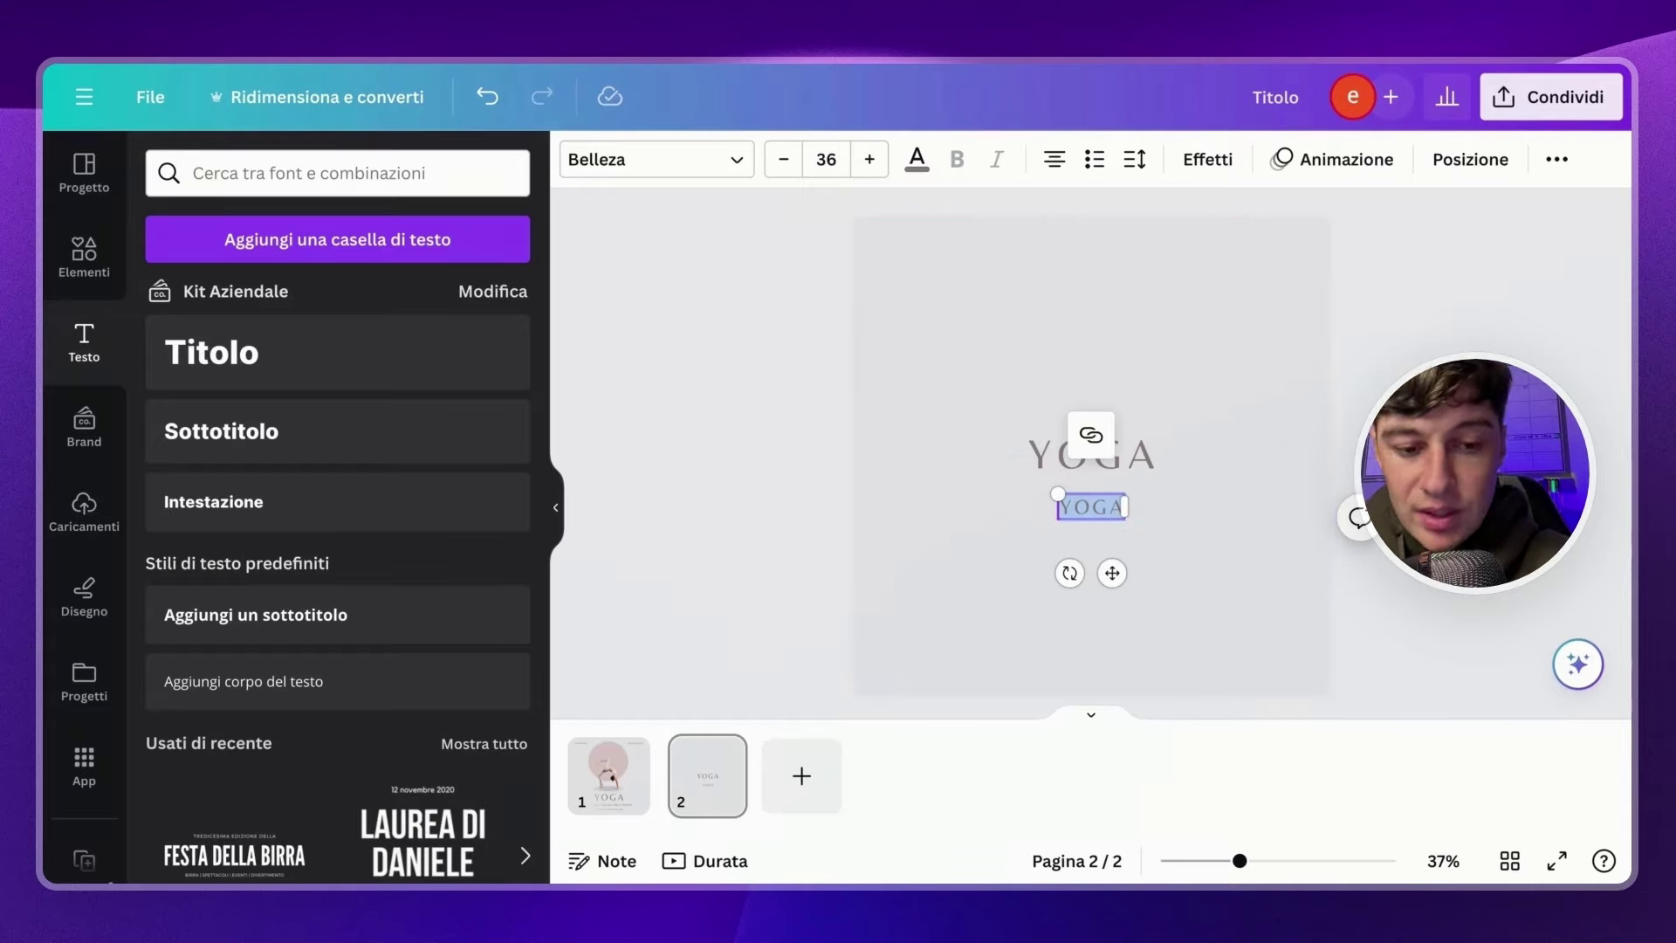
{"action": "type", "text": "Venerd"}
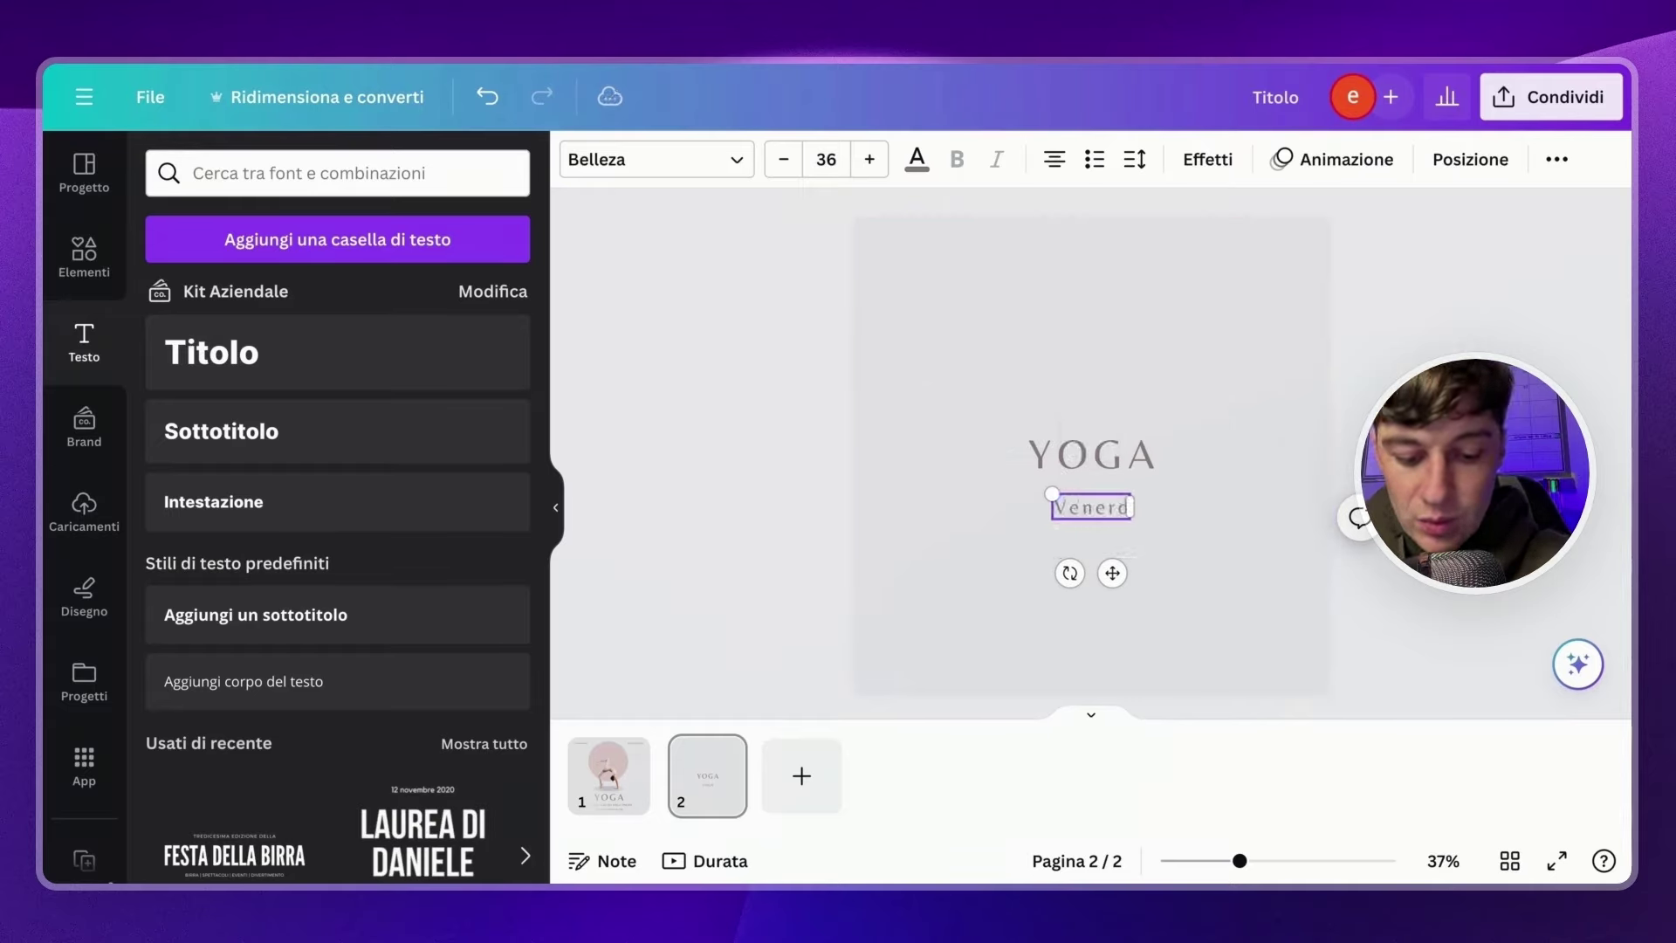
{"action": "type", "text": "ì alle 18"}
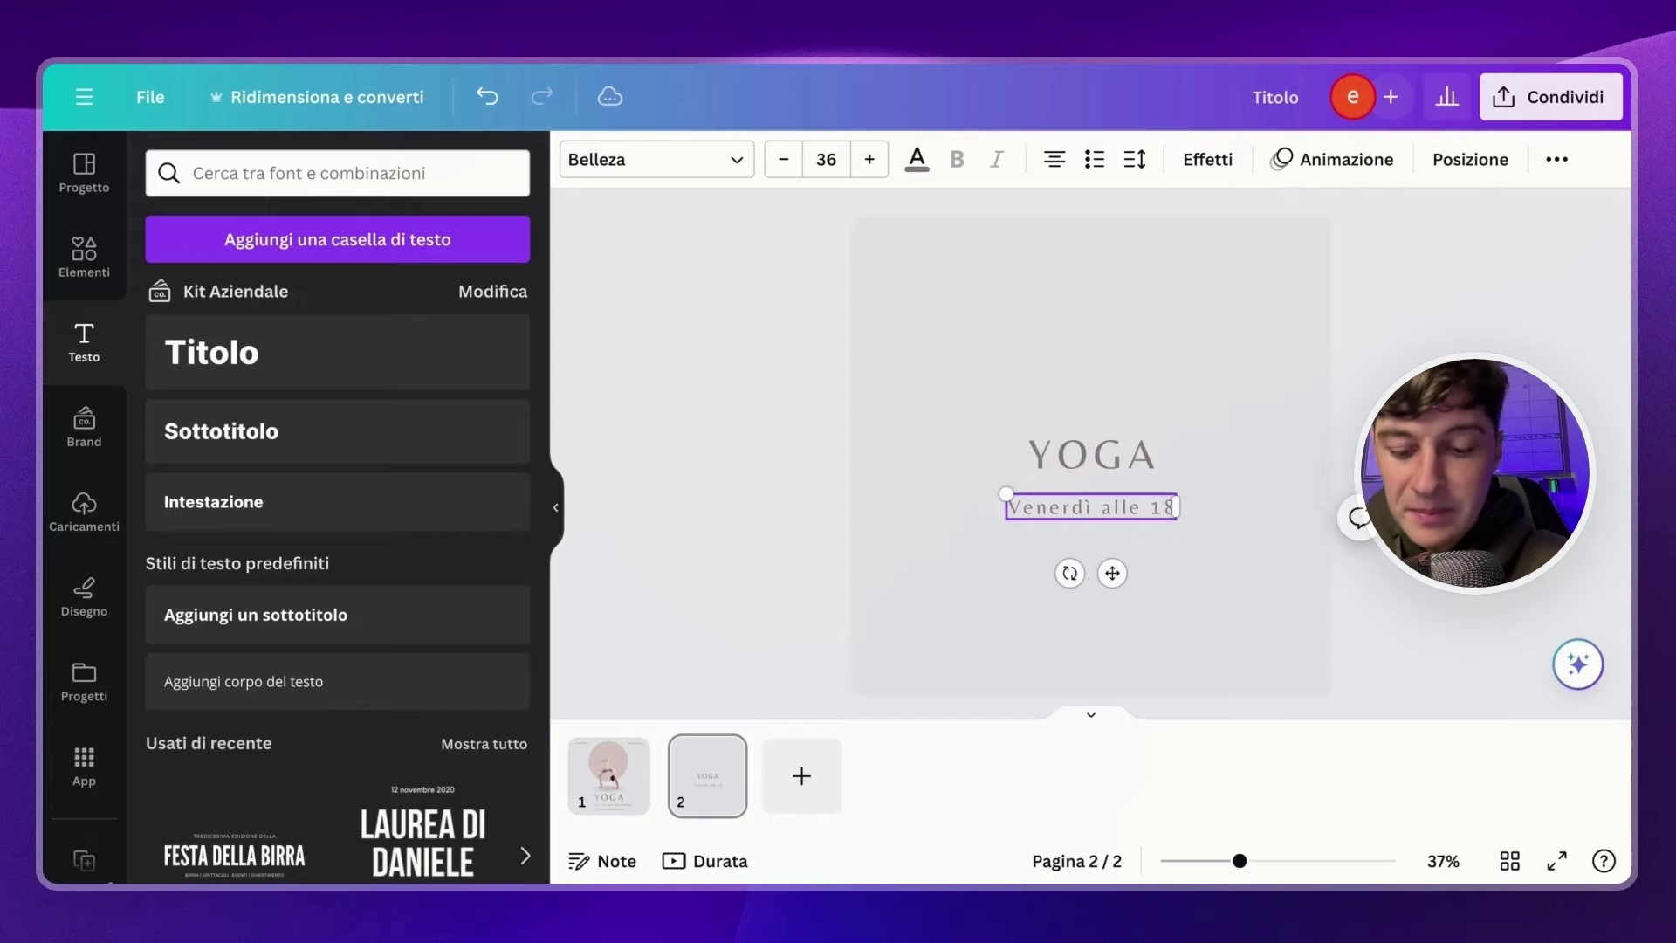
{"action": "type", "text": ":30"}
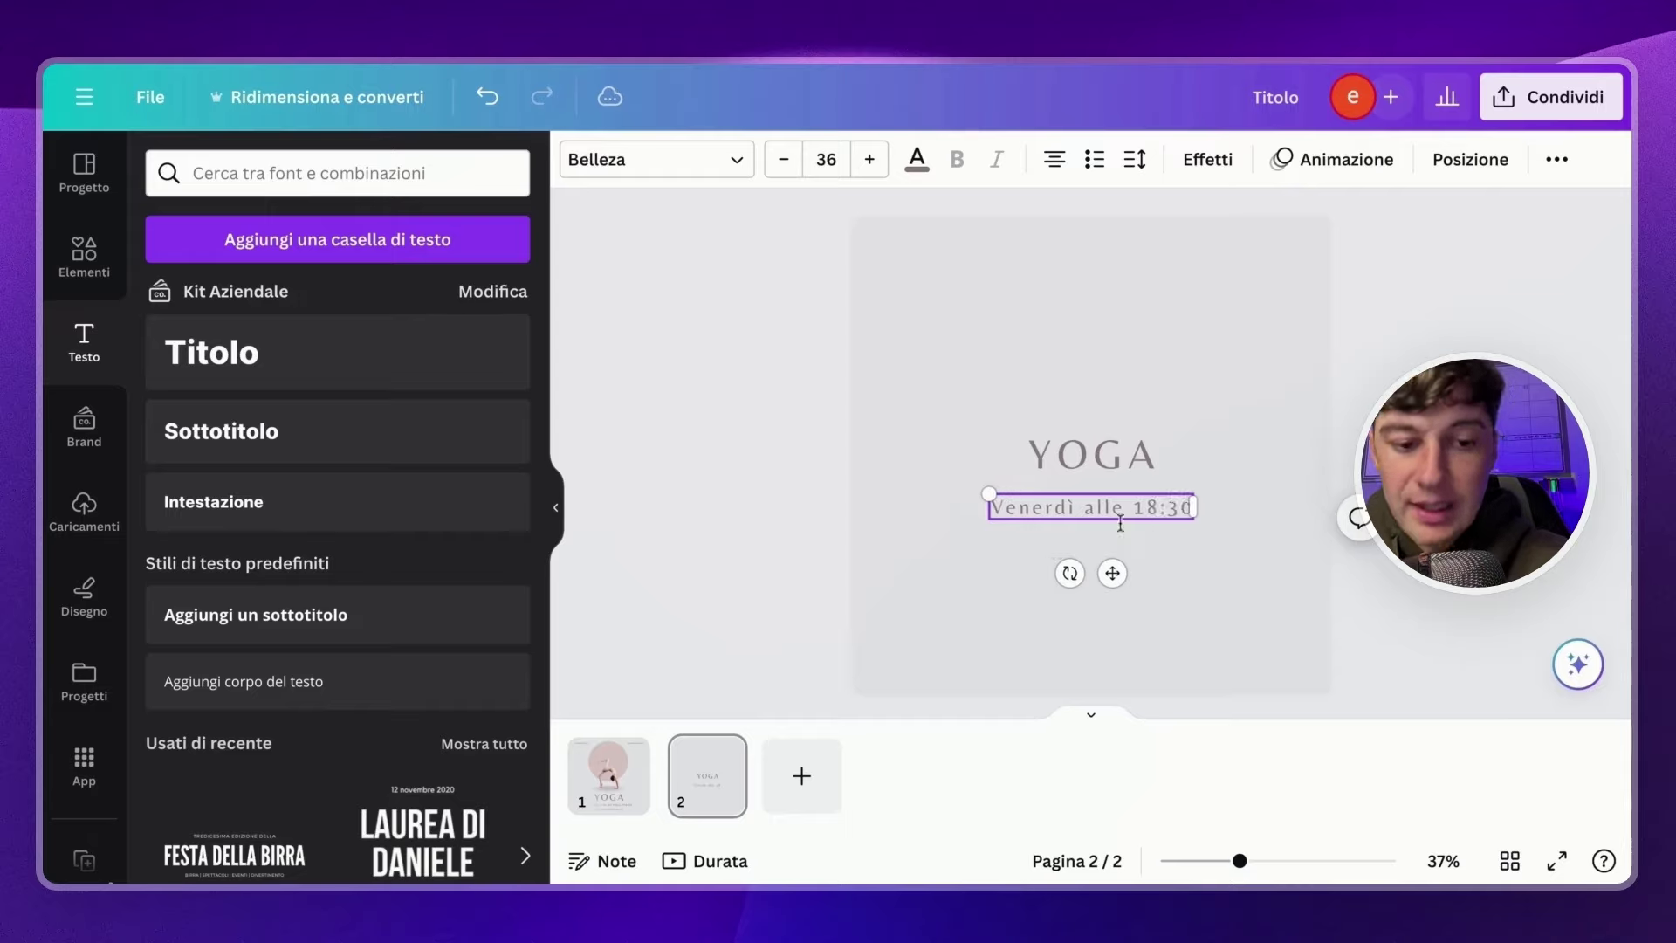
{"action": "left_click", "coordinate": [1120, 522]}
Add a circle shape above the YOGA heading and fill it with the dusty pink from the document colours.
{"action": "left_click", "coordinate": [84, 253]}
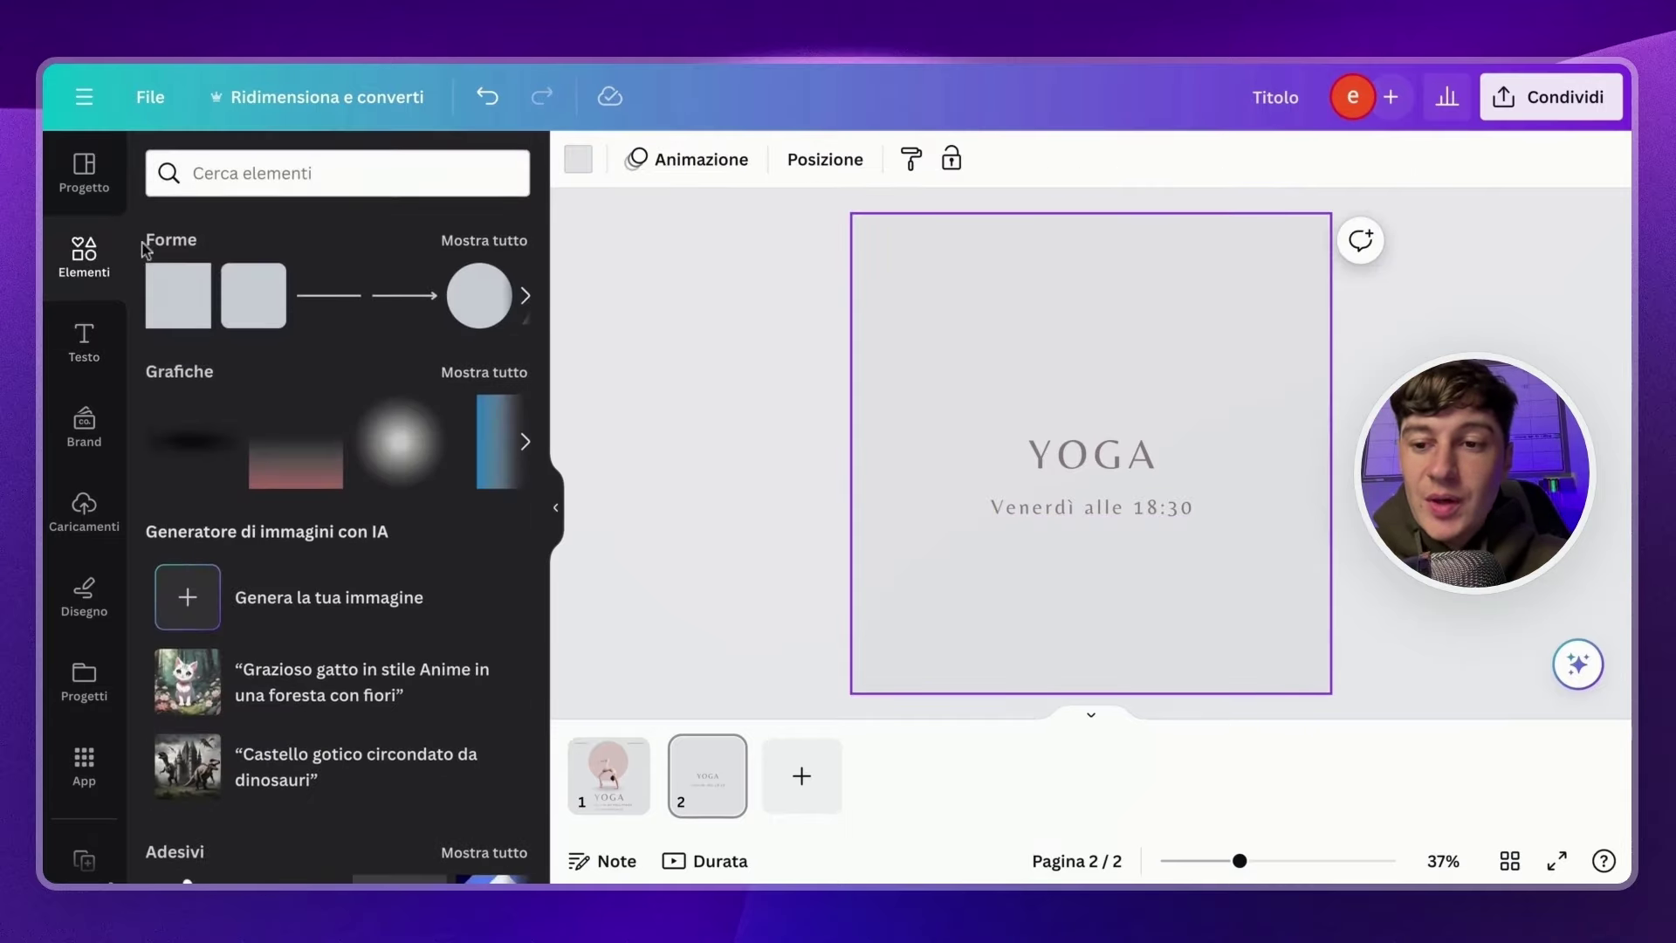
{"action": "left_click", "coordinate": [468, 312]}
{"action": "left_click_drag", "start_coordinate": [1090, 436], "coordinate": [1089, 342]}
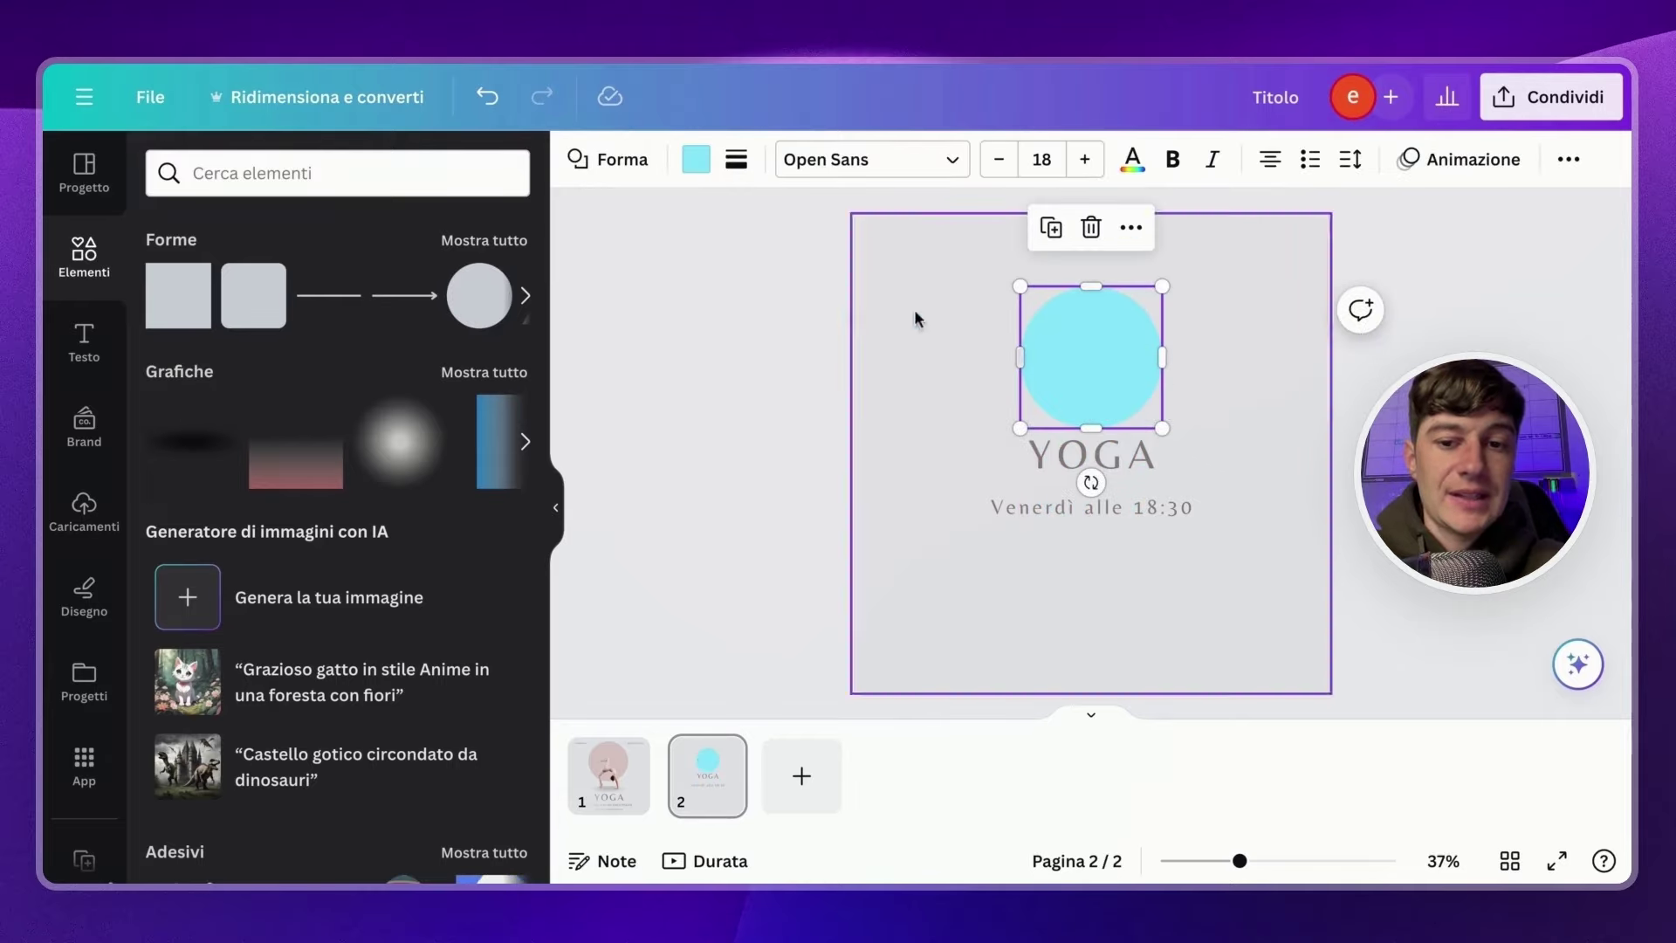
{"action": "left_click", "coordinate": [697, 174]}
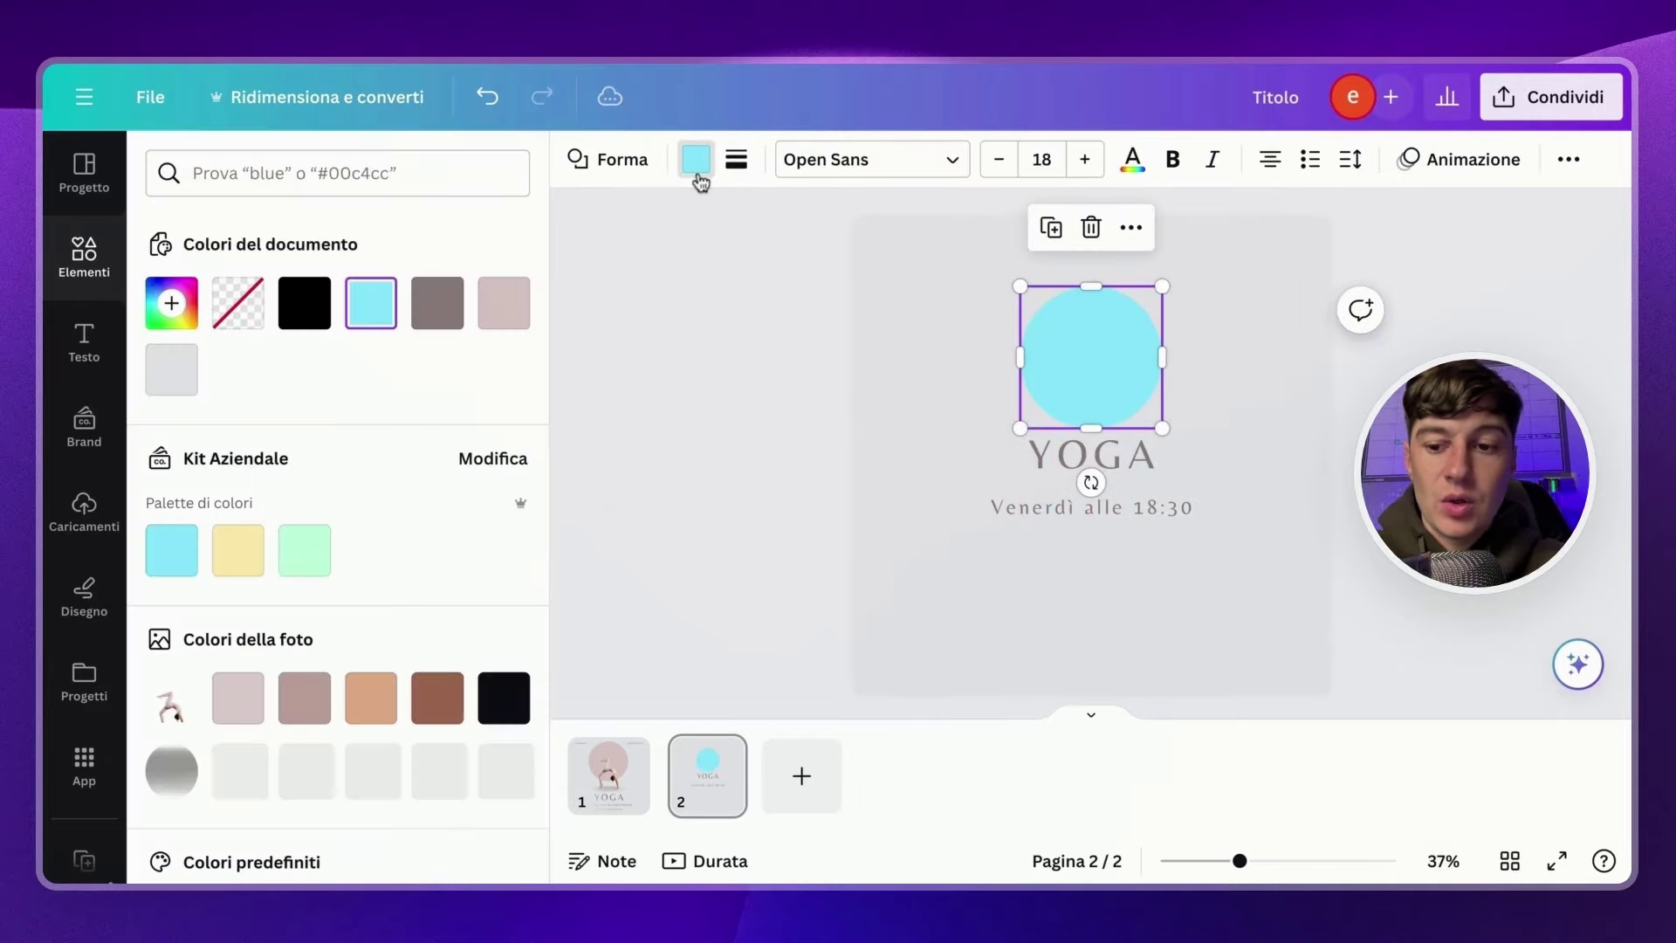
{"action": "left_click", "coordinate": [504, 305]}
Move both text lines to the lower part of the page, then enlarge the pink circle and centre it above them.
{"action": "left_click", "coordinate": [1086, 478]}
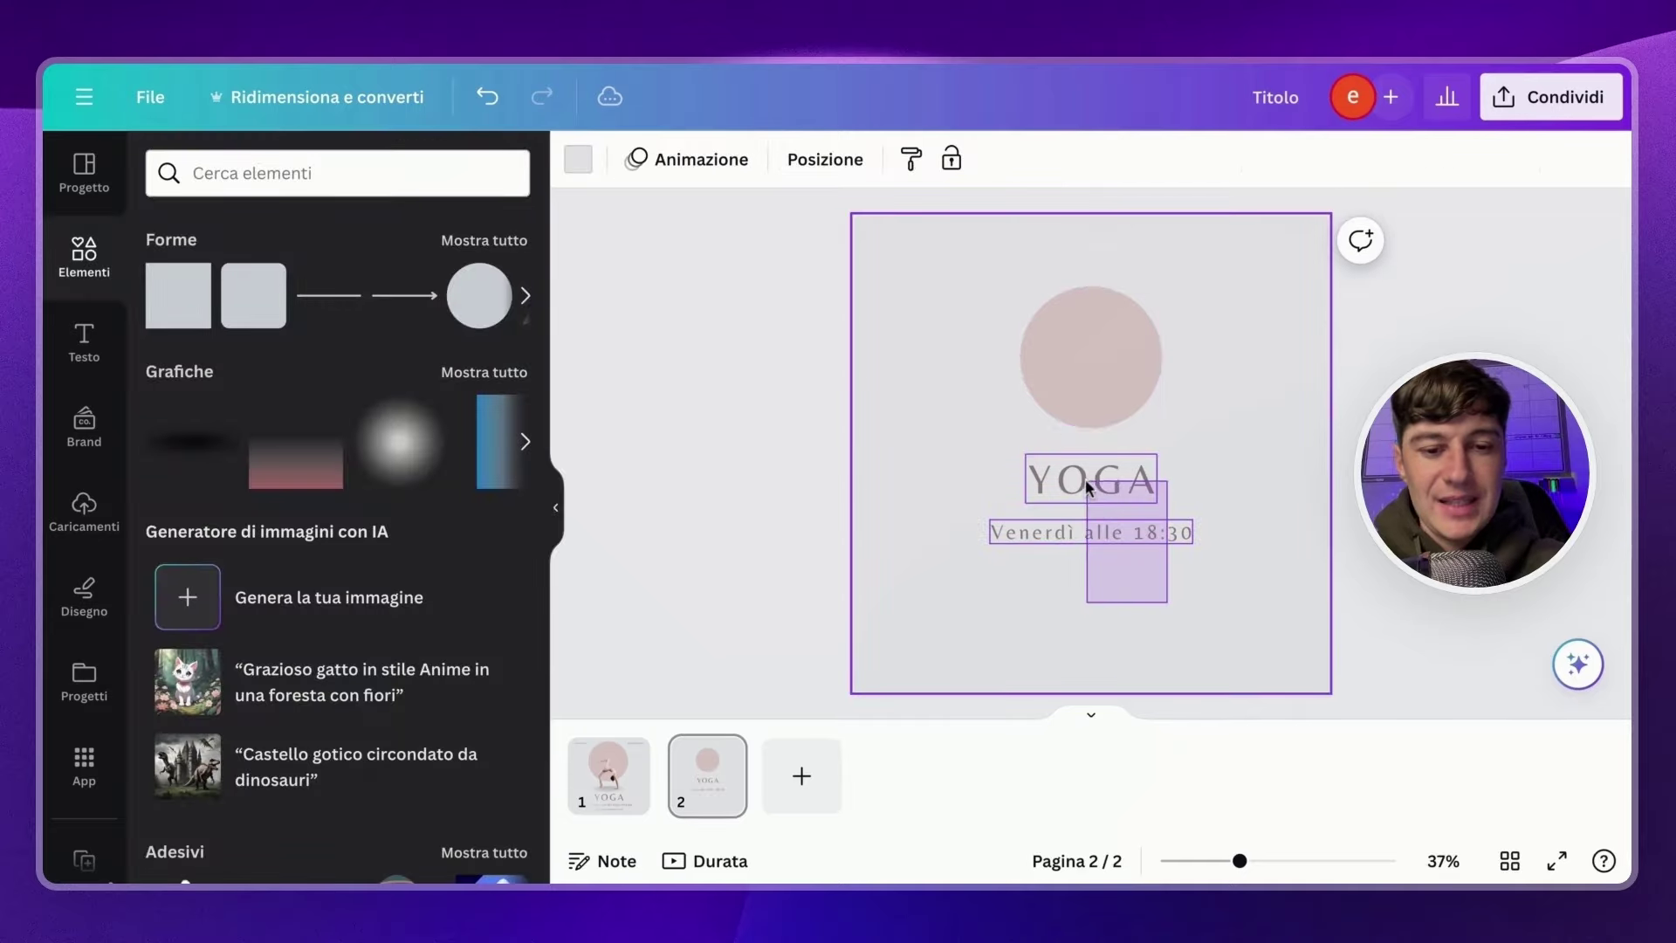
{"action": "left_click_drag", "start_coordinate": [1082, 483], "coordinate": [1078, 578]}
{"action": "left_click", "coordinate": [1154, 426]}
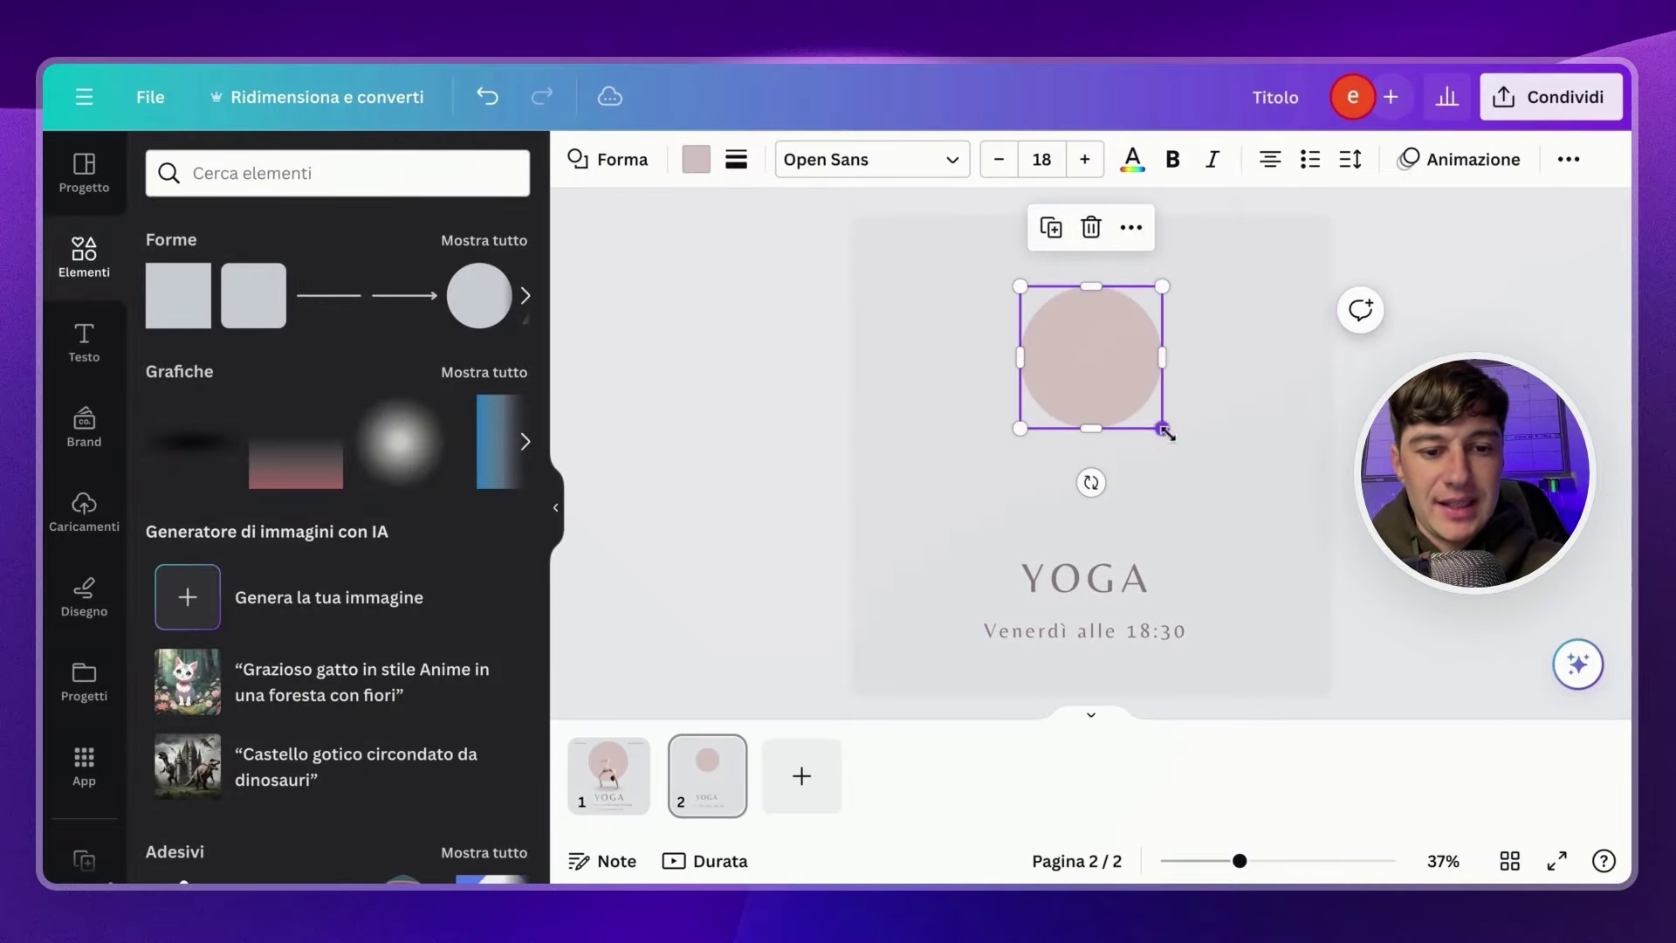
{"action": "left_click_drag", "start_coordinate": [1166, 431], "coordinate": [1251, 502]}
{"action": "left_click_drag", "start_coordinate": [1182, 442], "coordinate": [1135, 436]}
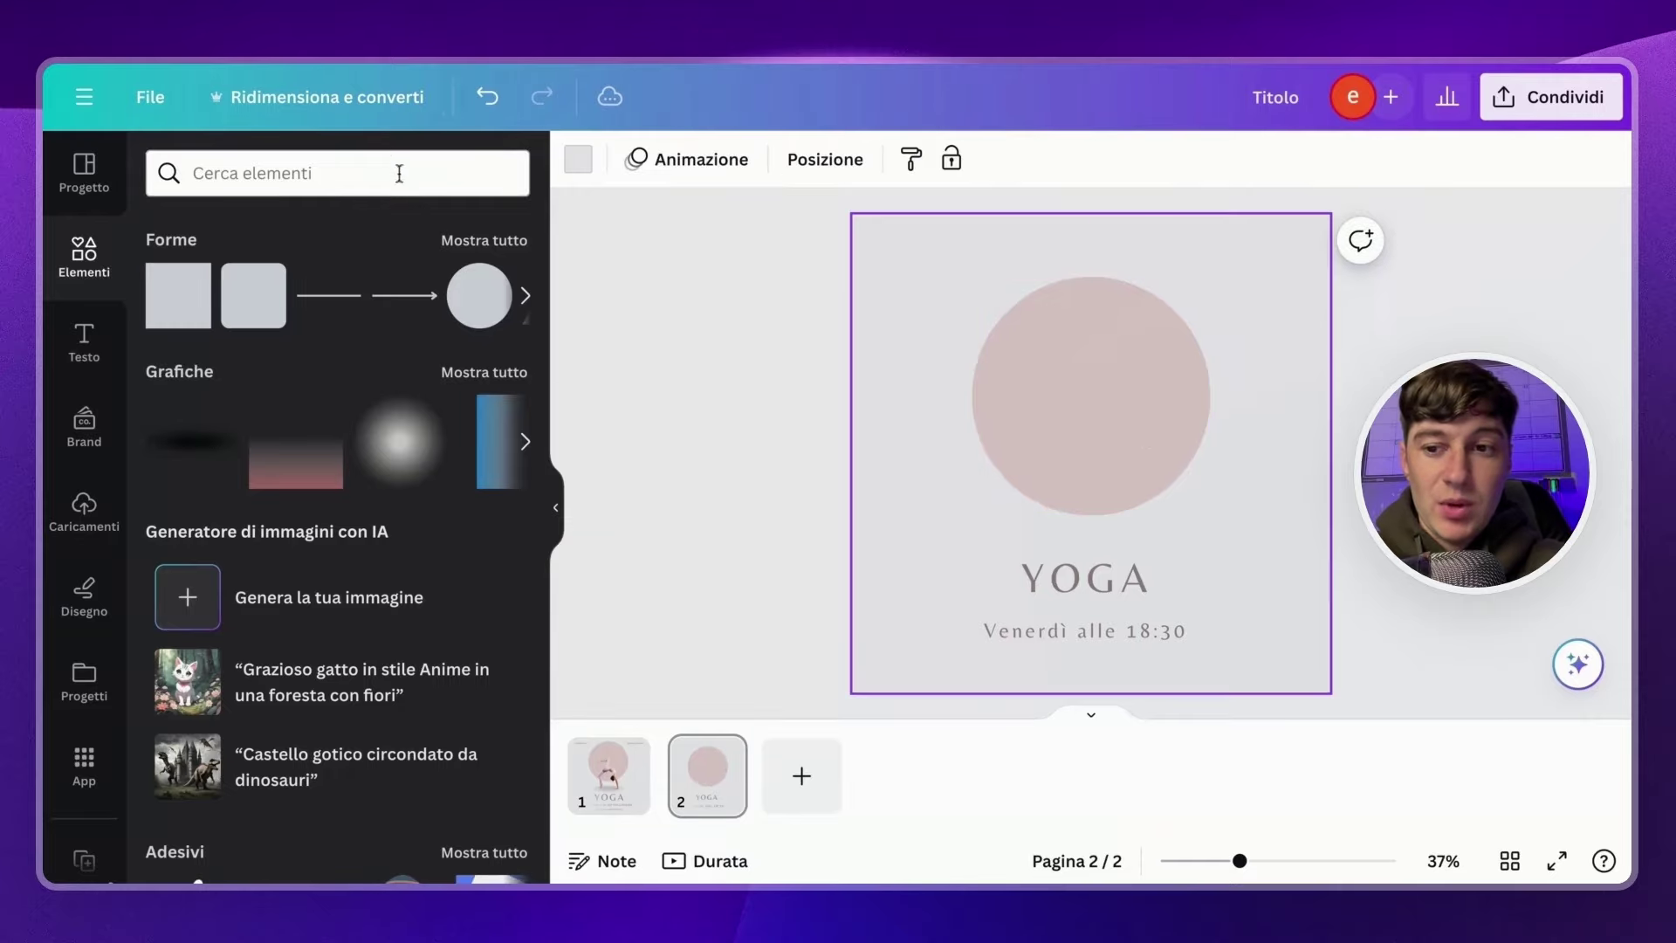
Search the elements for "yoga" and add the graphic of the seated woman in red stretching sideways to the page.
{"action": "left_click", "coordinate": [397, 173]}
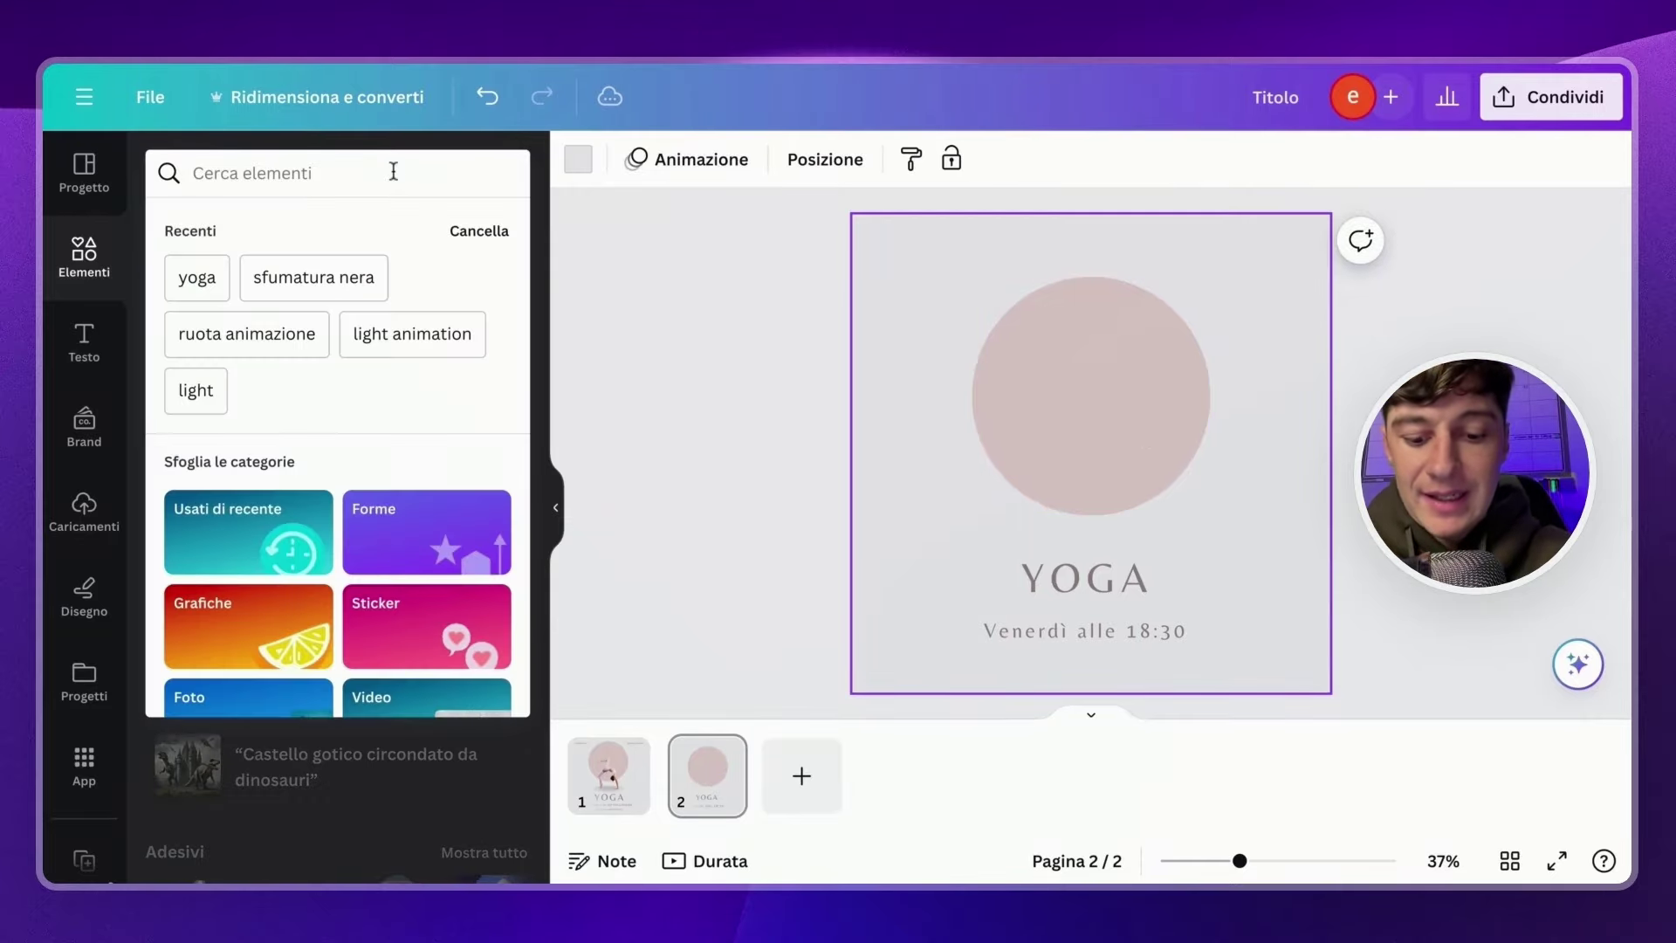
{"action": "type", "text": "yoga"}
{"action": "key", "text": "Return"}
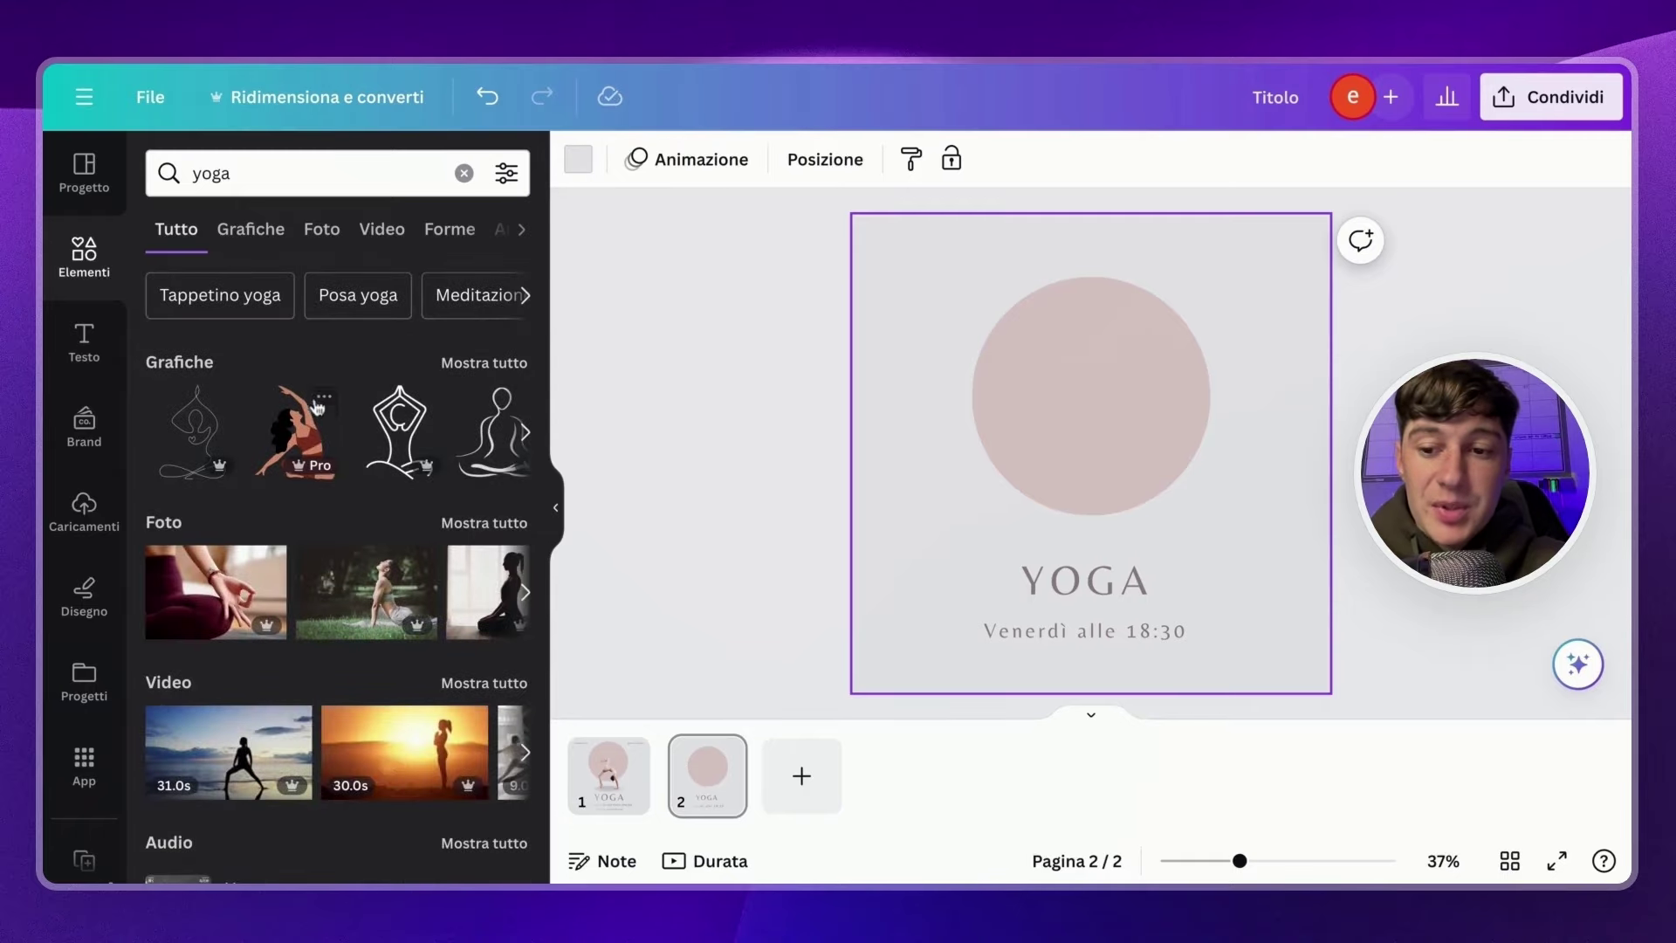
{"action": "left_click", "coordinate": [300, 436]}
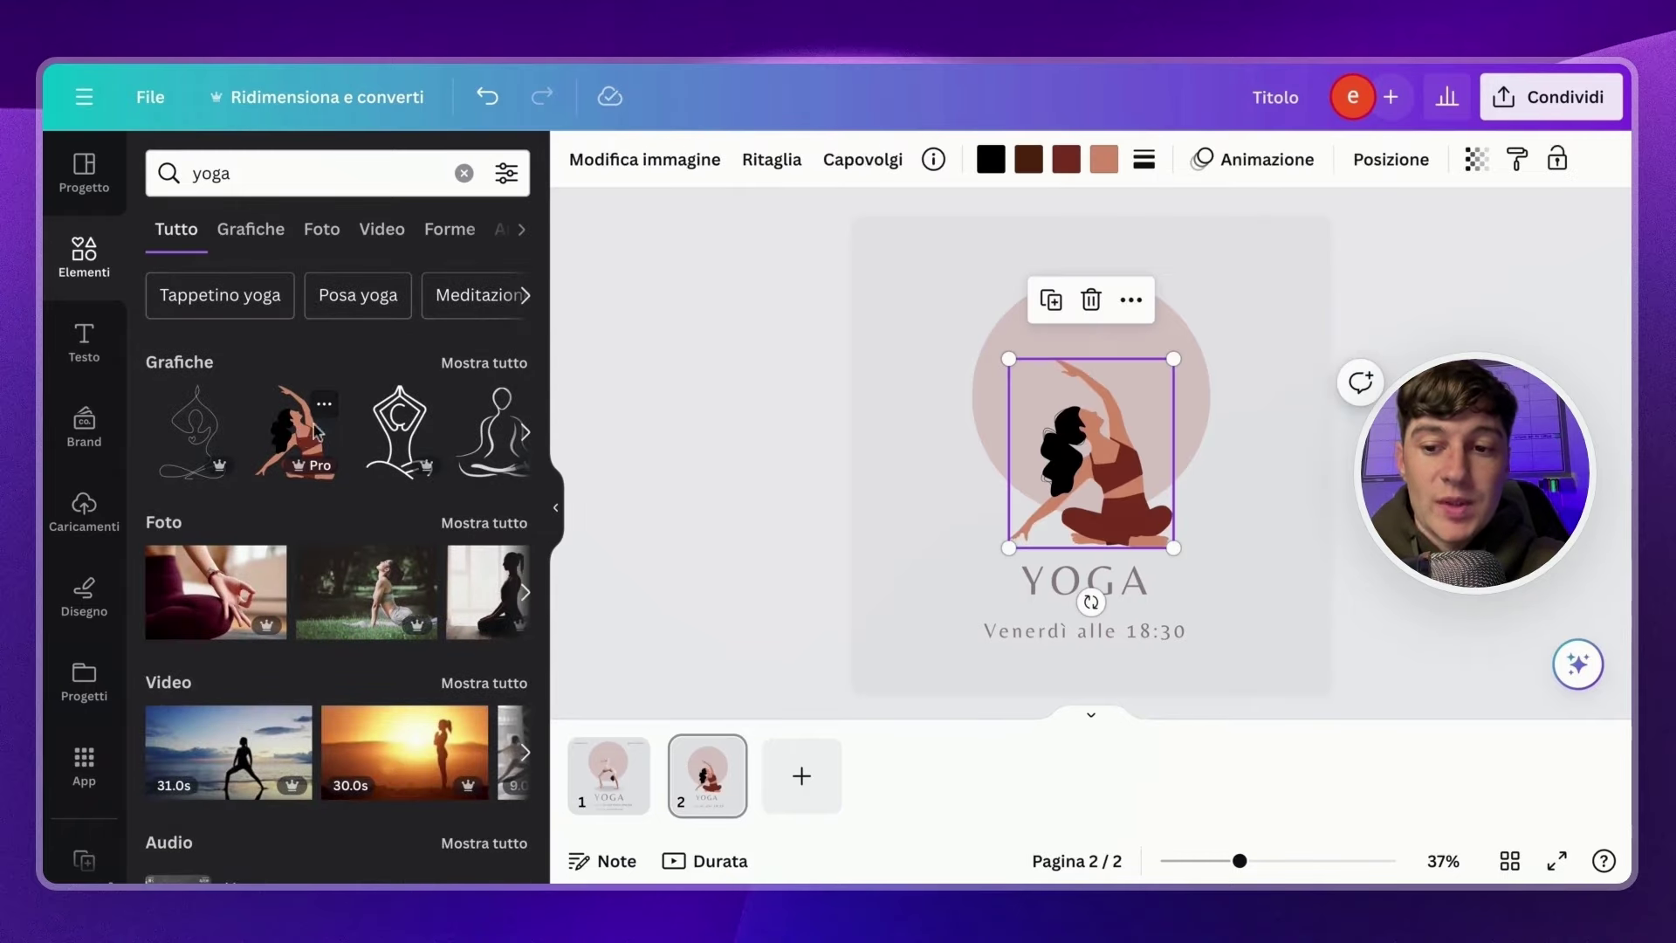
Replace the illustrated woman with the photo of a woman in a yoga lunge beside a lake from the photo results.
{"action": "left_click_drag", "start_coordinate": [1078, 456], "coordinate": [1104, 459]}
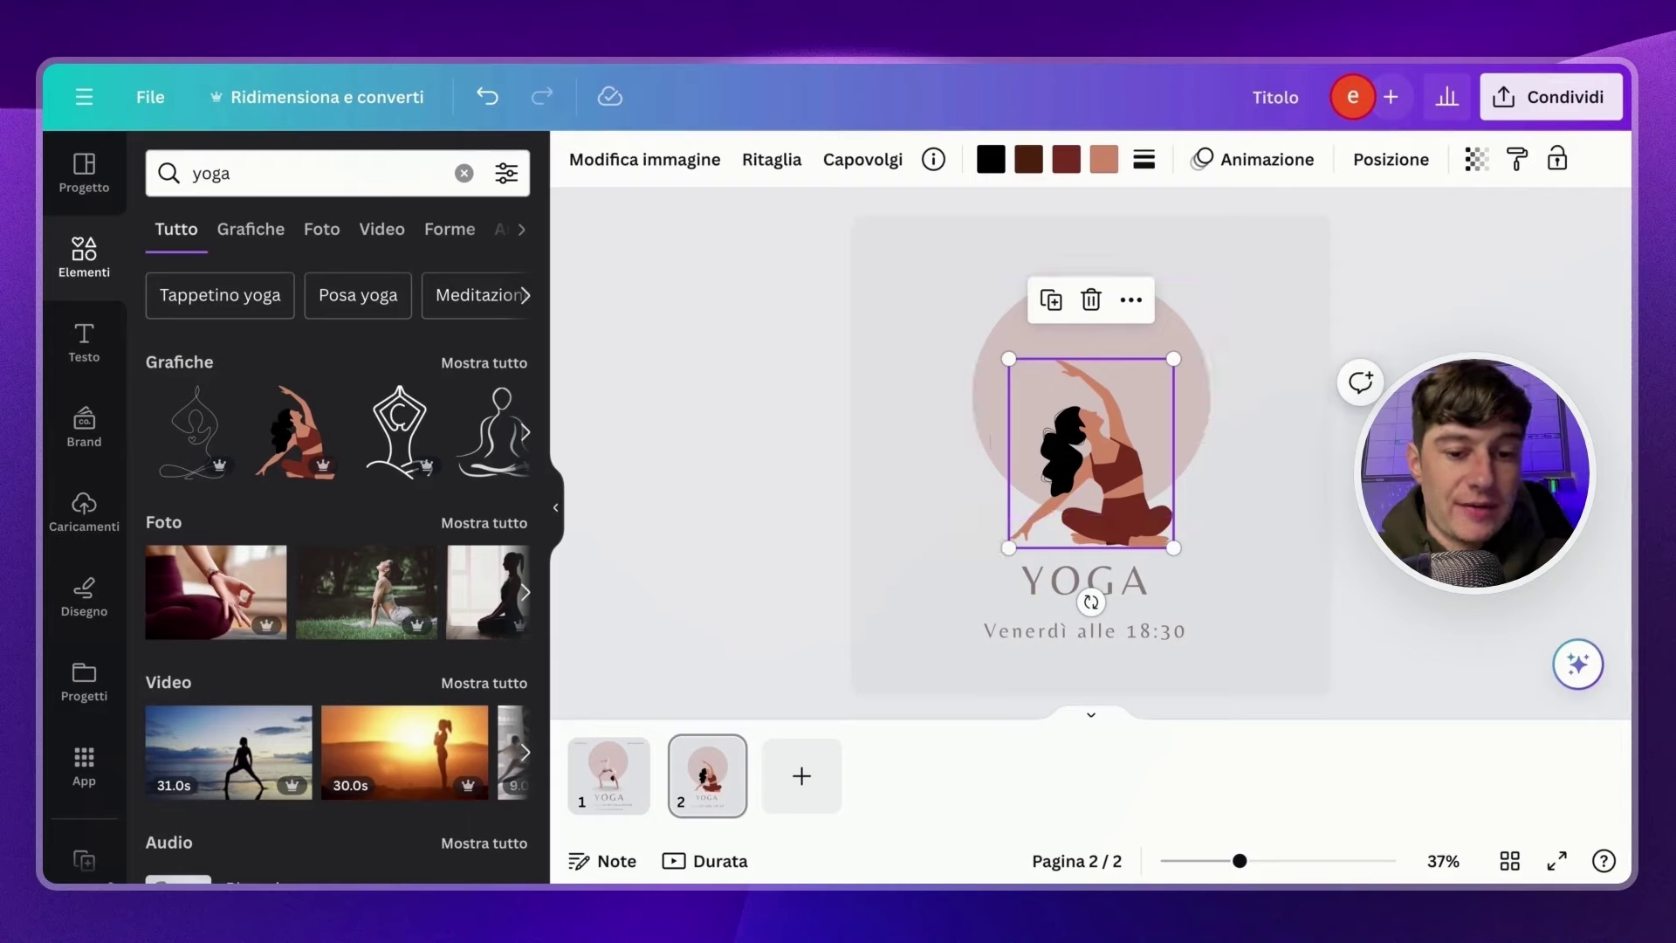
{"action": "left_click", "coordinate": [320, 236]}
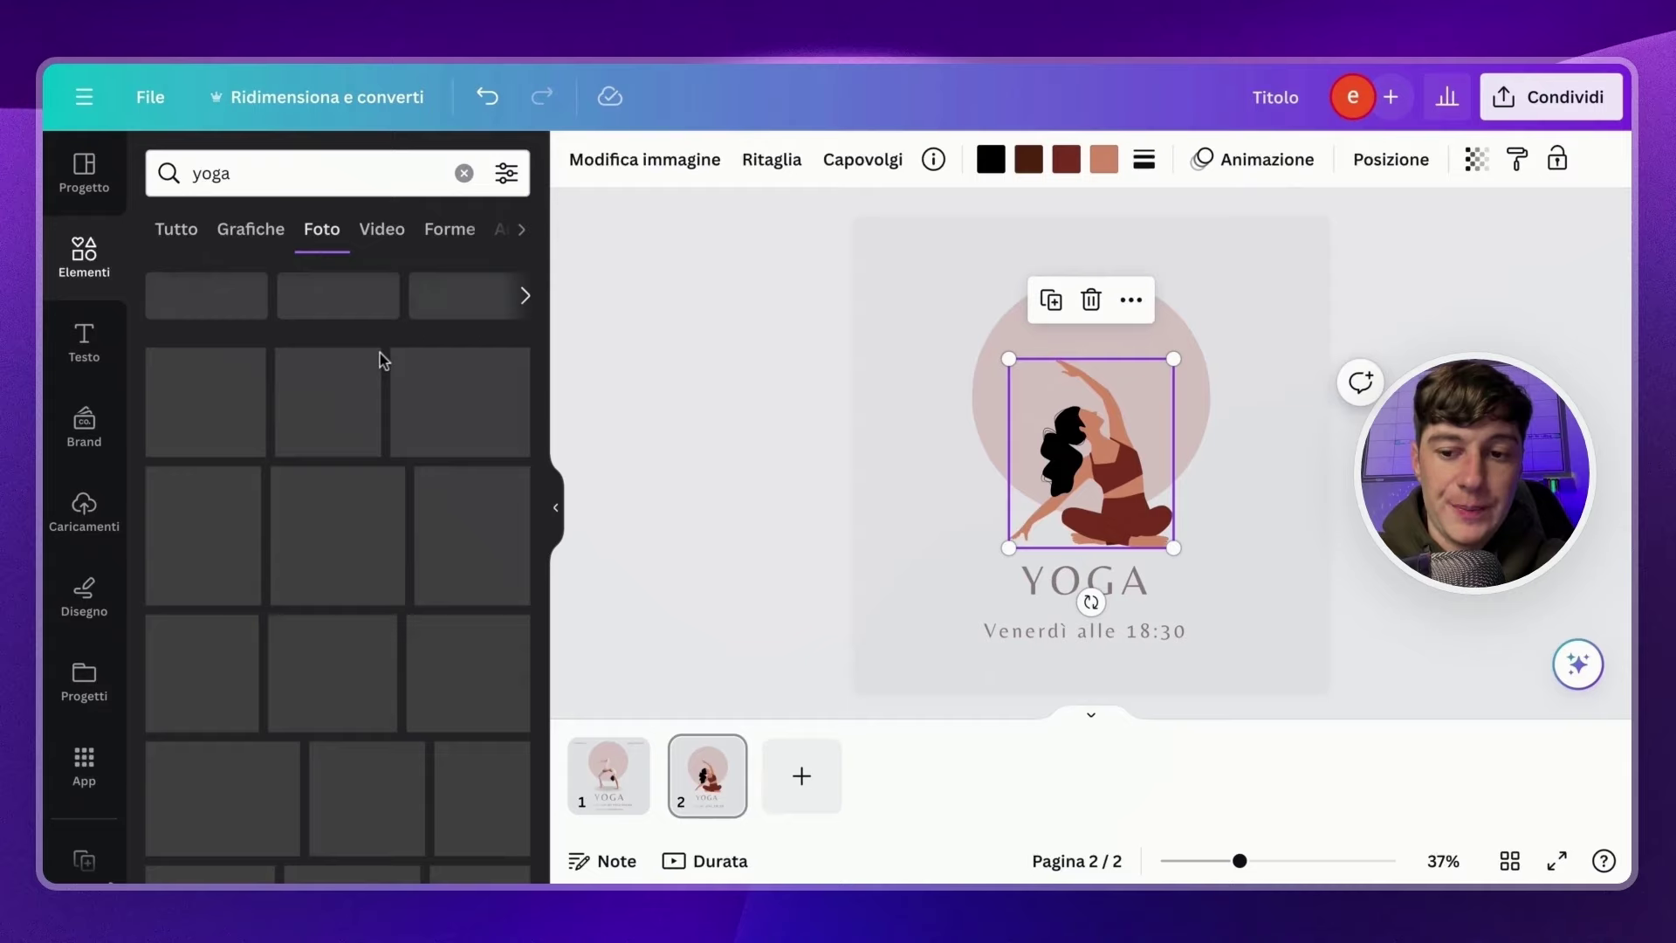
{"action": "left_click_drag", "start_coordinate": [235, 533], "coordinate": [998, 393]}
{"action": "left_click", "coordinate": [1090, 489]}
{"action": "key", "text": "Delete"}
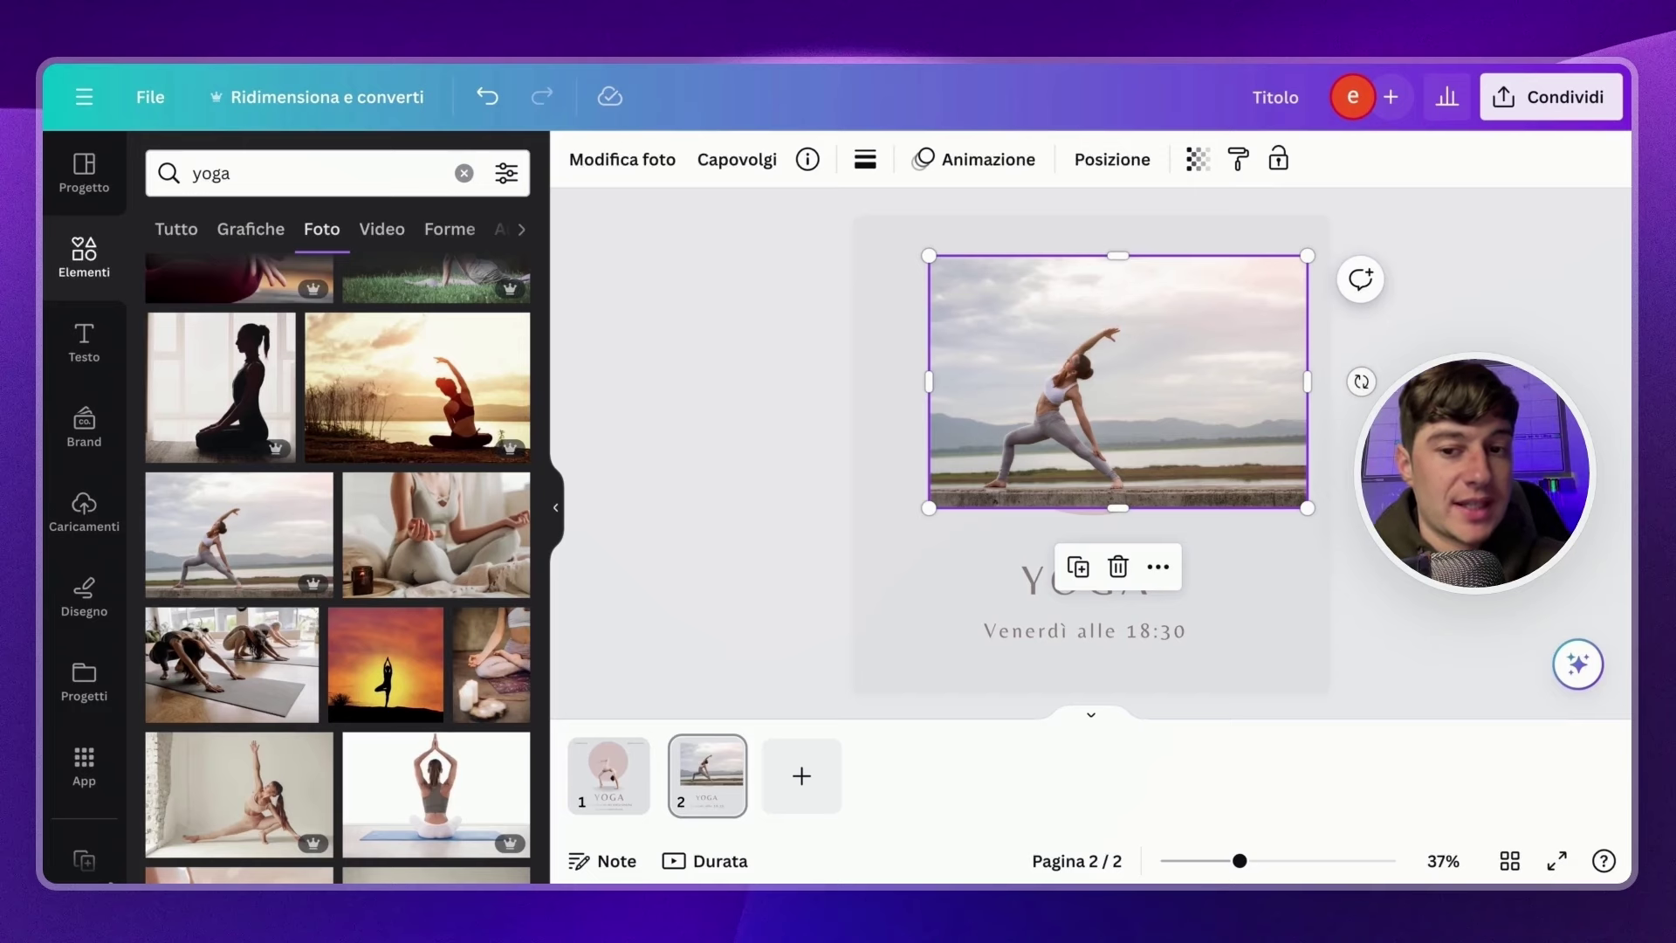
Remove the background of the yoga photo, enlarge the cut-out woman and centre her over the pink circle.
{"action": "left_click", "coordinate": [617, 164]}
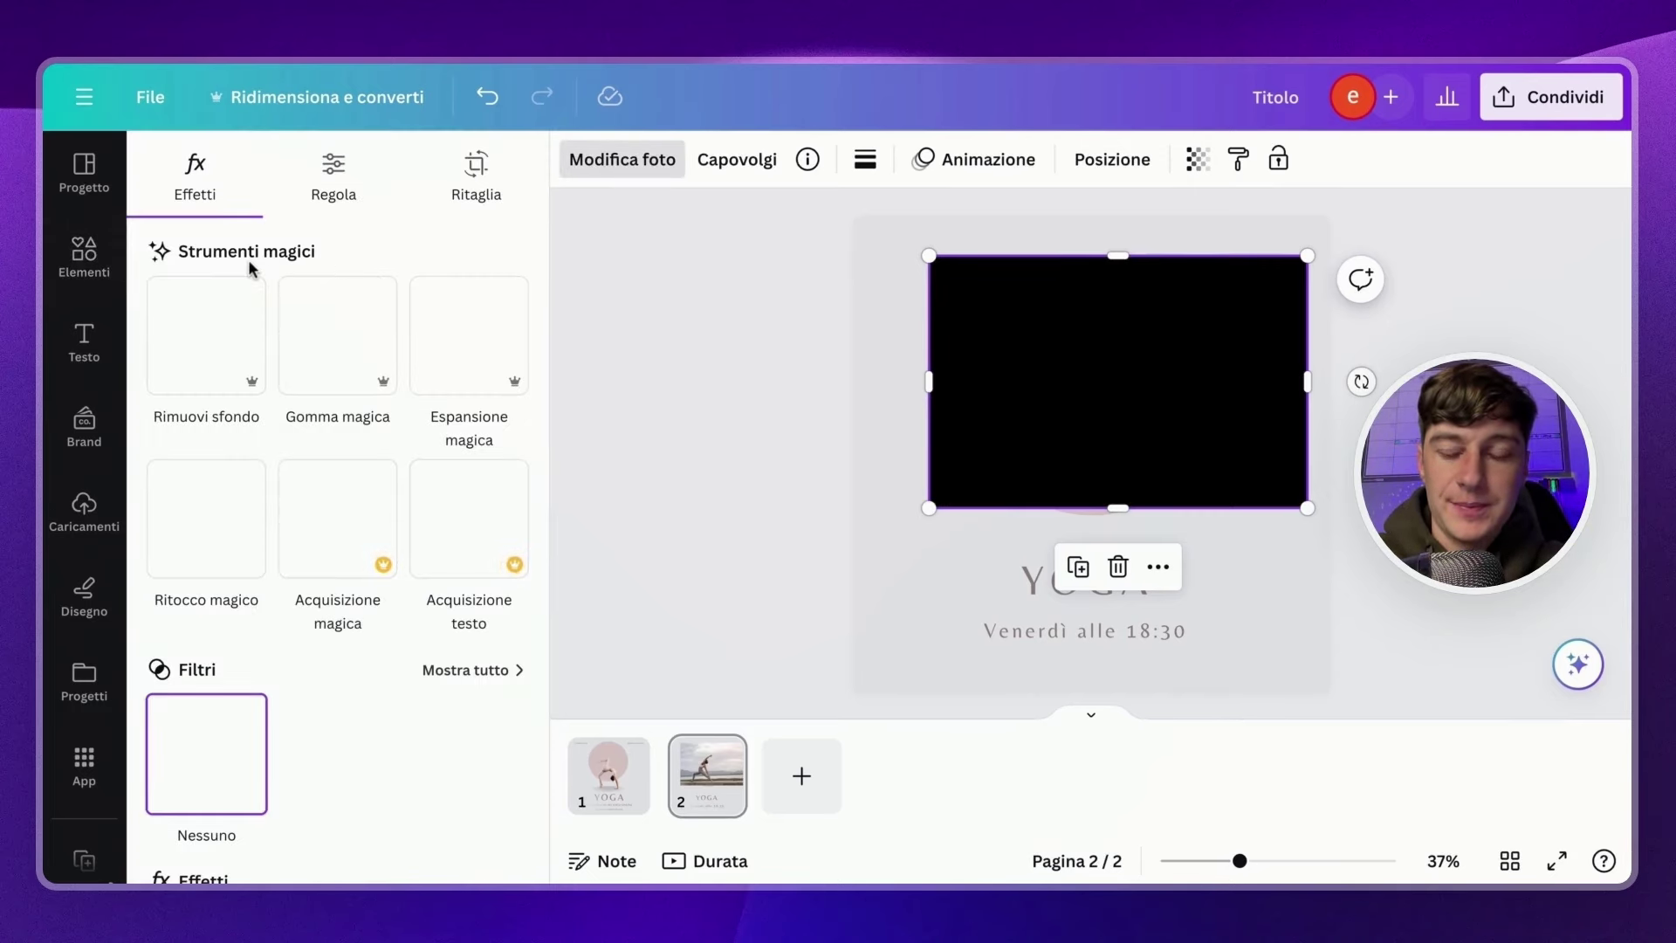
{"action": "left_click", "coordinate": [204, 352]}
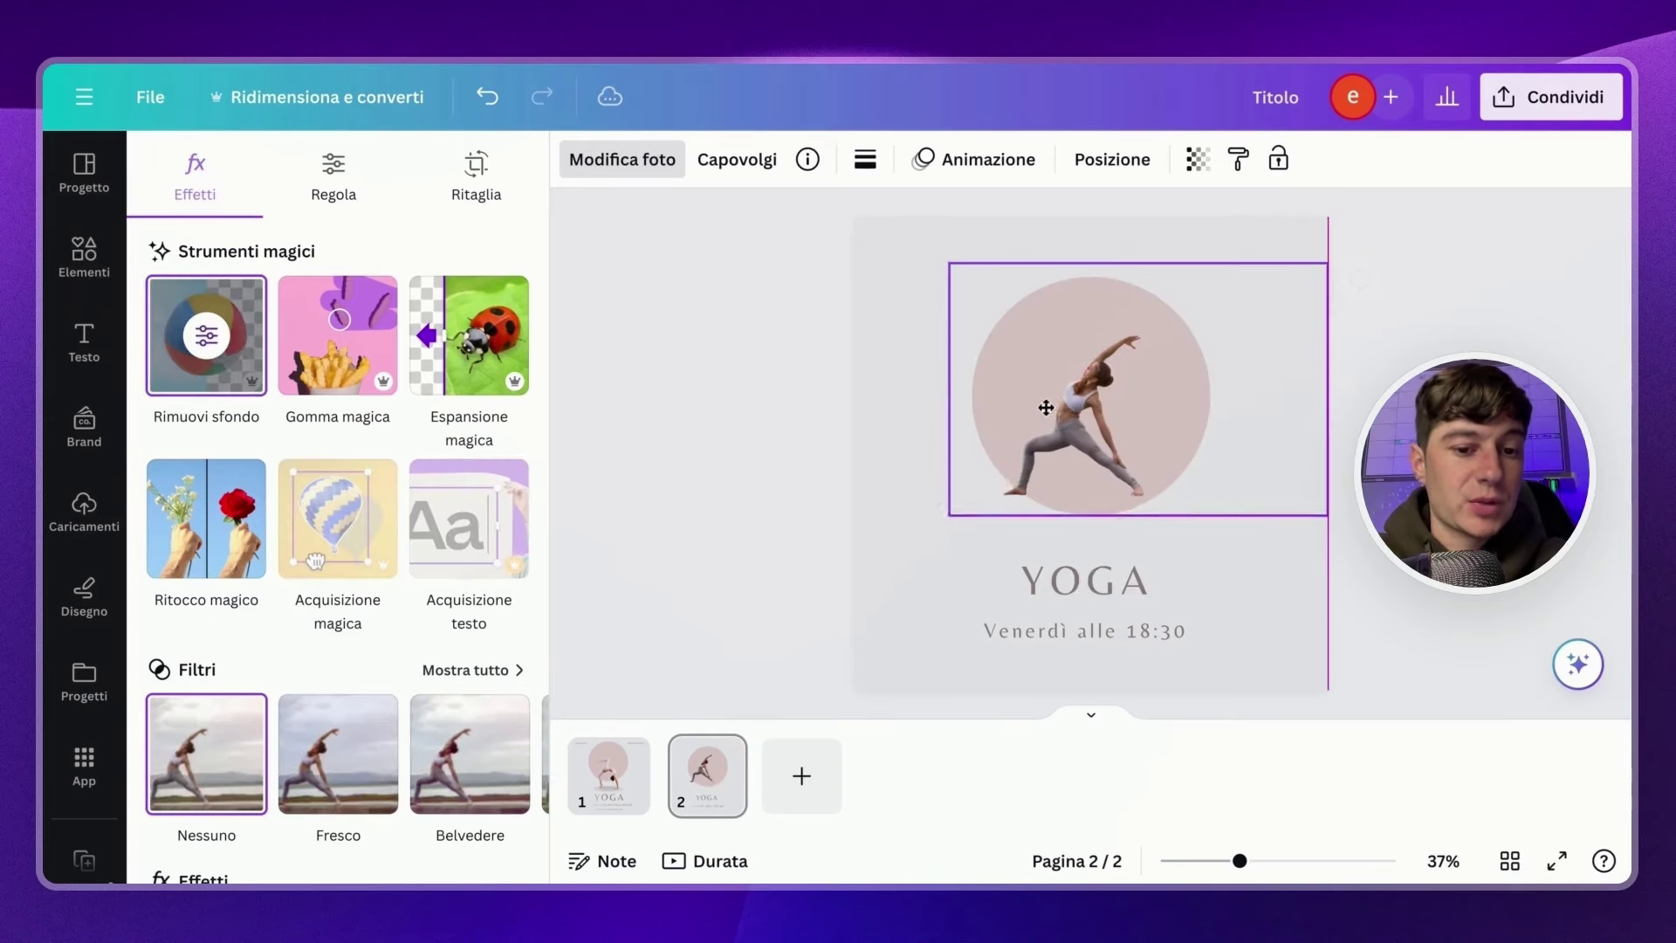
{"action": "left_click_drag", "start_coordinate": [1320, 262], "coordinate": [1414, 194]}
{"action": "left_click_drag", "start_coordinate": [1150, 313], "coordinate": [1138, 359]}
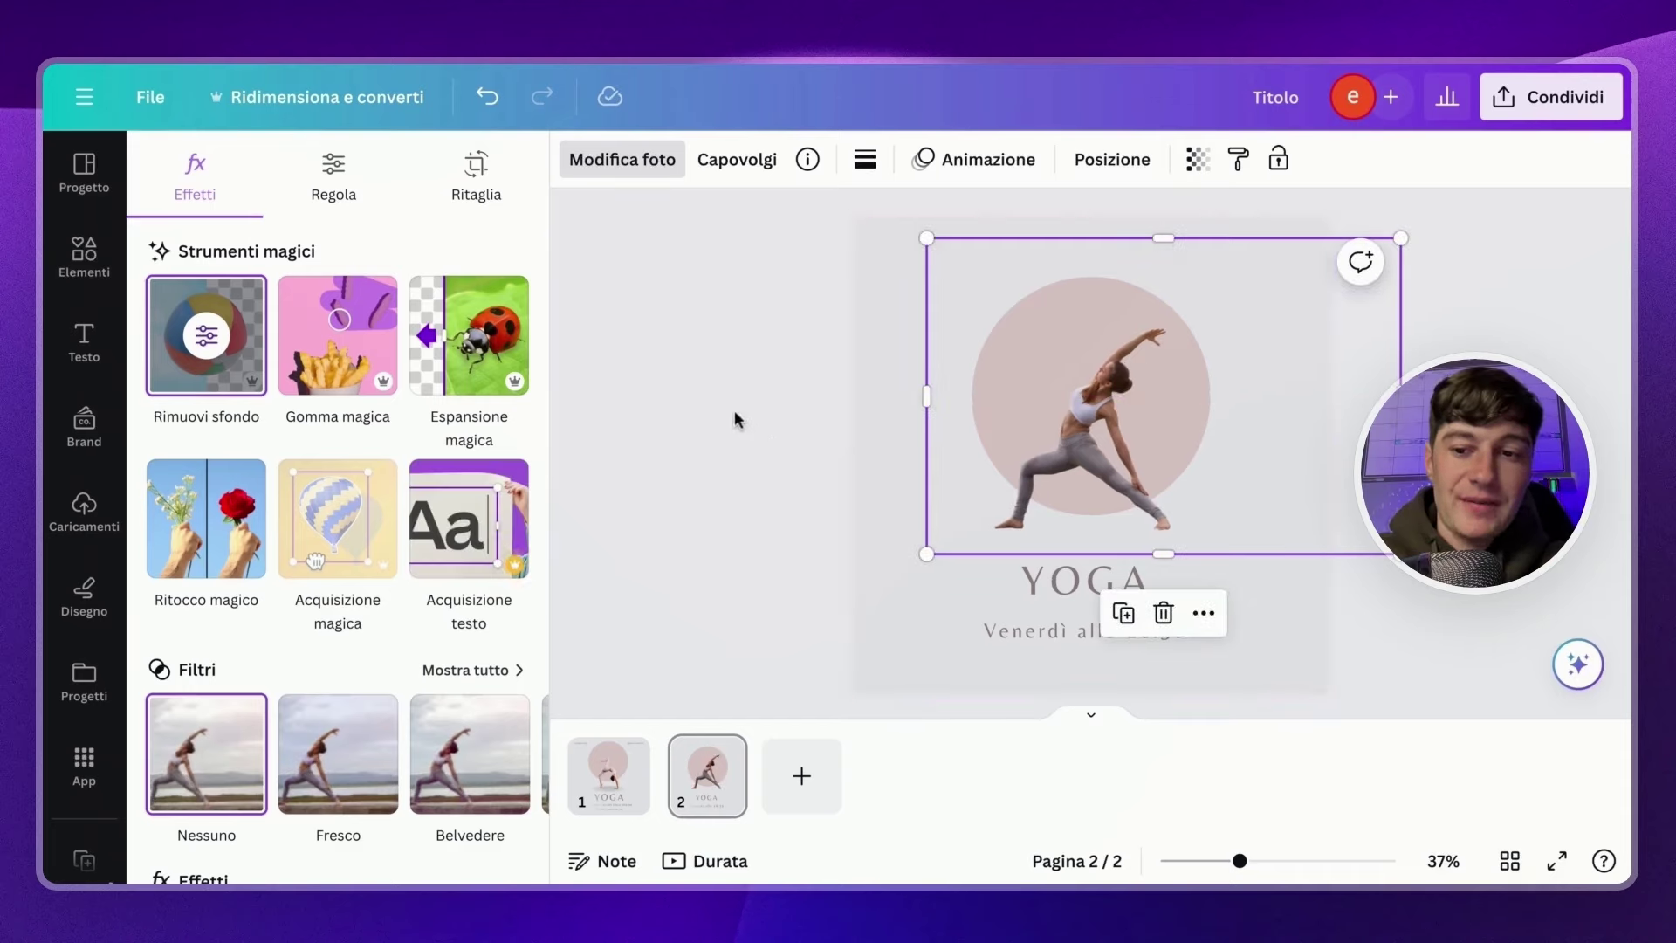
Raise the brightness of the cut-out yoga photo in its image adjustments.
{"action": "left_click", "coordinate": [321, 184]}
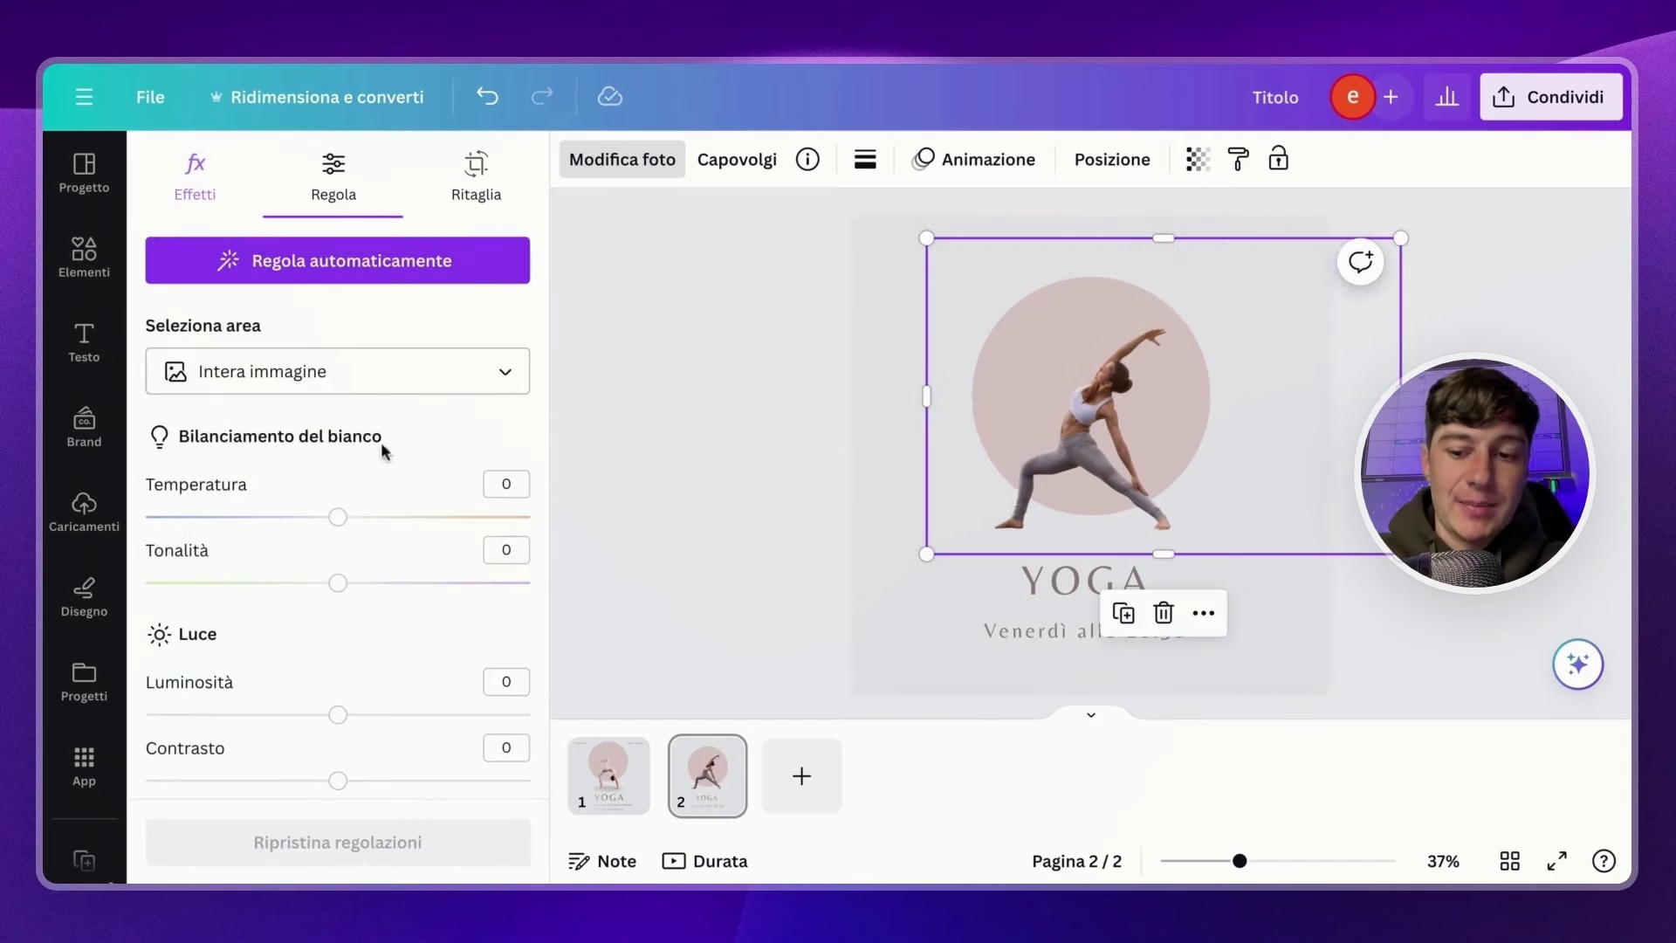
{"action": "scroll", "coordinate": [393, 488], "scroll_direction": "down", "scroll_amount": 3}
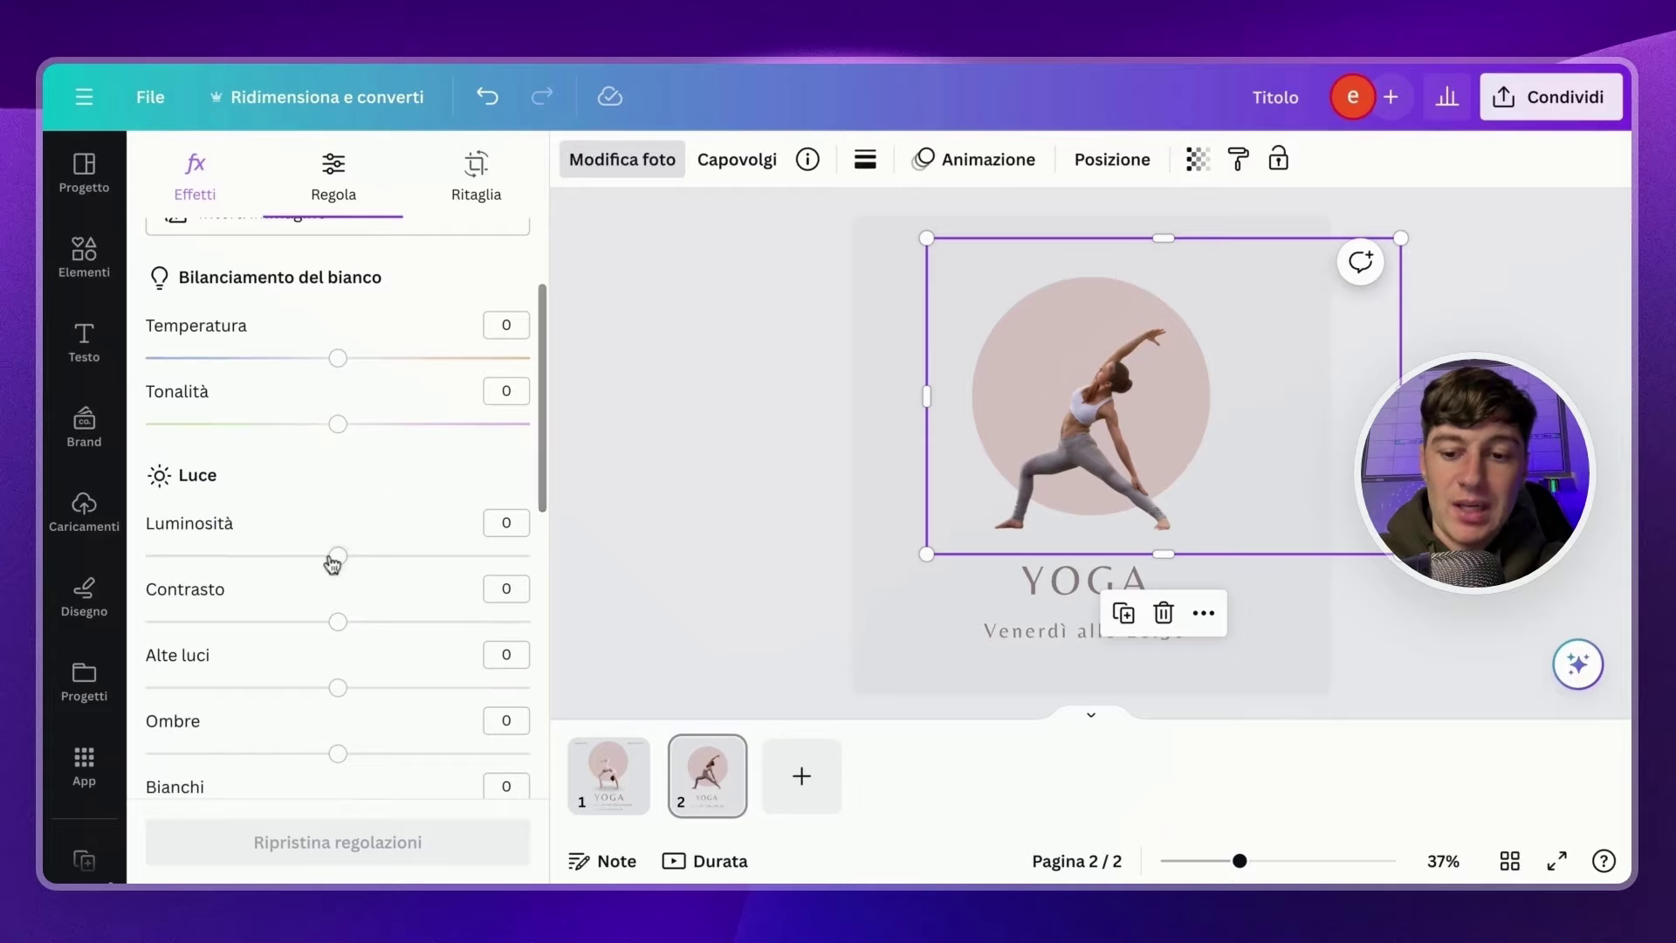
{"action": "left_click_drag", "start_coordinate": [337, 557], "coordinate": [414, 557]}
Search the elements for "sfumatura" and add the long, thin dark blurred shadow graphic to the page.
{"action": "left_click", "coordinate": [84, 253]}
{"action": "type", "text": "sf"}
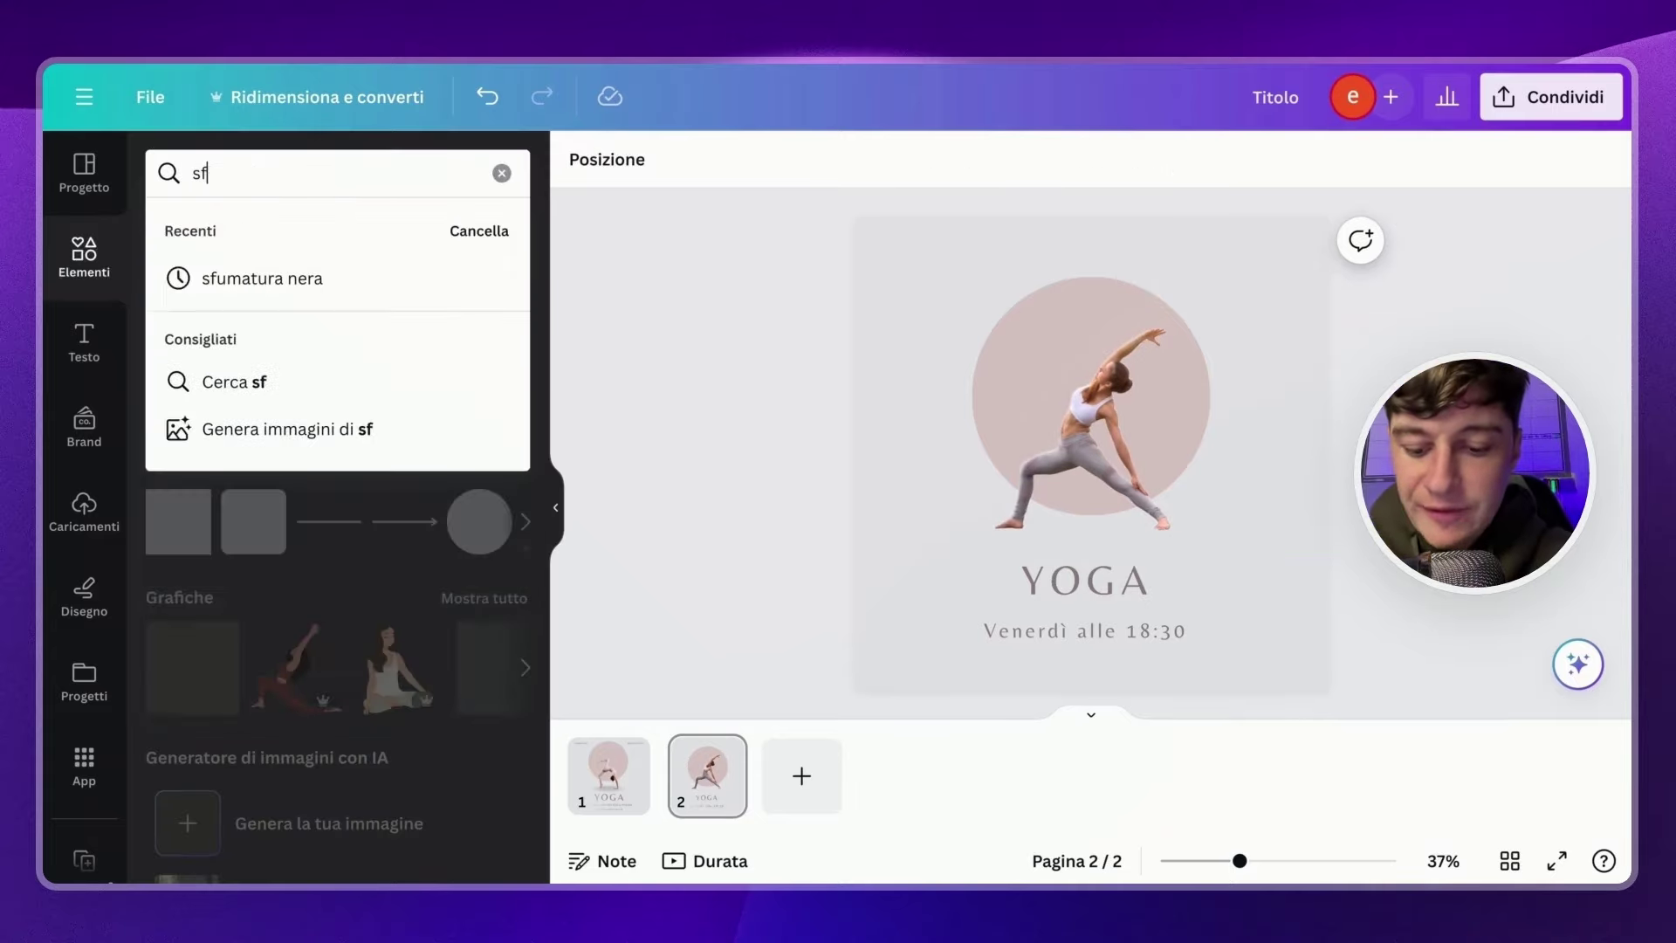
{"action": "type", "text": "umatura"}
{"action": "key", "text": "Return"}
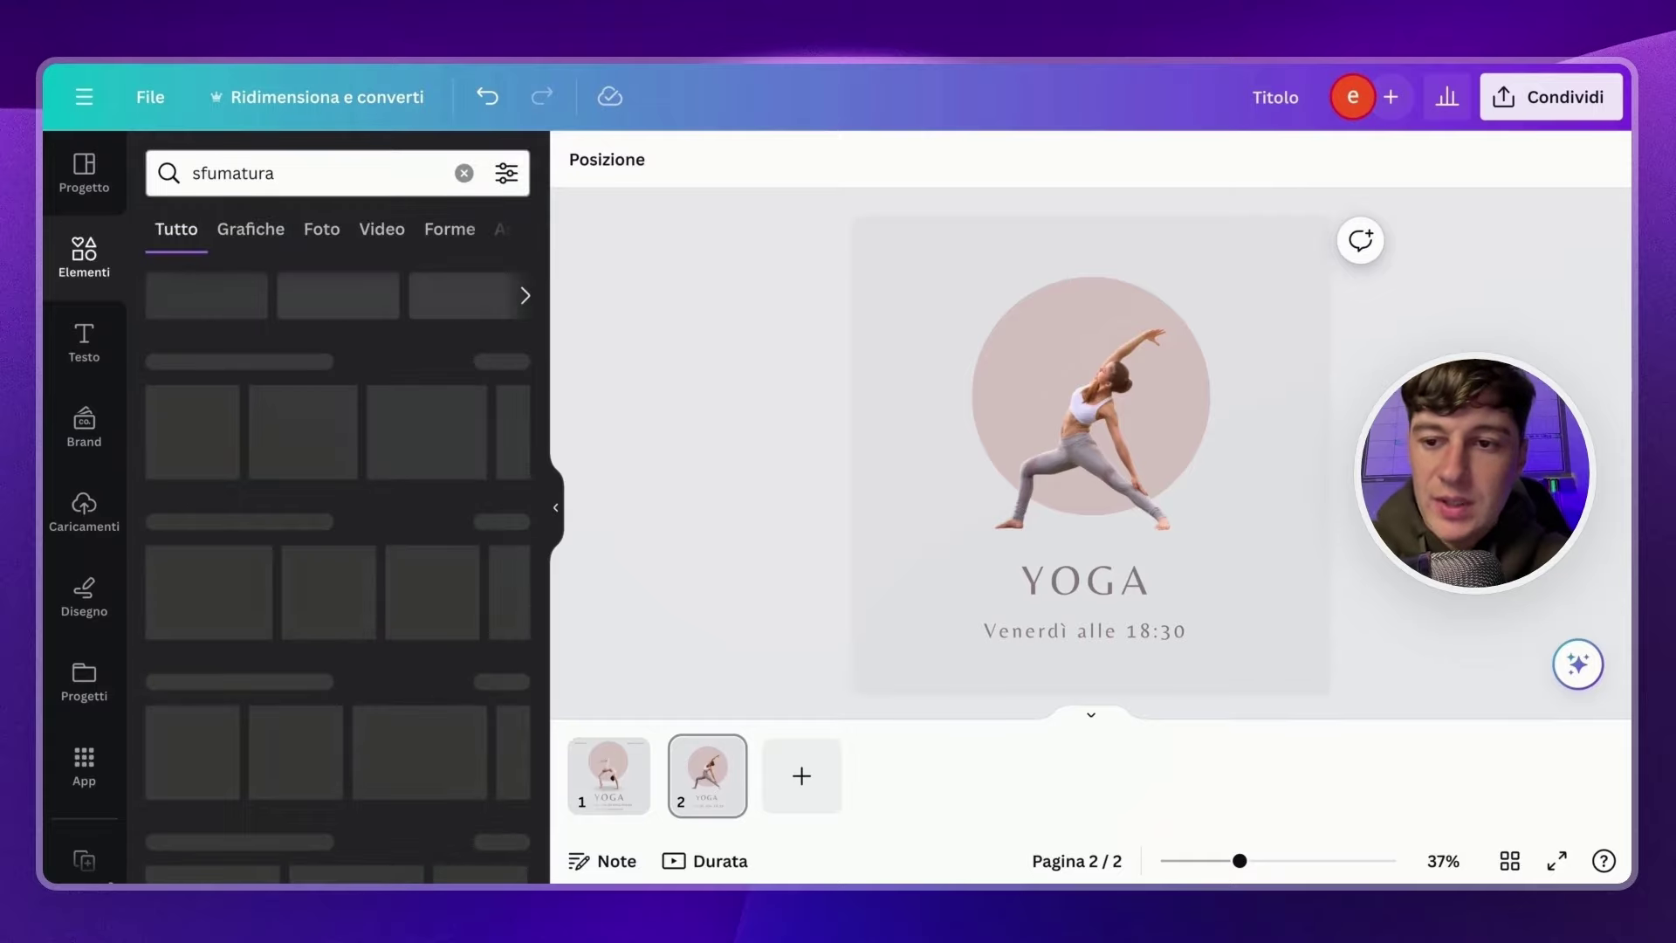
{"action": "left_click", "coordinate": [251, 229]}
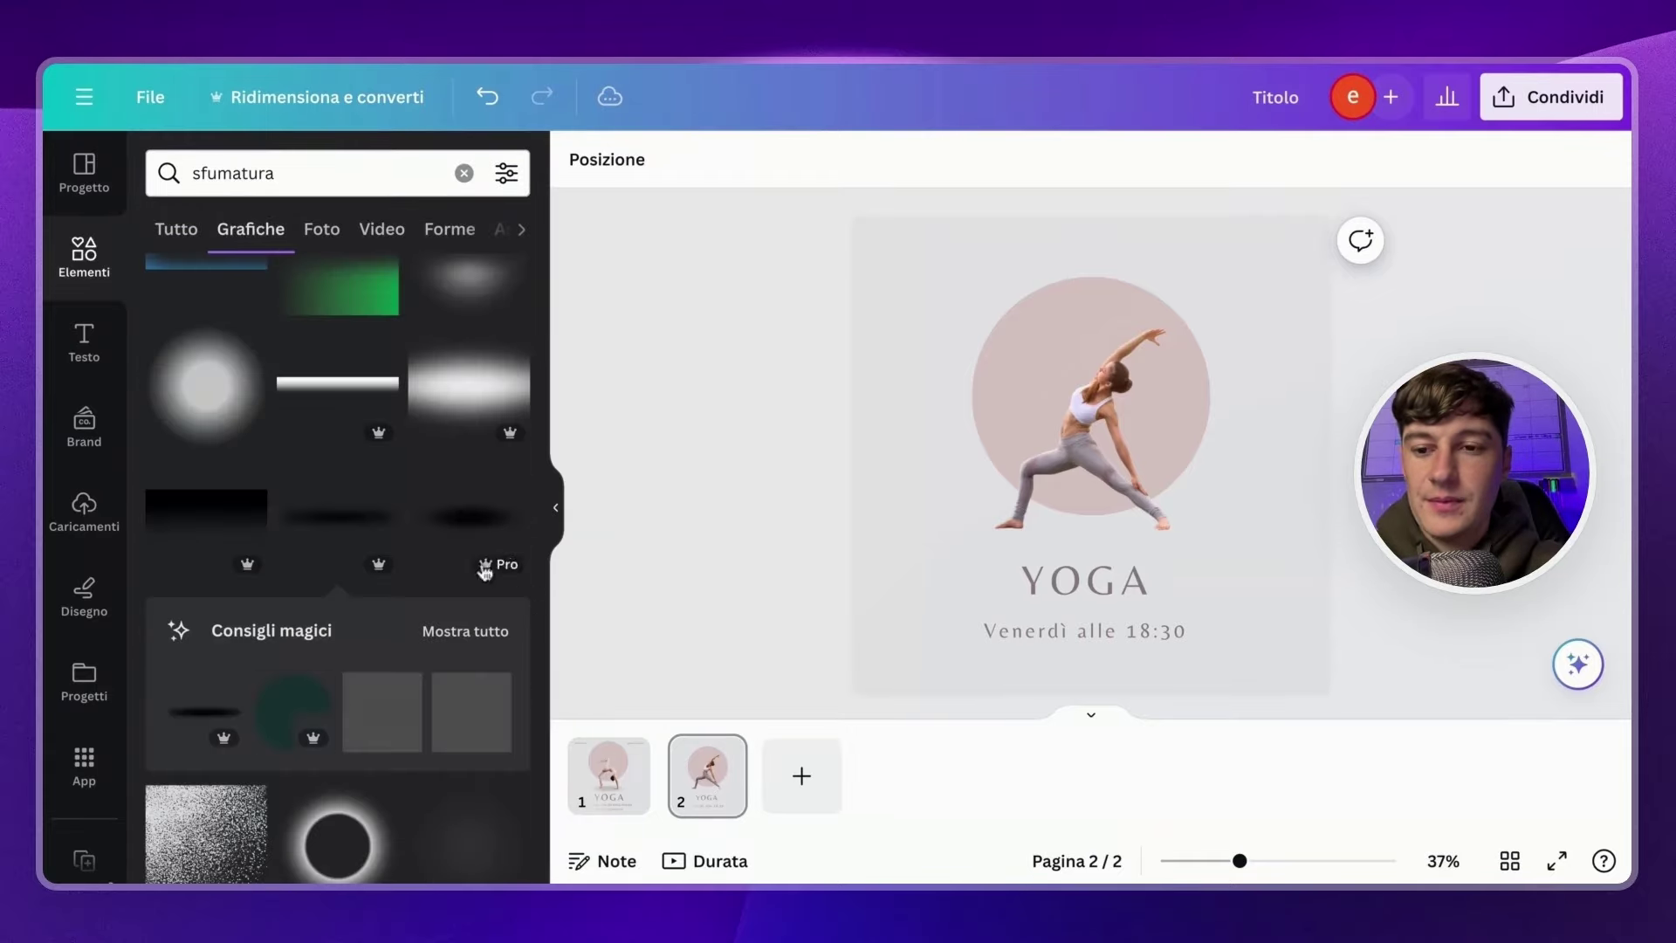
{"action": "left_click", "coordinate": [337, 516]}
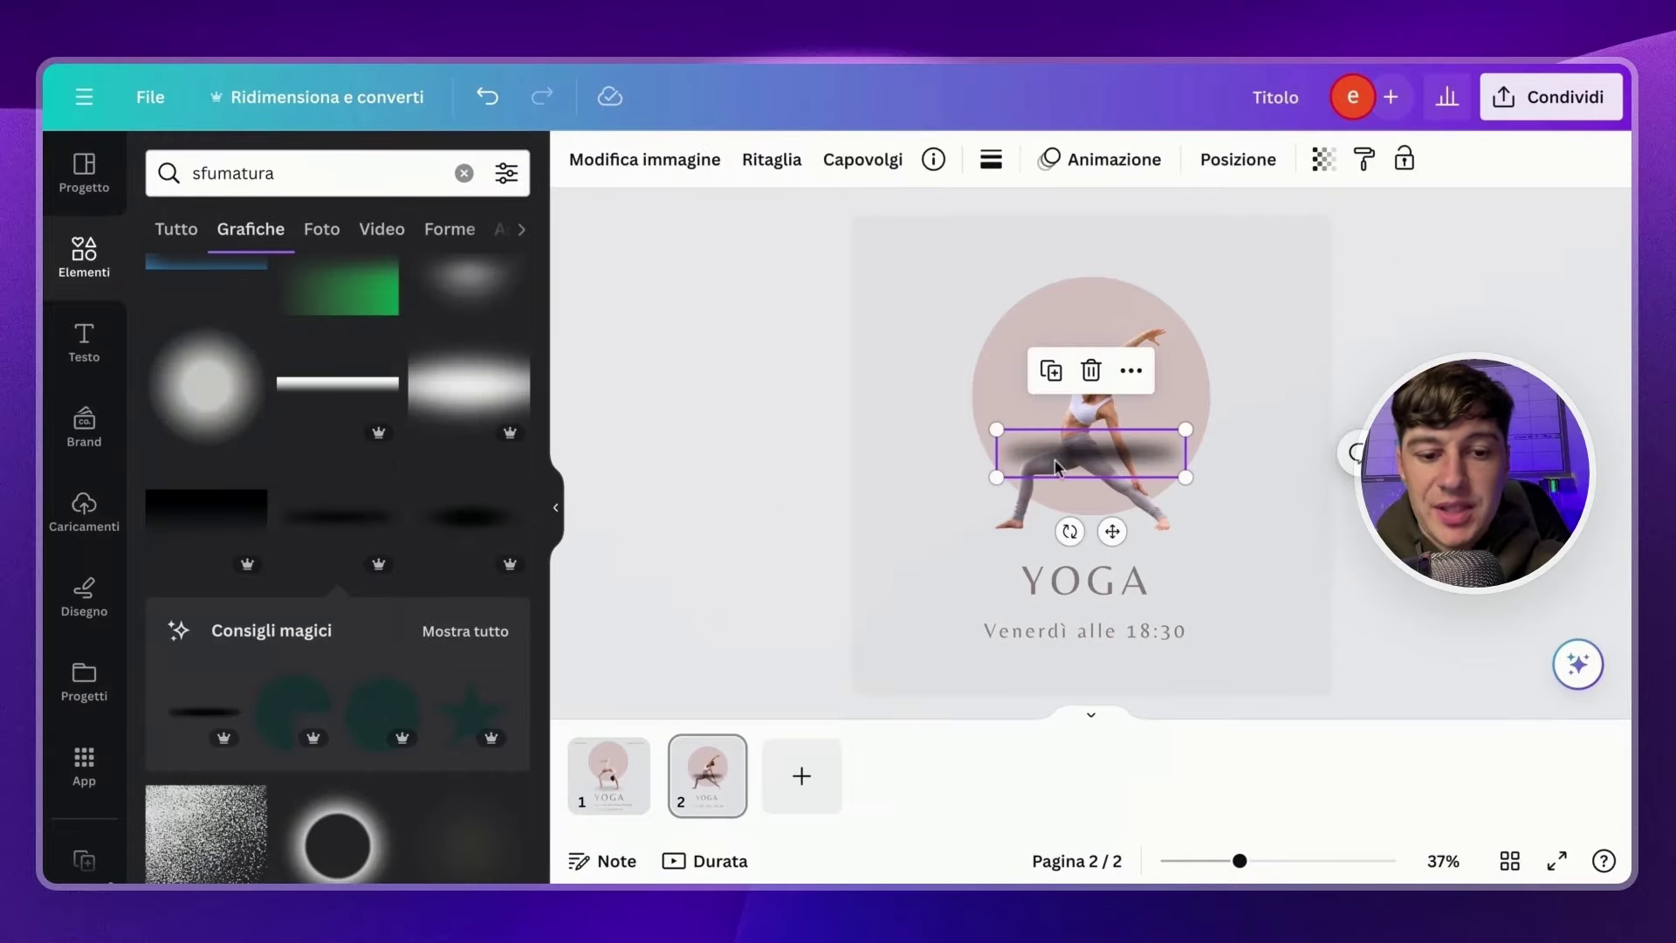
Place the shadow graphic under the woman's feet and reduce its opacity so it looks softer.
{"action": "left_click_drag", "start_coordinate": [1094, 451], "coordinate": [1088, 537]}
{"action": "left_click", "coordinate": [1326, 157]}
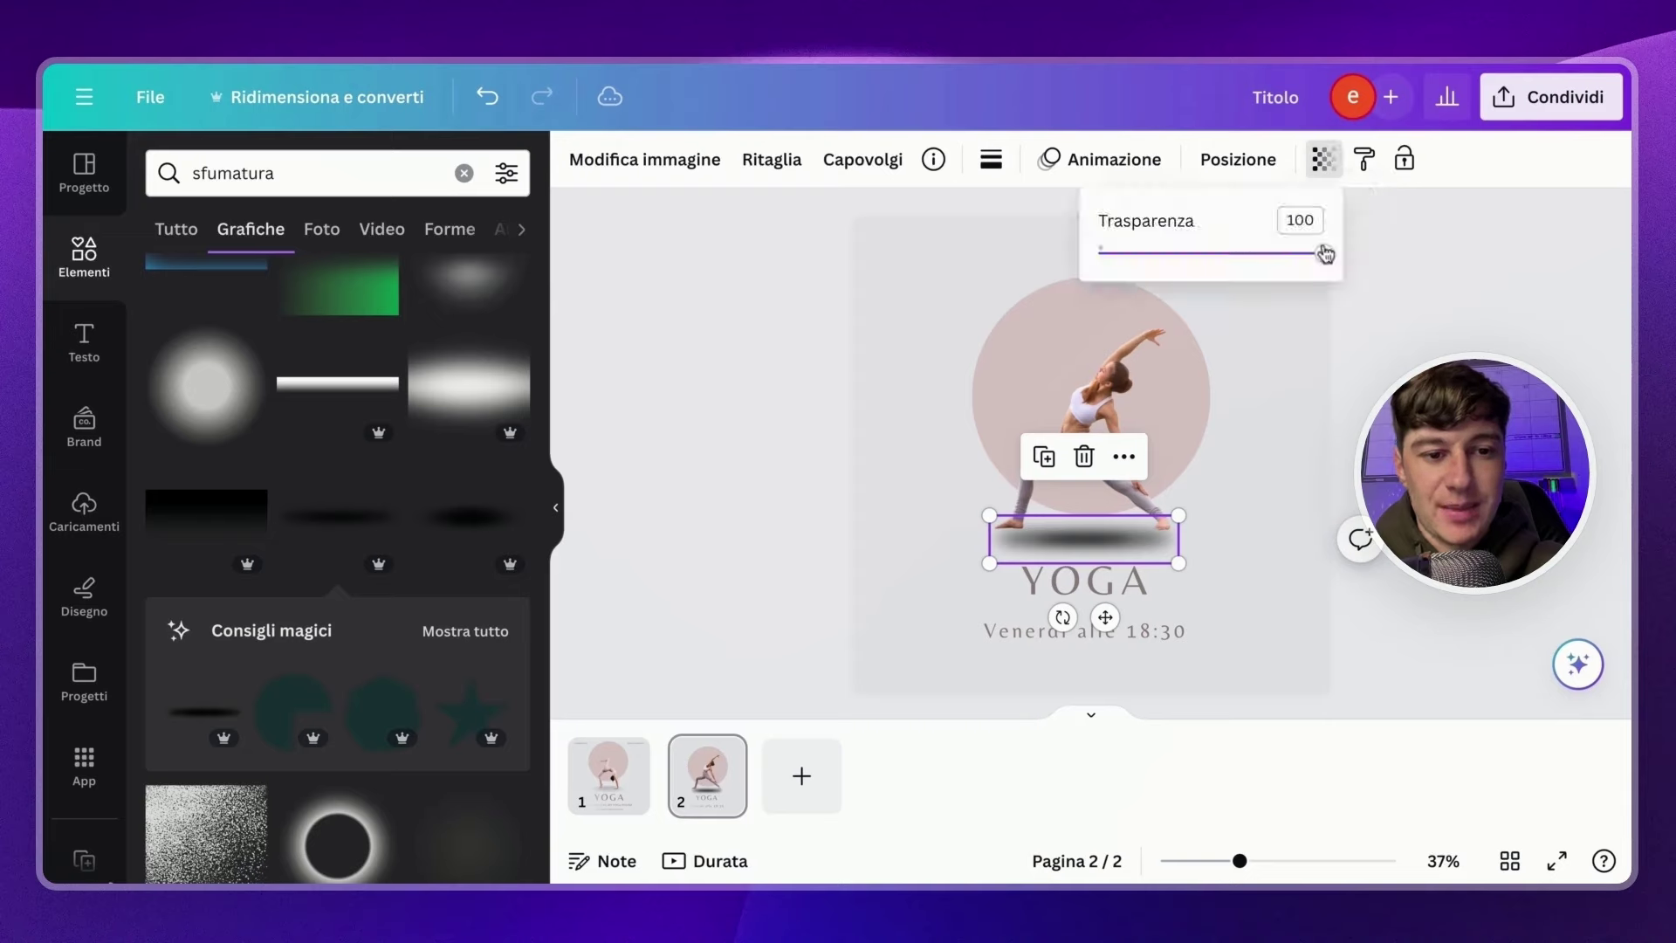
{"action": "left_click_drag", "start_coordinate": [1324, 254], "coordinate": [1179, 254]}
{"action": "left_click", "coordinate": [921, 613]}
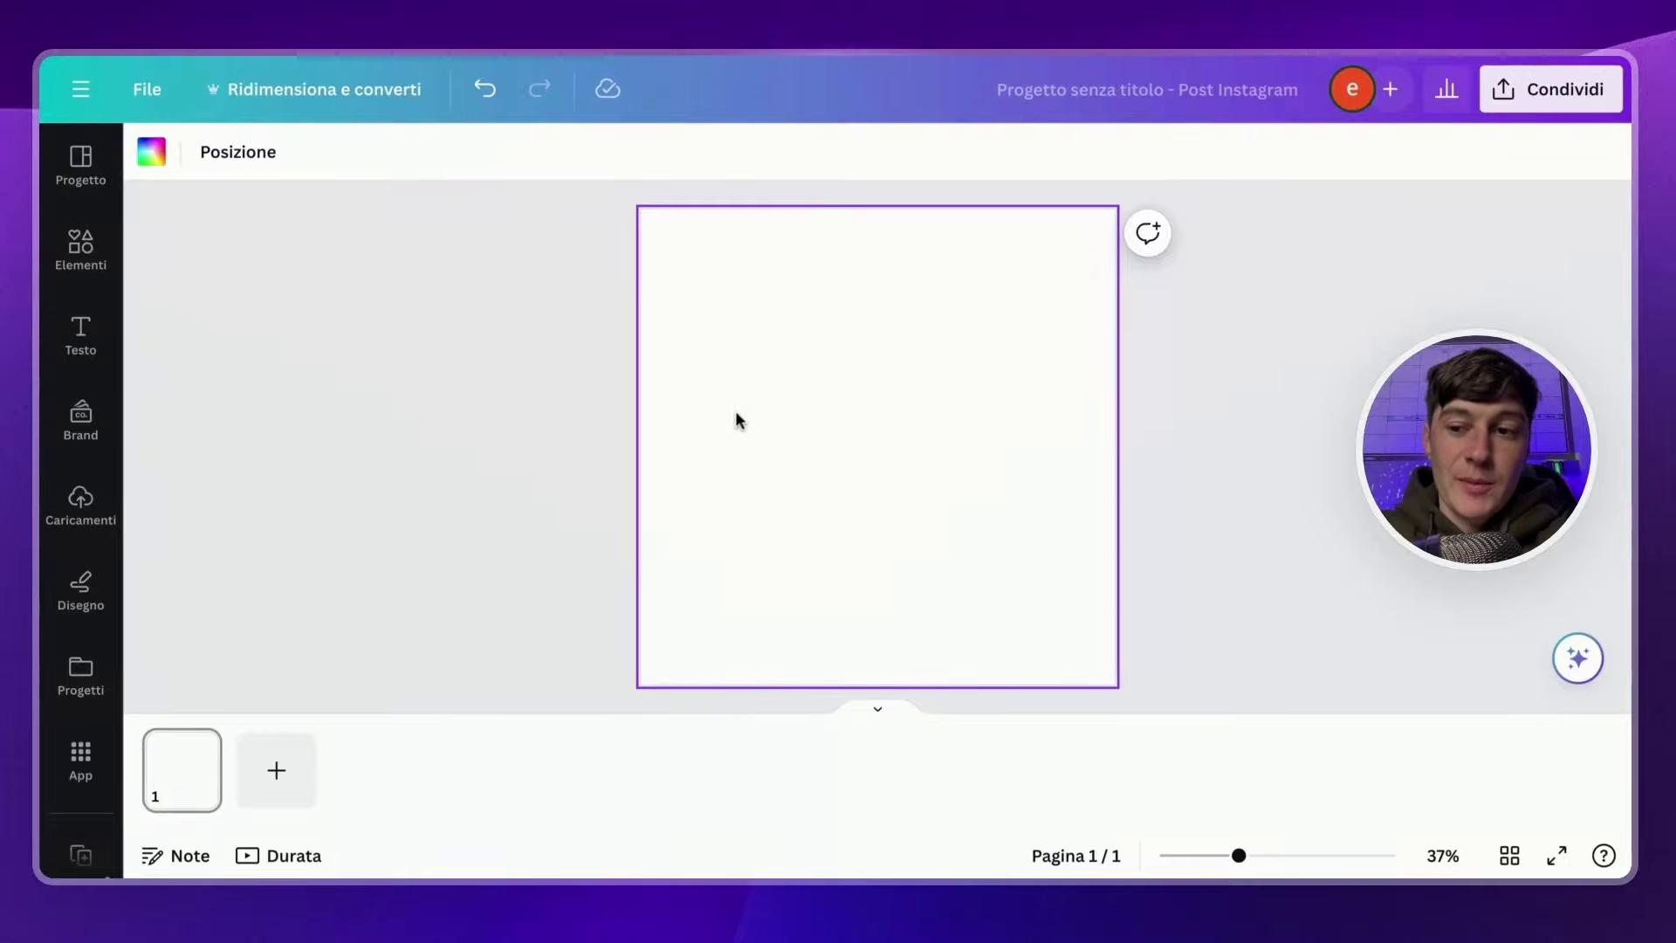
Fill the background of the blank Instagram post with the default solid black.
{"action": "left_click", "coordinate": [152, 154]}
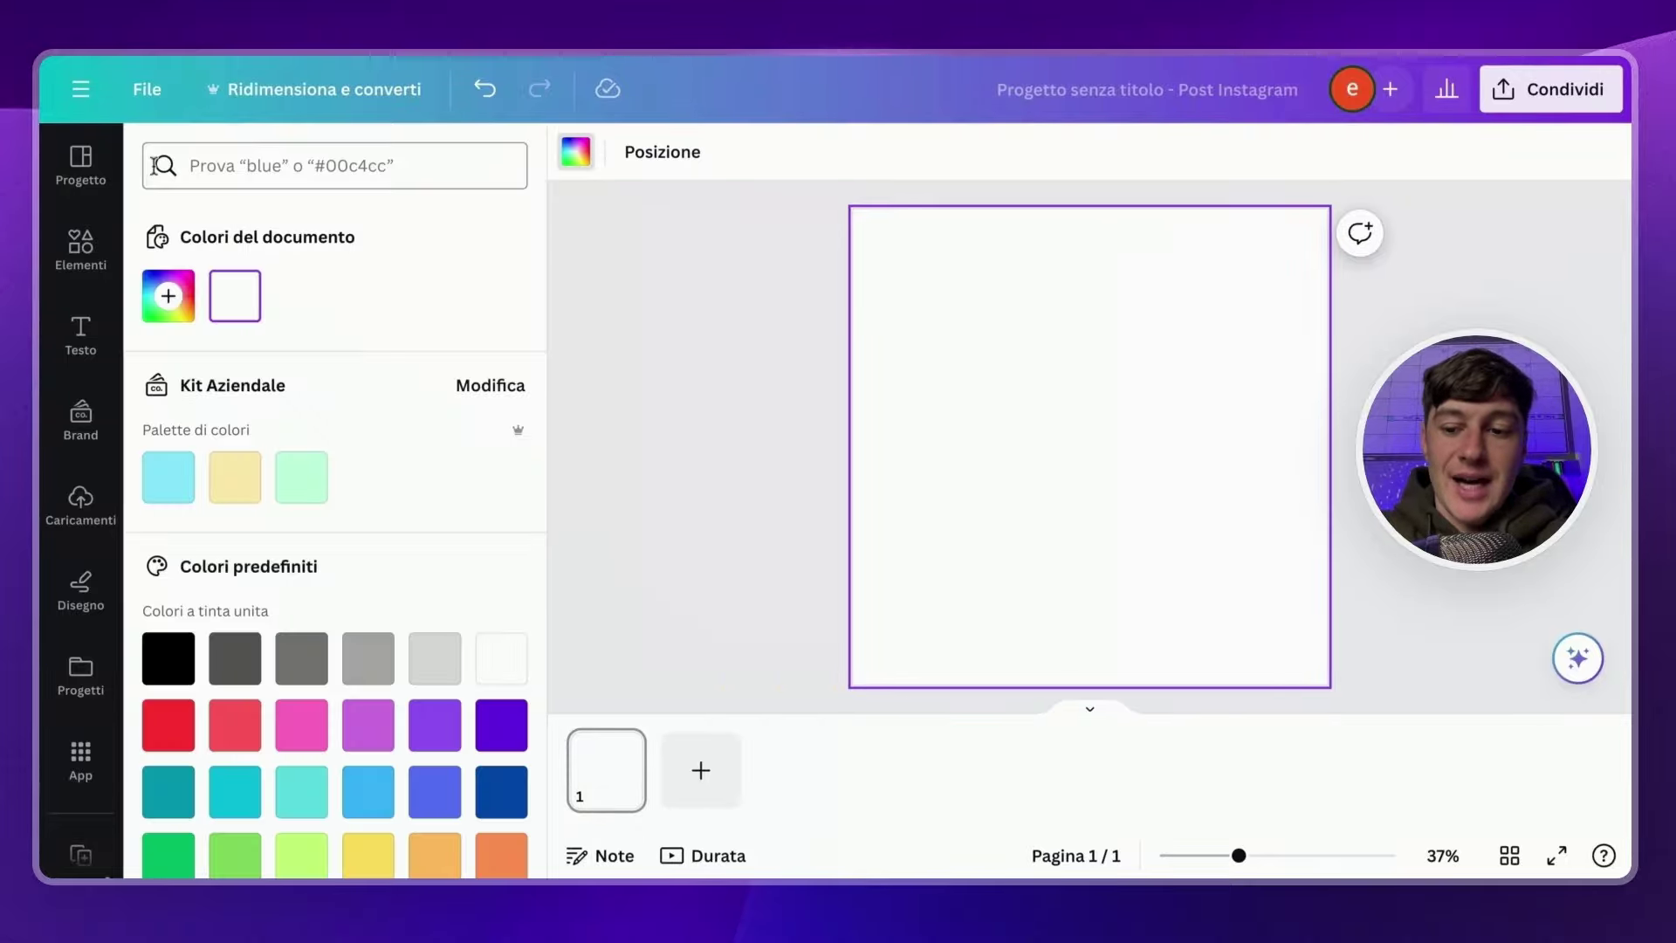
{"action": "left_click", "coordinate": [169, 656]}
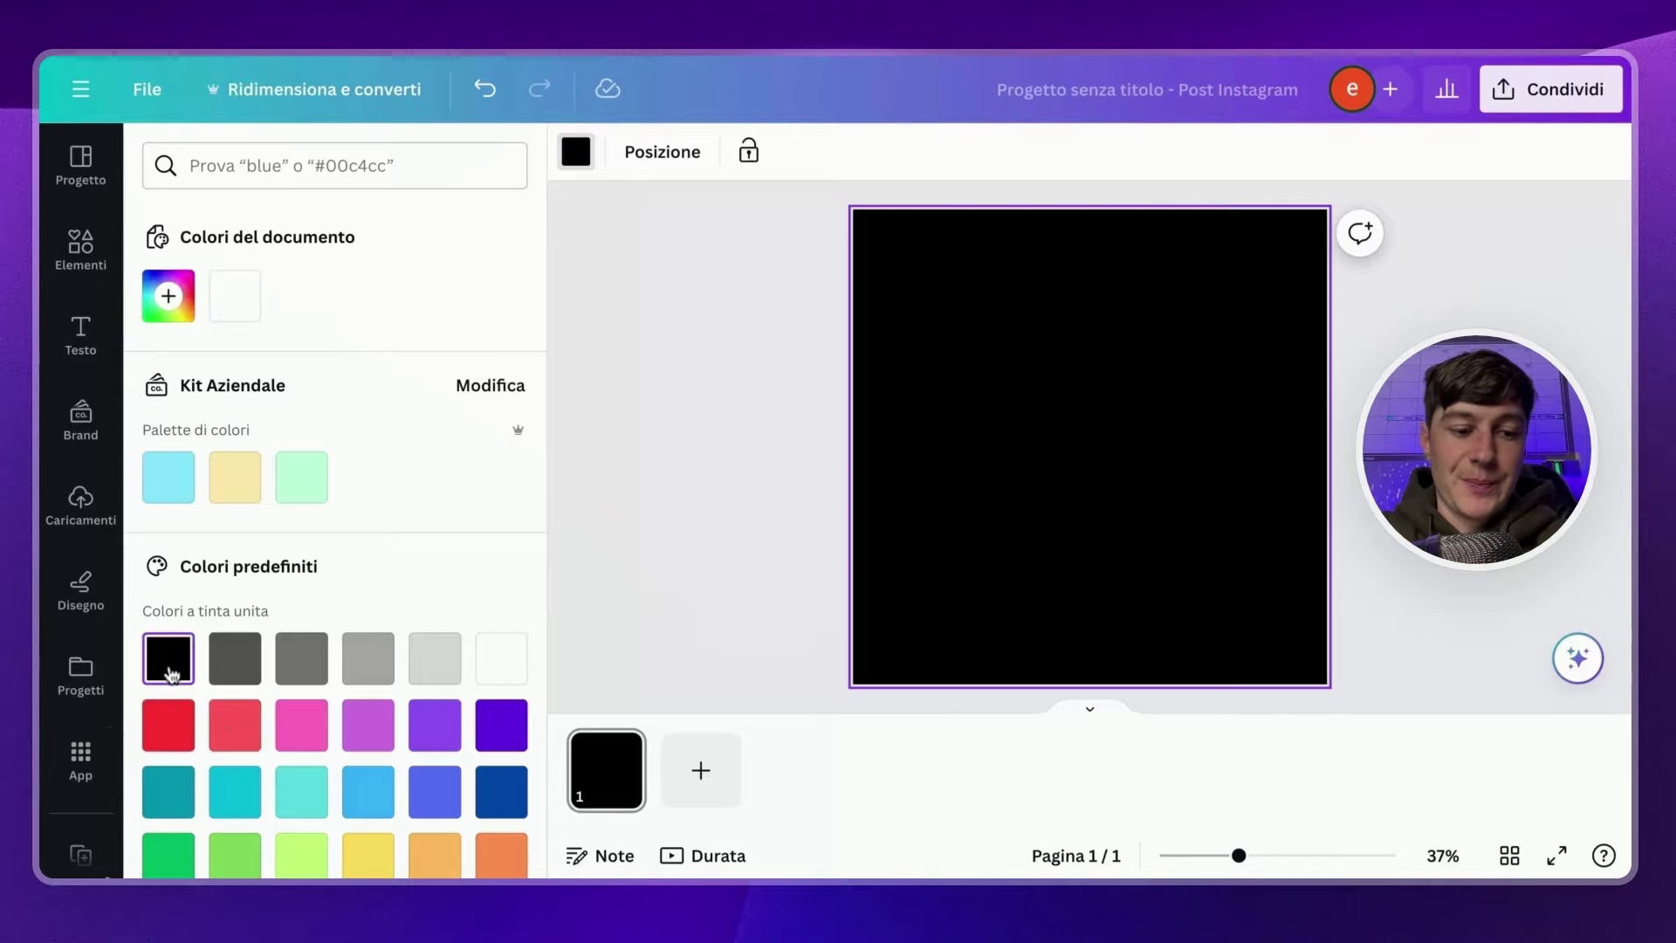
{"action": "left_click", "coordinate": [834, 418]}
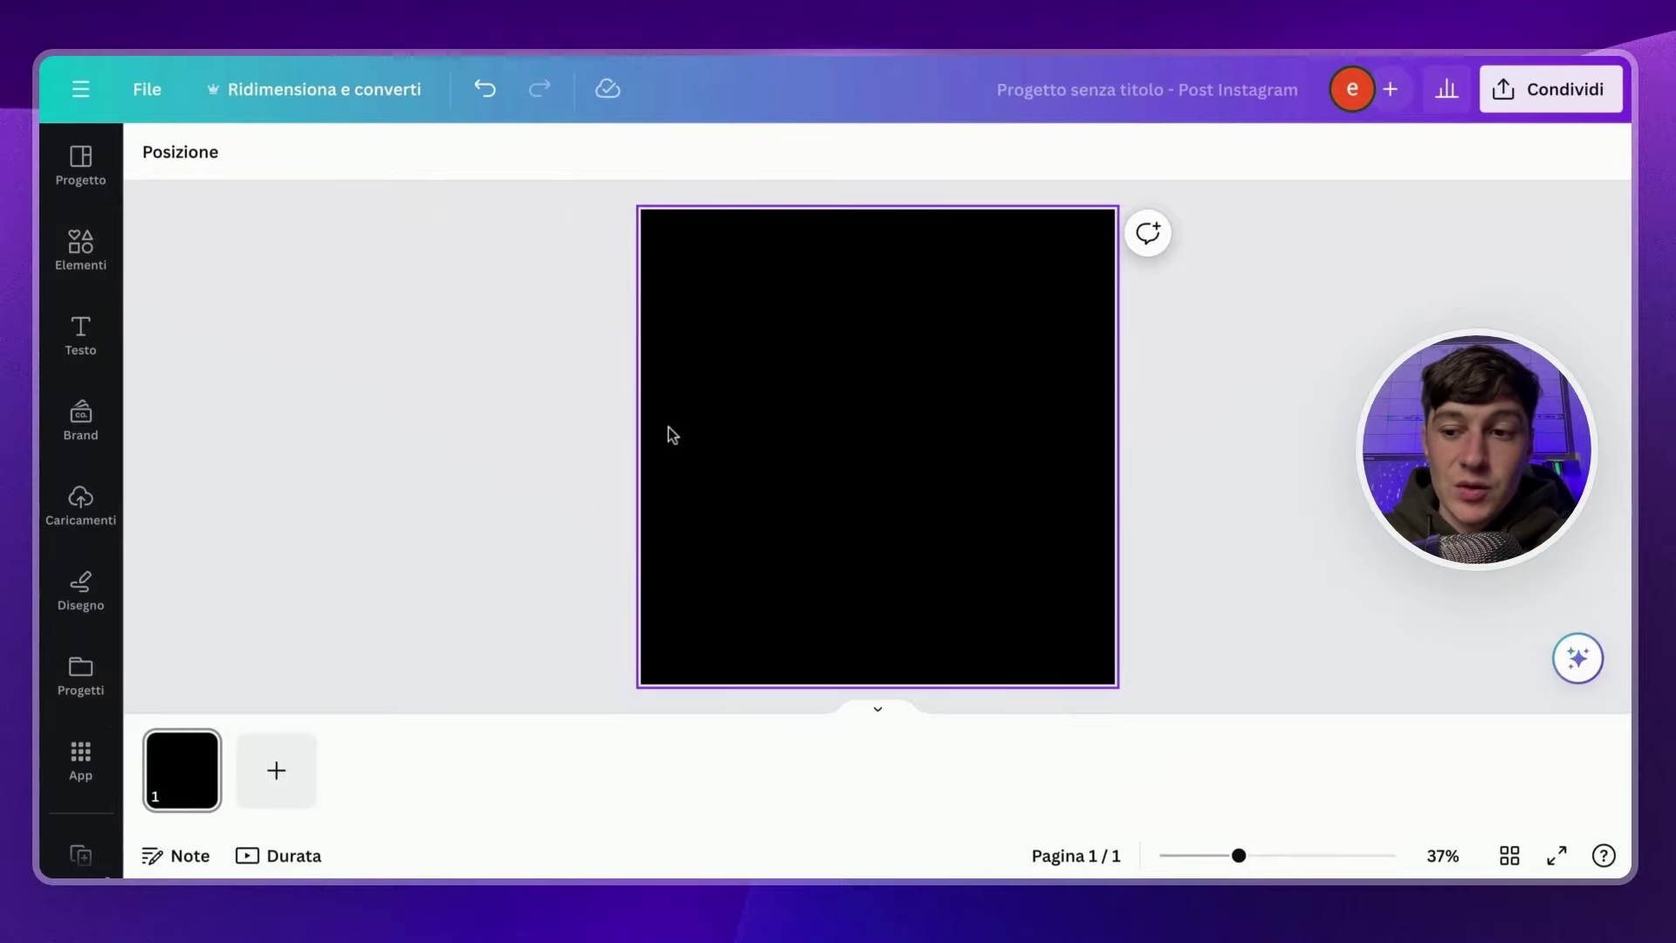
Search the elements for "uomo" and add the photo of the man in a black sweater with folded arms.
{"action": "left_click", "coordinate": [74, 252]}
{"action": "left_click", "coordinate": [331, 167]}
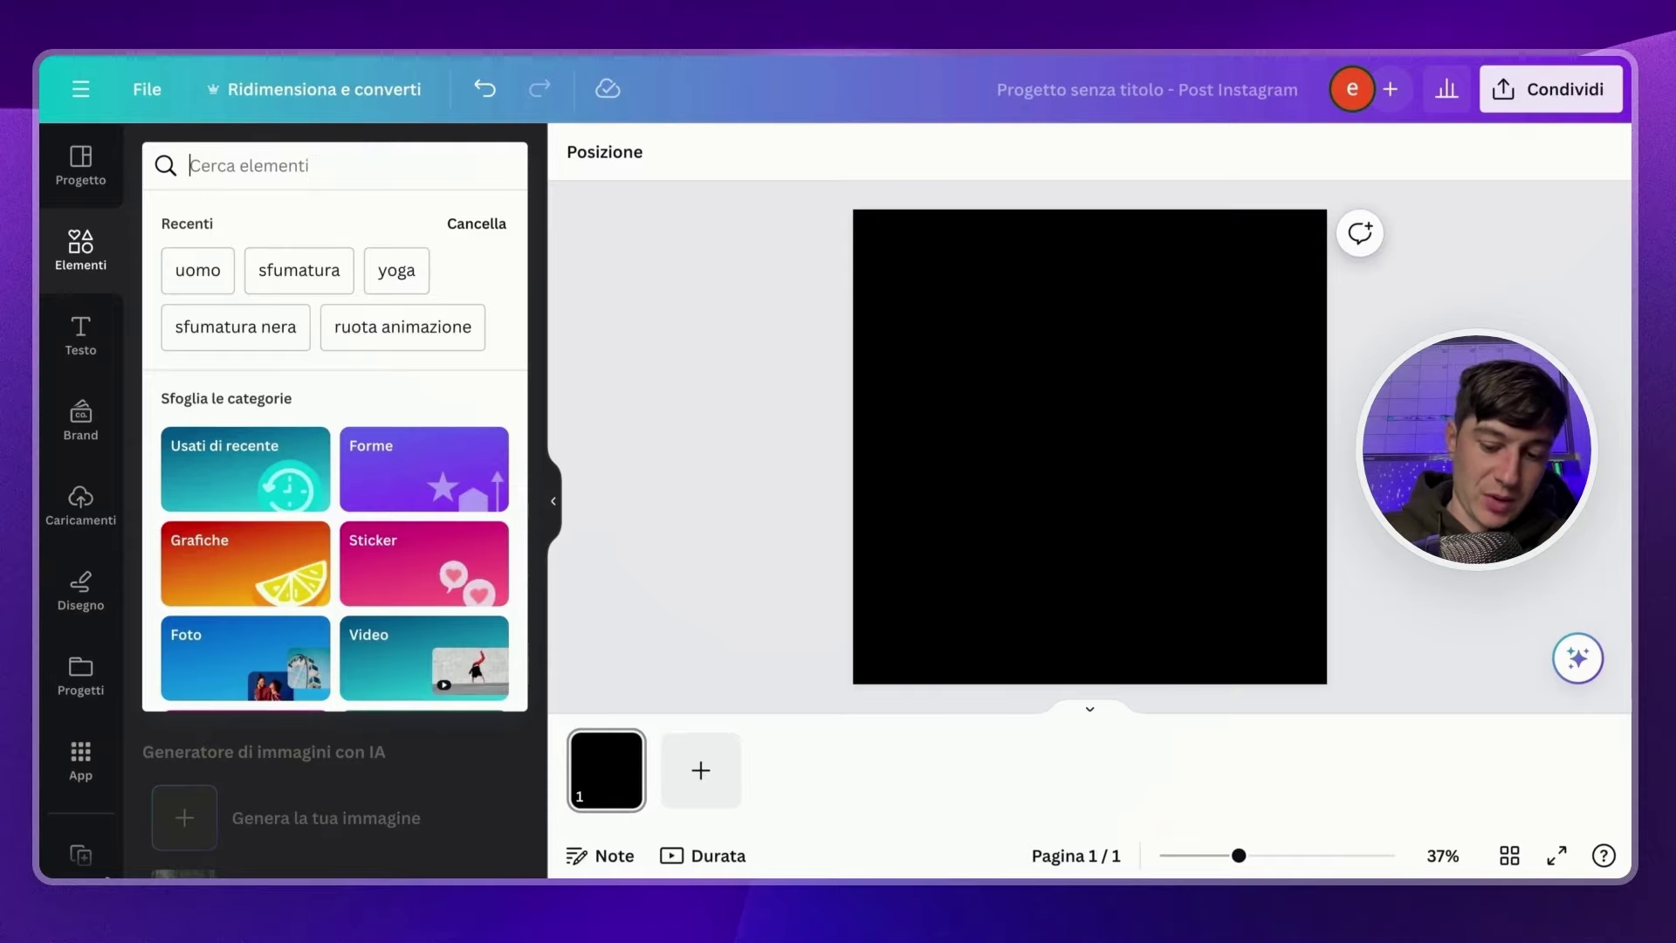
{"action": "type", "text": "uomo"}
{"action": "key", "text": "Return"}
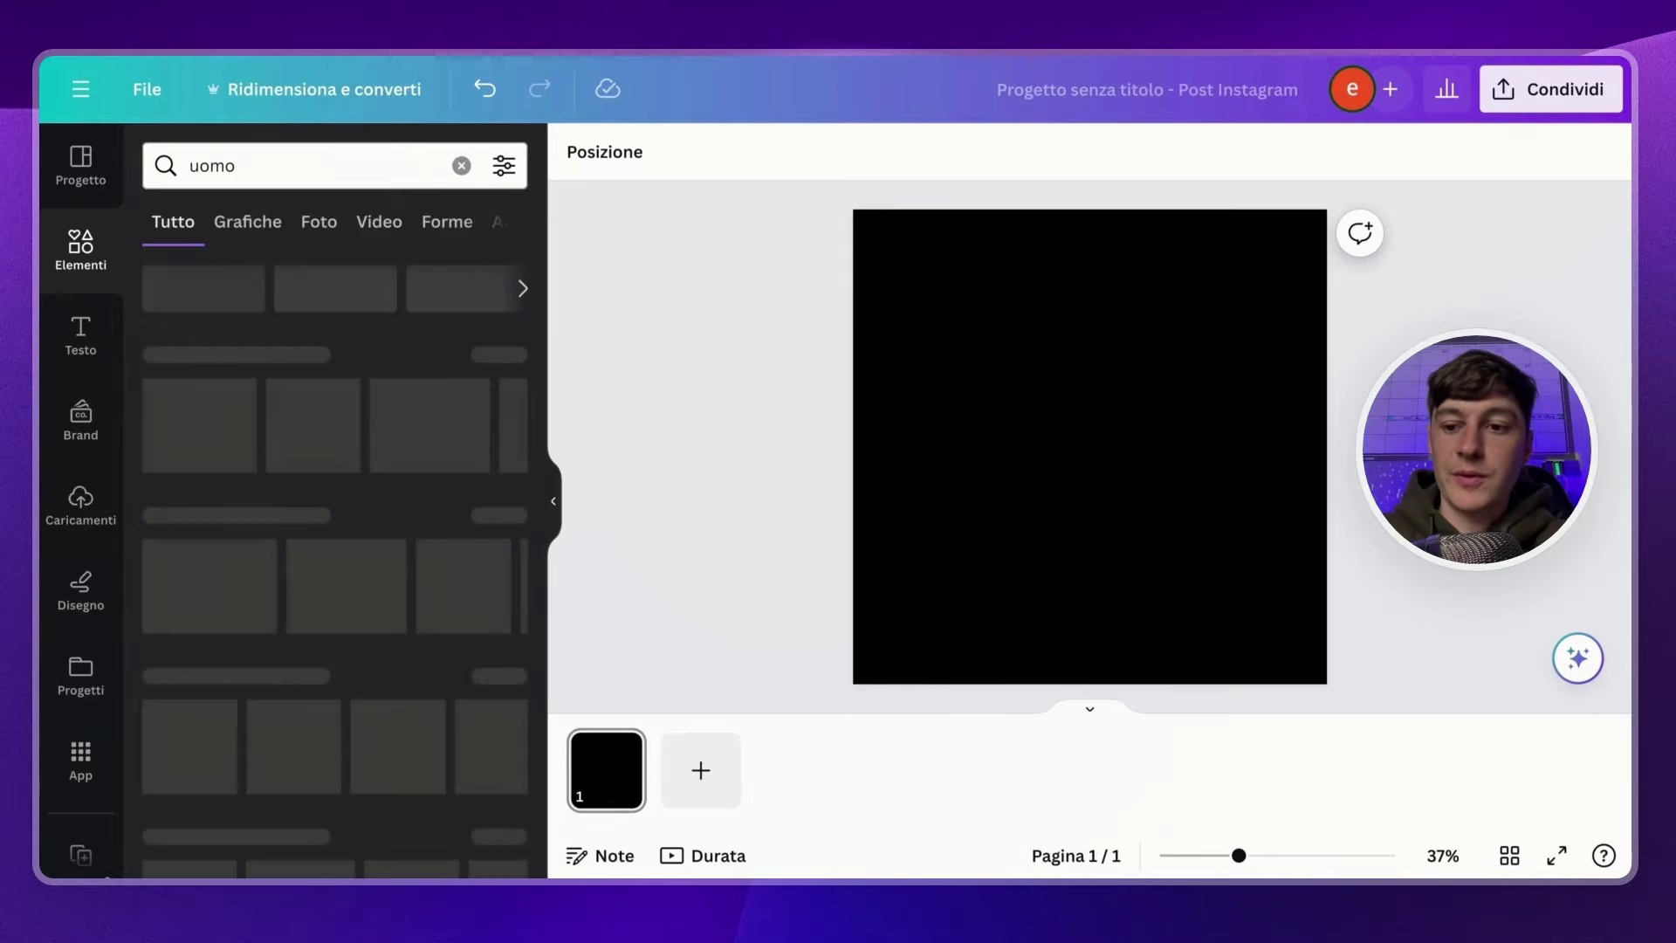
{"action": "left_click", "coordinate": [318, 223]}
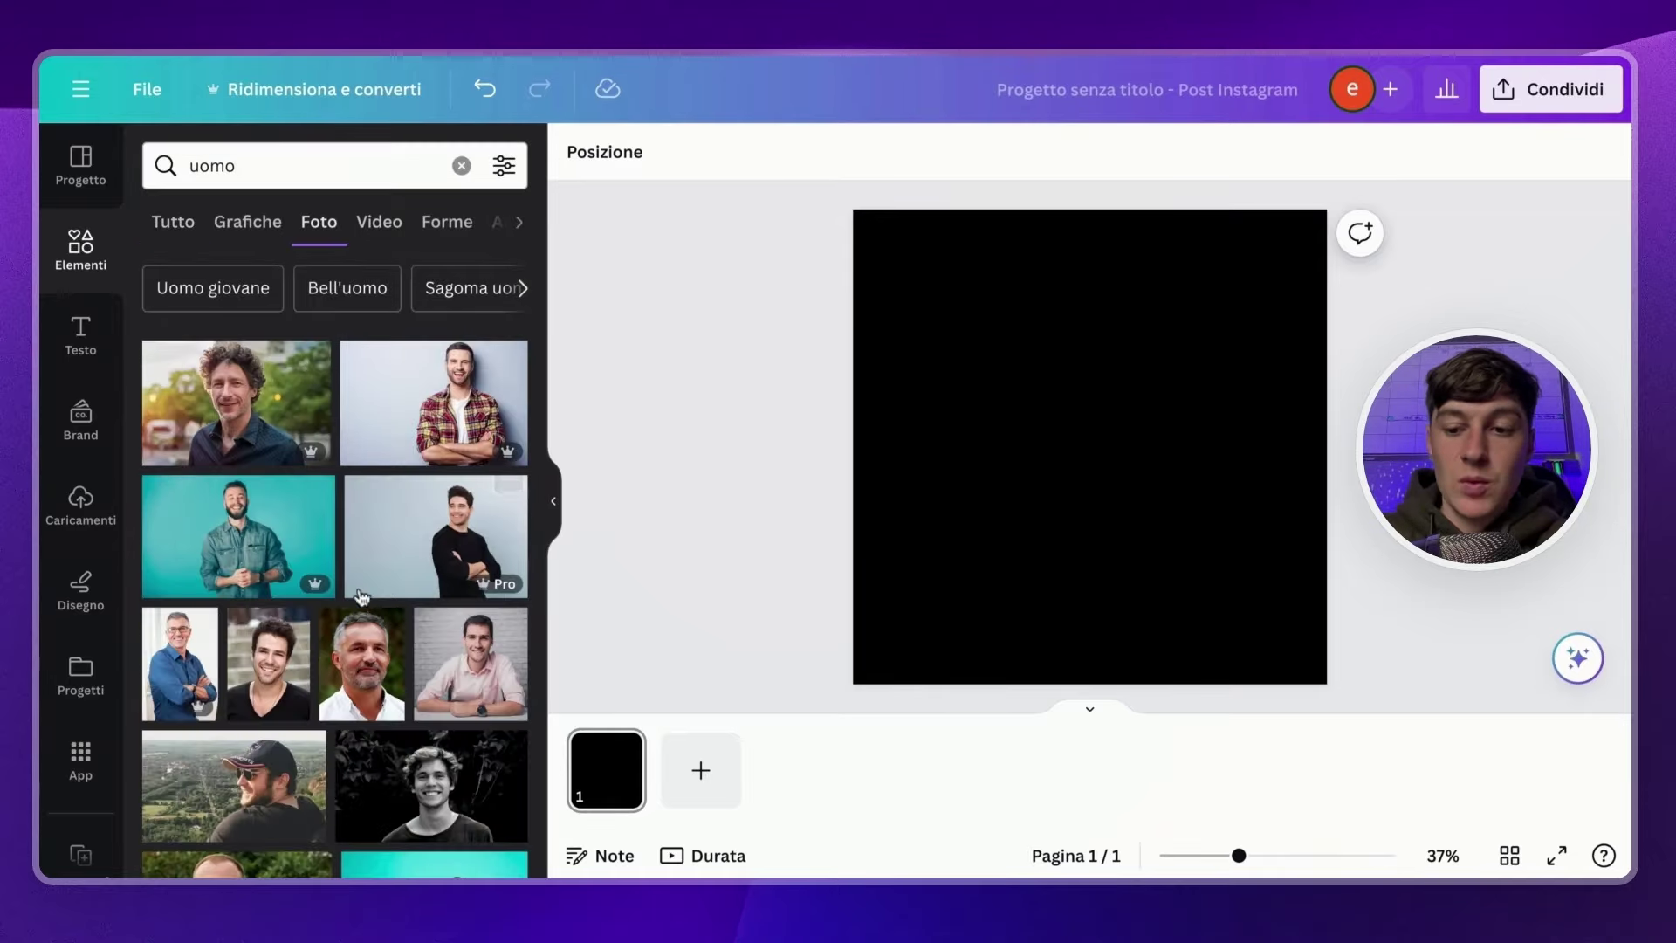
{"action": "left_click", "coordinate": [441, 528]}
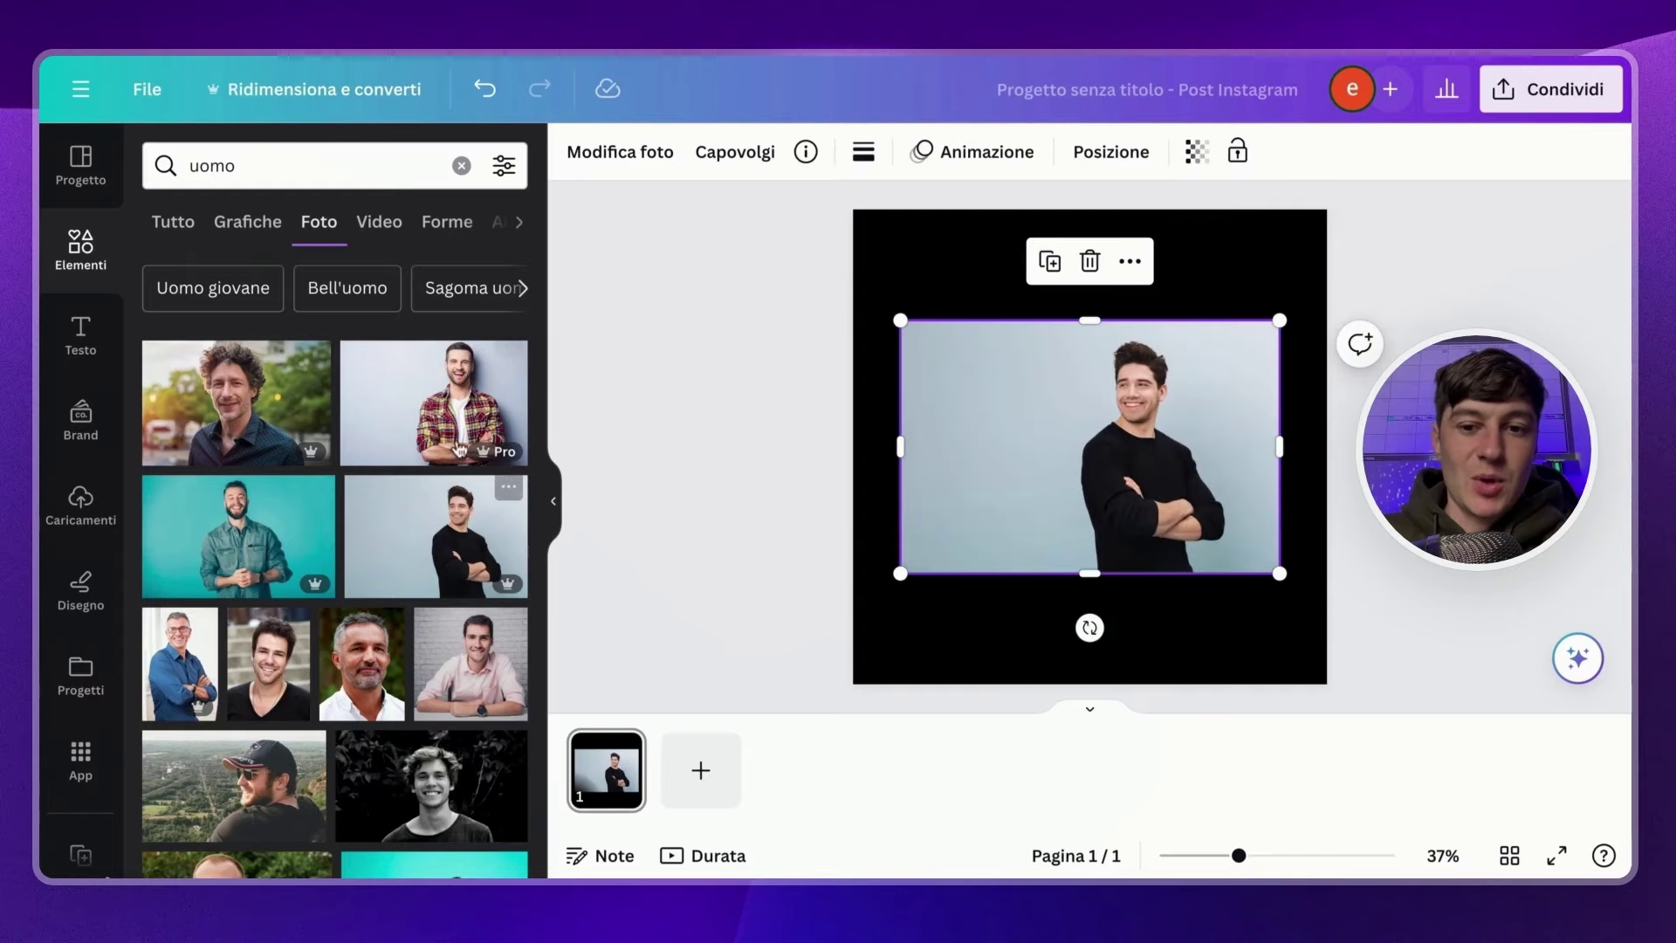
Remove the background of the man's photo, enlarge the cut-out and centre it on the black page.
{"action": "left_click", "coordinate": [601, 155]}
{"action": "left_click", "coordinate": [202, 328]}
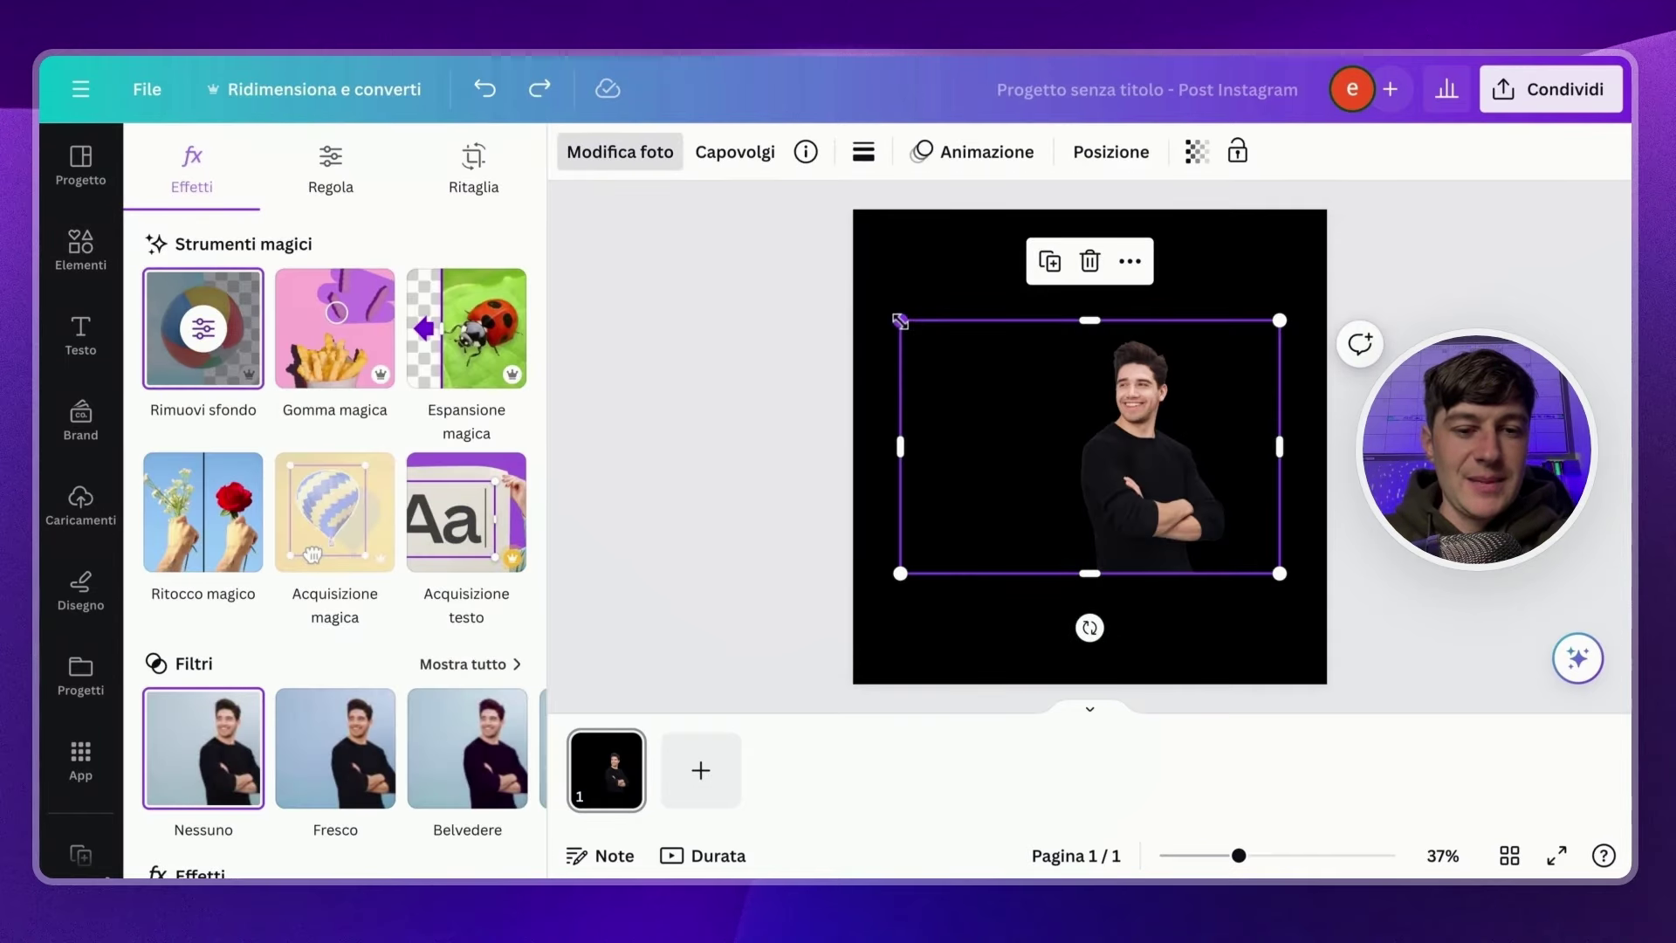
{"action": "left_click_drag", "start_coordinate": [900, 321], "coordinate": [580, 209]}
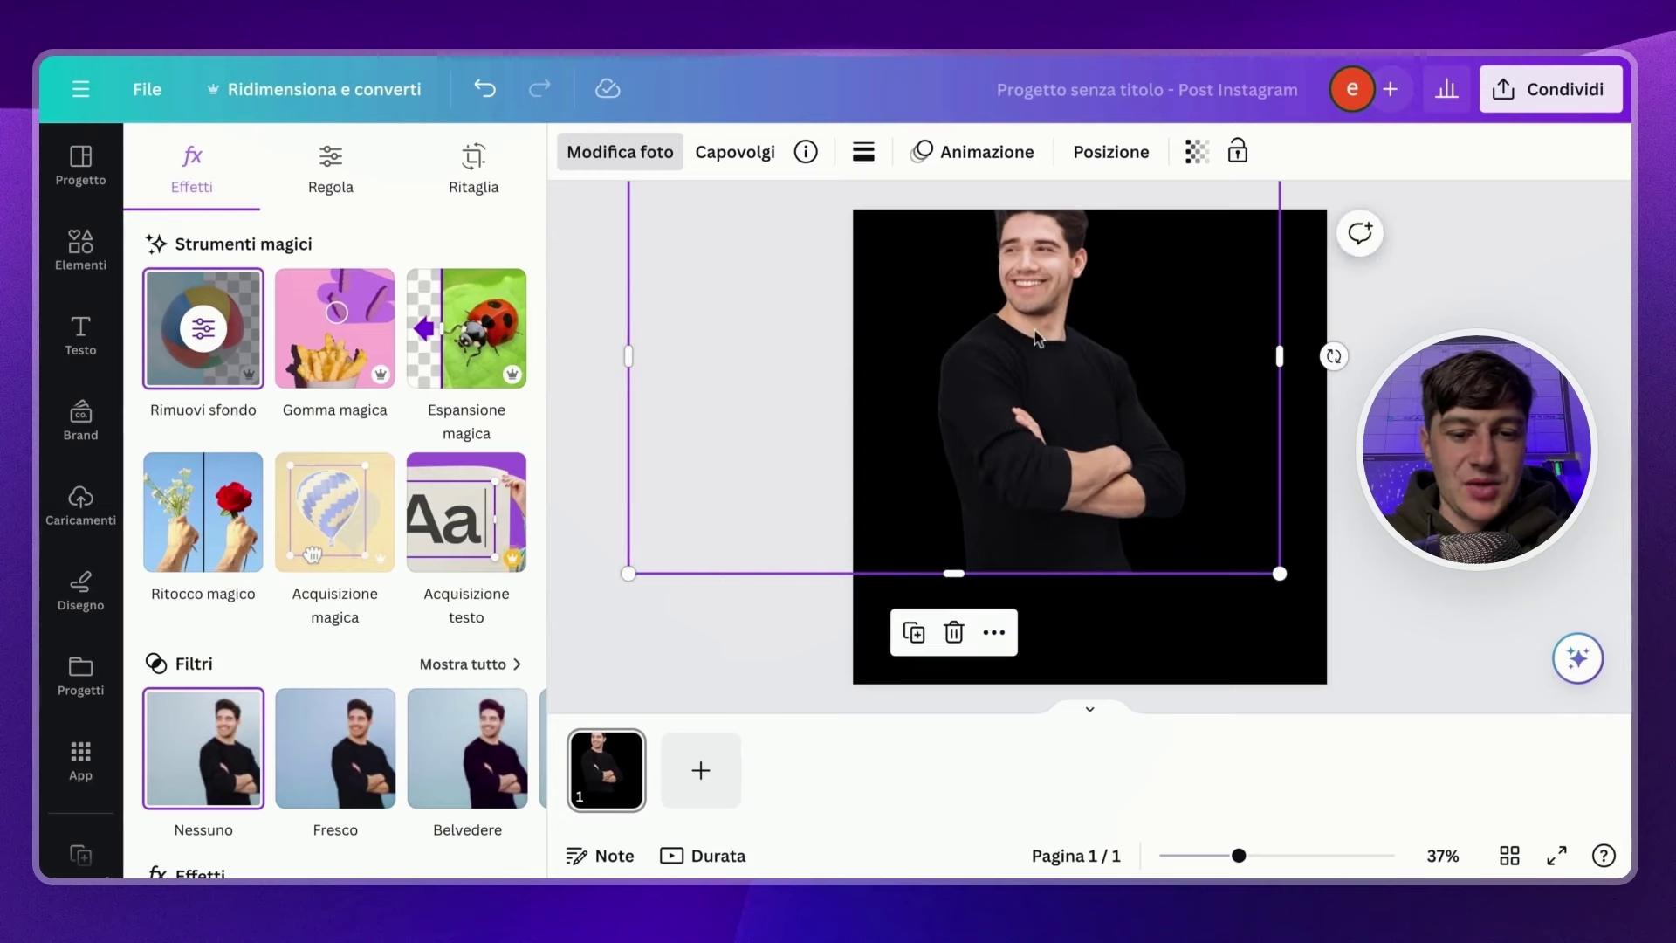
{"action": "left_click_drag", "start_coordinate": [1036, 339], "coordinate": [1085, 448]}
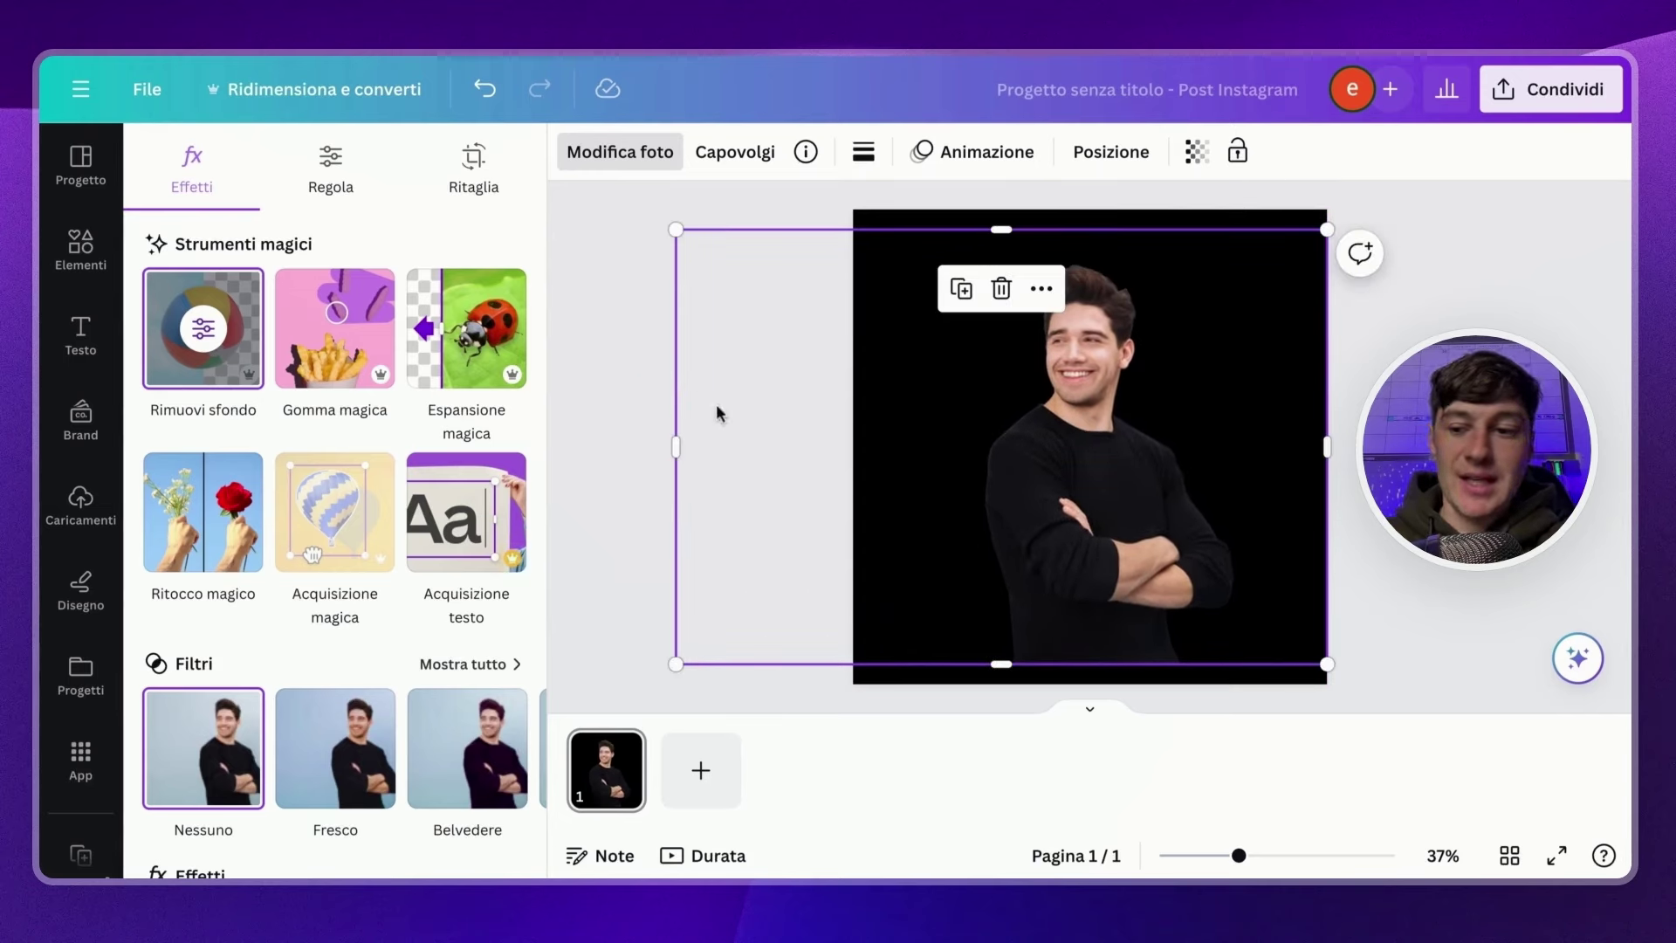
Add a title text box over the man and set its font to Montserrat Black.
{"action": "left_click", "coordinate": [113, 346]}
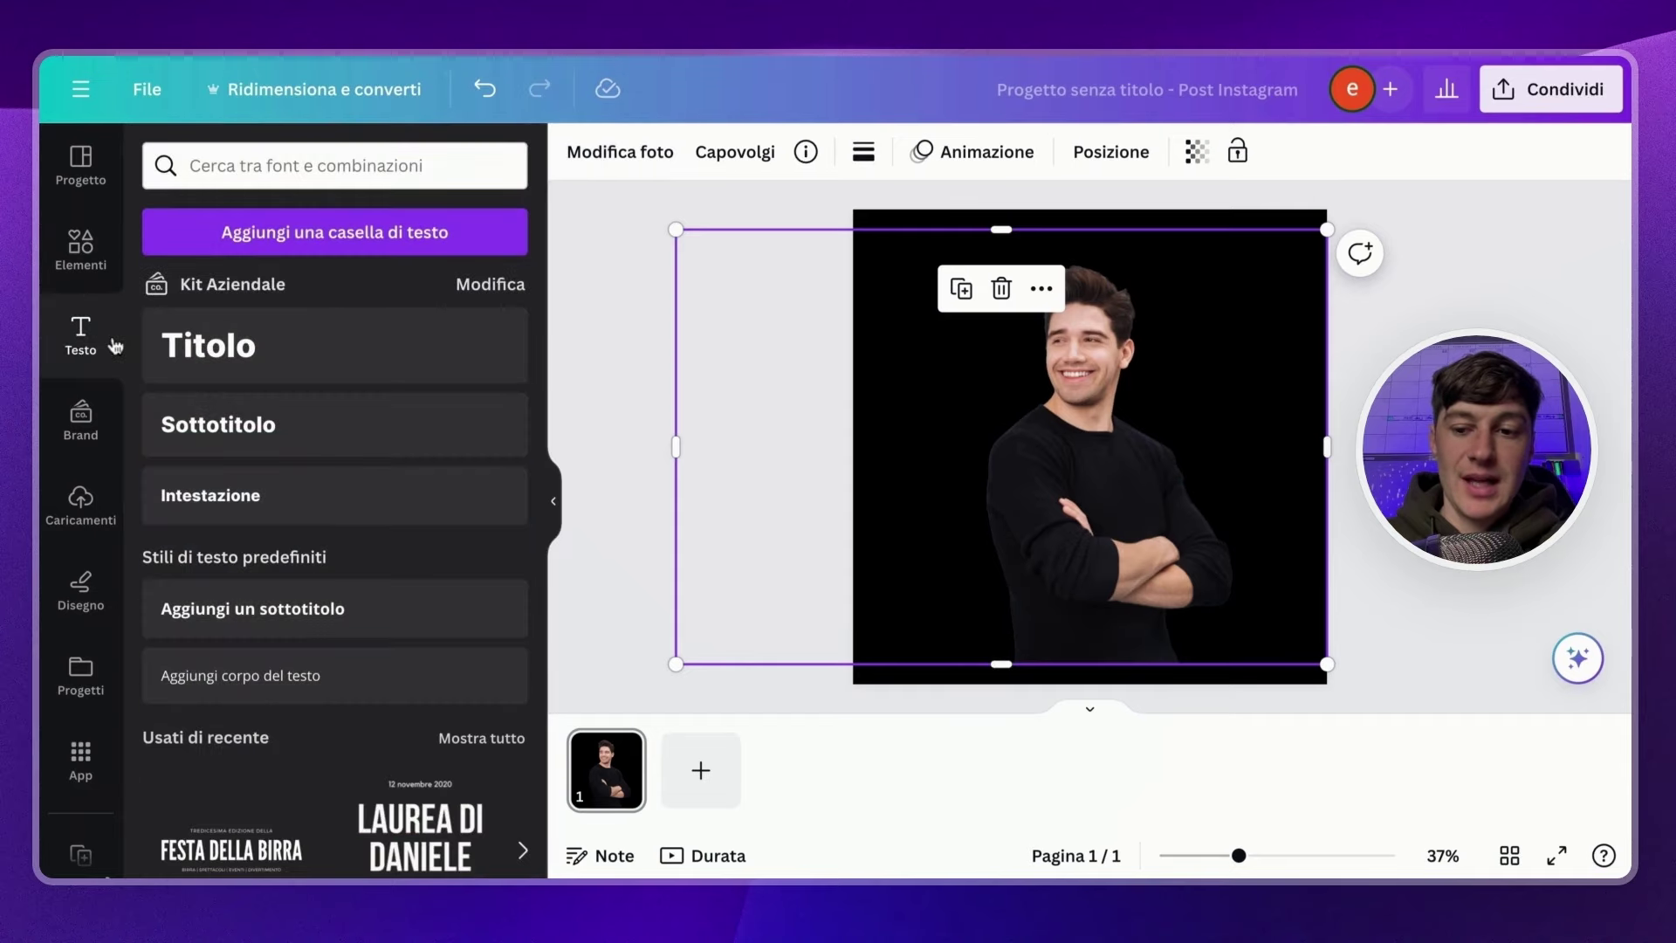
{"action": "left_click", "coordinate": [261, 370]}
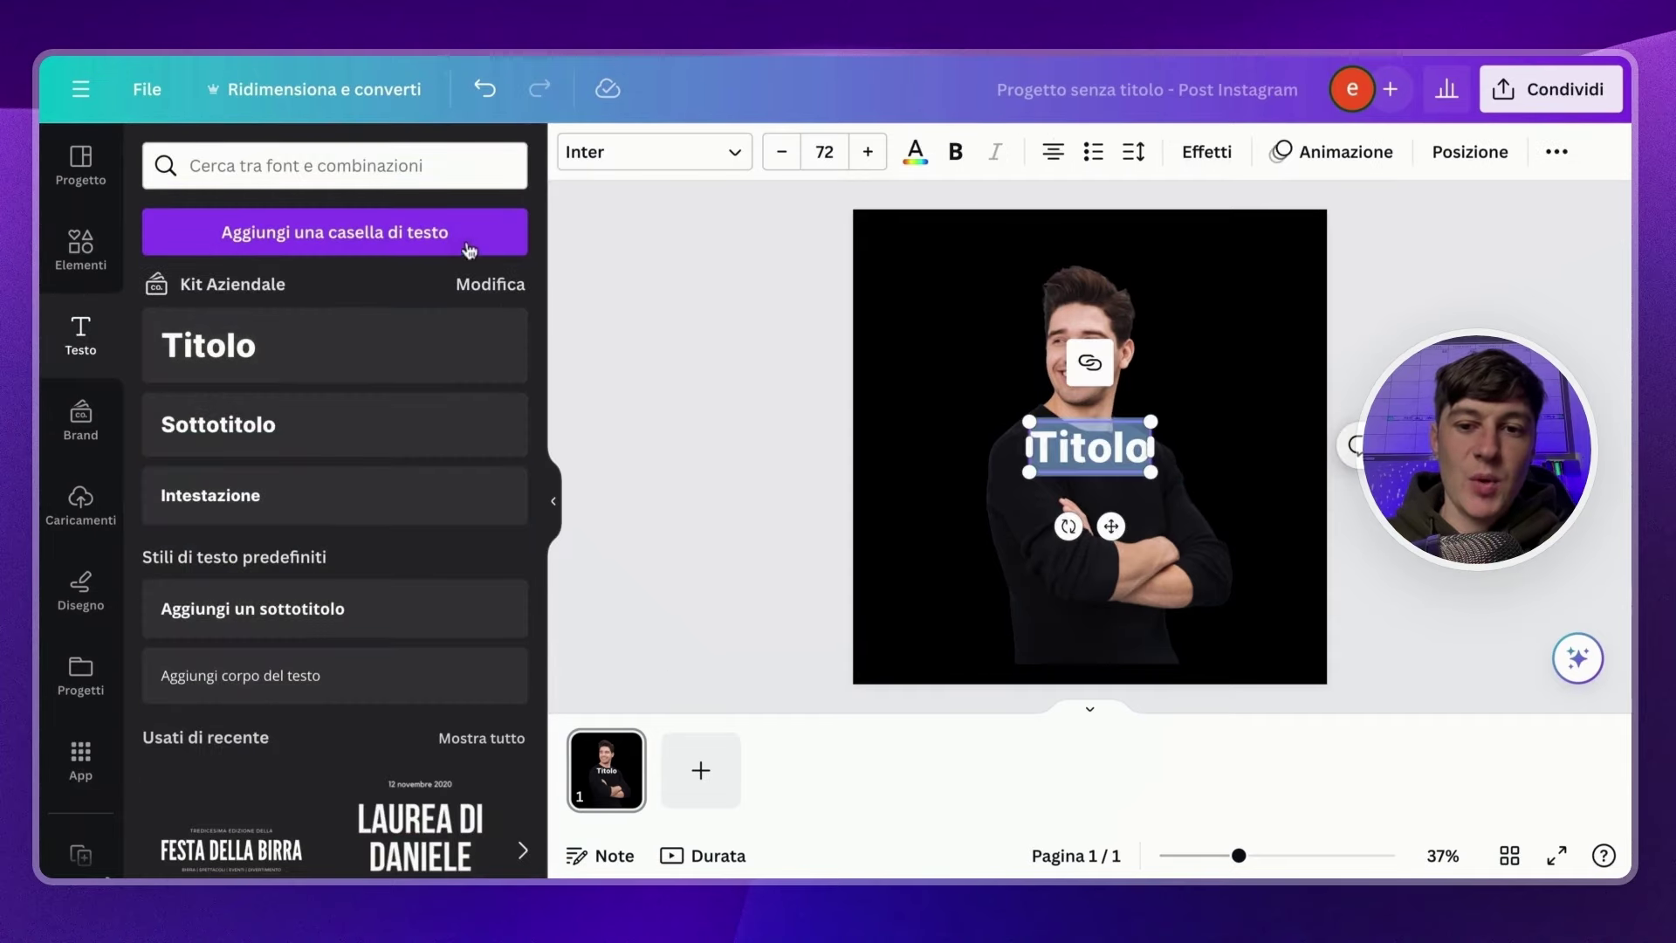
{"action": "left_click", "coordinate": [651, 151]}
{"action": "left_click", "coordinate": [294, 213]}
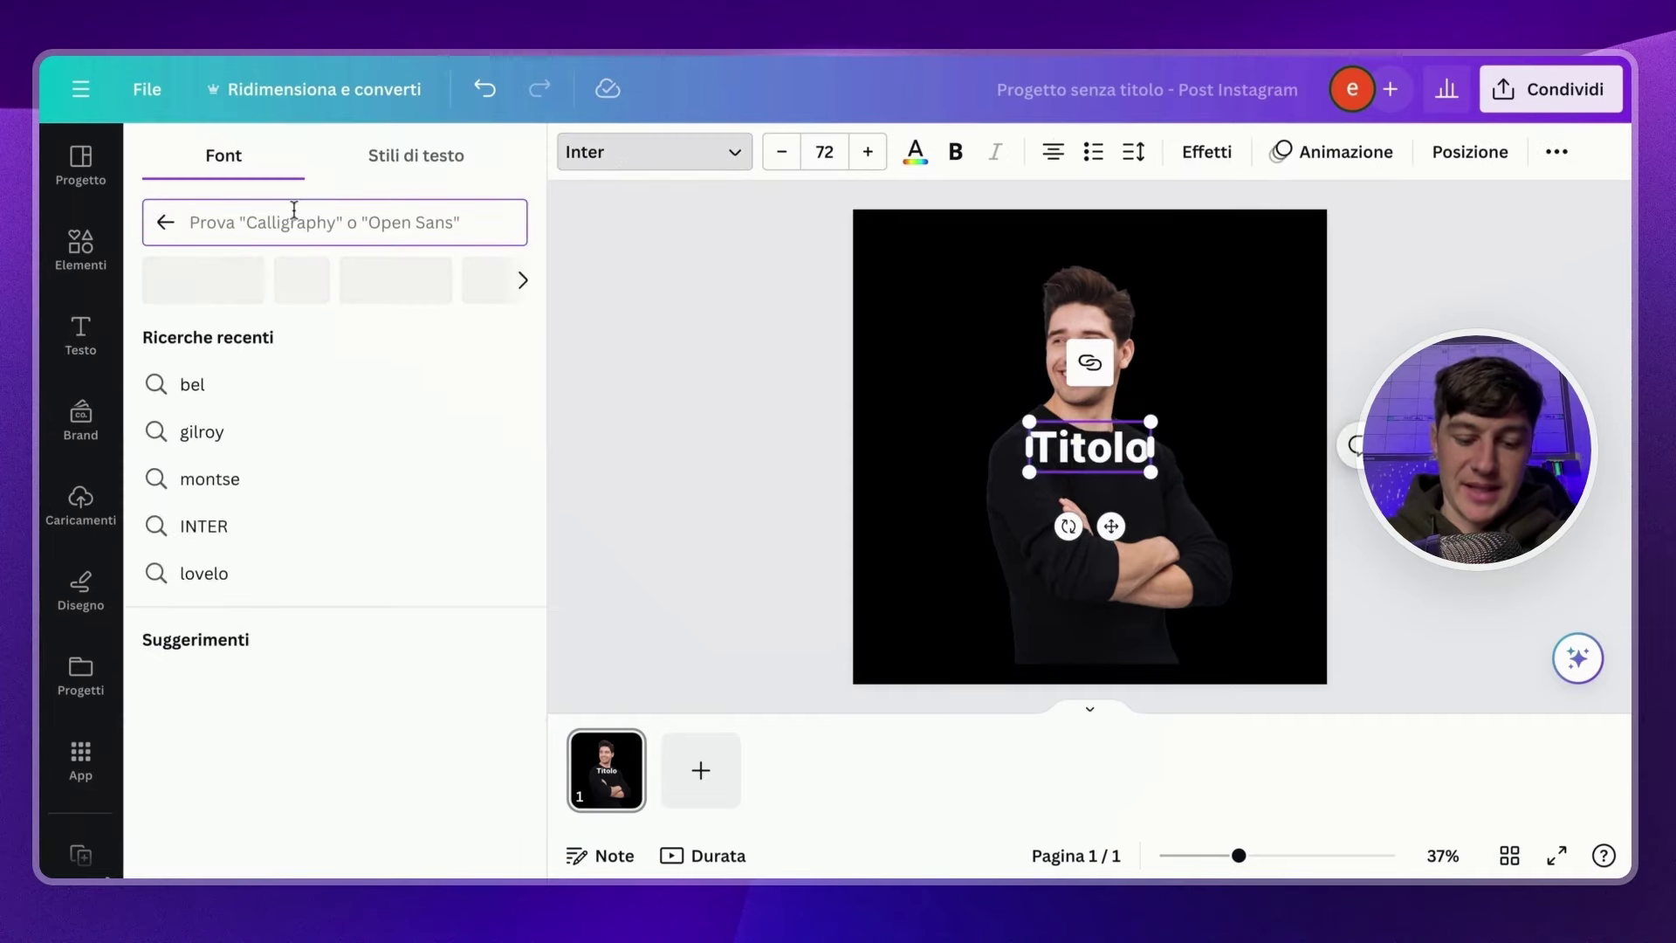
{"action": "type", "text": "montserrat"}
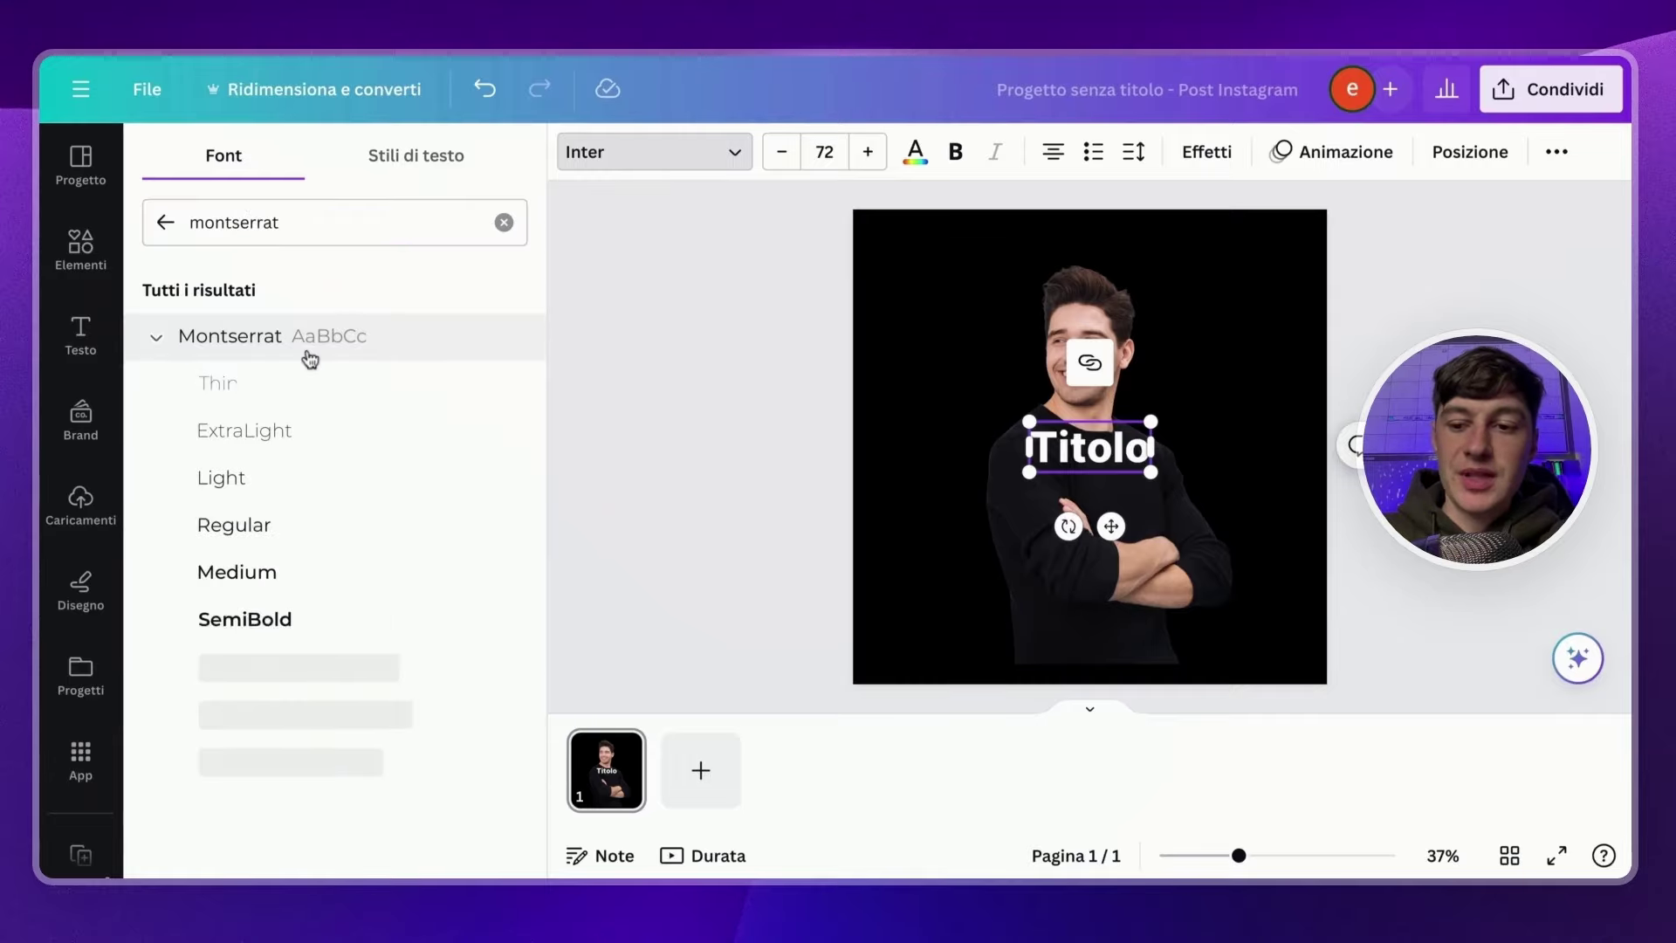
{"action": "left_click", "coordinate": [297, 760]}
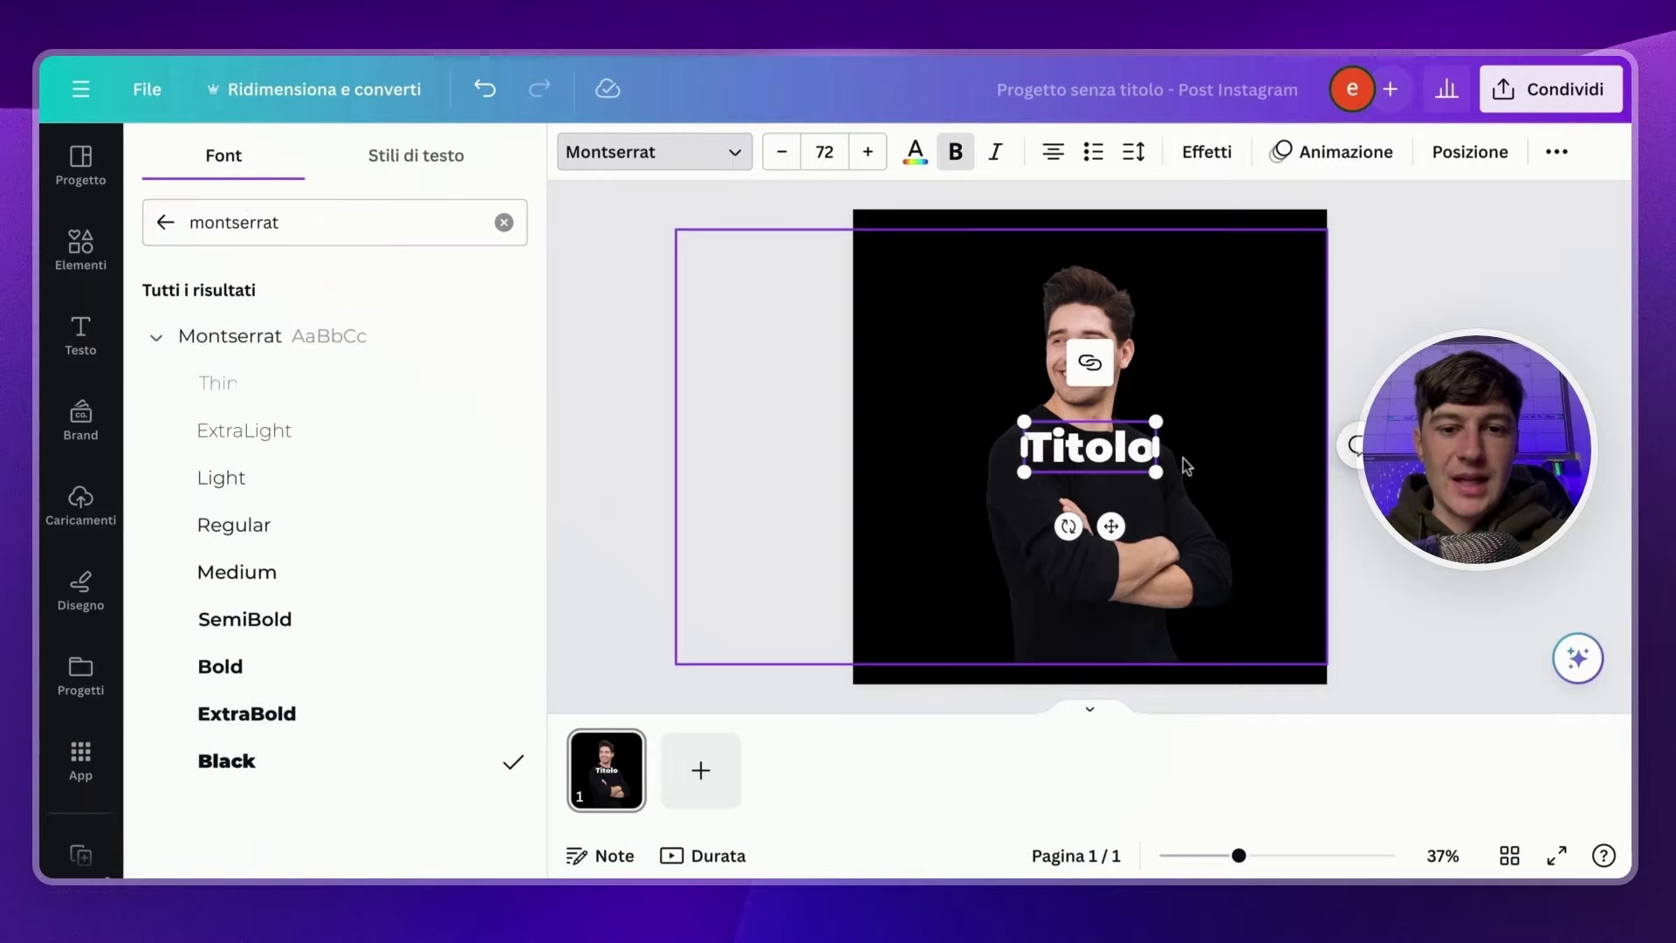
Set the title's font size to 160 and widen its letter spacing.
{"action": "left_click", "coordinate": [820, 150]}
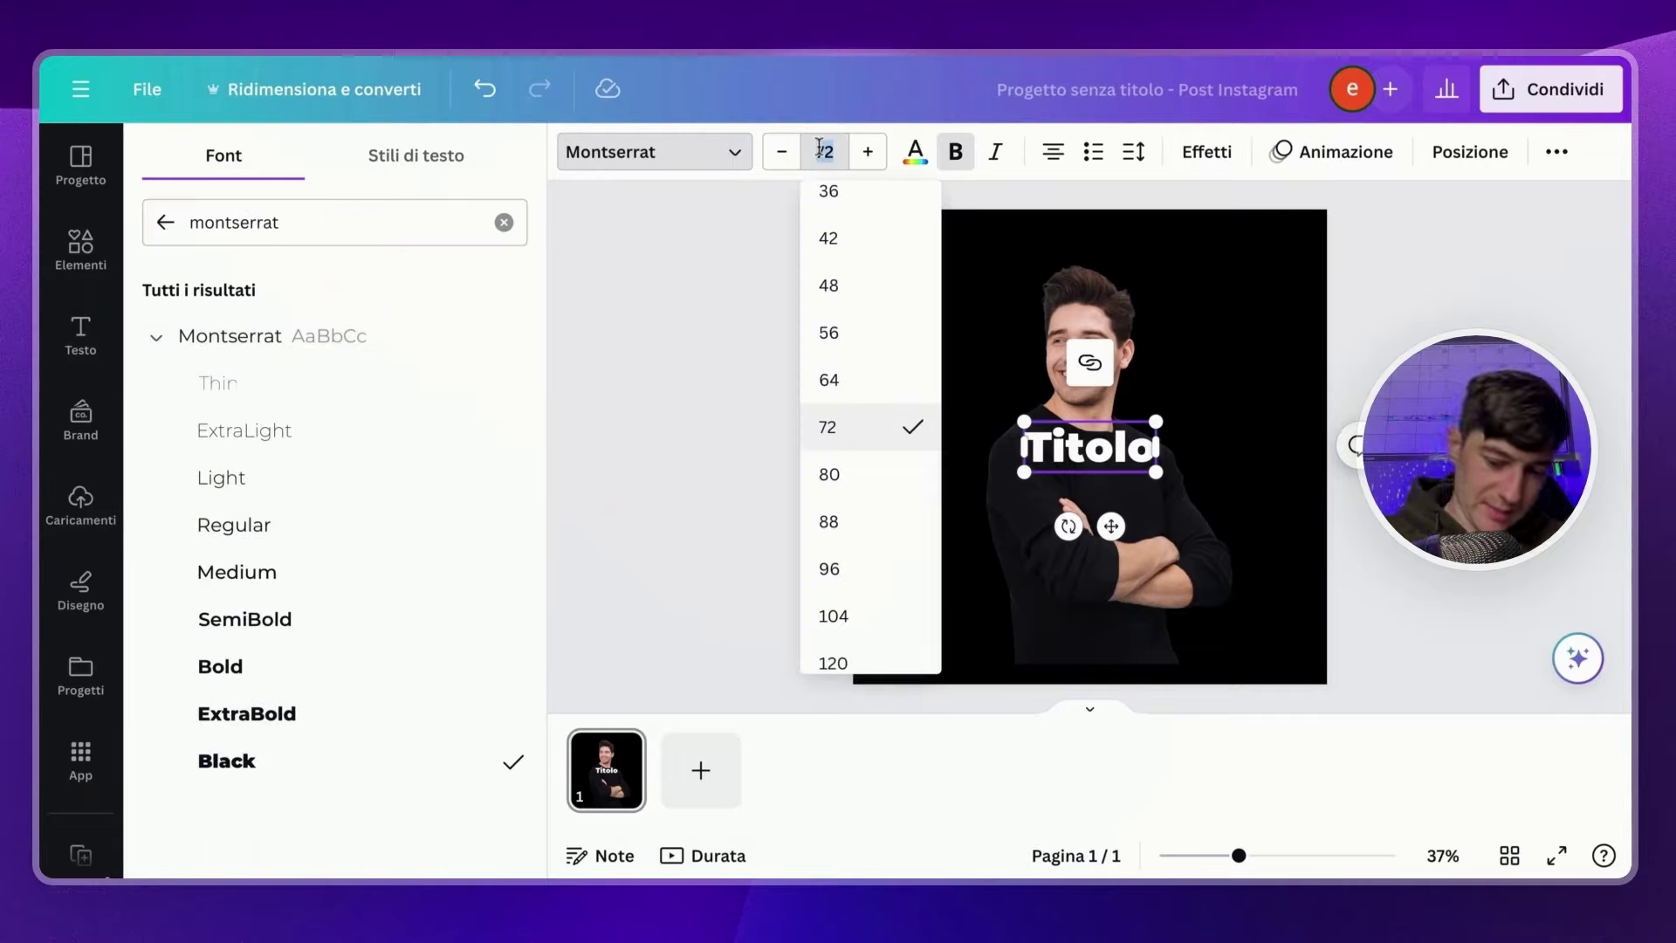
{"action": "key", "text": "Return"}
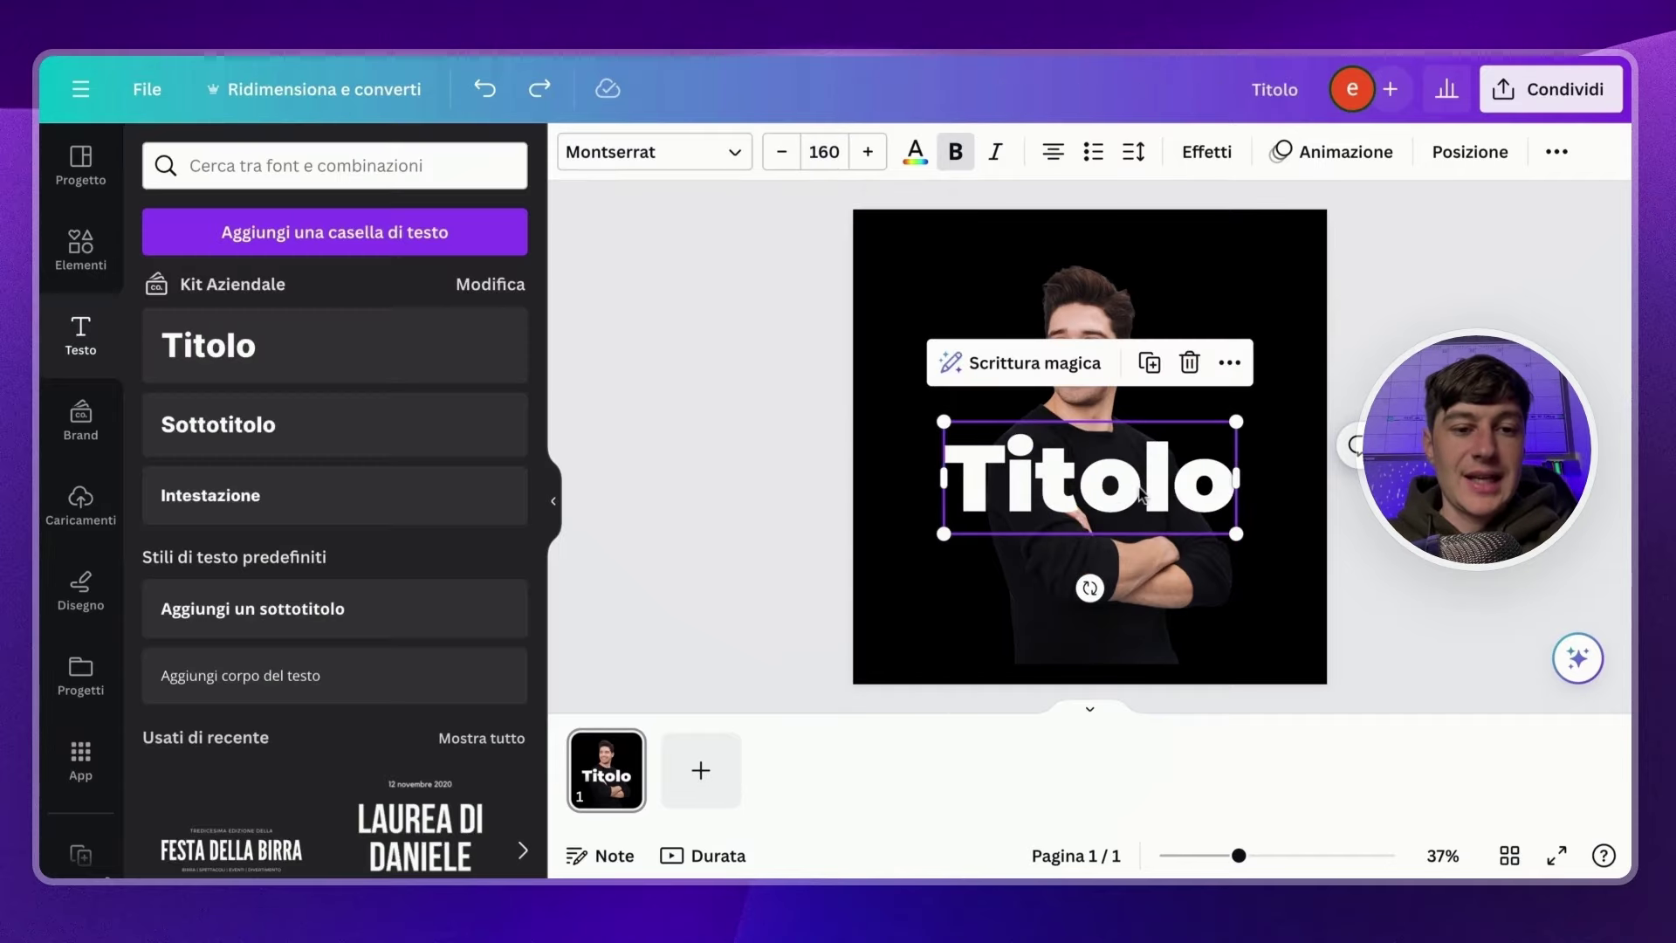
{"action": "left_click", "coordinate": [1134, 154]}
{"action": "left_click", "coordinate": [1449, 211]}
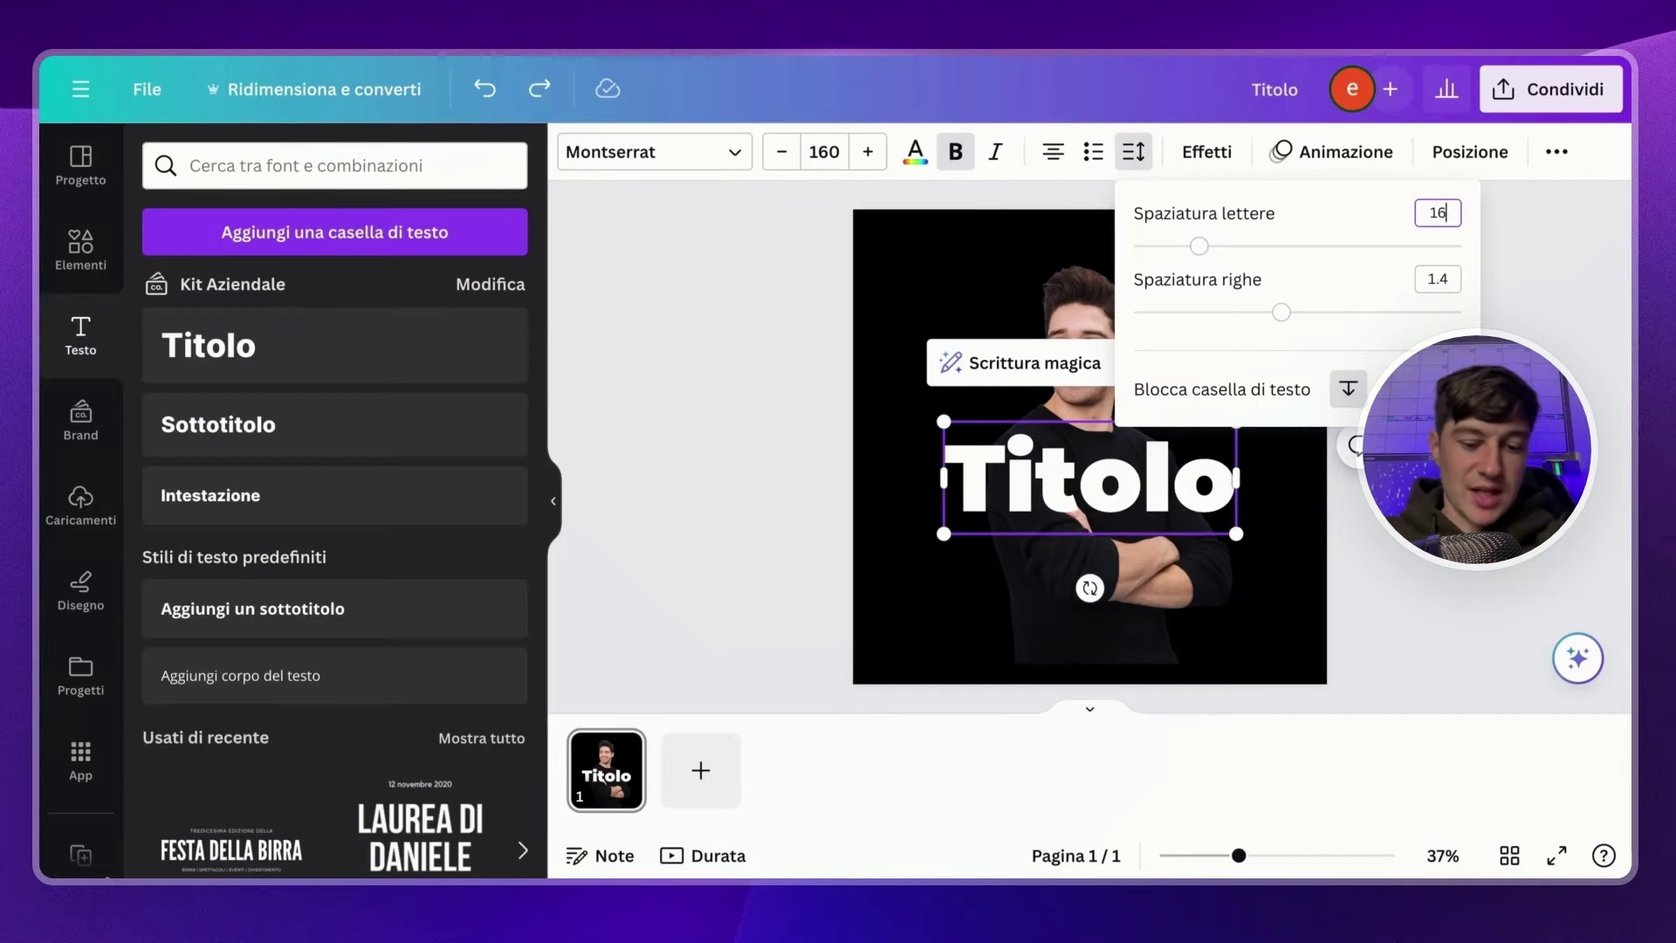
{"action": "key", "text": "Return"}
Replace the title text with "Black" and select the man's photo behind it.
{"action": "left_click_drag", "start_coordinate": [1265, 482], "coordinate": [923, 489]}
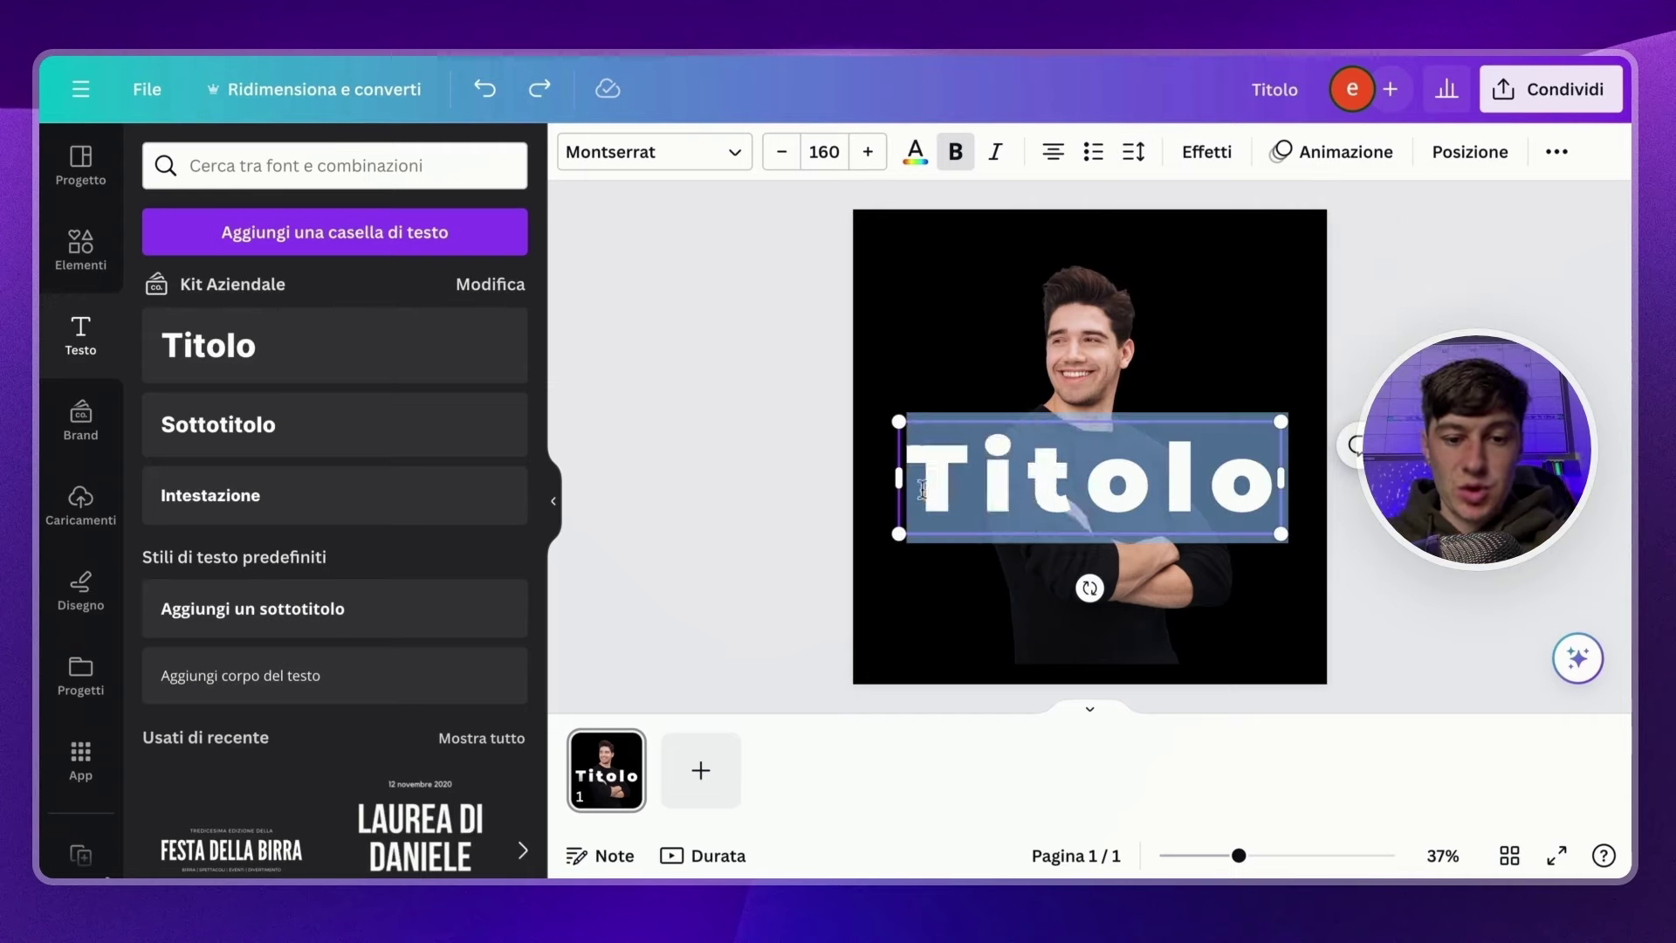
{"action": "type", "text": "Black"}
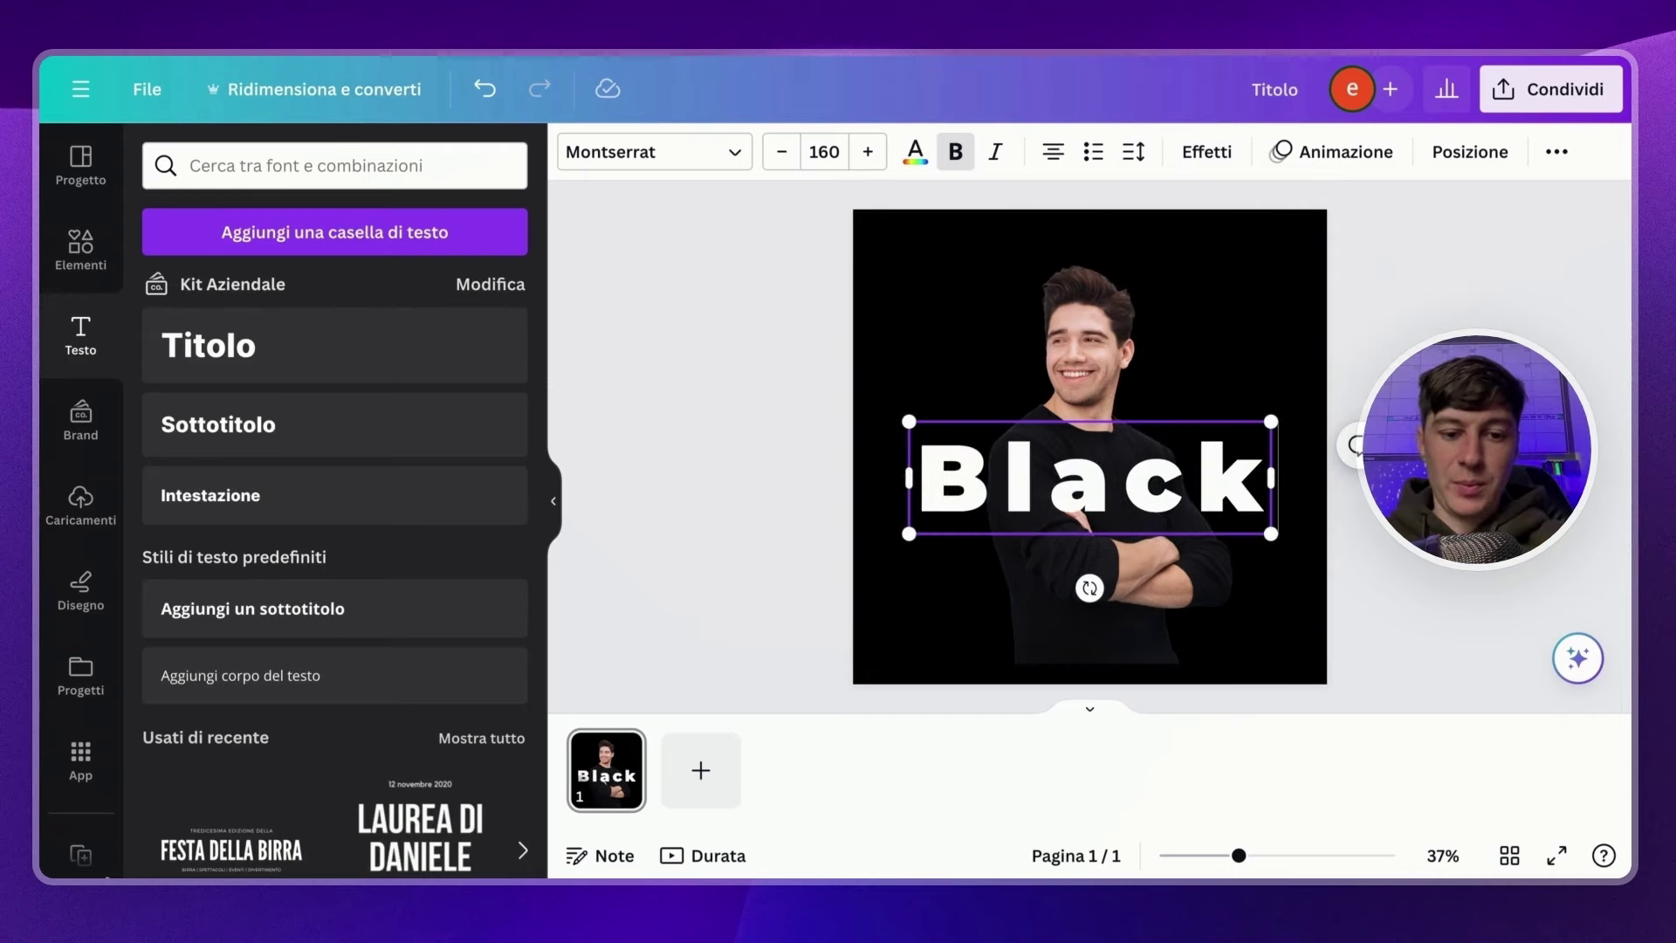
{"action": "left_click", "coordinate": [929, 360]}
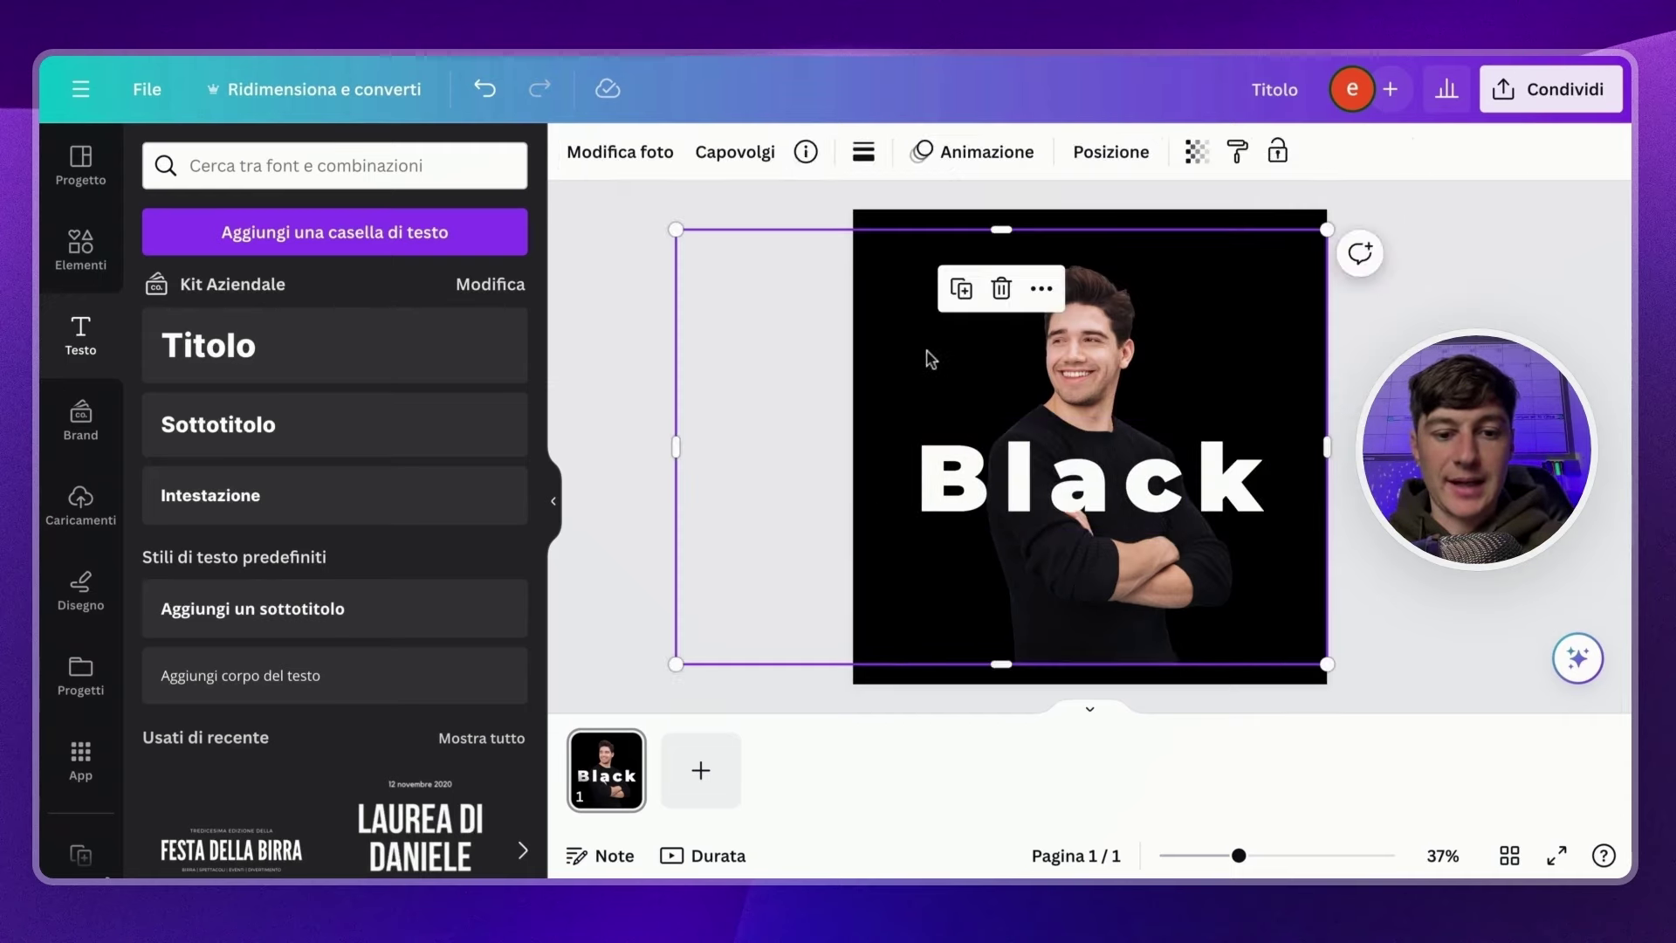
Duplicate the "Black" title and place the copy just below the original.
{"action": "key", "text": "ctrl+z"}
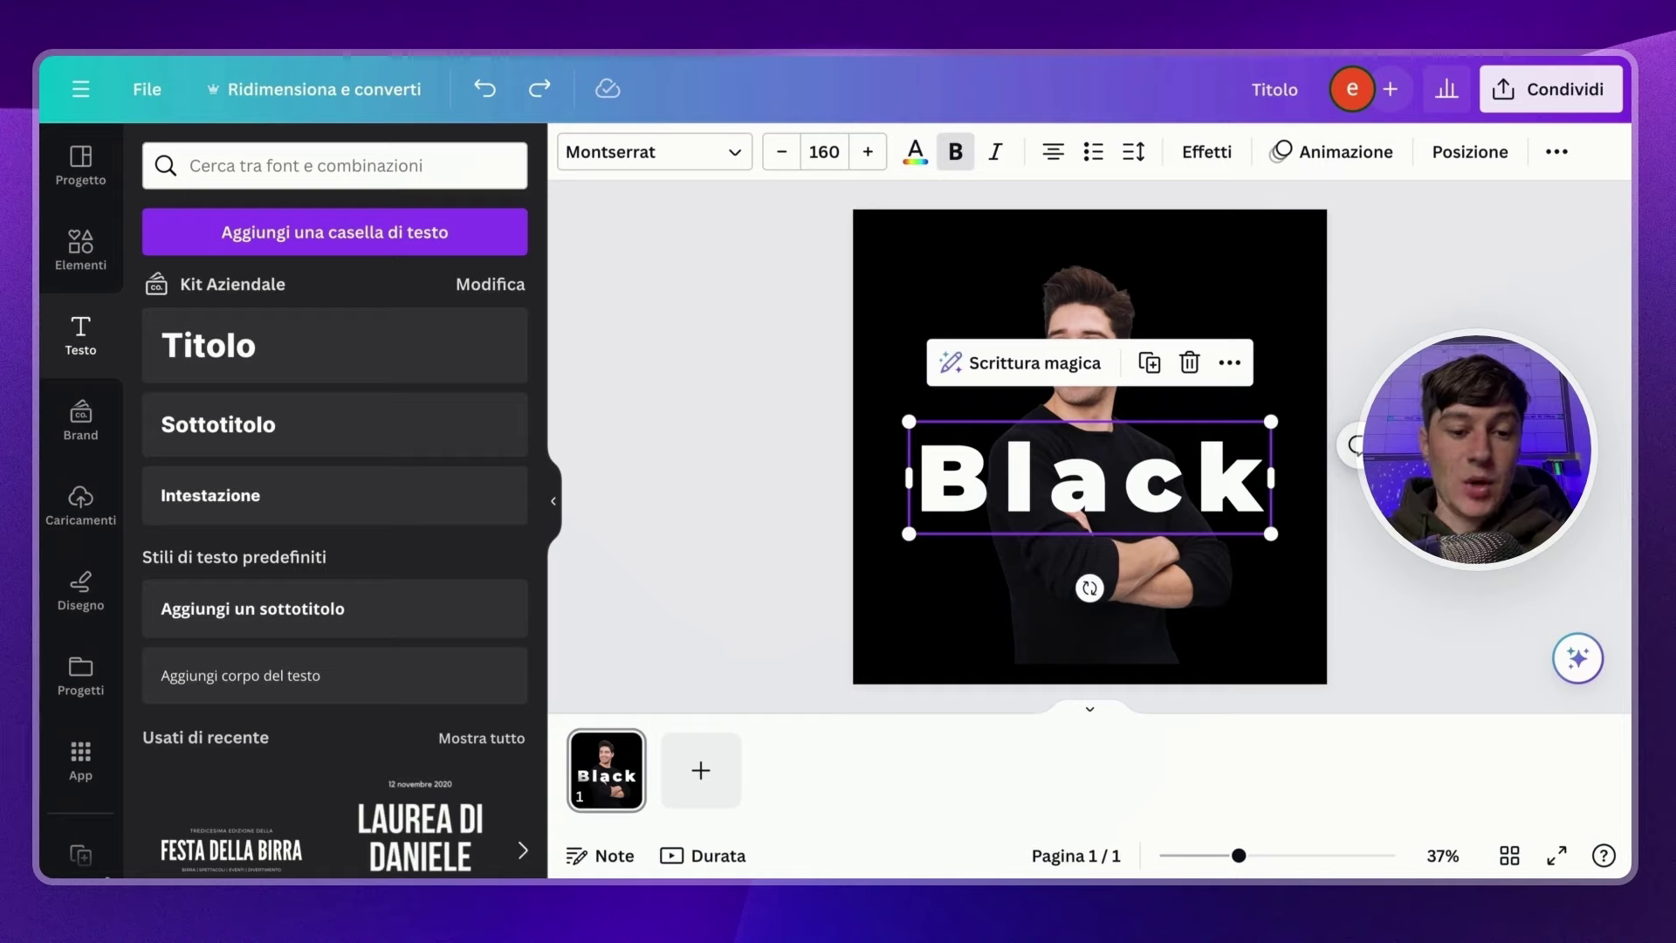
{"action": "key", "text": "ctrl+d"}
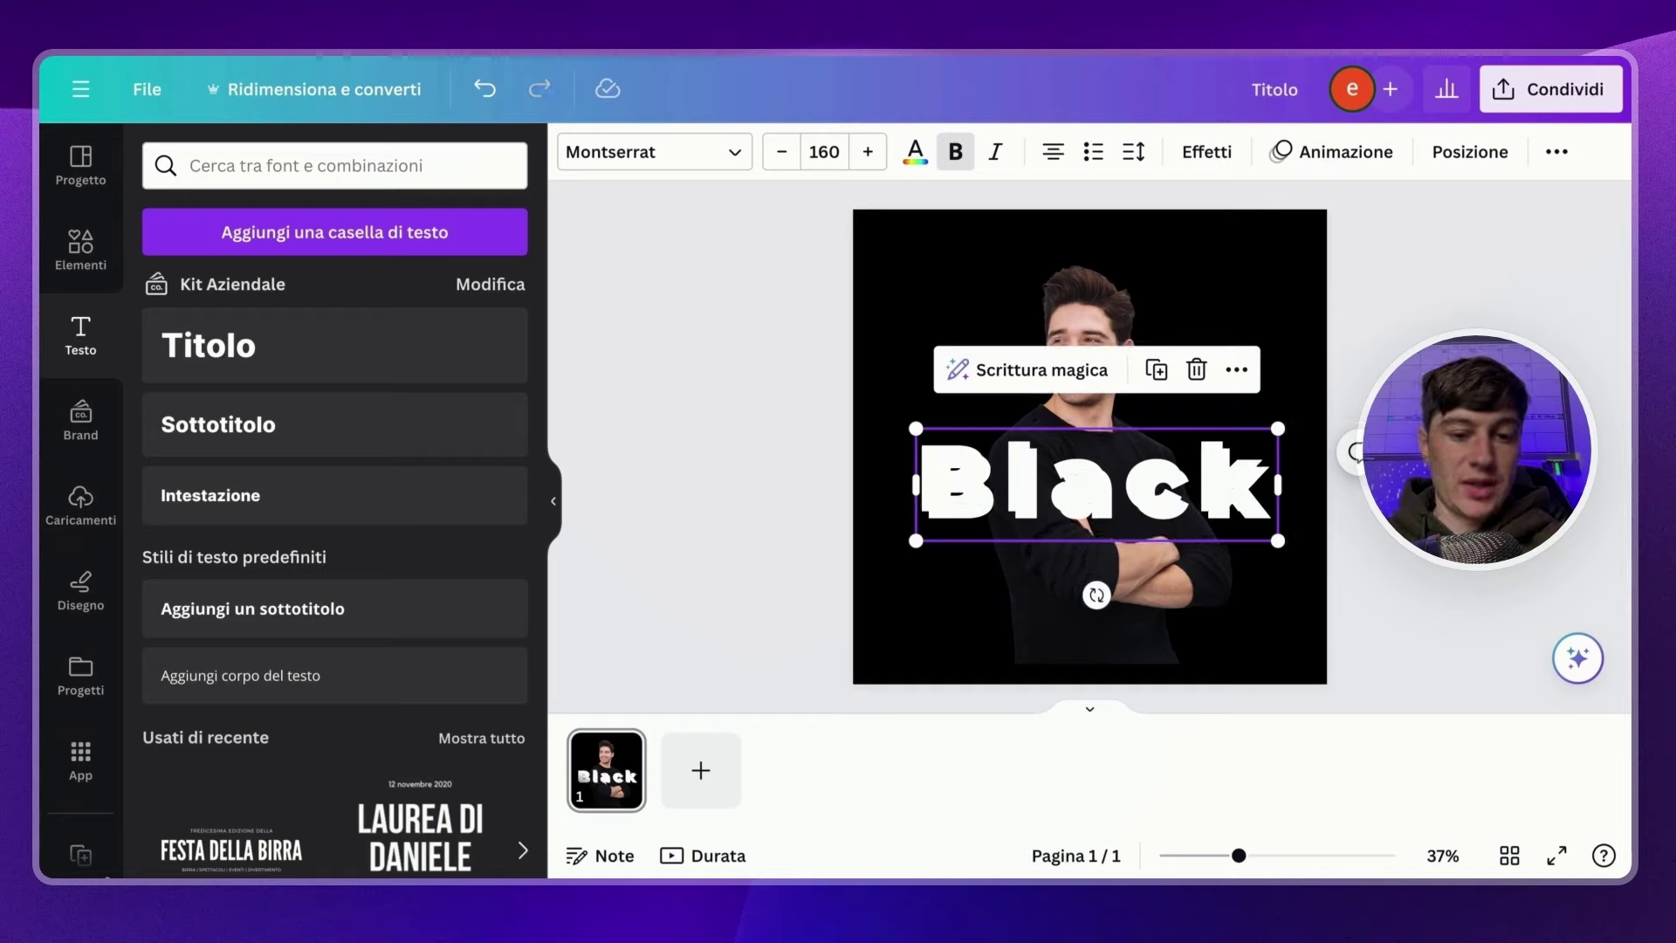
{"action": "left_click_drag", "start_coordinate": [1149, 490], "coordinate": [1149, 564]}
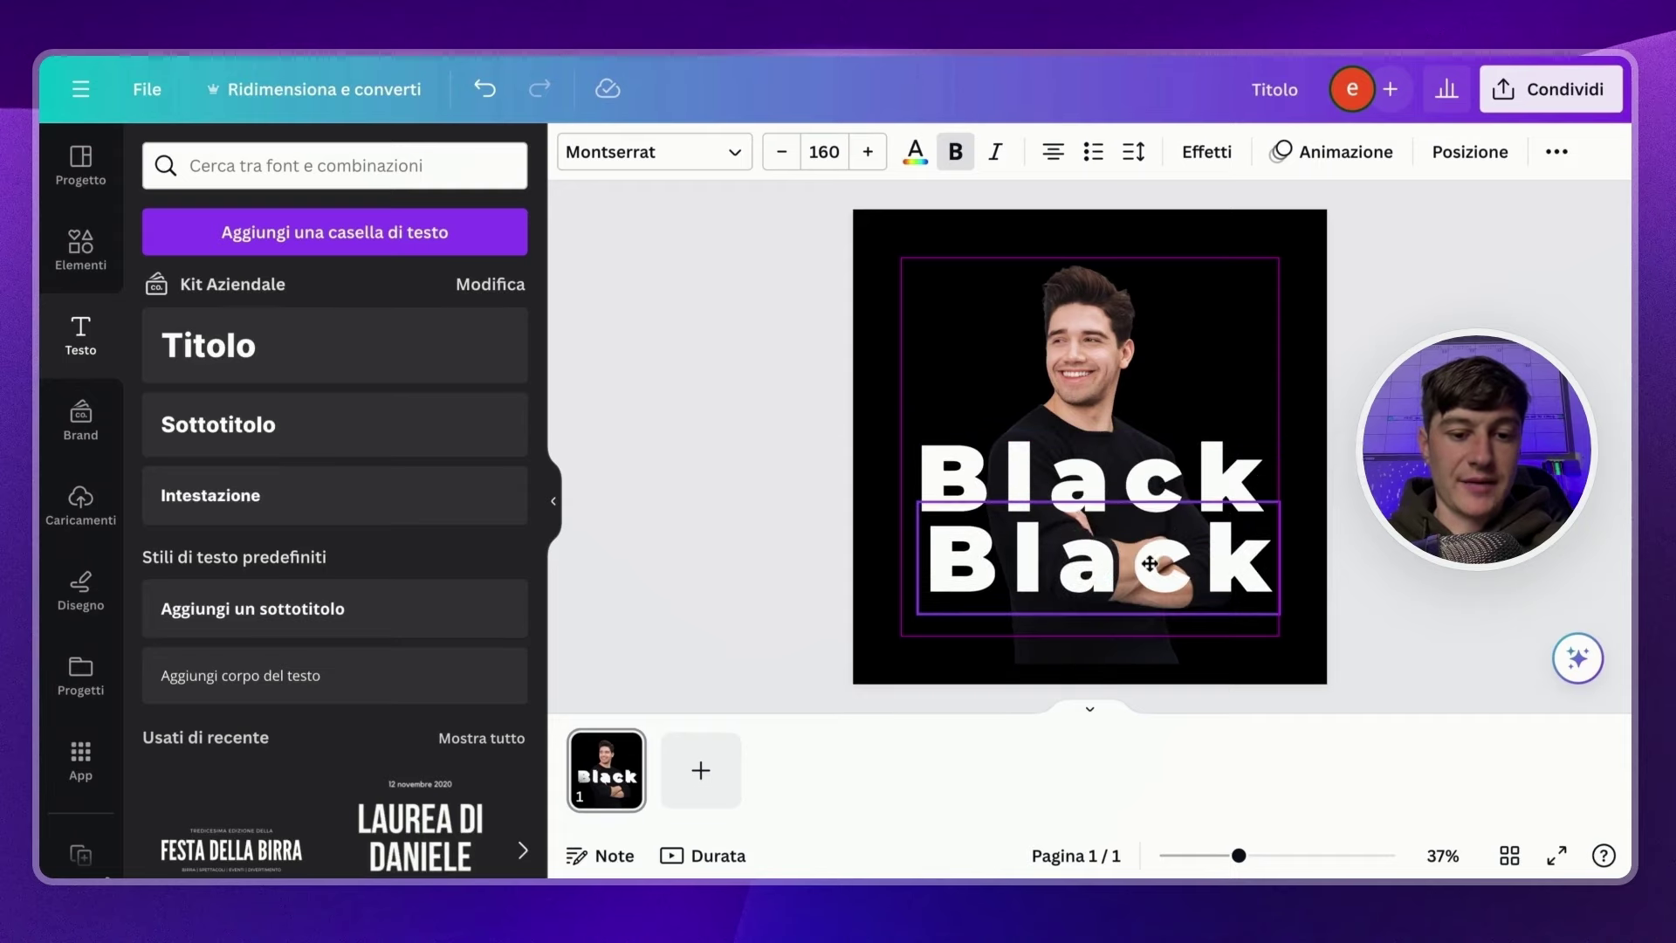
Send the original upper "Black" title to the very back, behind the man's cut-out.
{"action": "left_click", "coordinate": [1132, 485]}
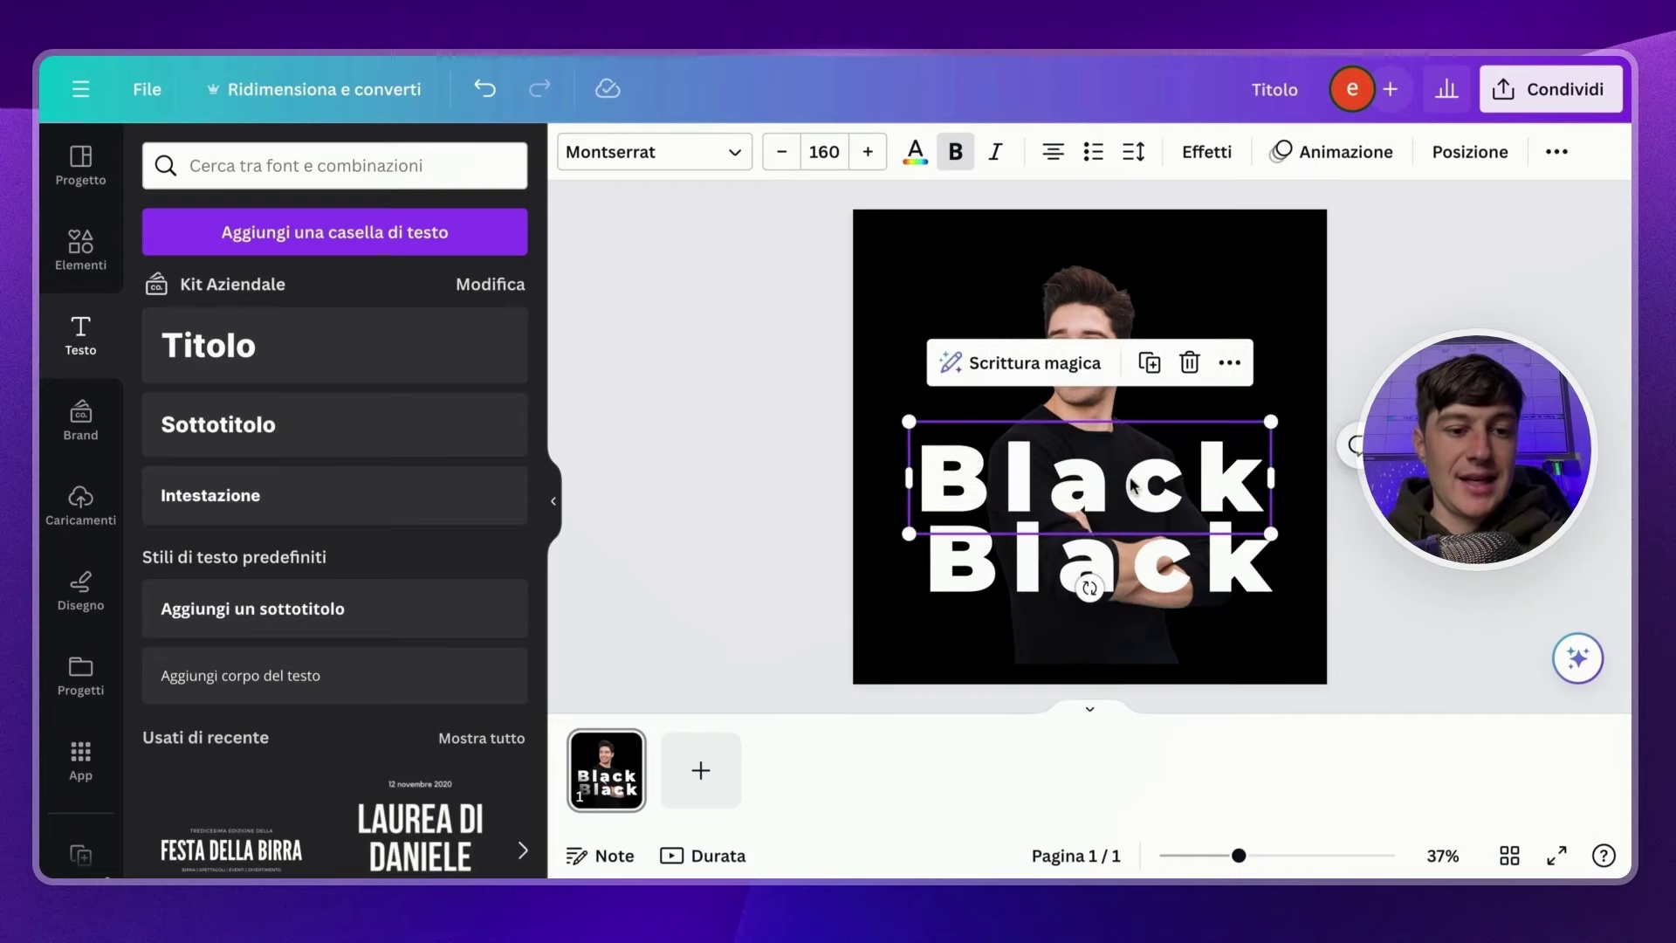
{"action": "left_click", "coordinate": [1445, 153]}
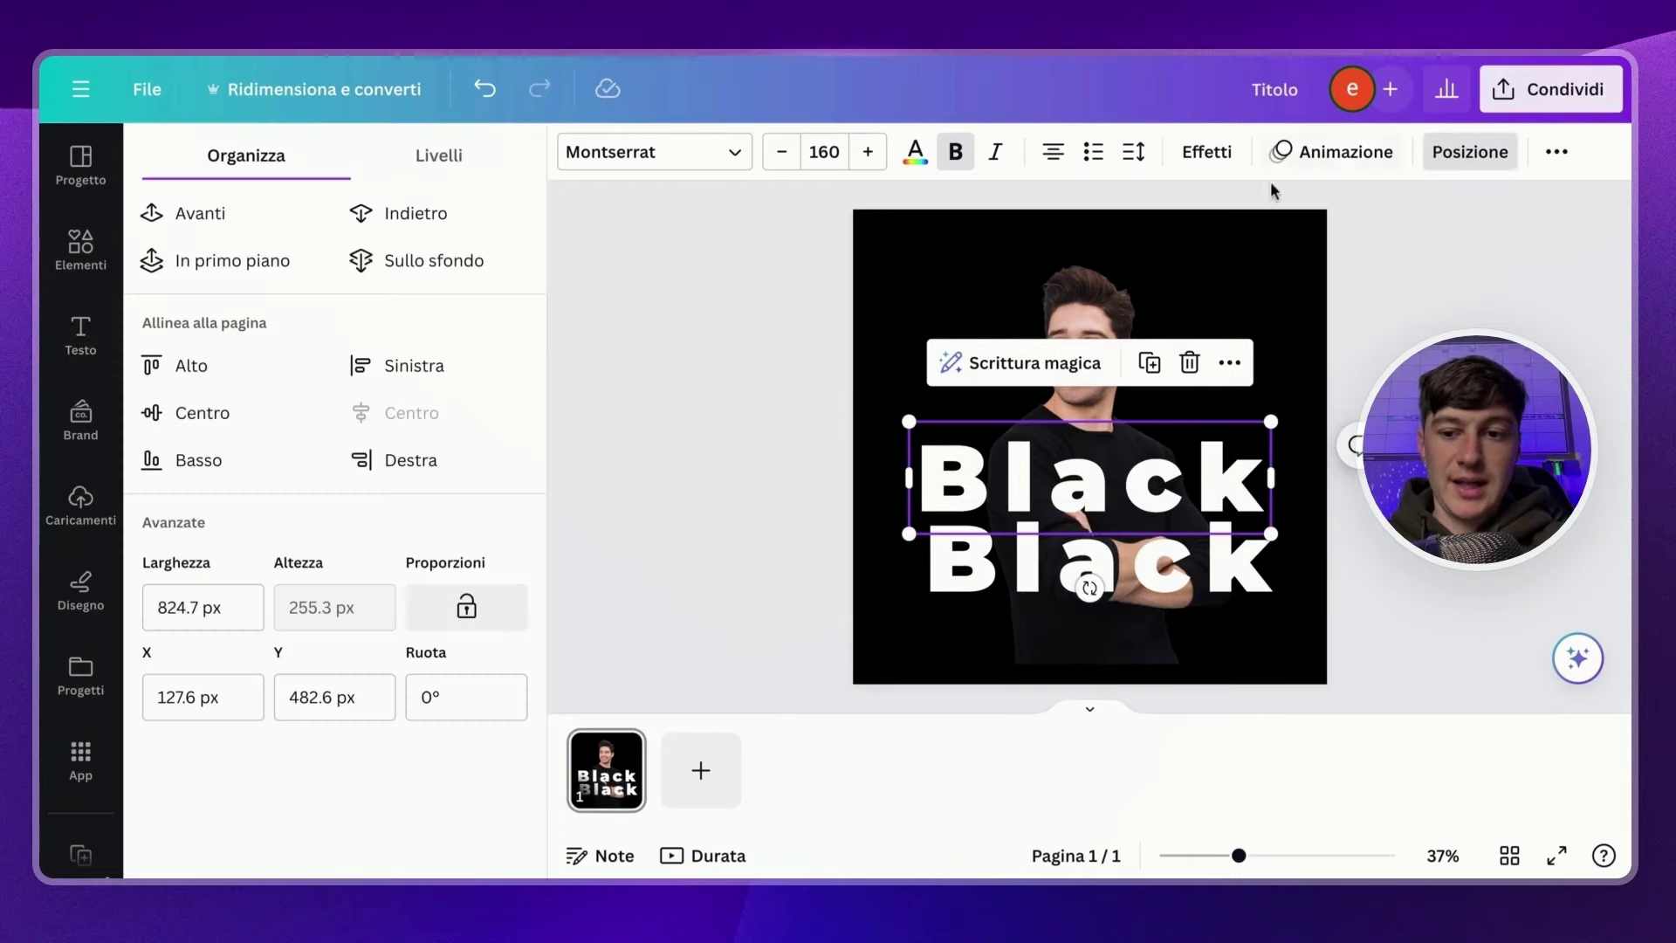
{"action": "left_click", "coordinate": [412, 266]}
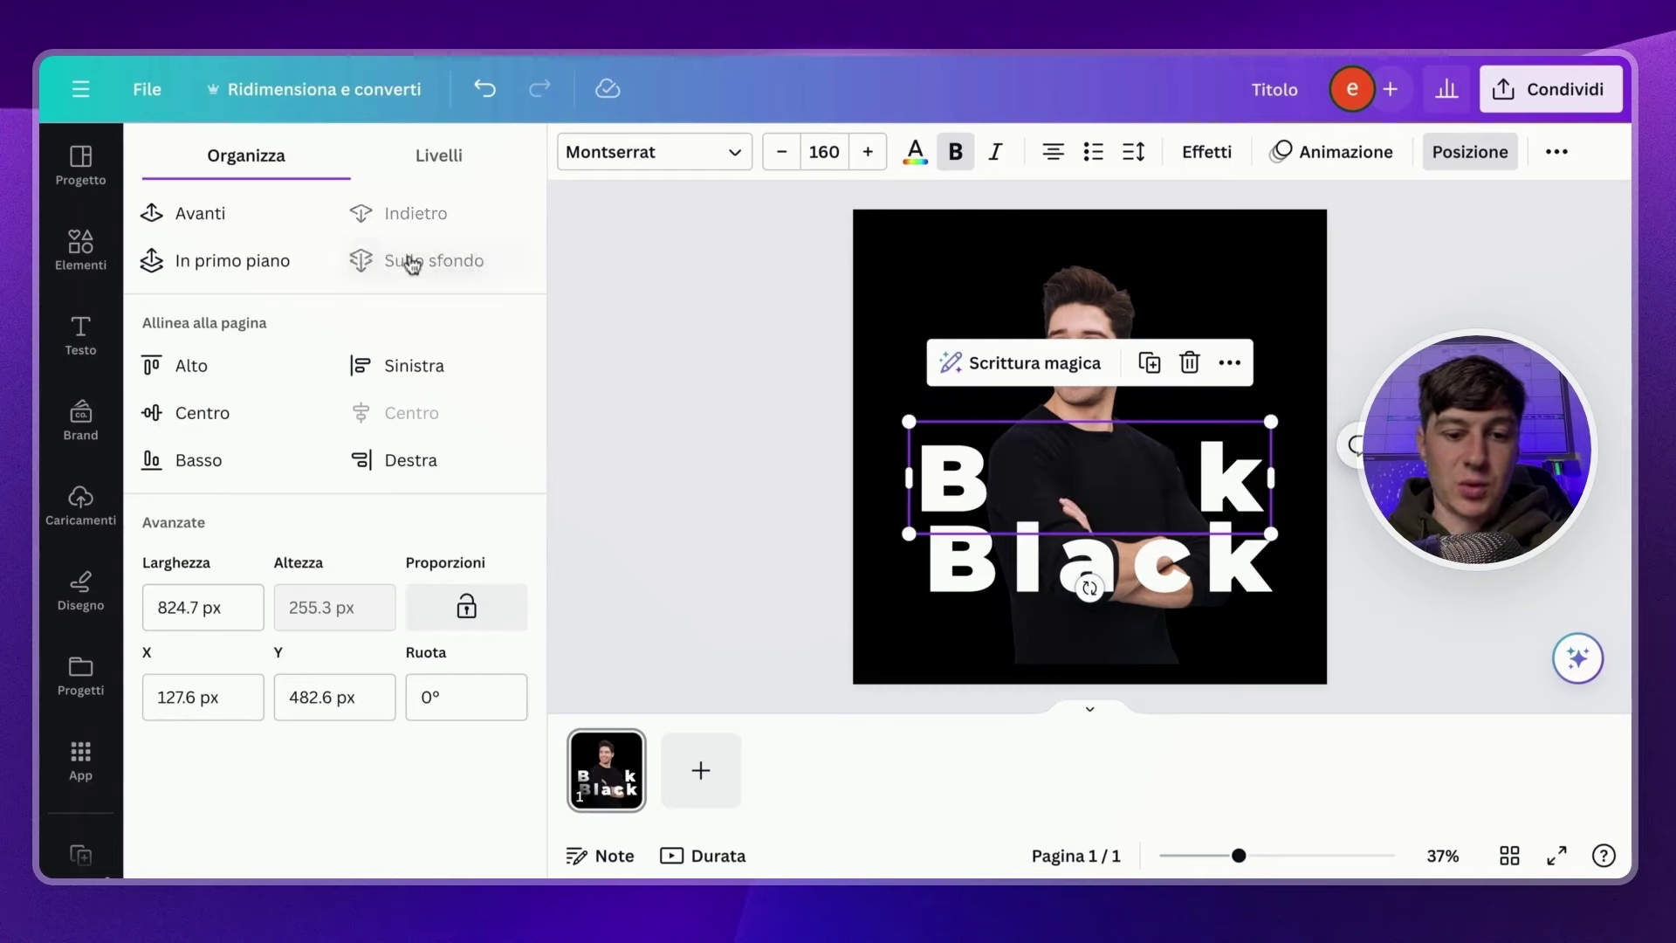
Apply the Svuotamento effect with thickness 16 to the lower "Black" copy and align it exactly over the original title.
{"action": "left_click", "coordinate": [1025, 541]}
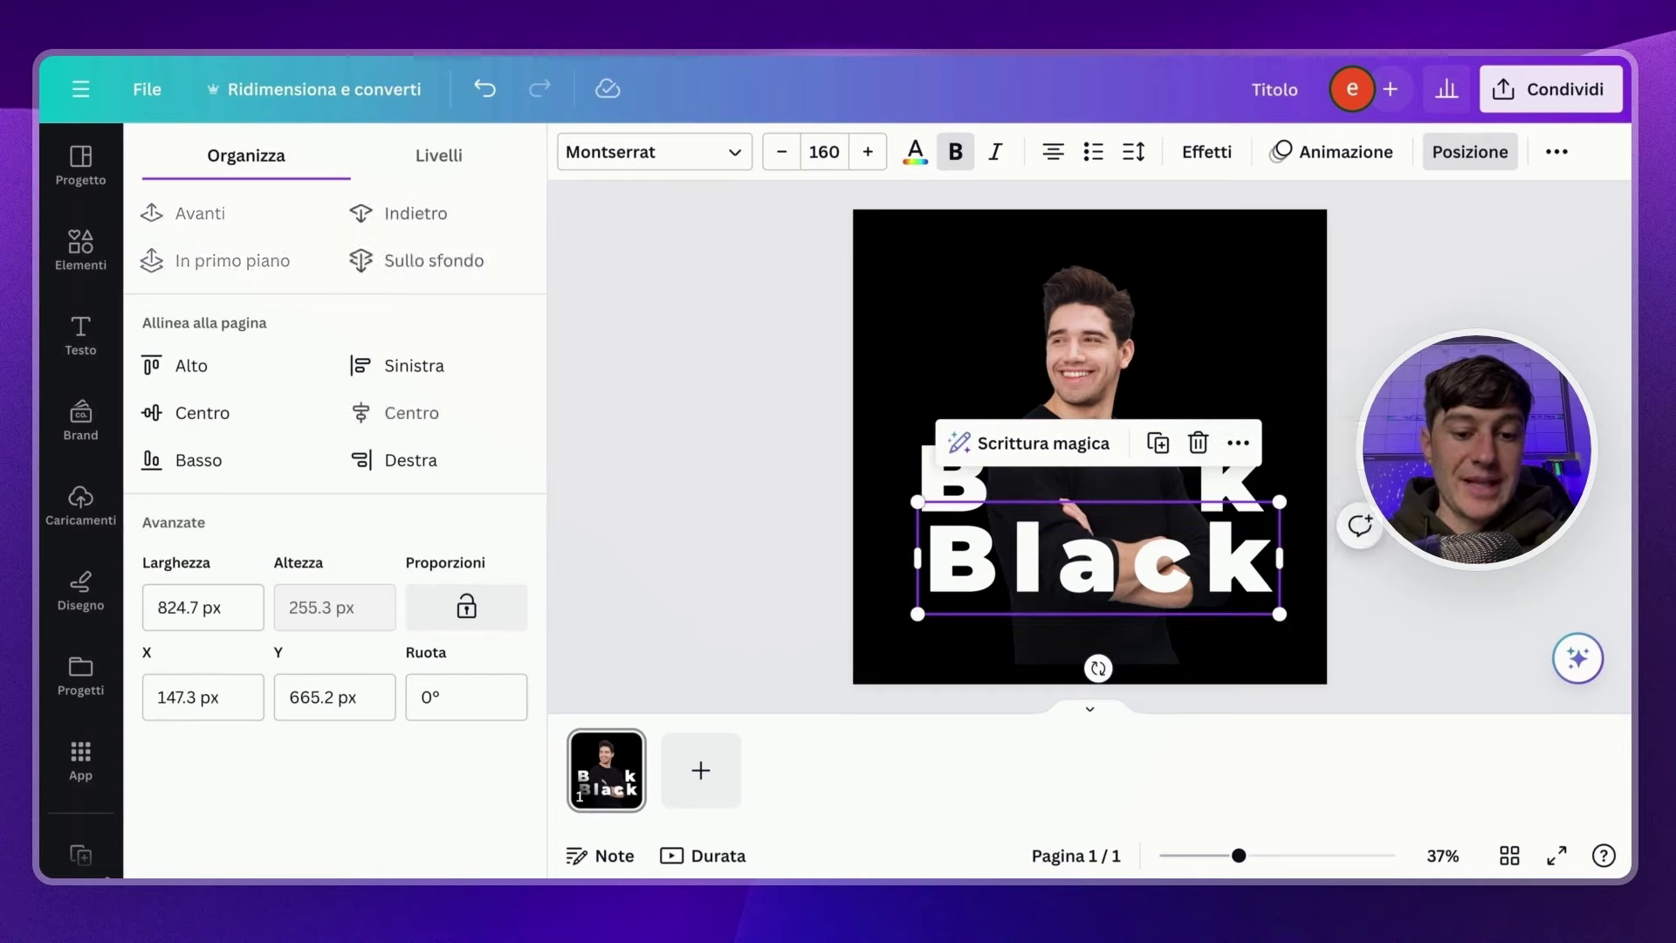
{"action": "left_click", "coordinate": [1206, 152]}
{"action": "left_click", "coordinate": [228, 441]}
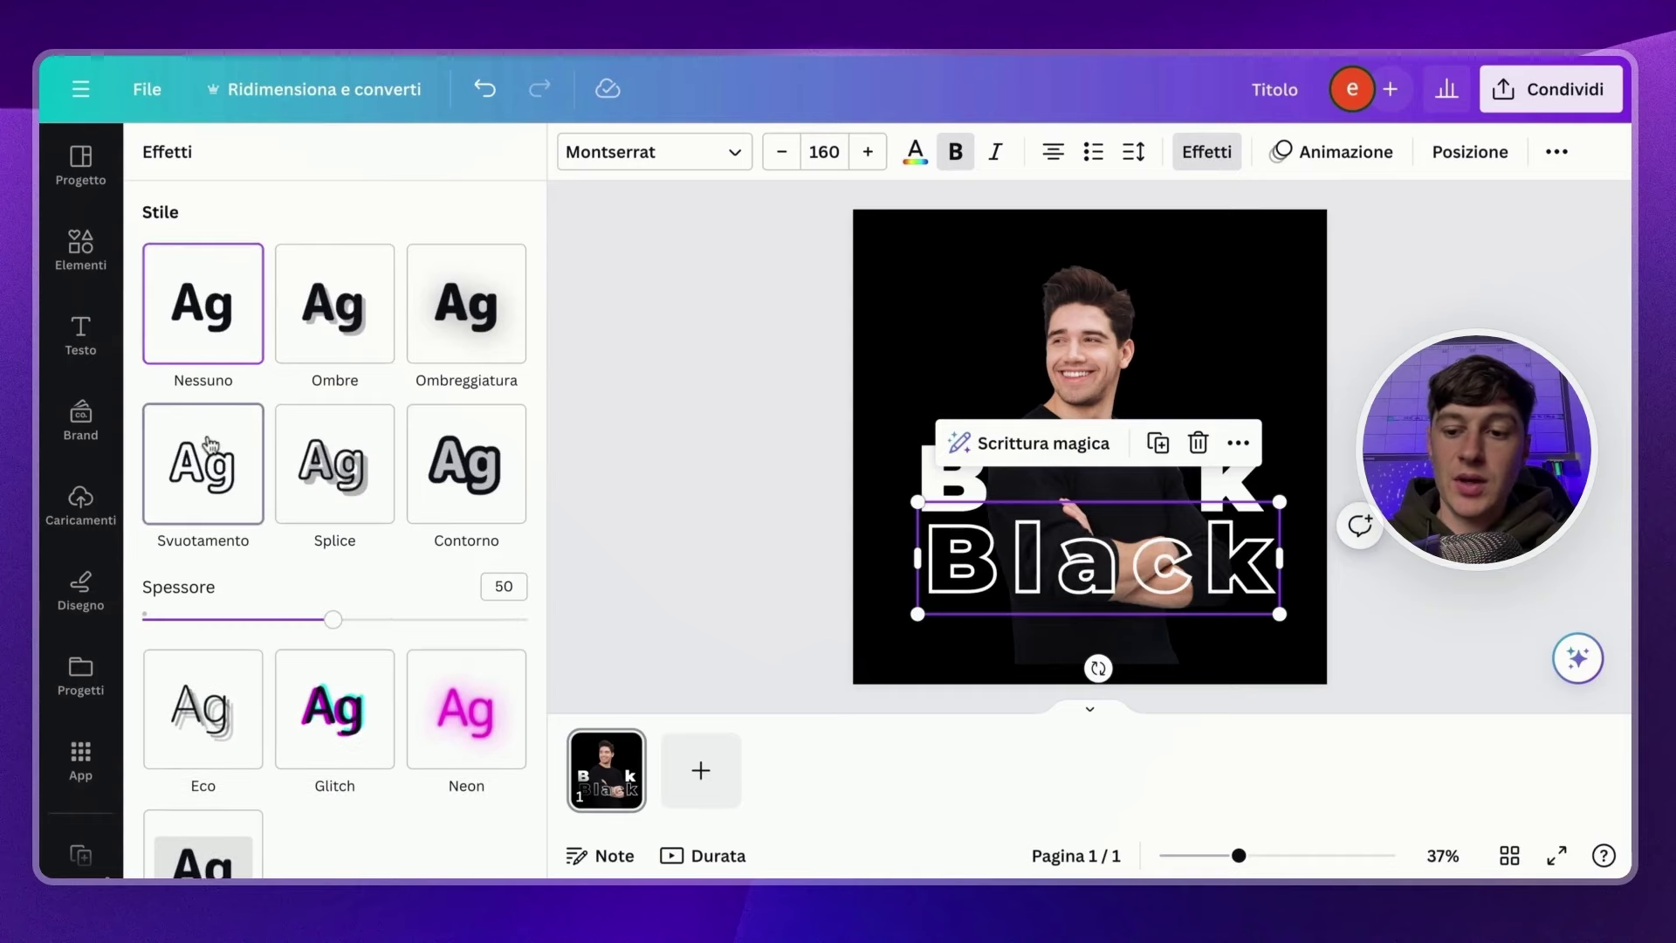
{"action": "left_click", "coordinate": [511, 582]}
{"action": "type", "text": "16"}
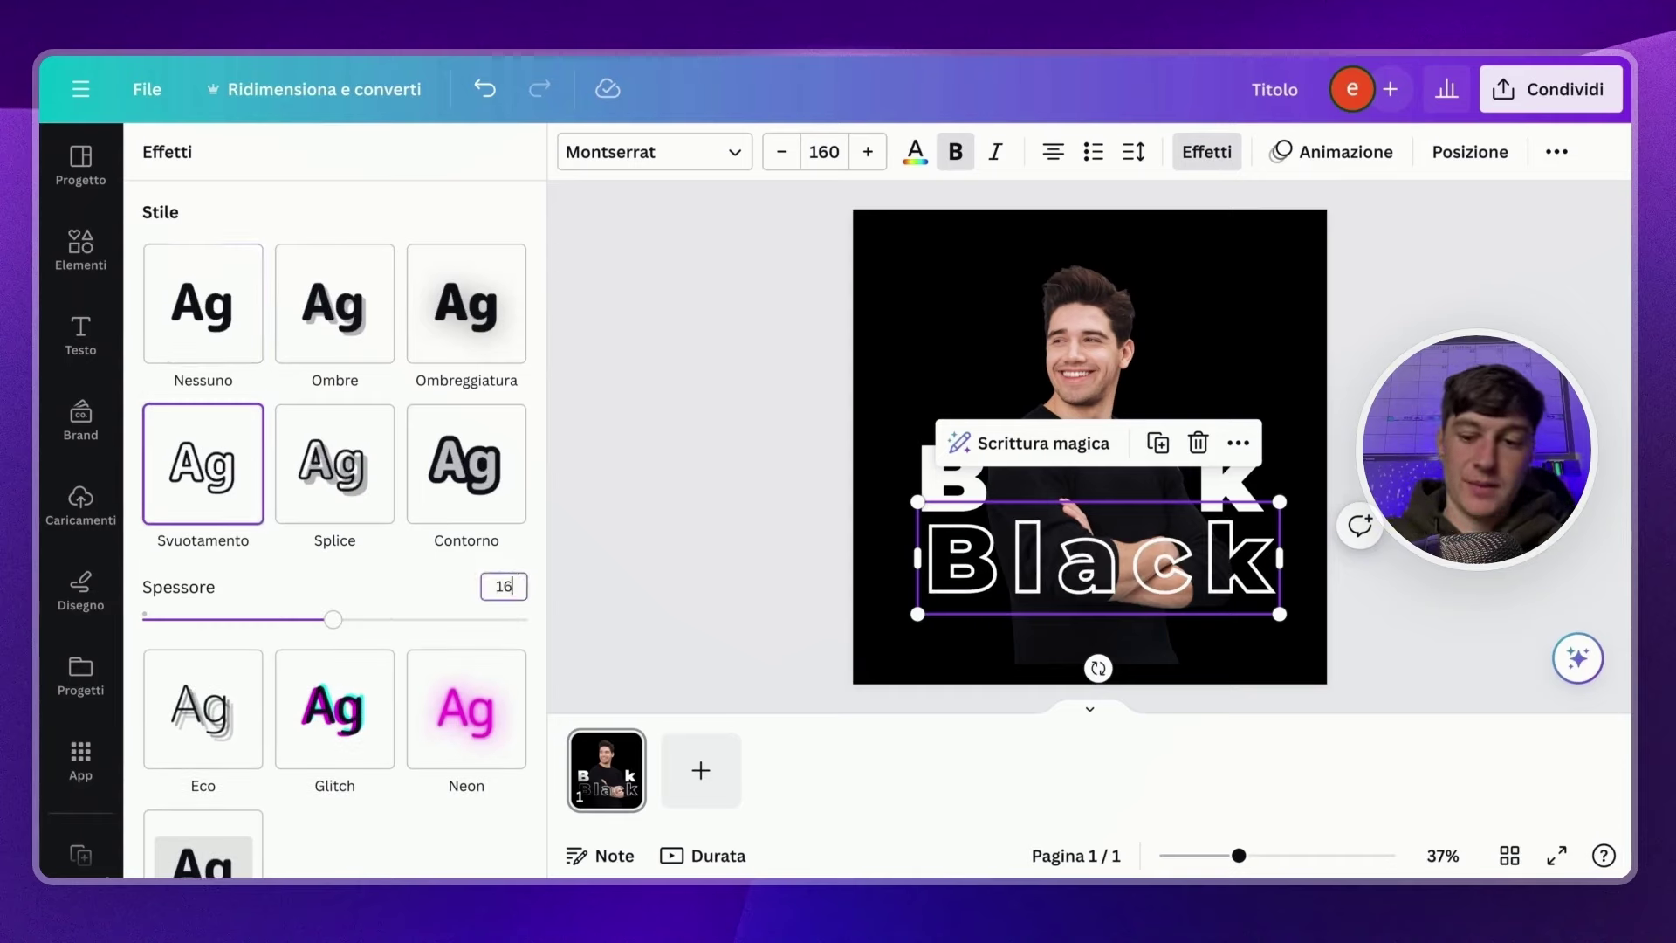
{"action": "key", "text": "Return"}
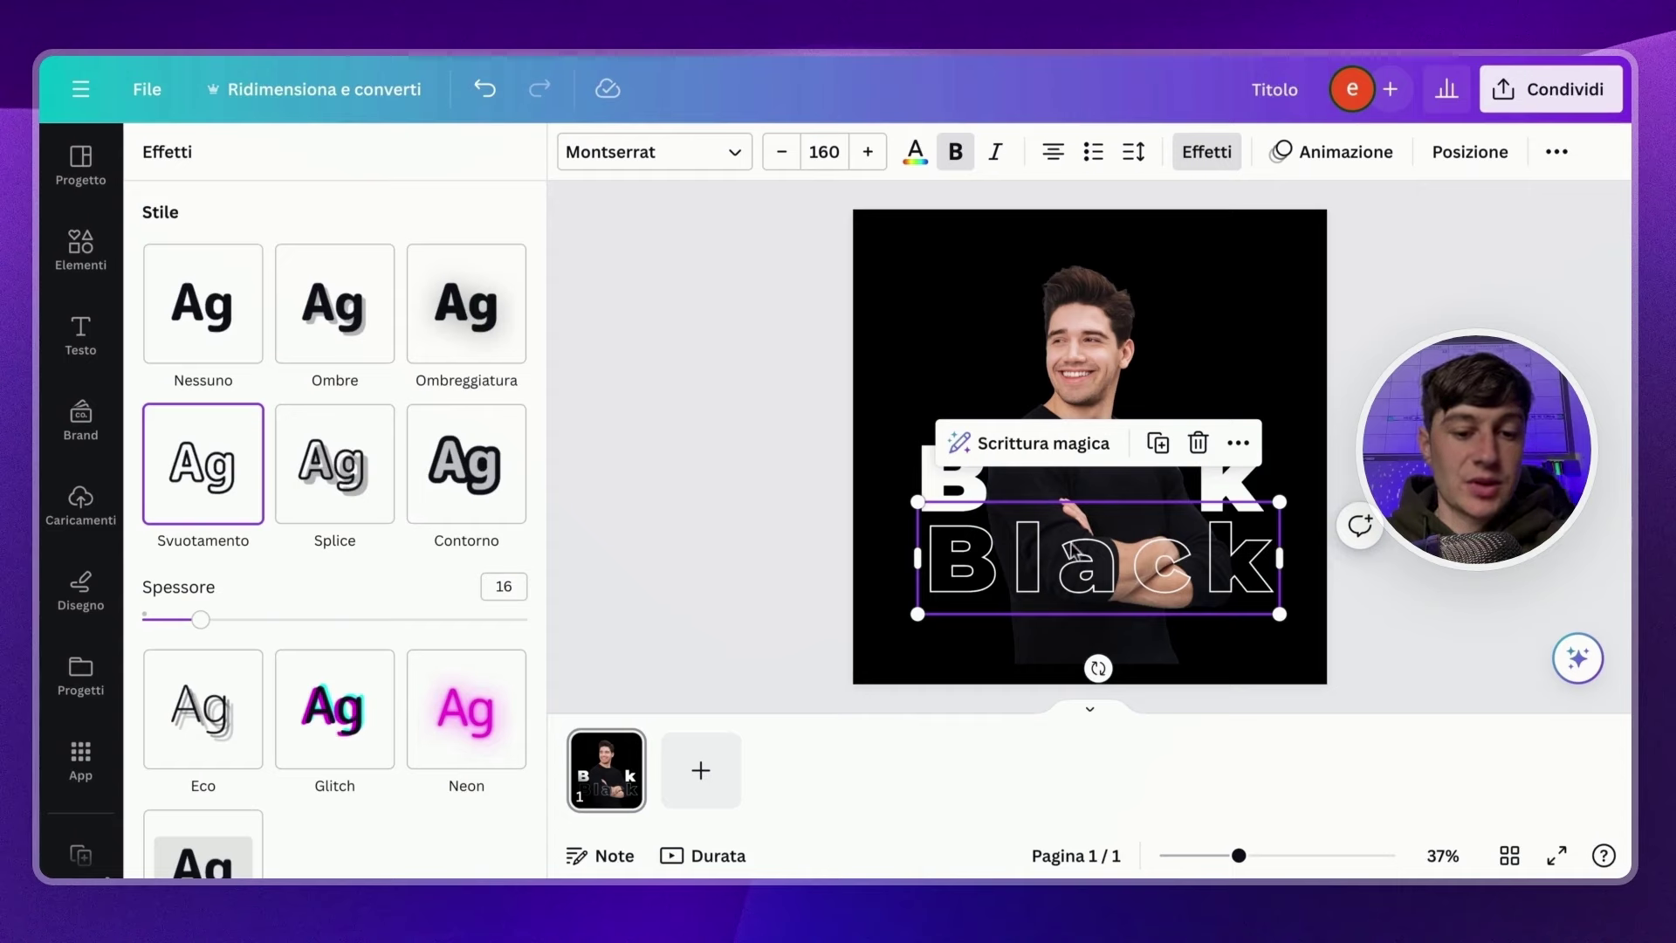
{"action": "left_click_drag", "start_coordinate": [1074, 552], "coordinate": [1064, 468]}
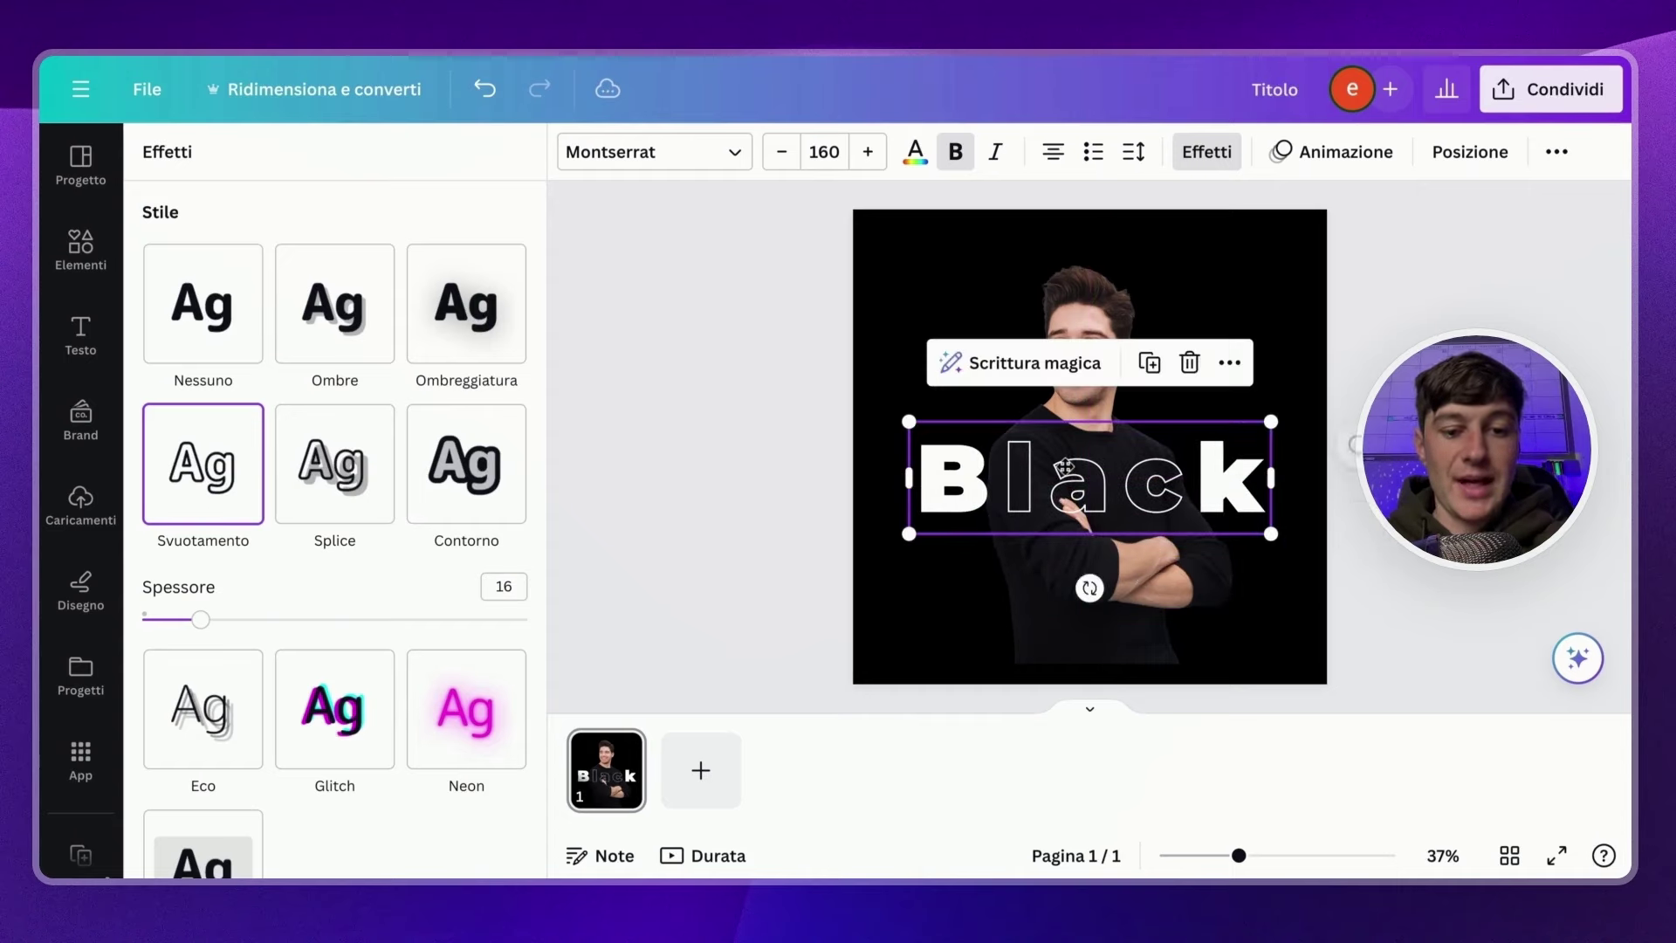
{"action": "left_click", "coordinate": [851, 392]}
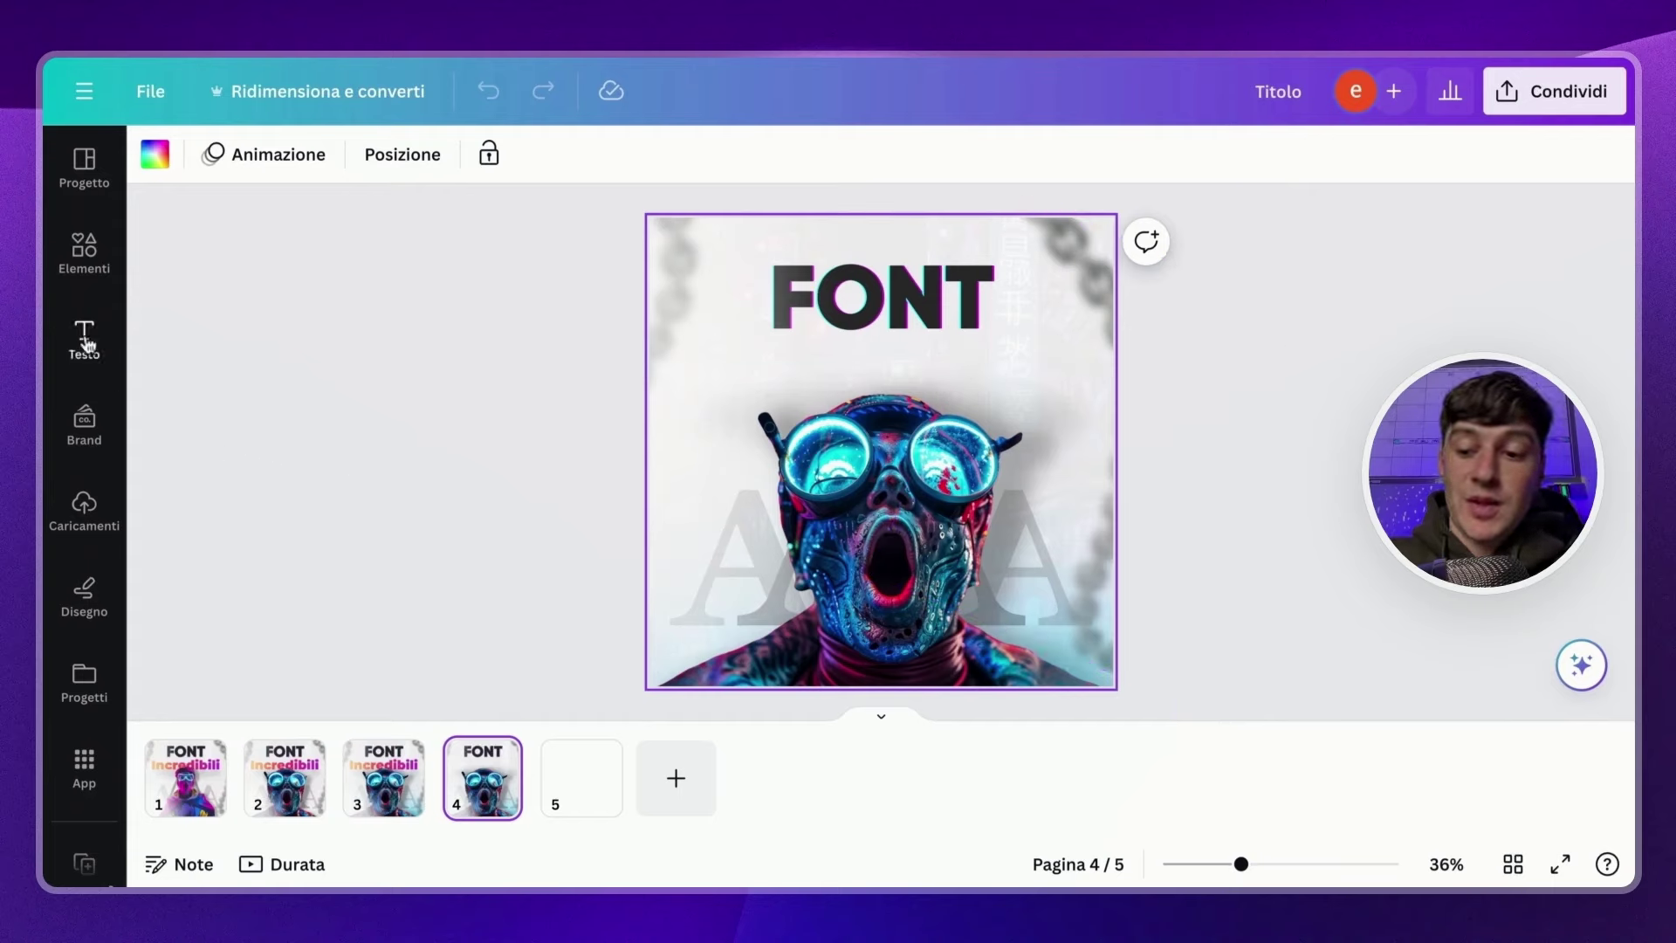
Find the TypeGradient app with the search "type gradient", open it and enter "Incredibili" as the main text.
{"action": "left_click", "coordinate": [84, 766]}
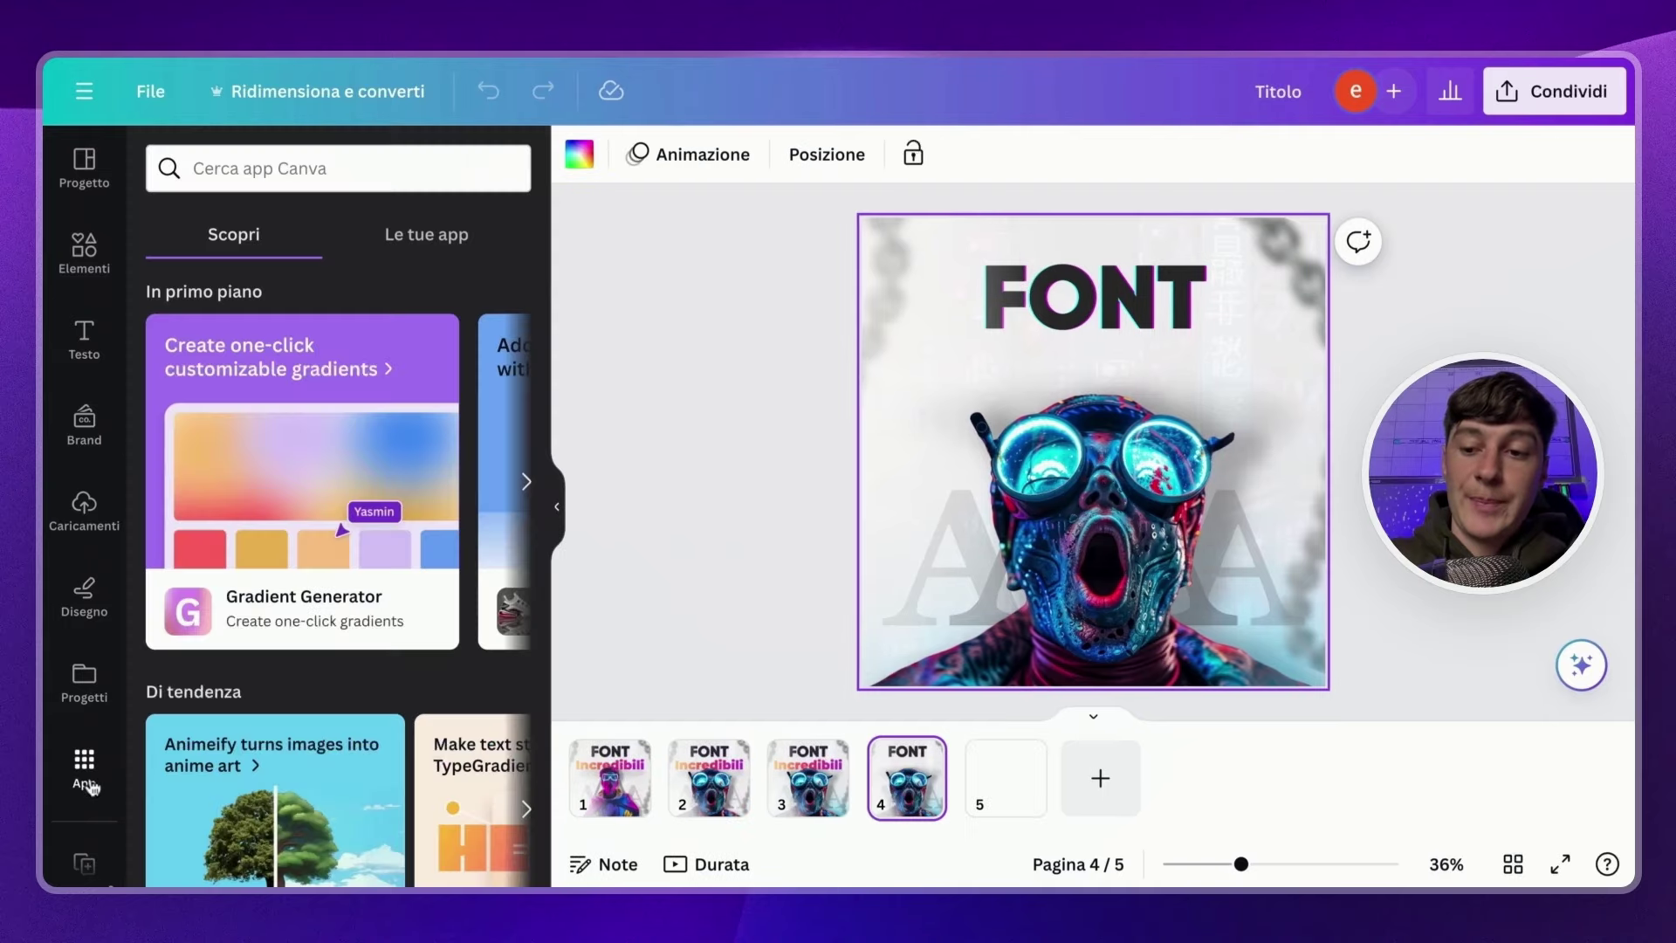
{"action": "left_click", "coordinate": [383, 174]}
{"action": "type", "text": "ty"}
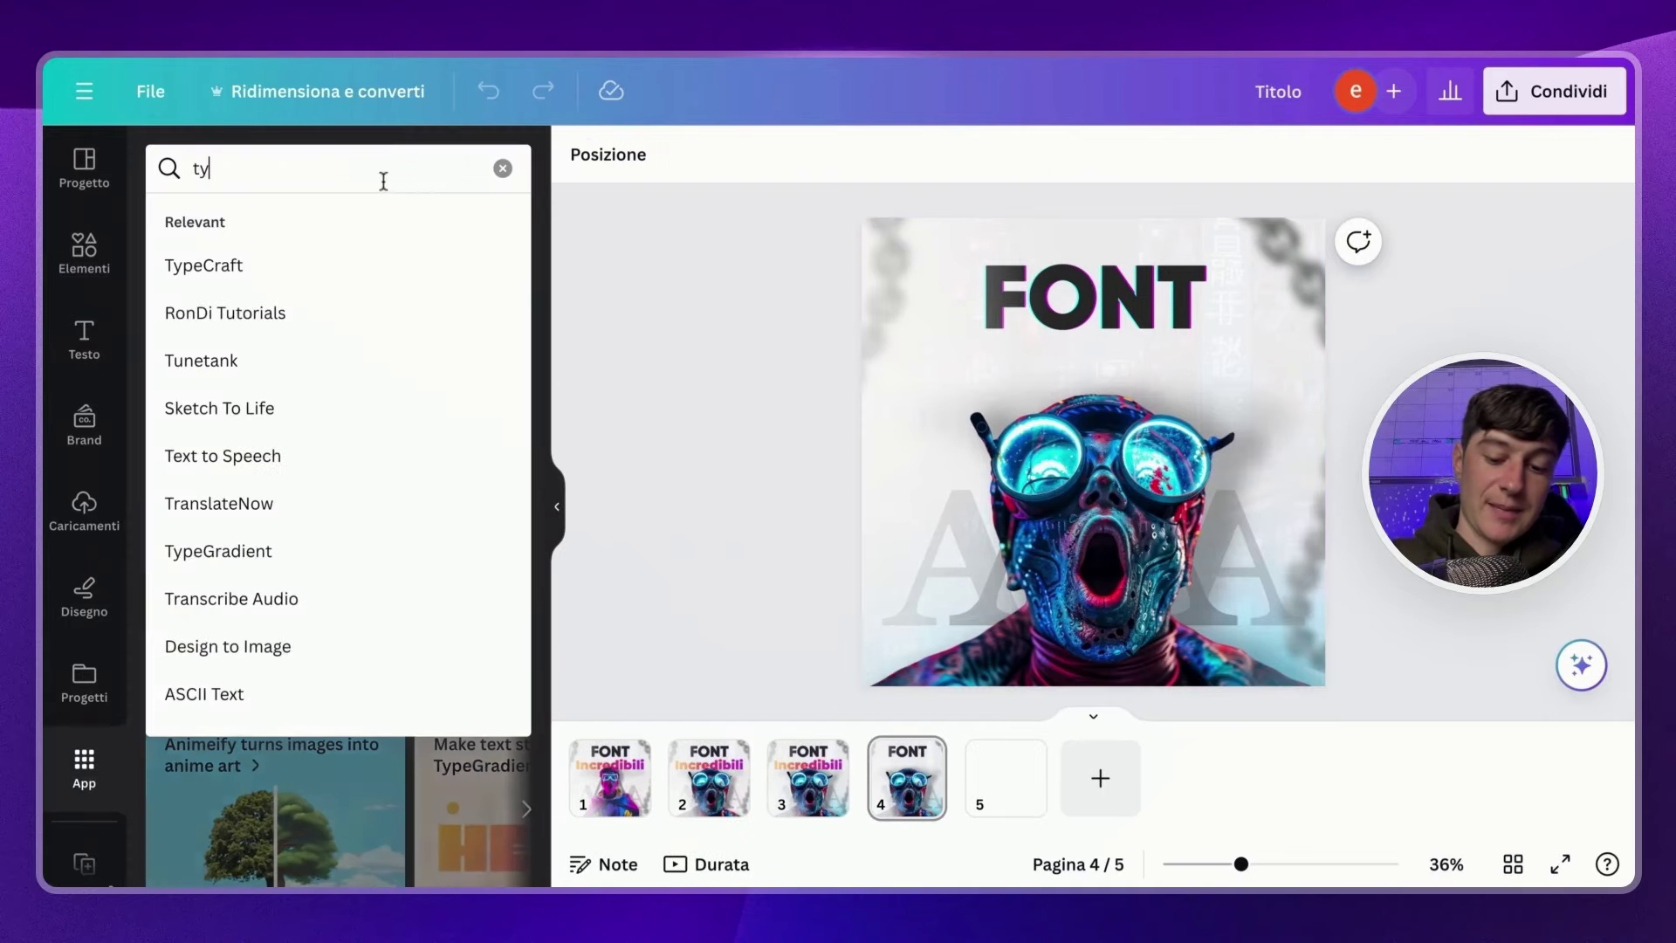
{"action": "type", "text": "pe gradient"}
{"action": "key", "text": "Return"}
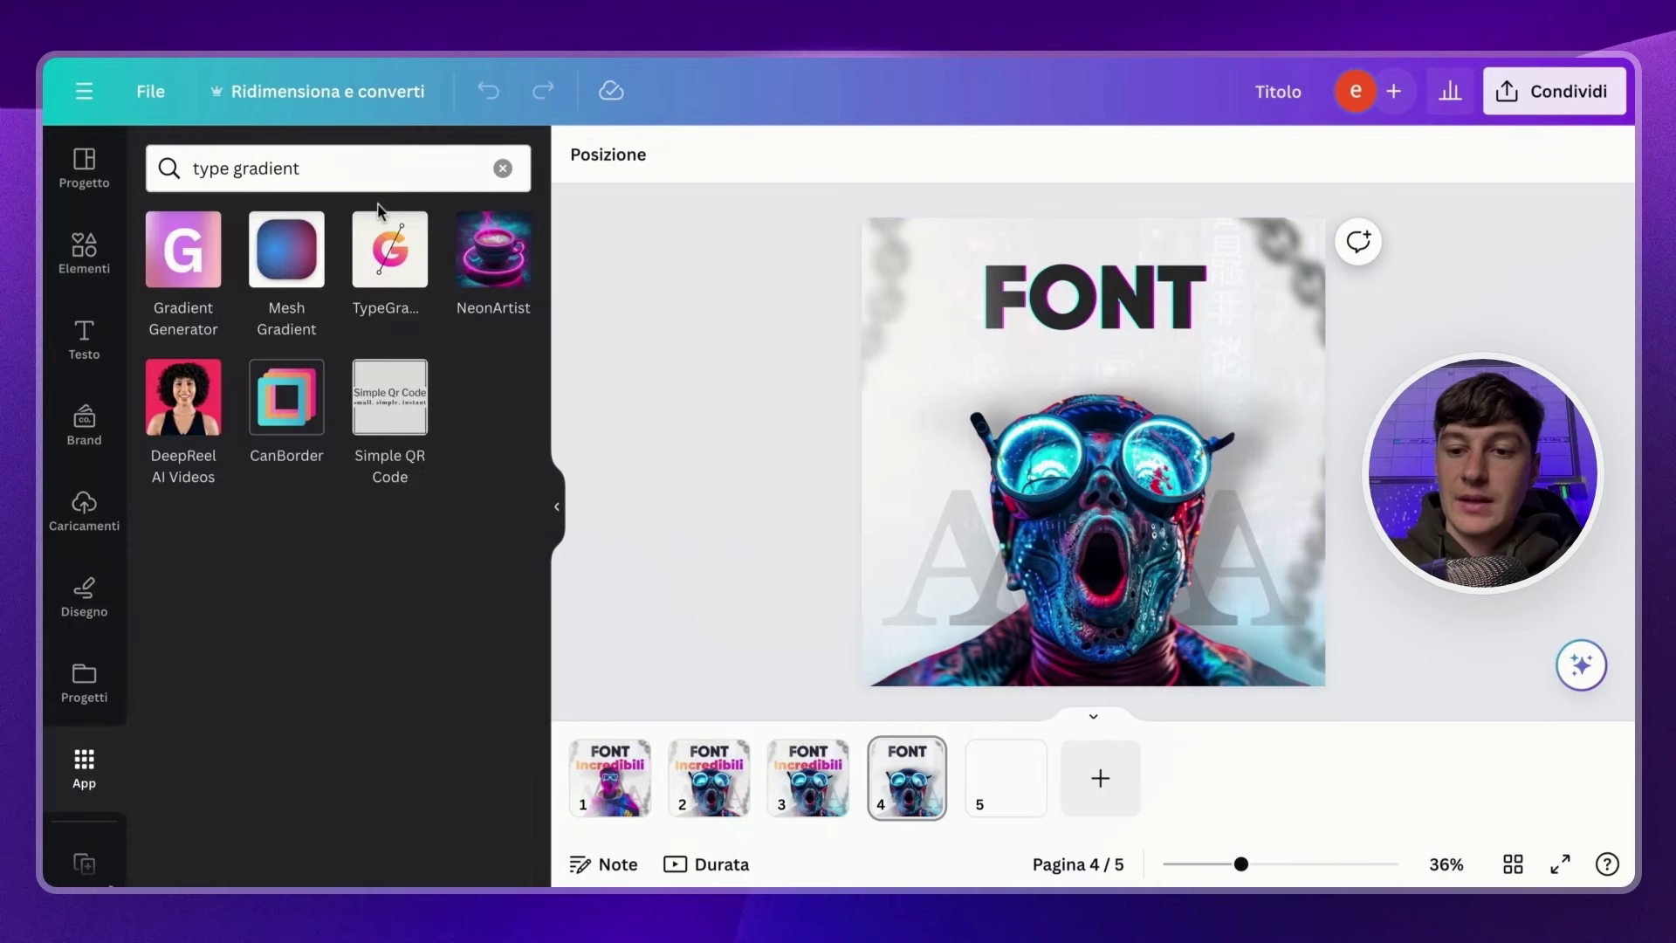
{"action": "left_click", "coordinate": [381, 215]}
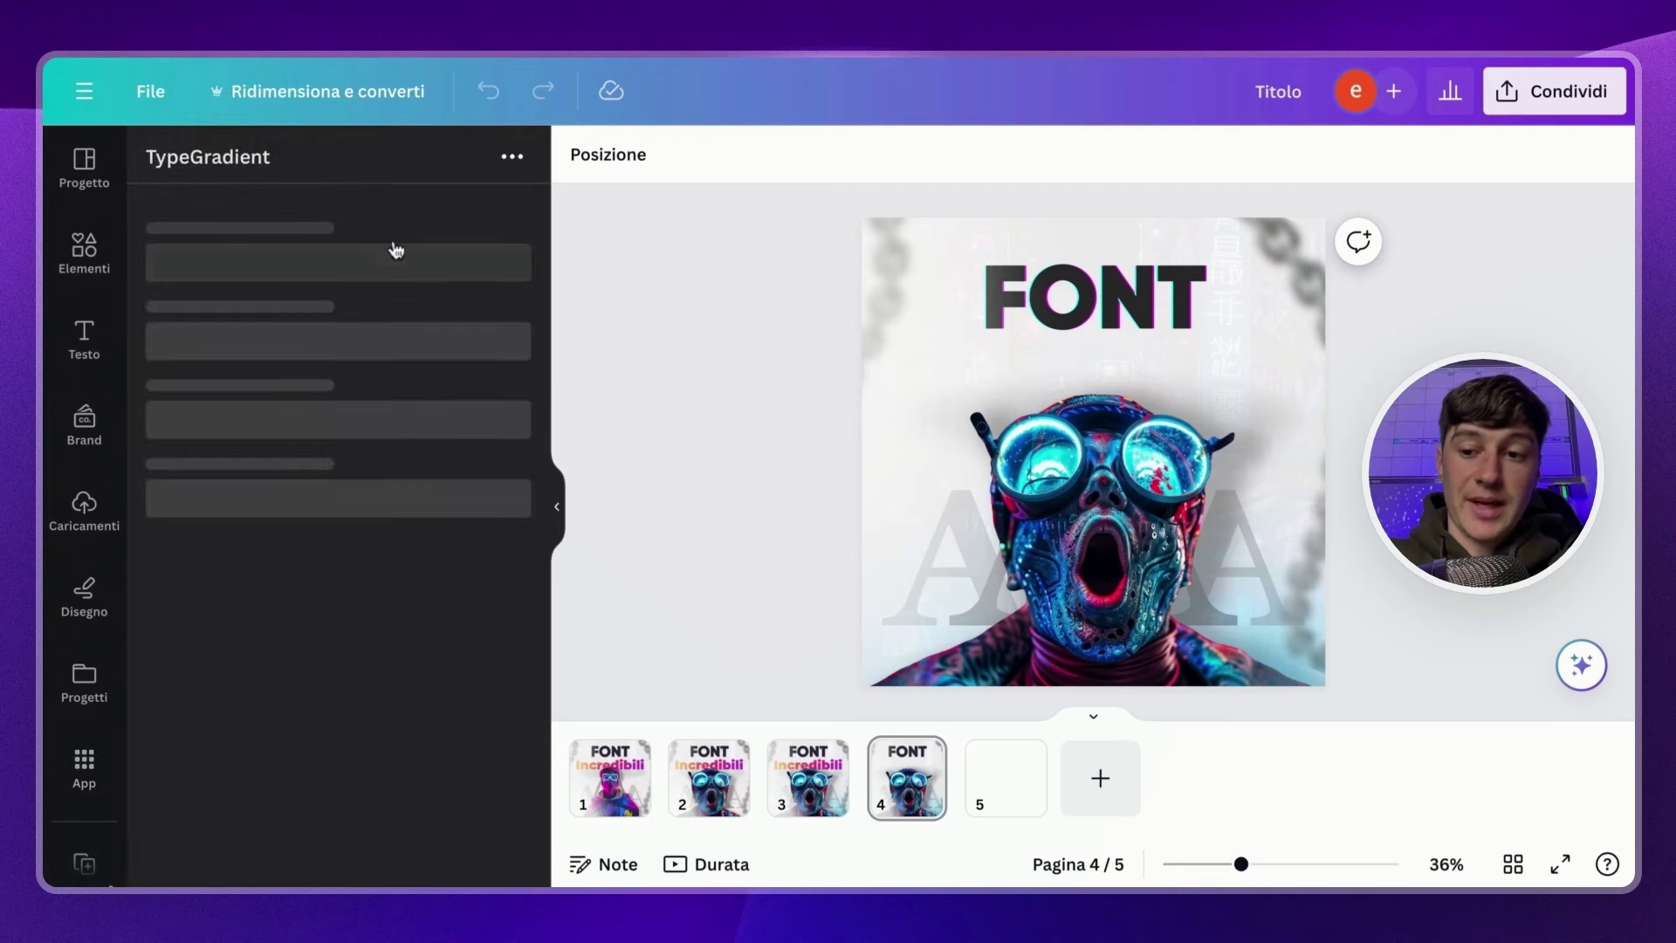
{"action": "type", "text": "Incredibili"}
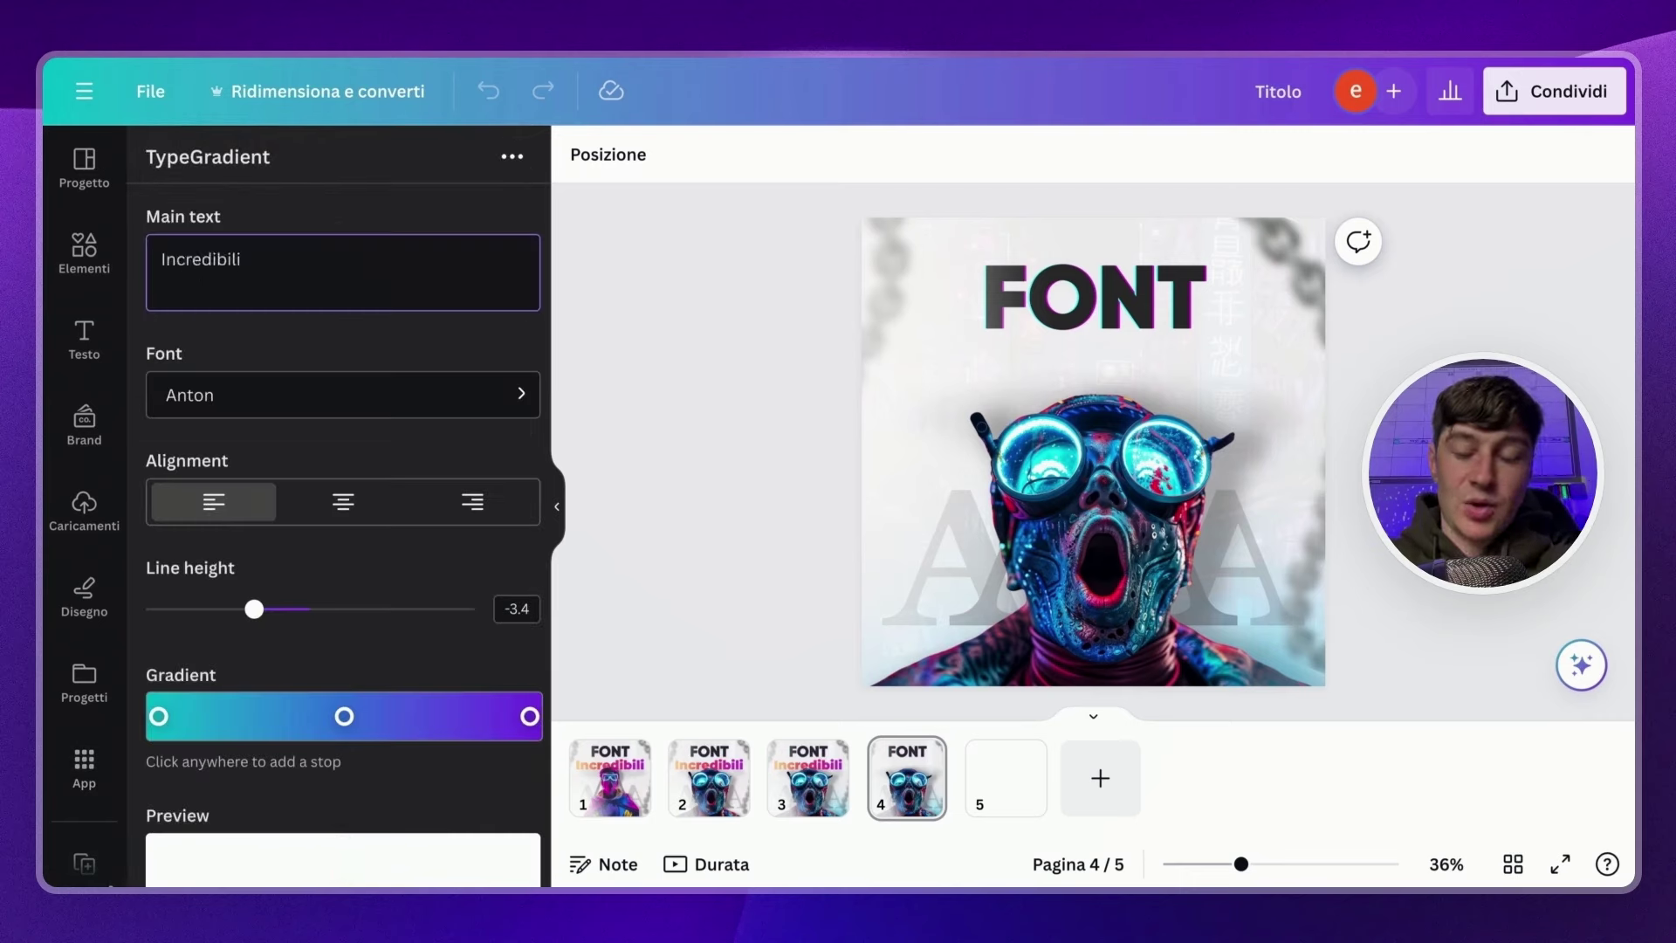
Set the gradient text's font to Montserrat Black.
{"action": "left_click", "coordinate": [319, 358]}
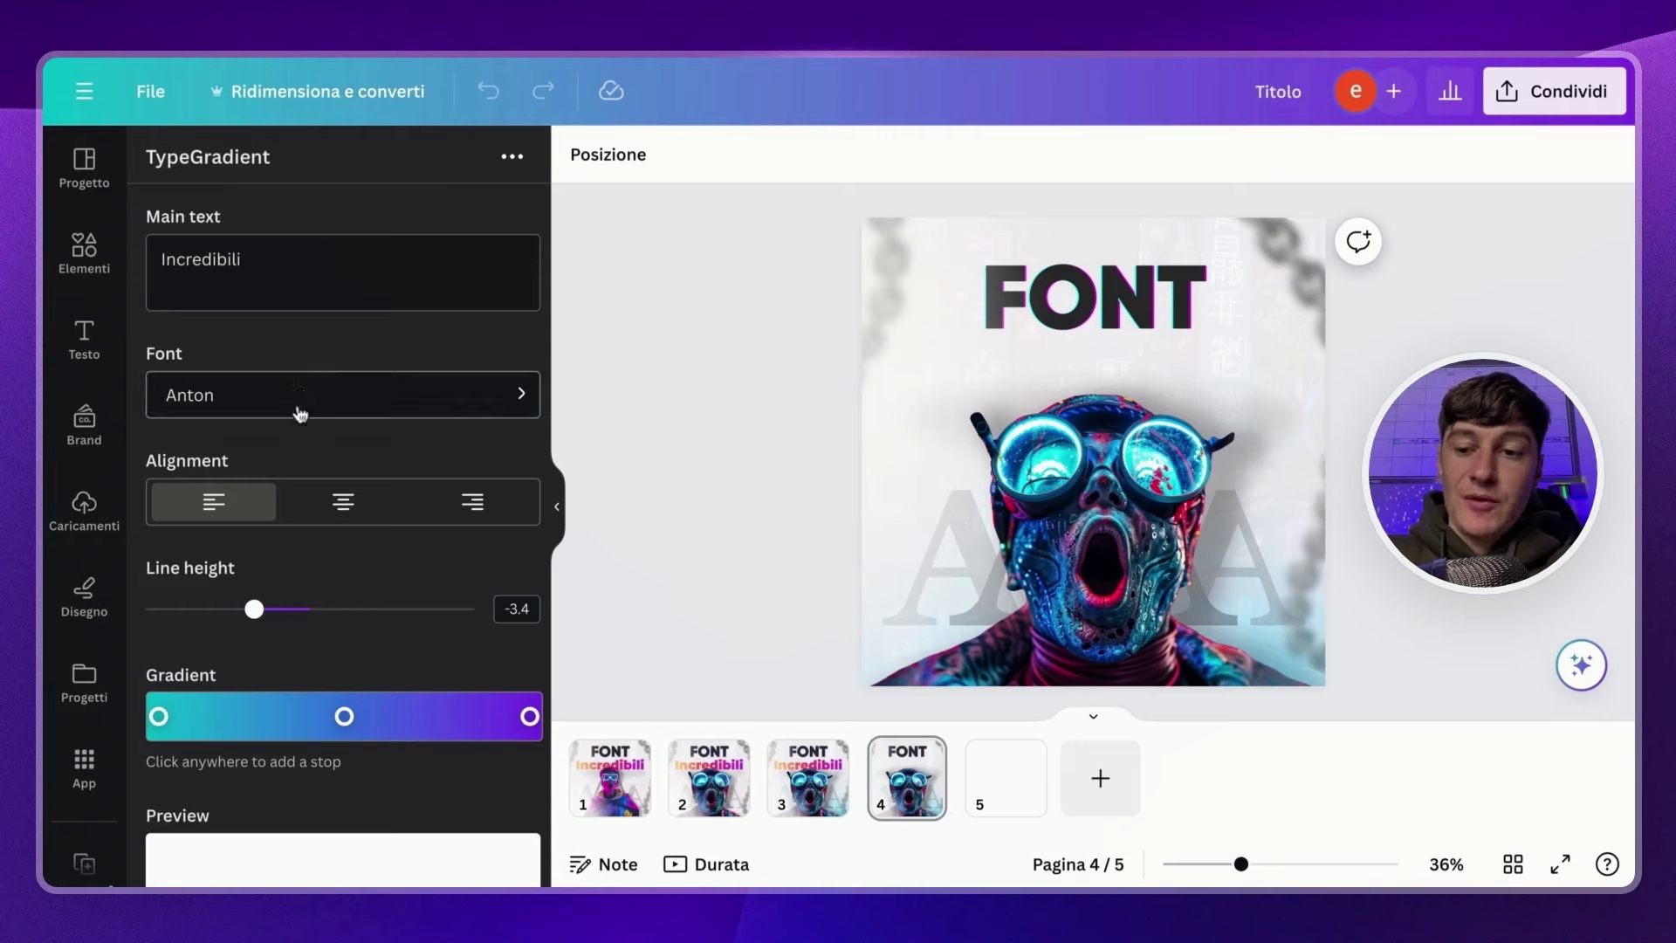
{"action": "left_click", "coordinate": [299, 413]}
{"action": "left_click", "coordinate": [282, 276]}
{"action": "type", "text": "Mo"}
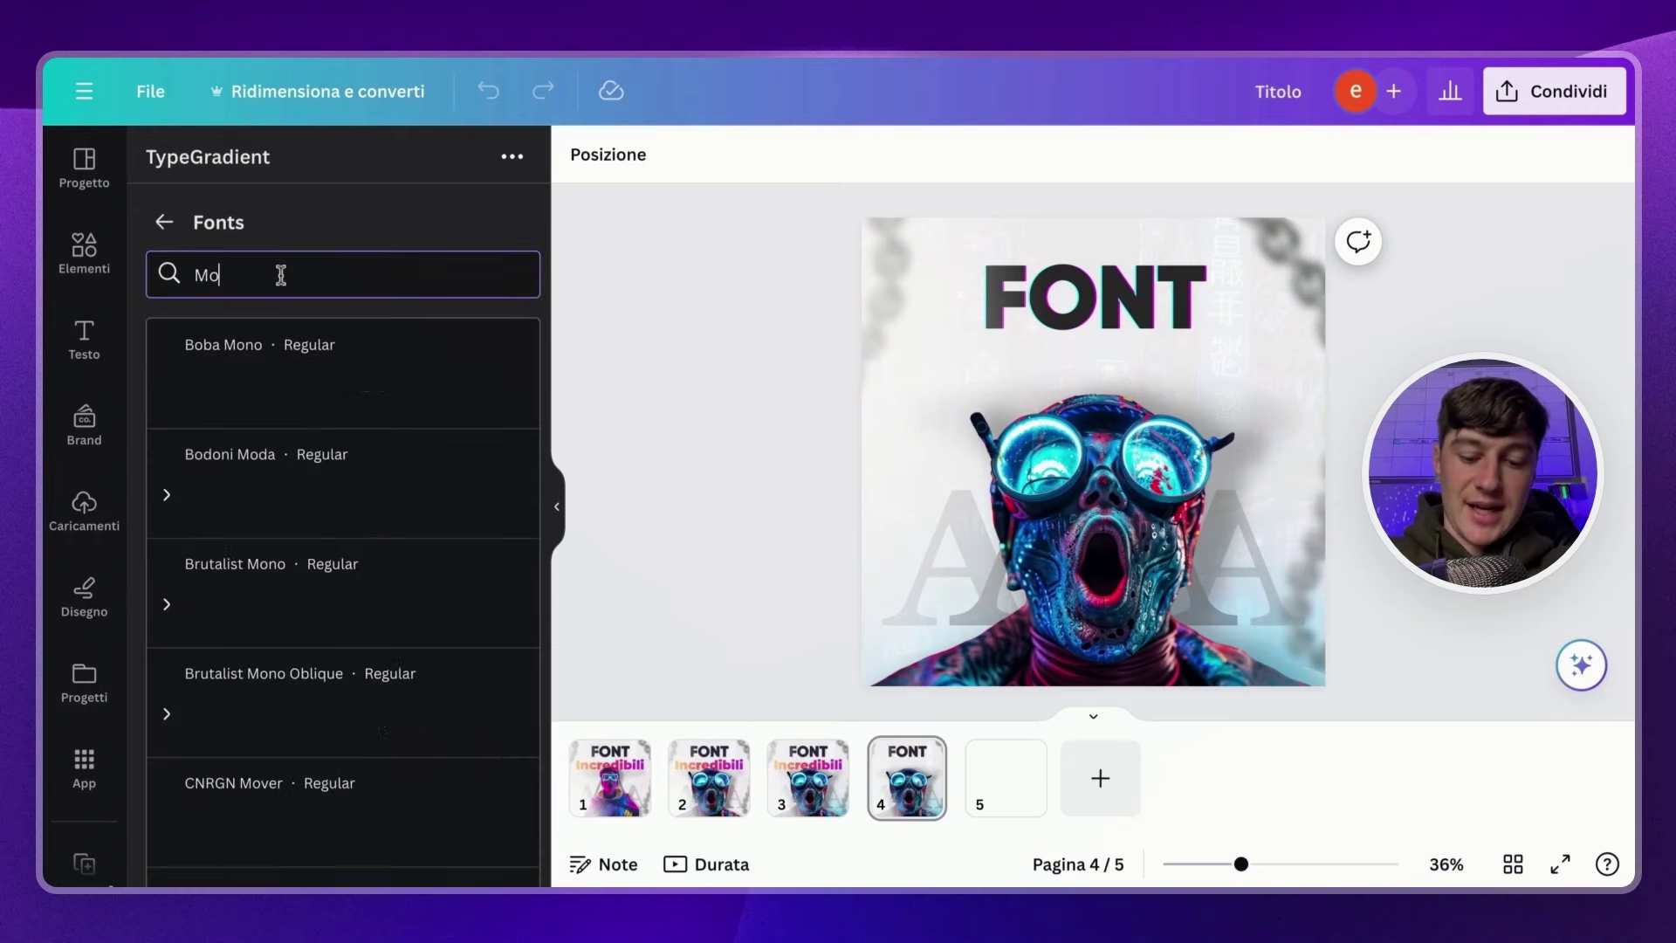
{"action": "type", "text": "ntserra"}
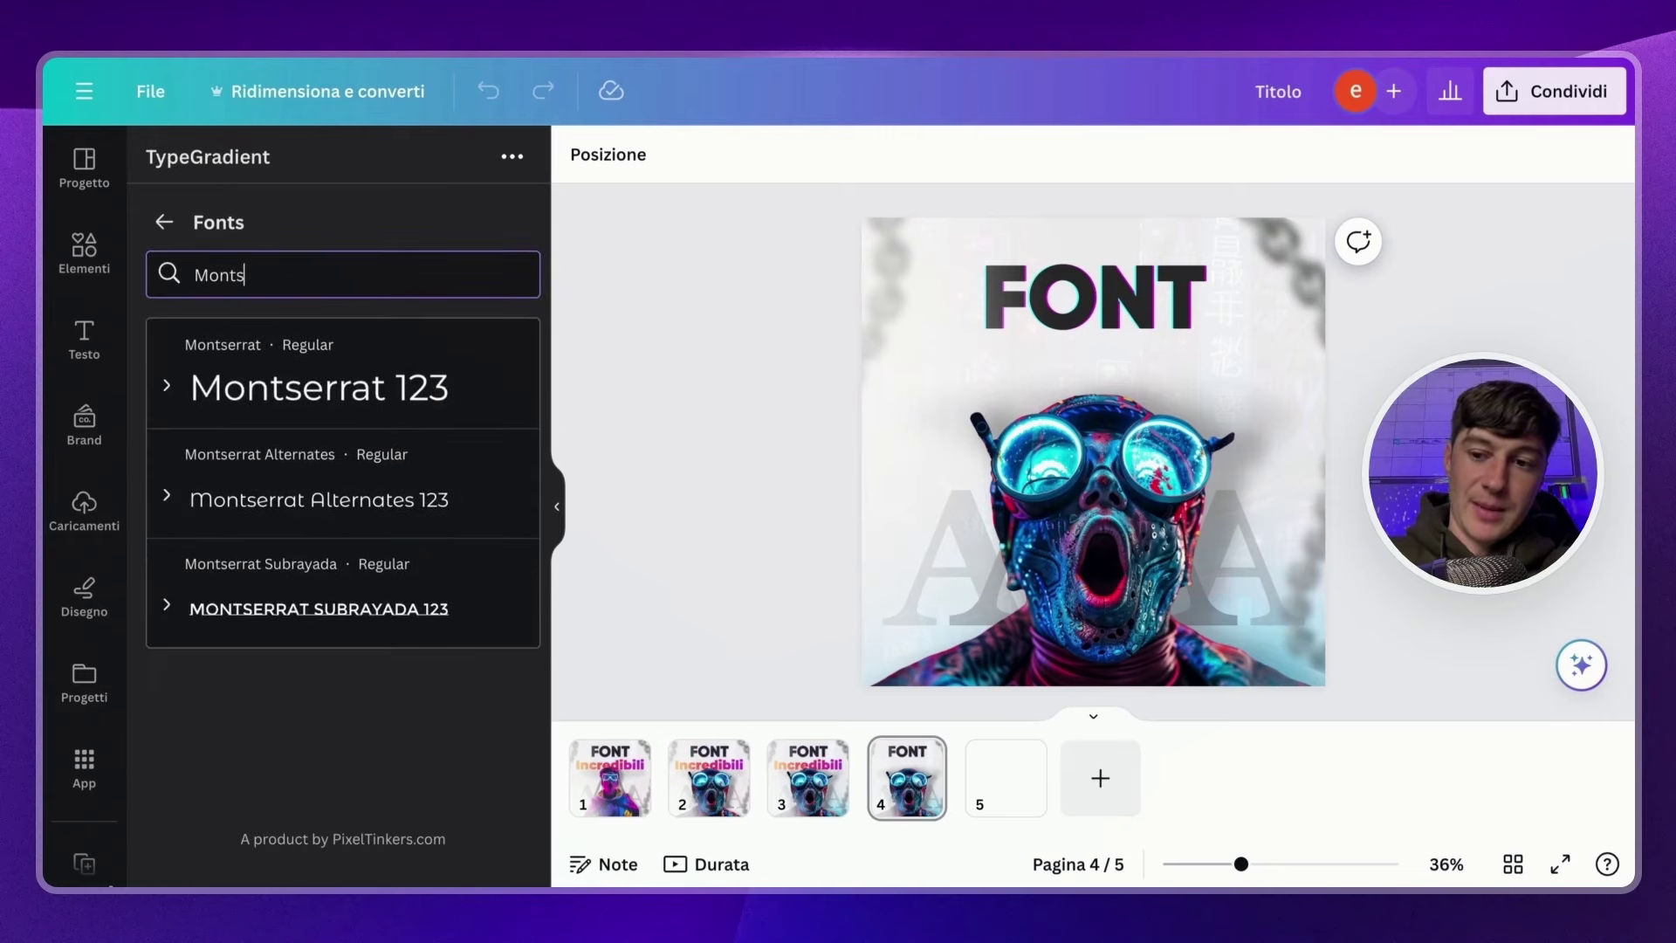
{"action": "left_click", "coordinate": [316, 389]}
{"action": "scroll", "coordinate": [314, 465], "scroll_direction": "down", "scroll_amount": 4}
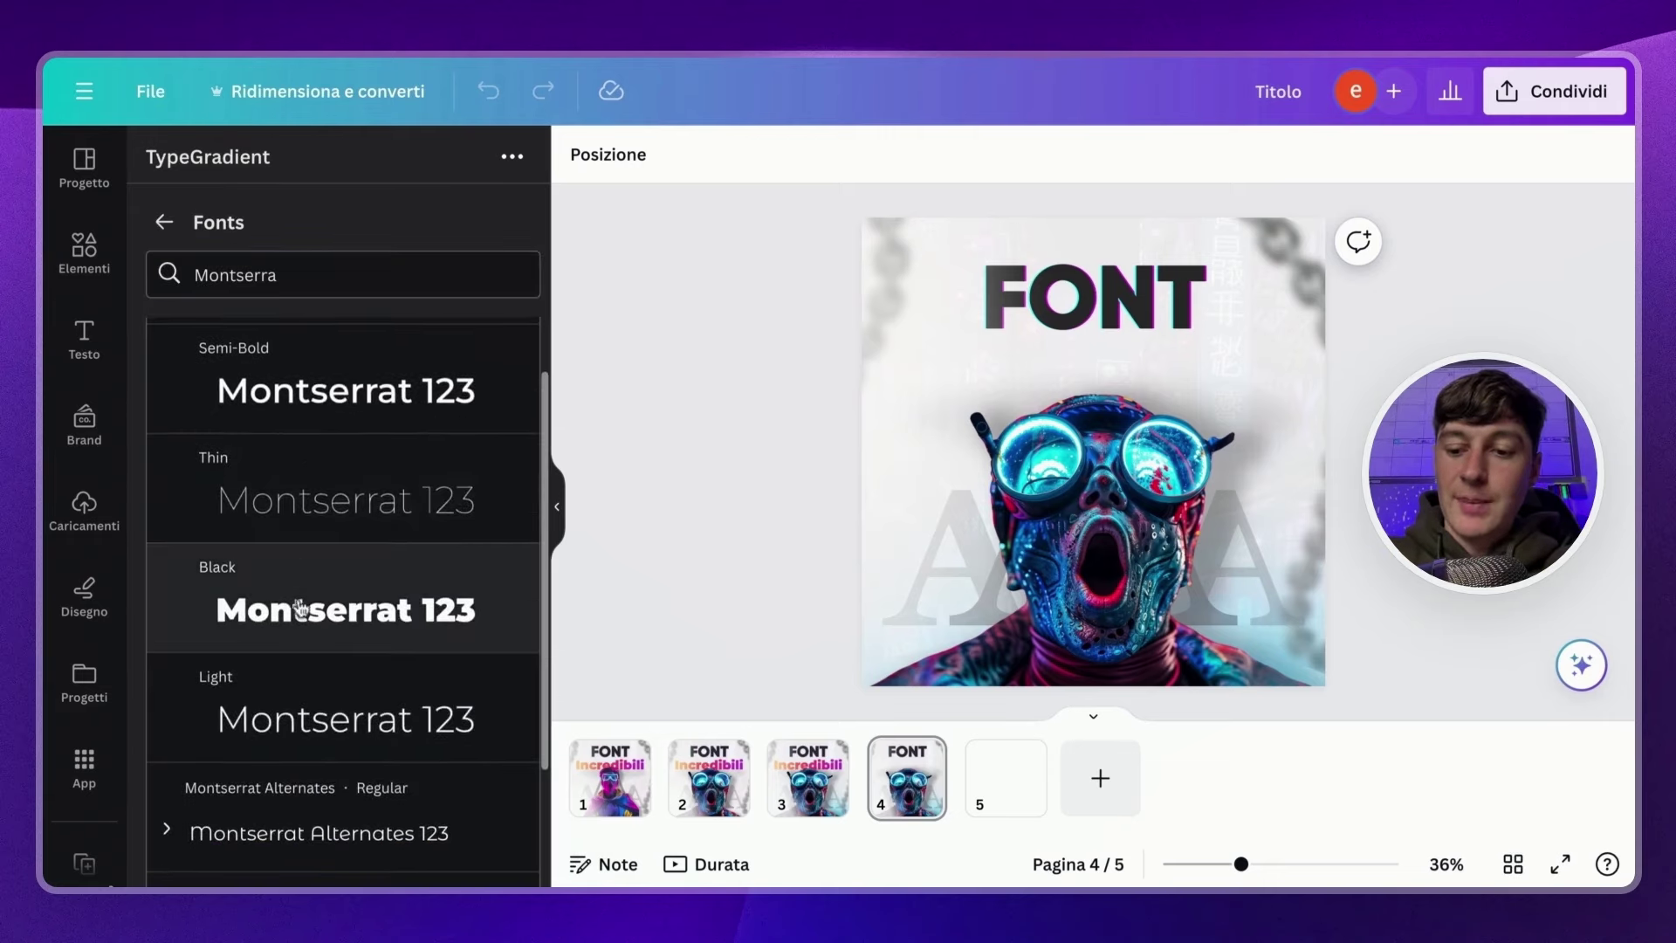
{"action": "left_click", "coordinate": [299, 608]}
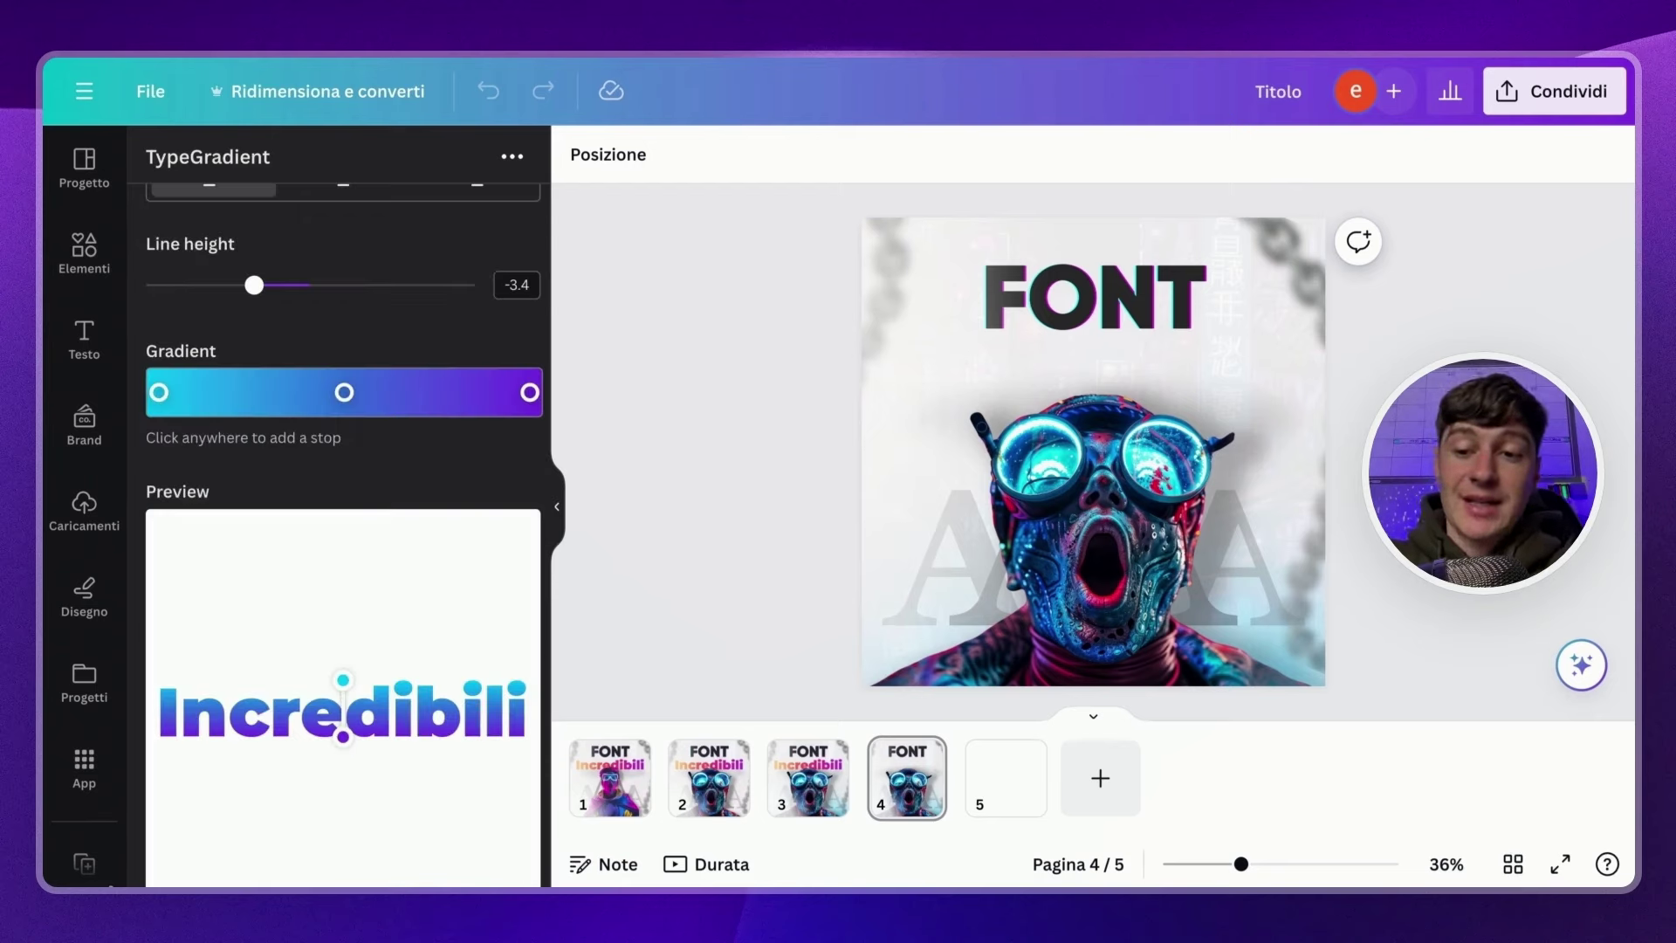
Colour the gradient's three stops #ff9900, #f92e77 and #af26ef, from first to last.
{"action": "left_click", "coordinate": [160, 392]}
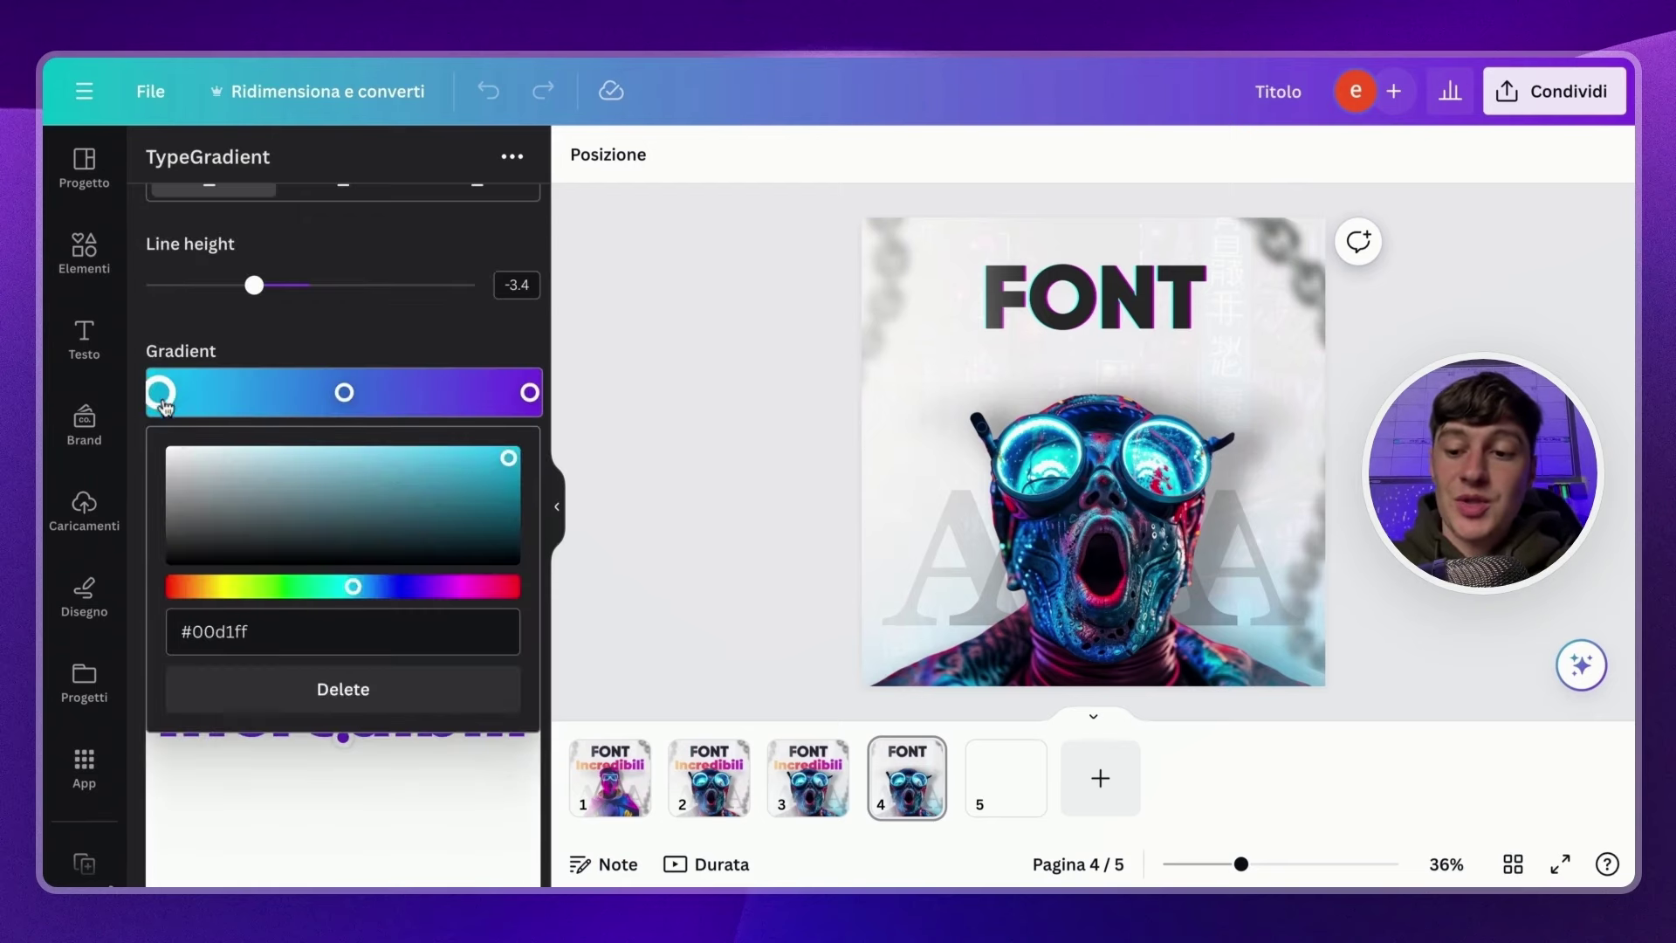
{"action": "left_click", "coordinate": [306, 631]}
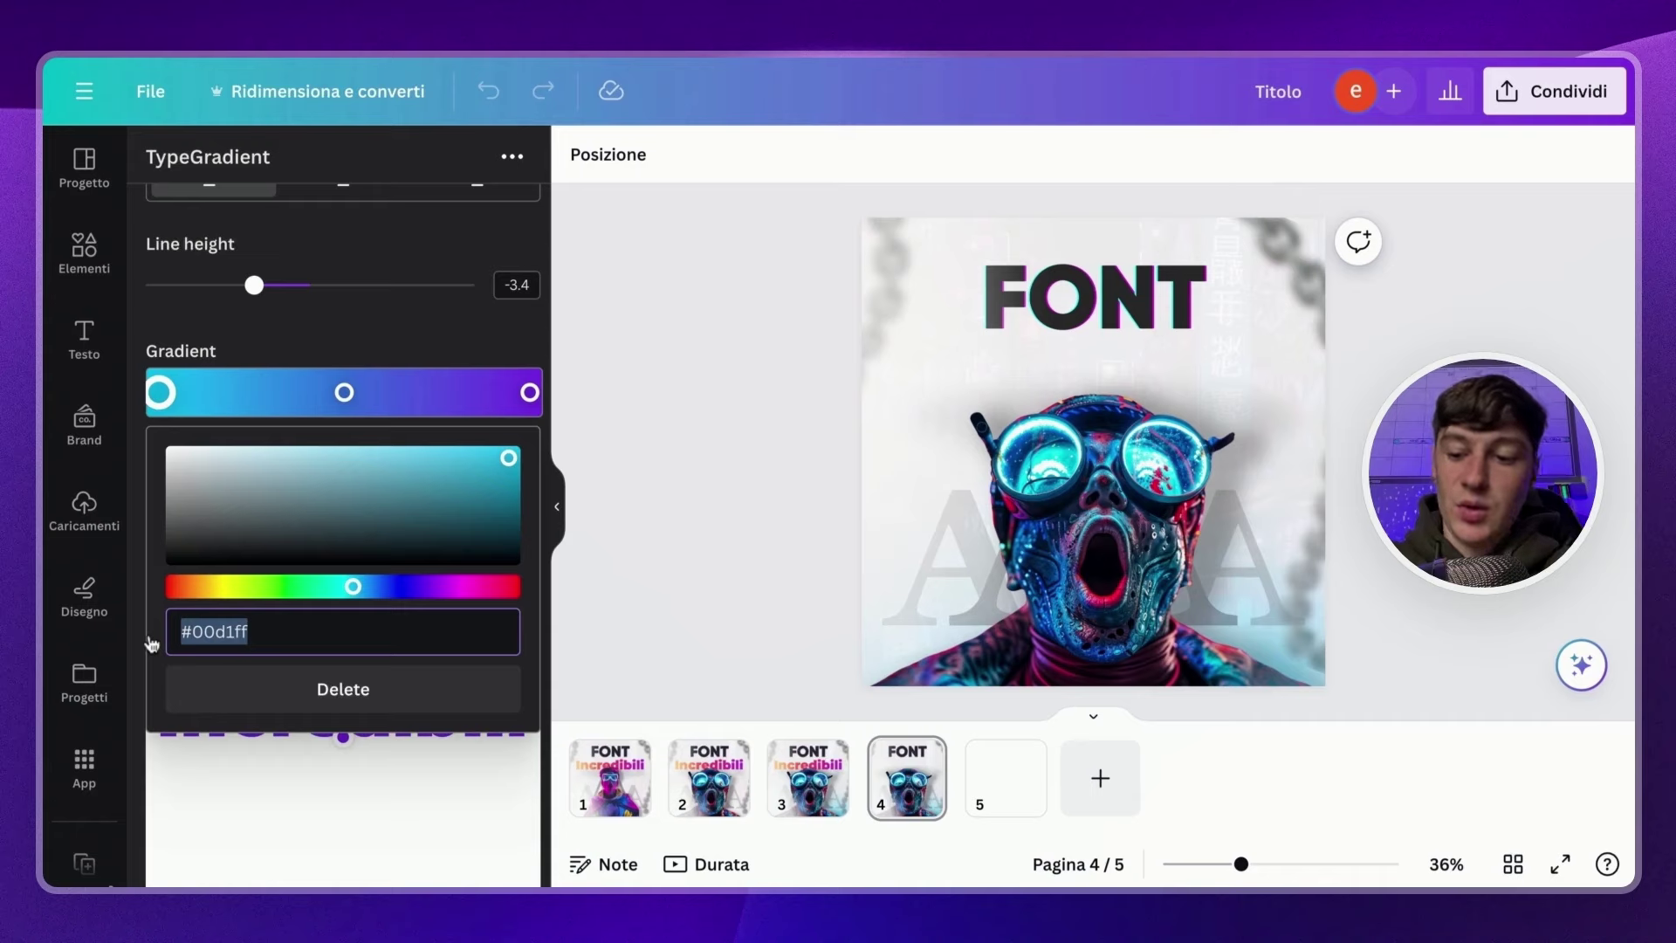
{"action": "type", "text": "#ff9800"}
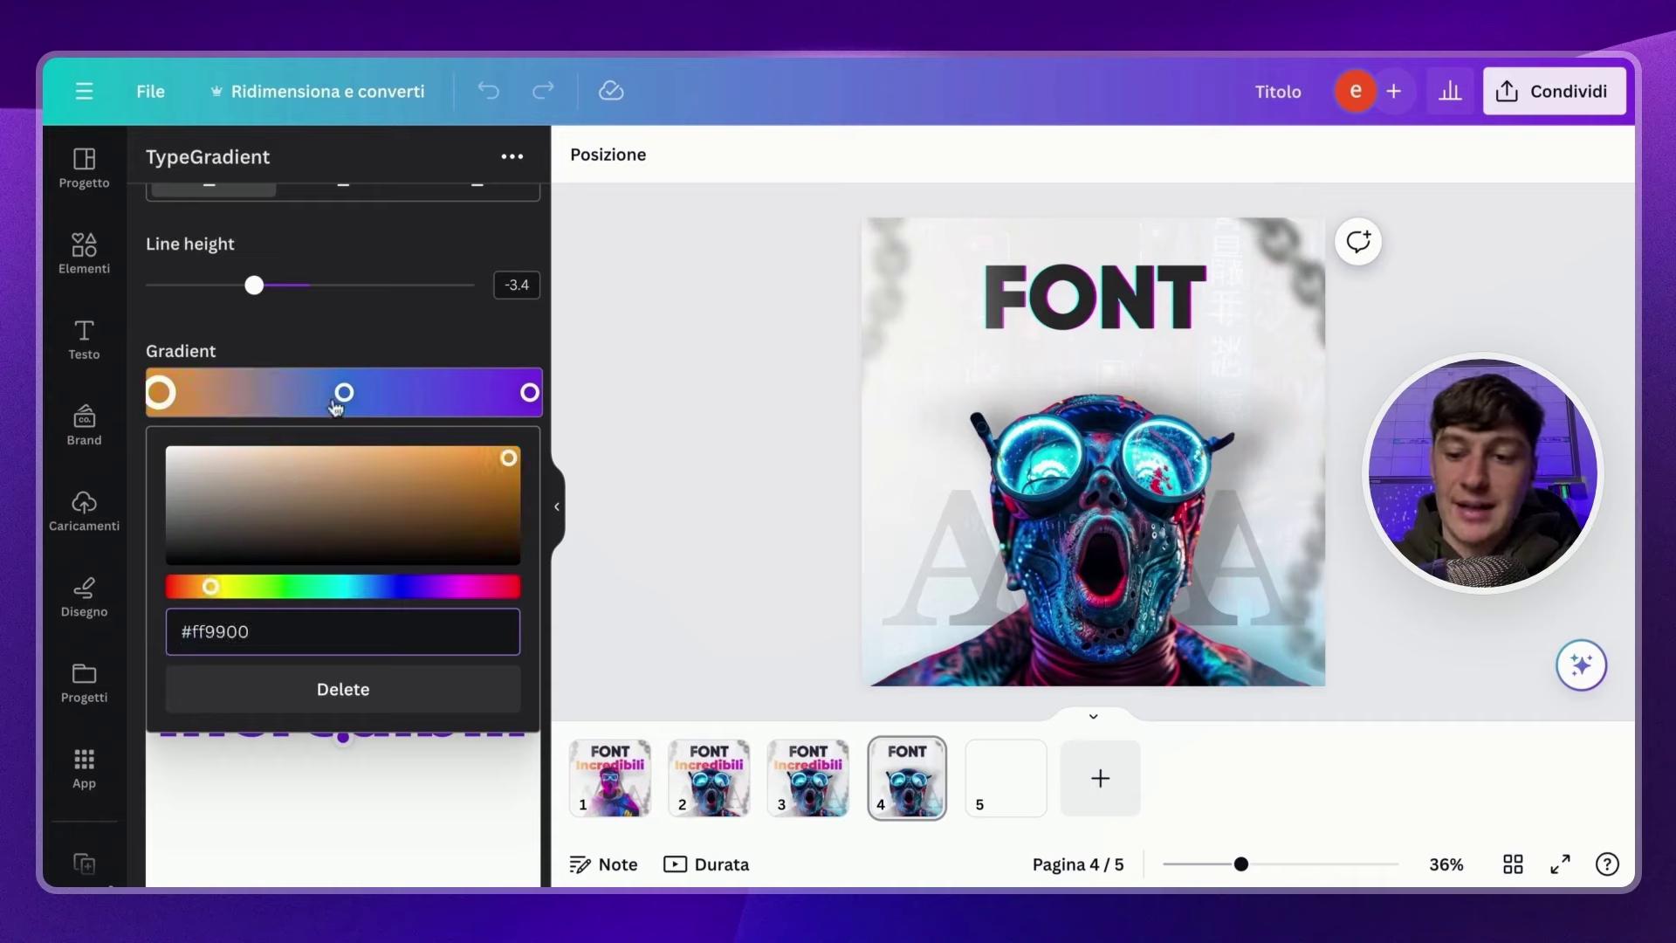
{"action": "left_click", "coordinate": [373, 337]}
{"action": "left_click", "coordinate": [344, 392]}
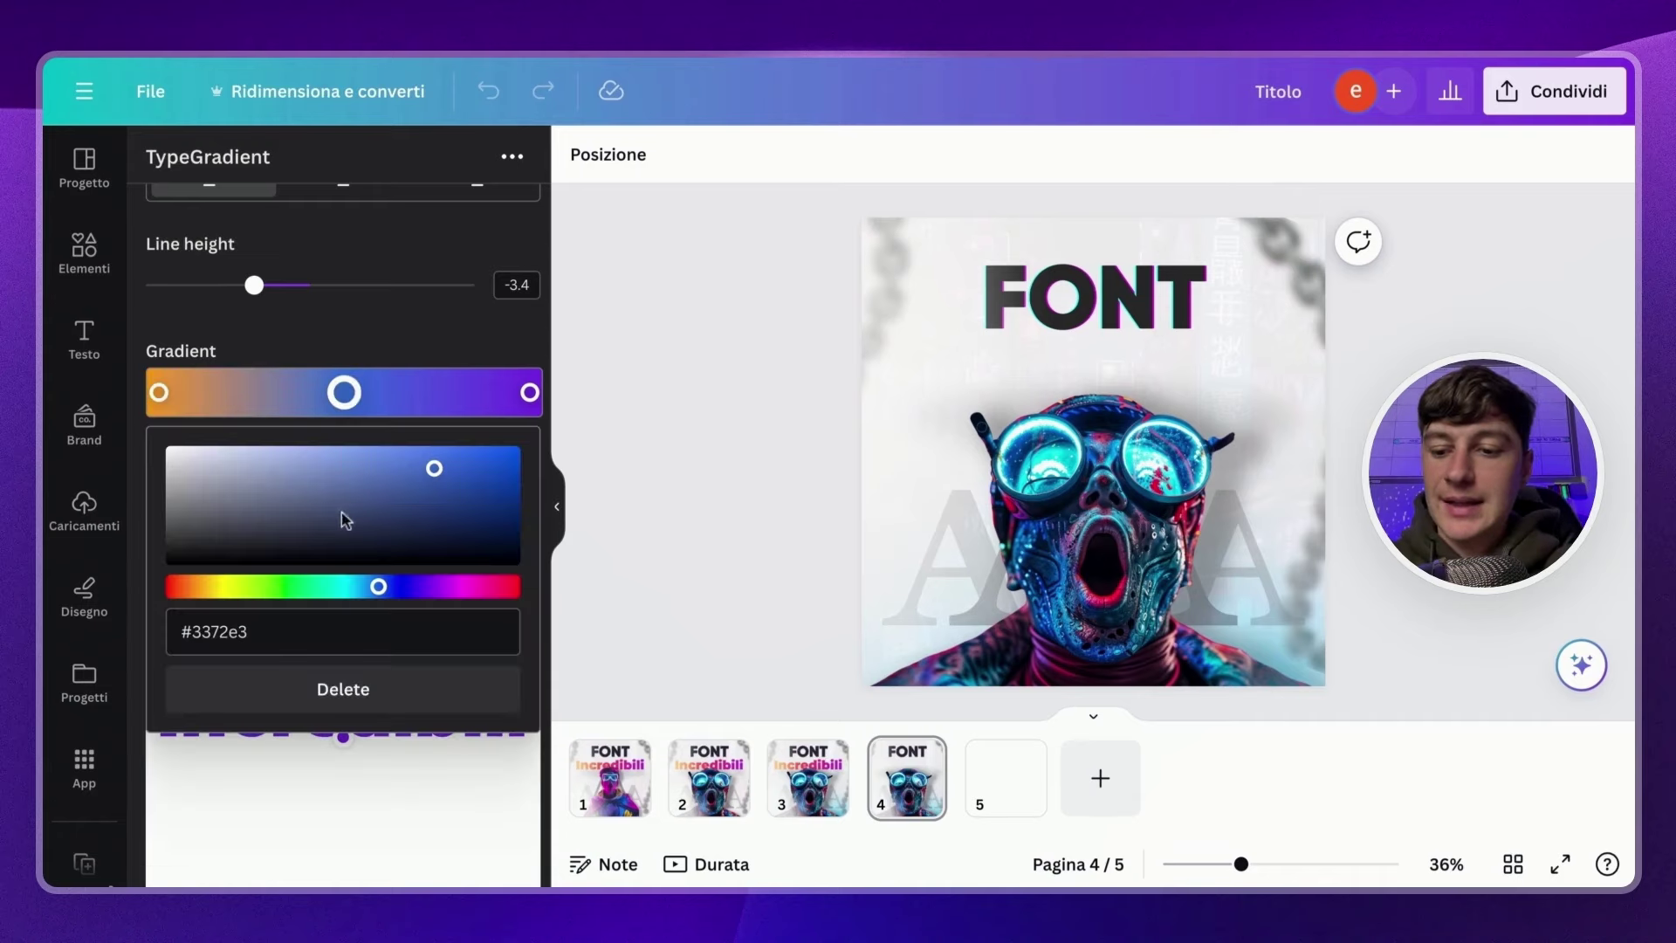
{"action": "left_click_drag", "start_coordinate": [326, 620], "coordinate": [168, 629]}
{"action": "type", "text": "#f92e77"}
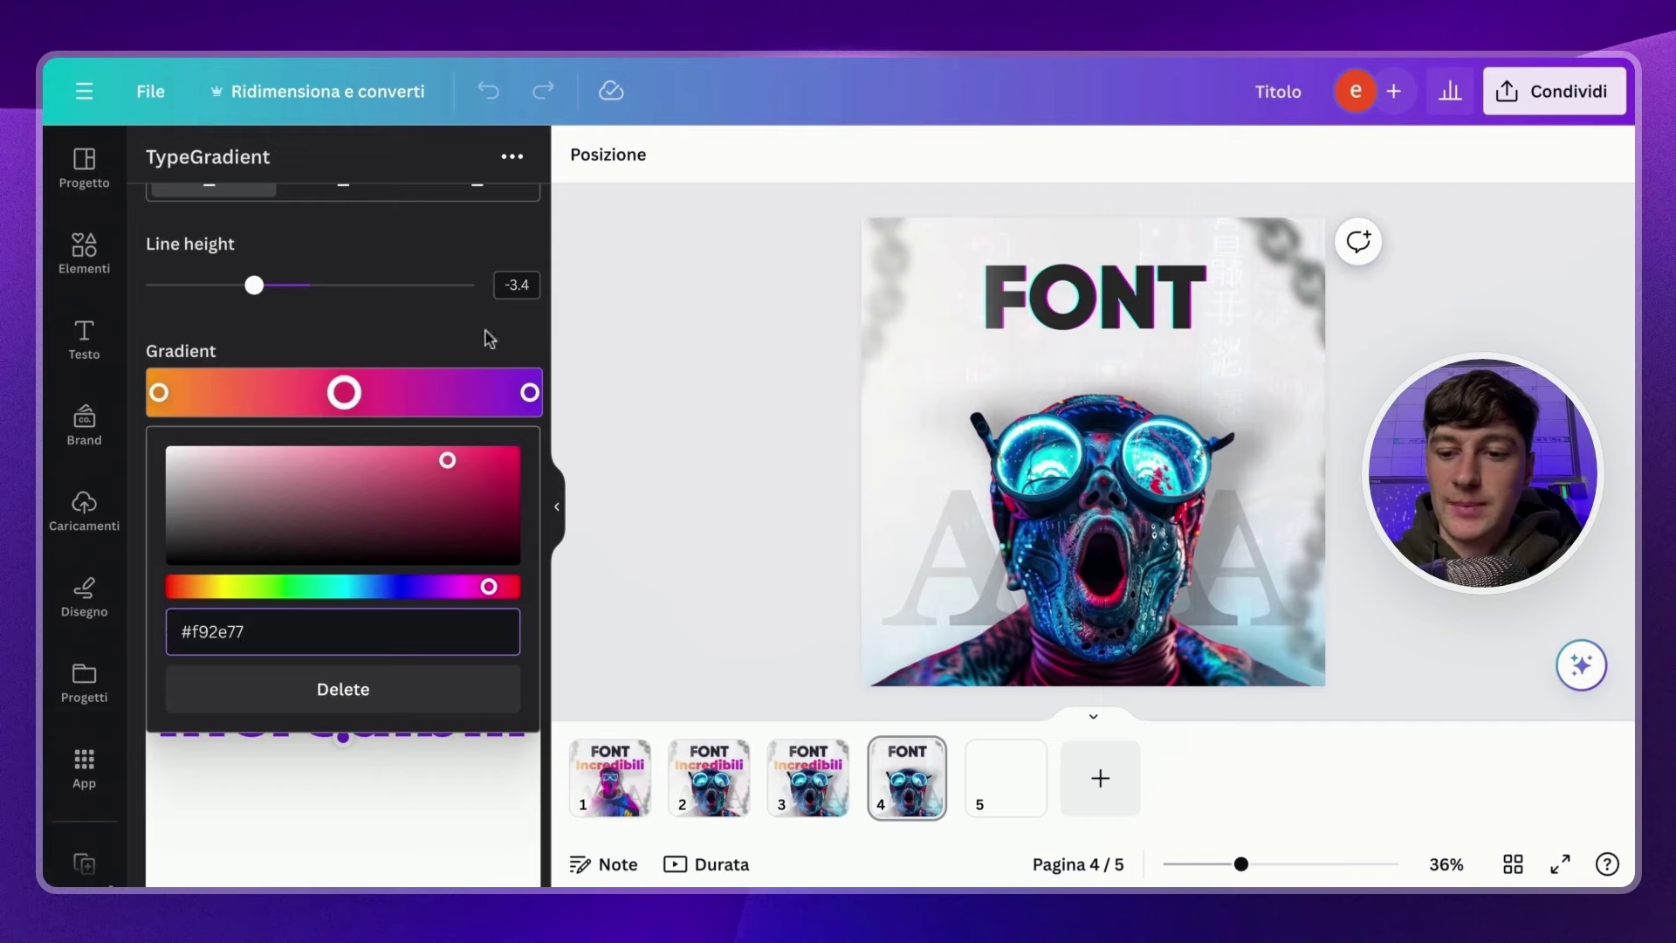
{"action": "left_click", "coordinate": [402, 346]}
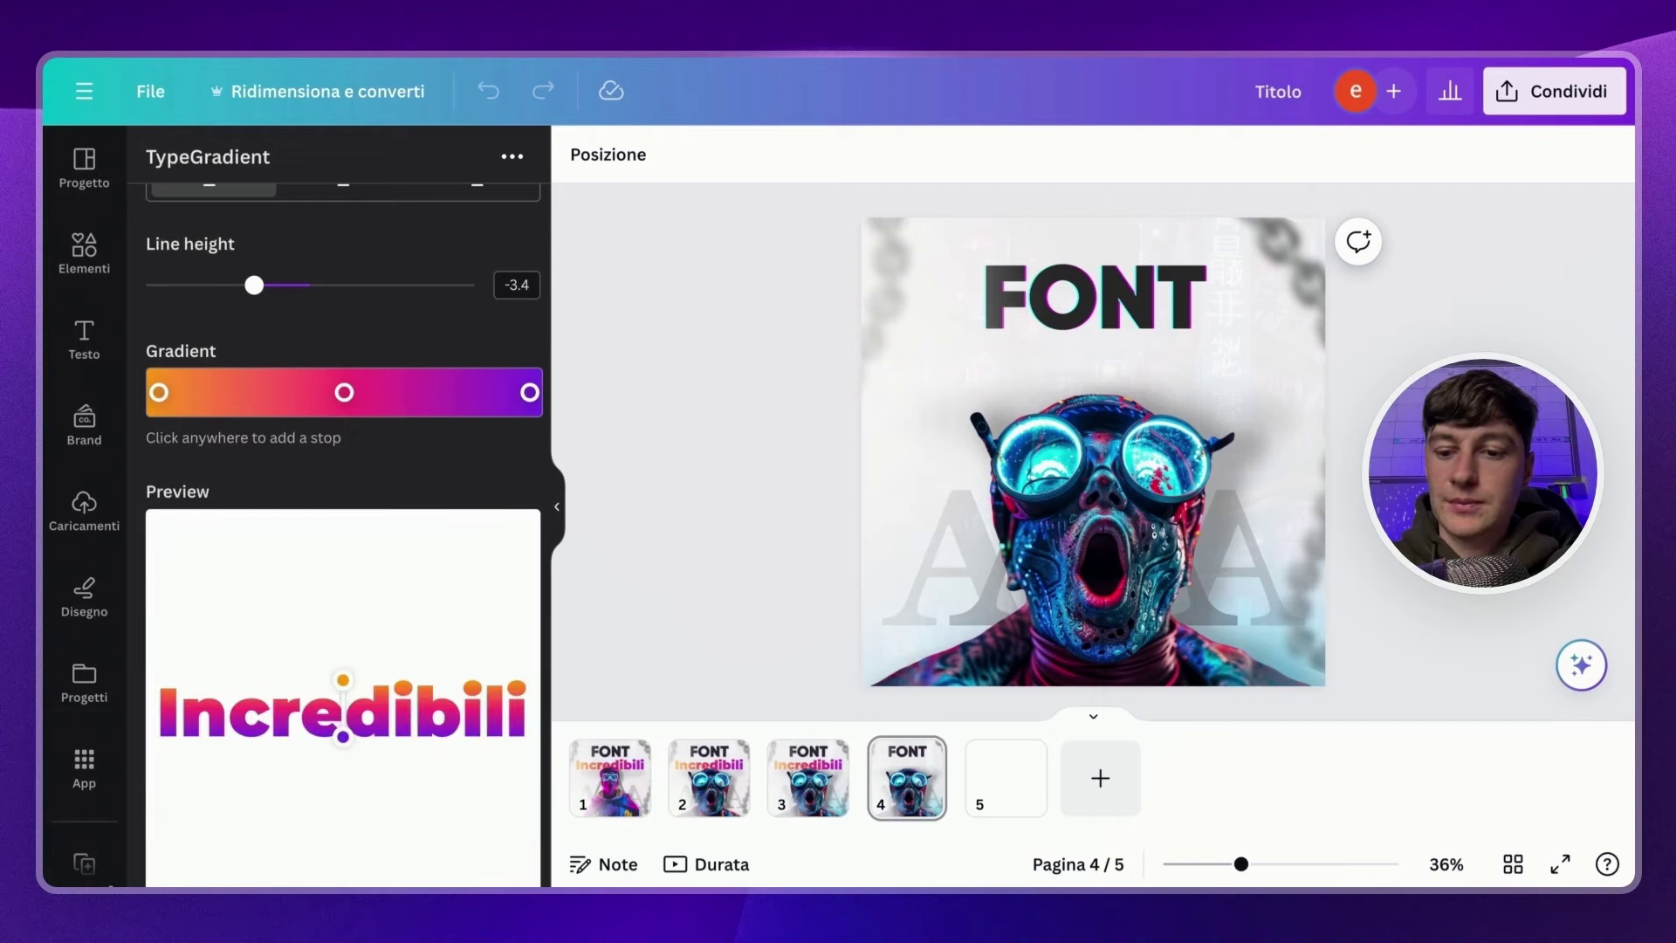
{"action": "left_click", "coordinate": [529, 392]}
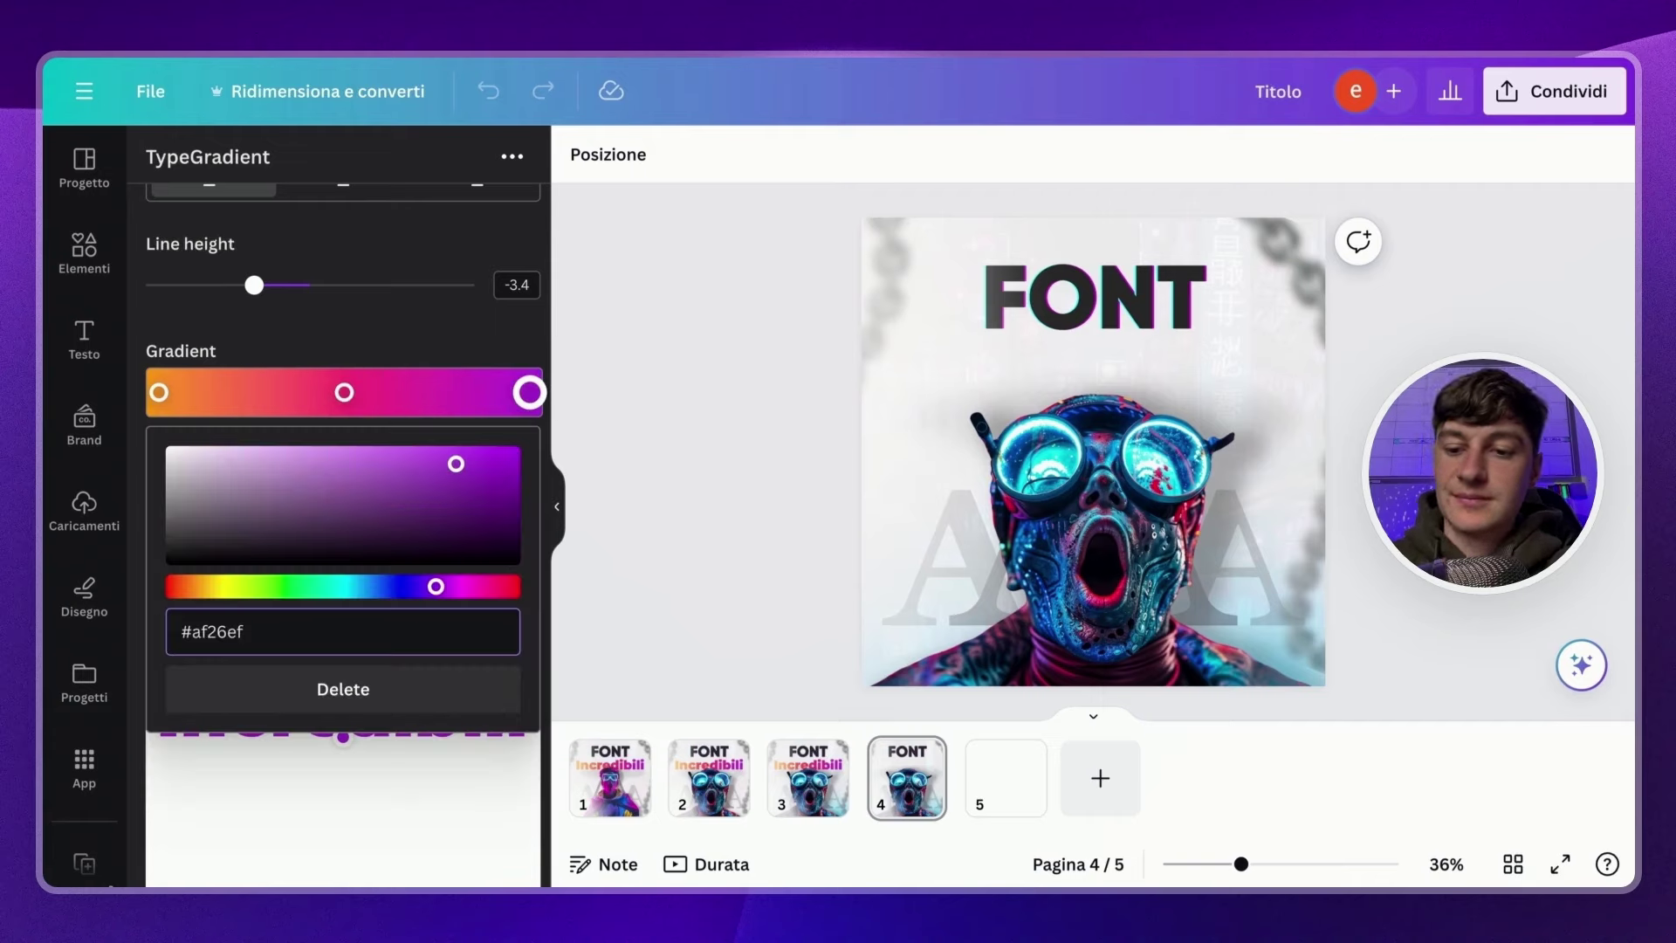
{"action": "left_click", "coordinate": [471, 337]}
Run the gradient across "Incredibili" from its first letter to its last and add the text to the design.
{"action": "scroll", "coordinate": [471, 337], "scroll_direction": "down", "scroll_amount": 2}
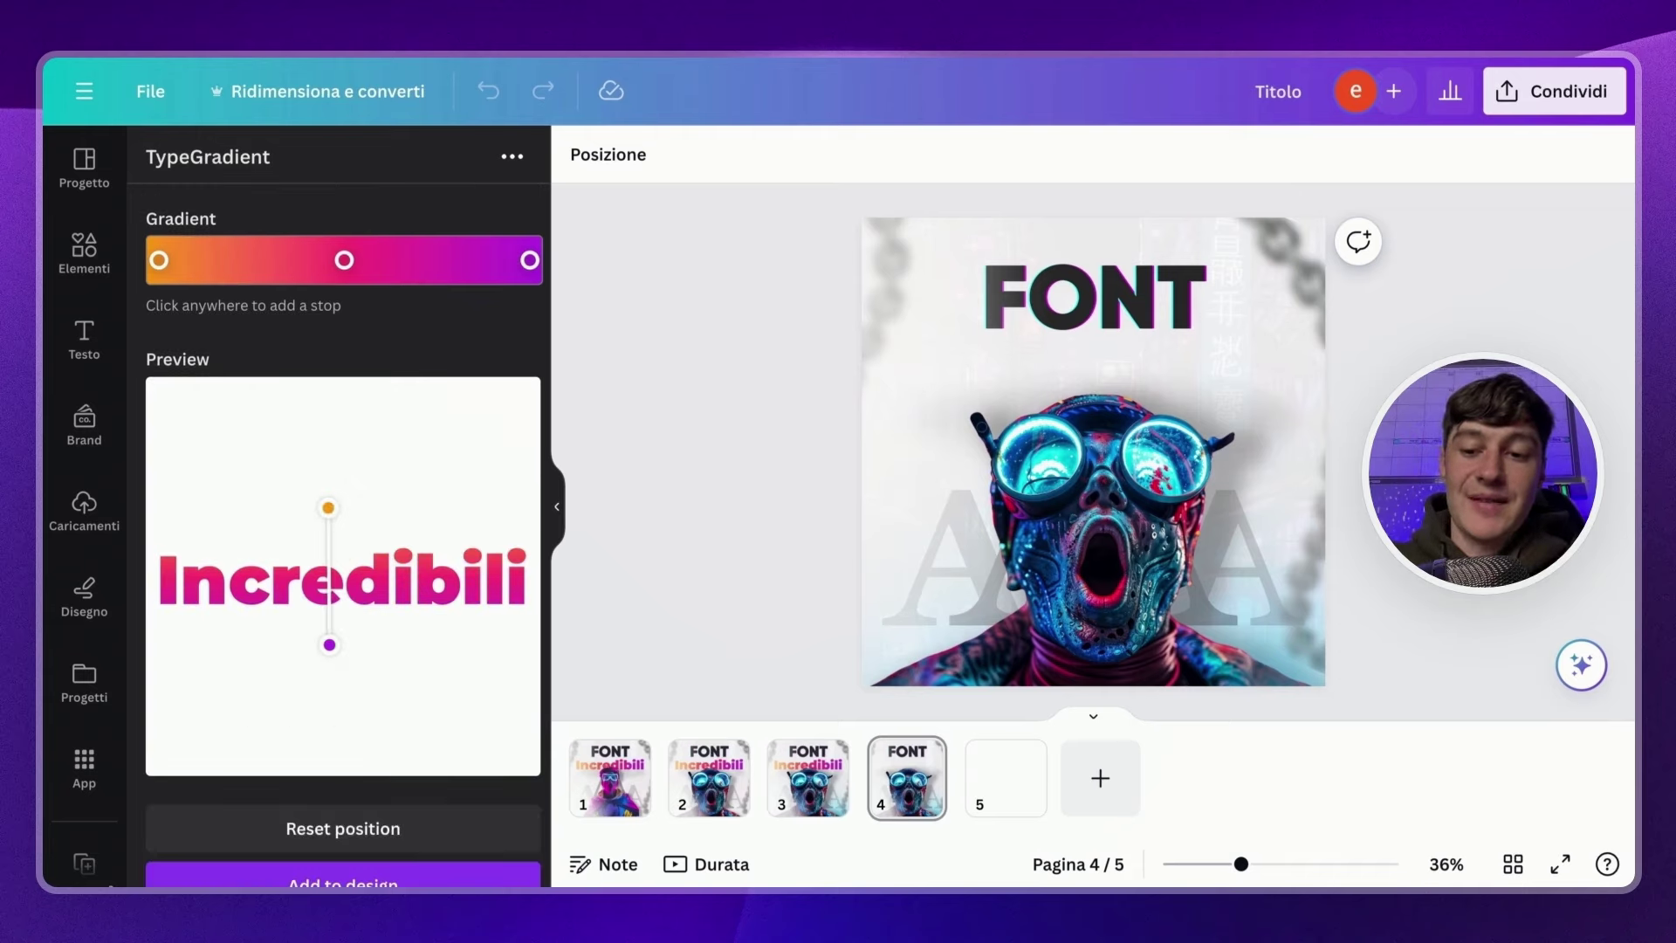
{"action": "left_click_drag", "start_coordinate": [328, 507], "coordinate": [154, 580]}
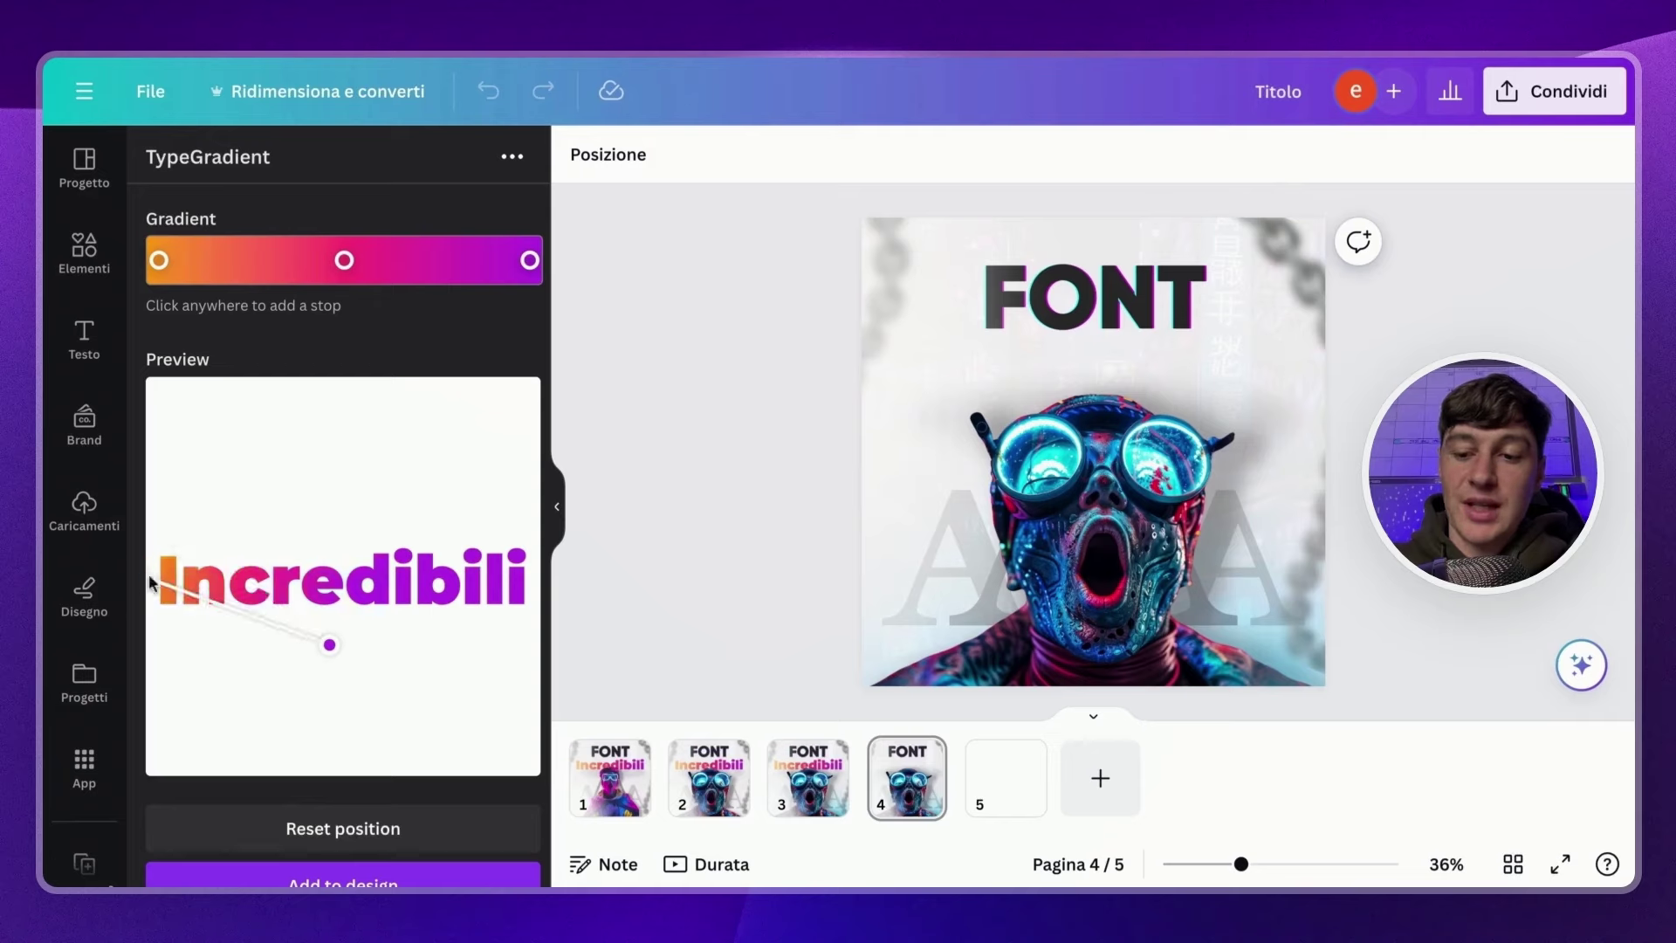
{"action": "left_click_drag", "start_coordinate": [329, 644], "coordinate": [534, 582]}
{"action": "scroll", "coordinate": [363, 565], "scroll_direction": "down", "scroll_amount": 2}
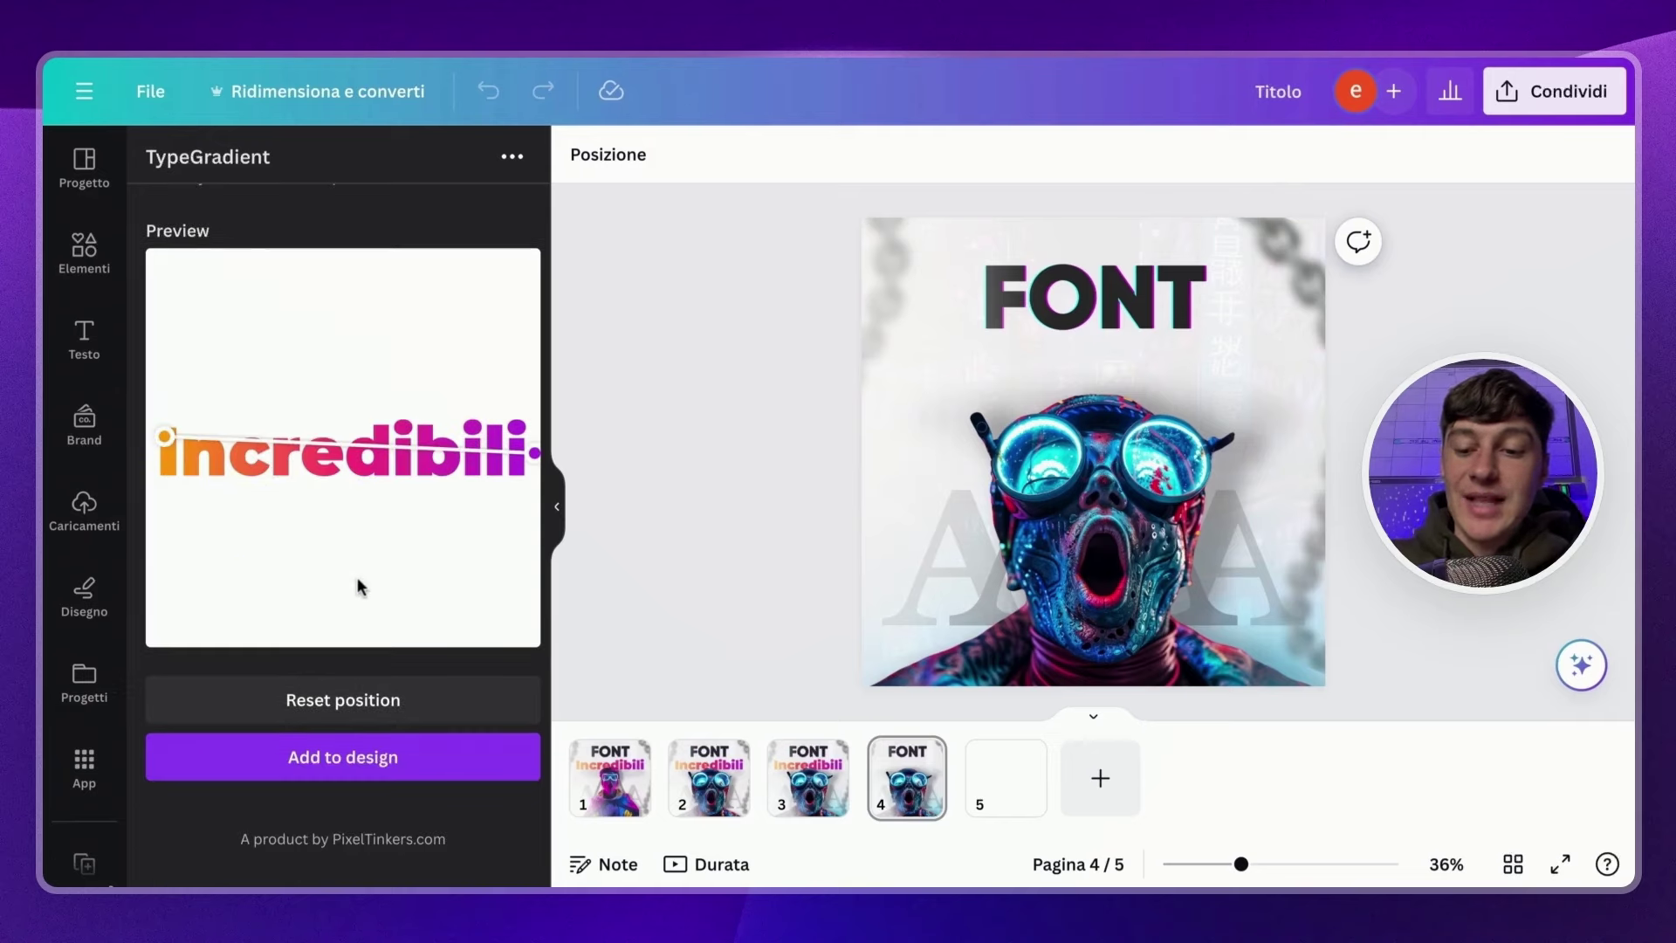
{"action": "left_click", "coordinate": [337, 756]}
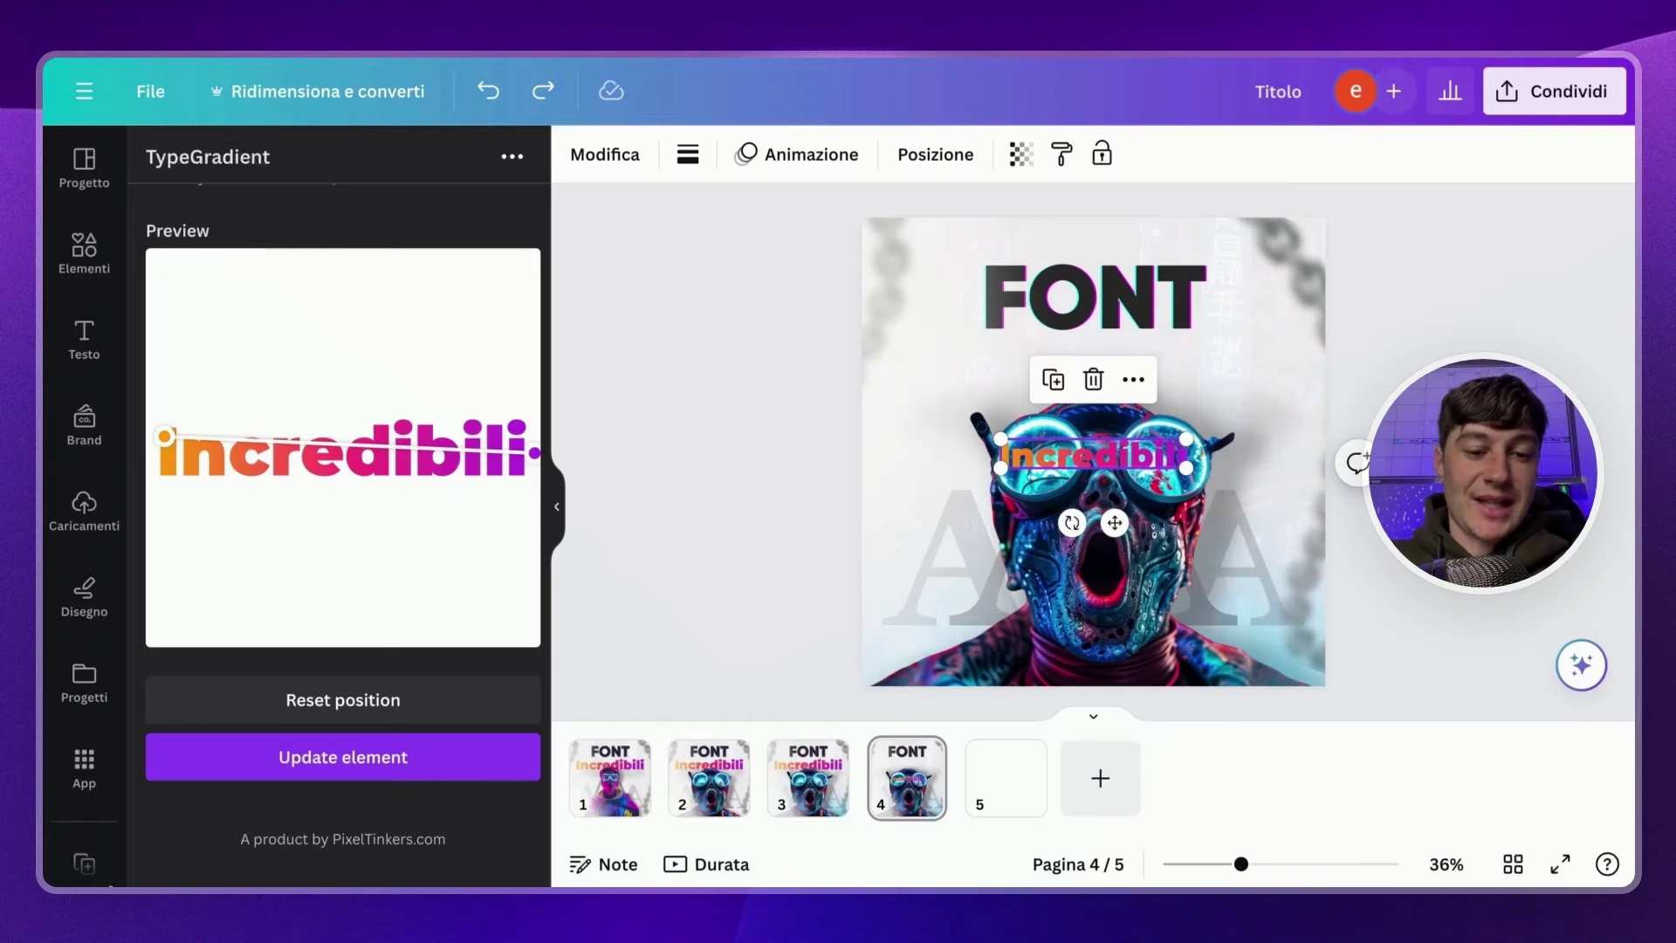
Enlarge the "Incredibili" gradient text to nearly the page width and place it directly under the FONT title.
{"action": "left_click_drag", "start_coordinate": [1000, 438], "coordinate": [877, 333]}
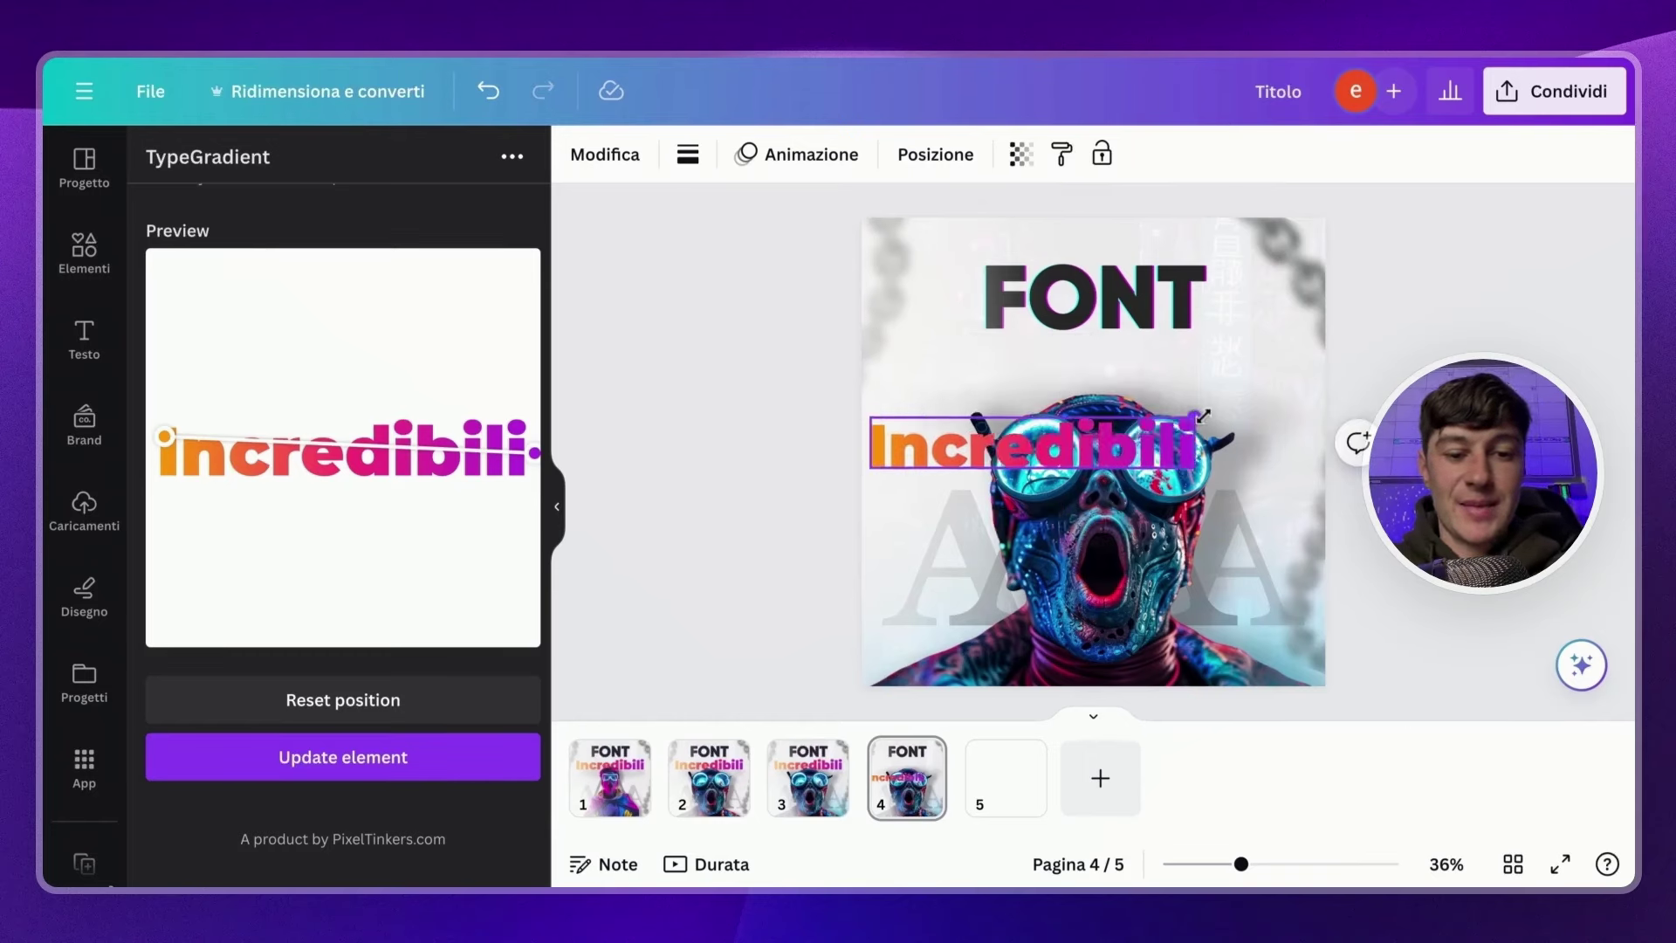
{"action": "left_click_drag", "start_coordinate": [1304, 417], "coordinate": [1307, 364]}
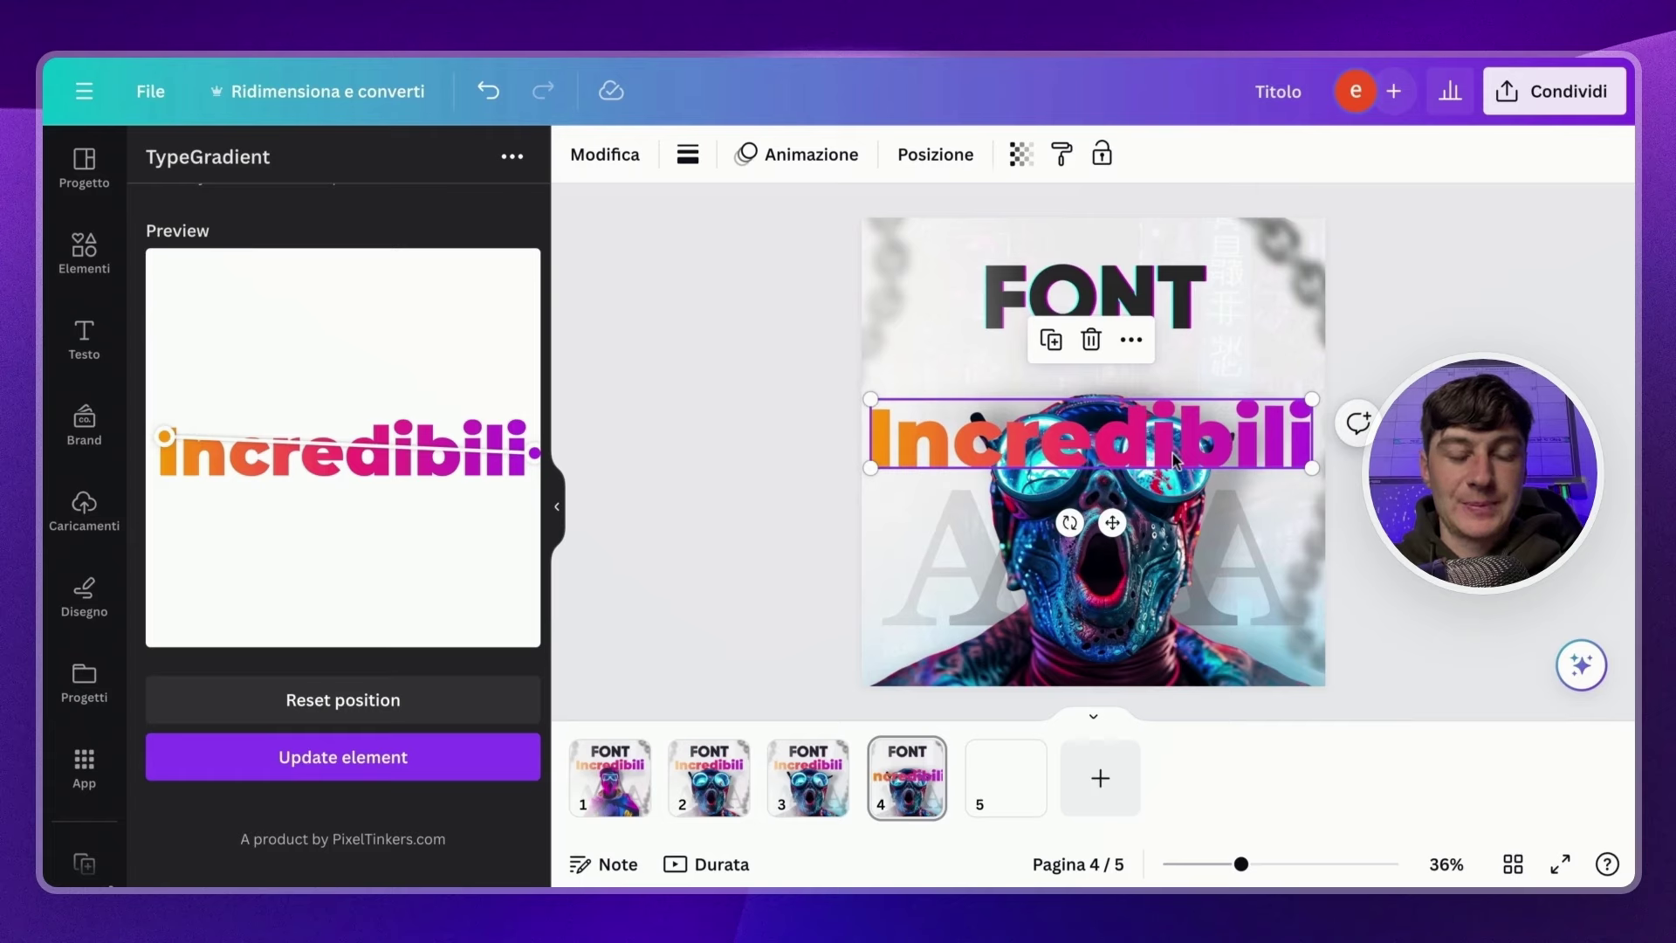
{"action": "left_click_drag", "start_coordinate": [1173, 460], "coordinate": [1174, 395]}
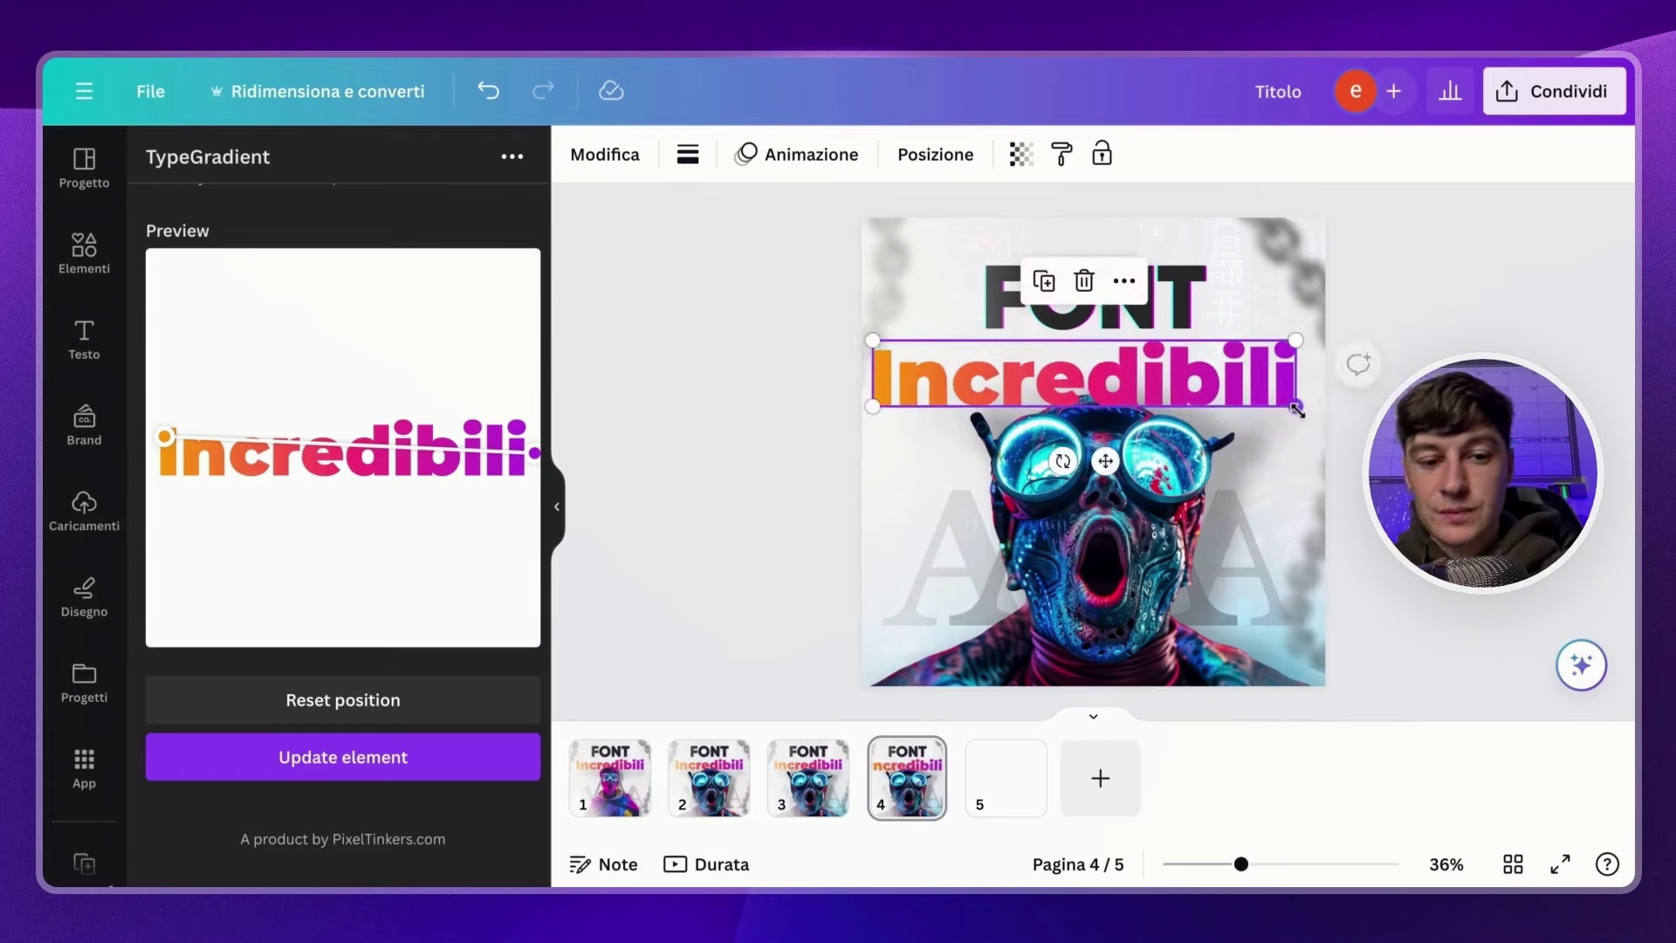